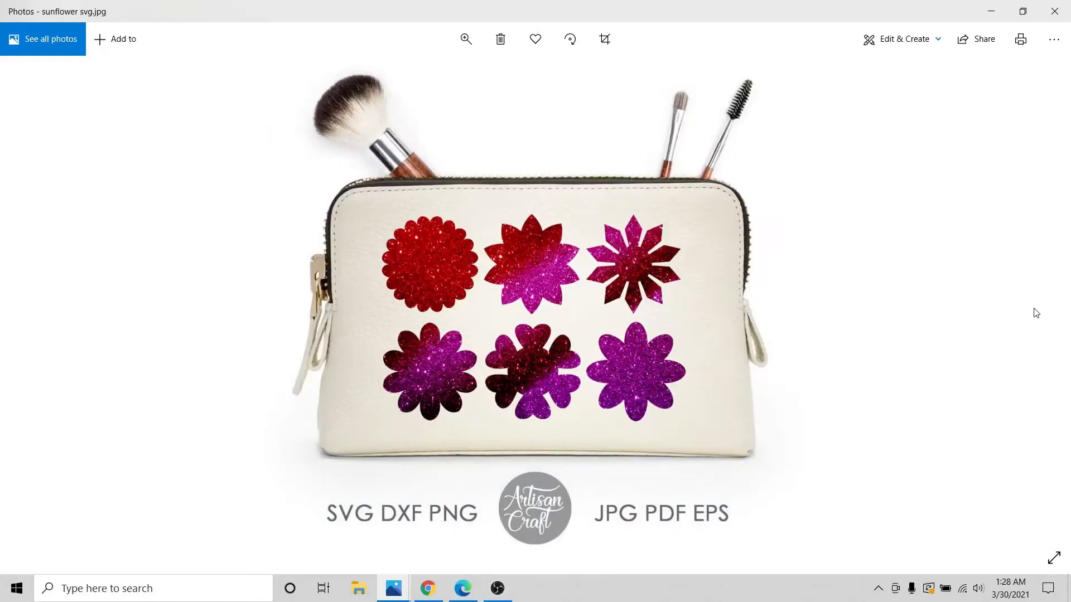
# Look through the flower shape sample images, including the bottle, mug and files-for-download pictures.
pyautogui.click(31, 304)
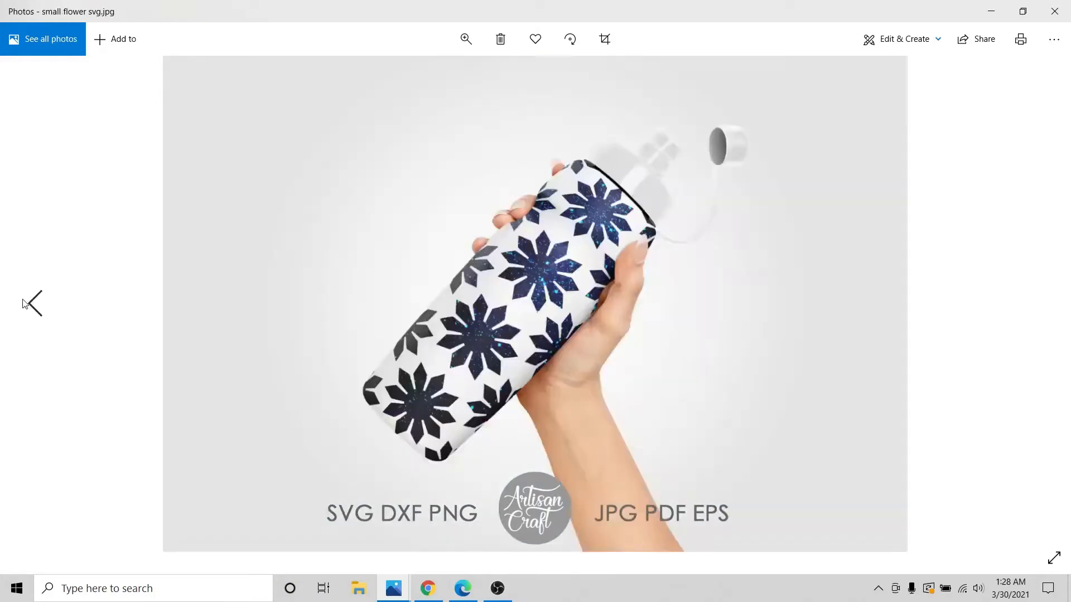
pyautogui.click(31, 304)
pyautogui.click(31, 304)
pyautogui.click(31, 304)
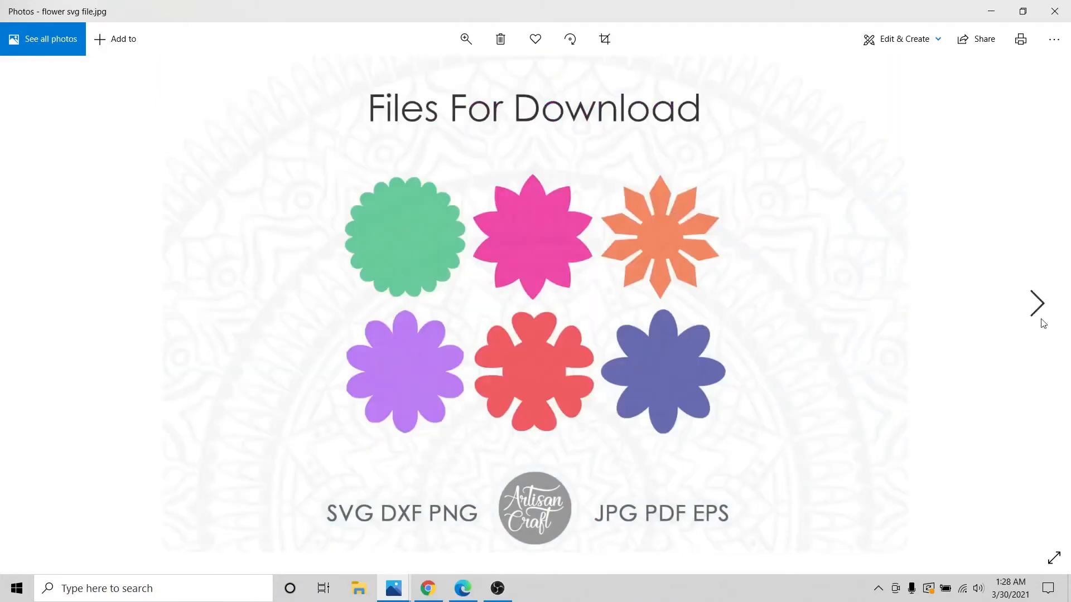
pyautogui.click(1038, 306)
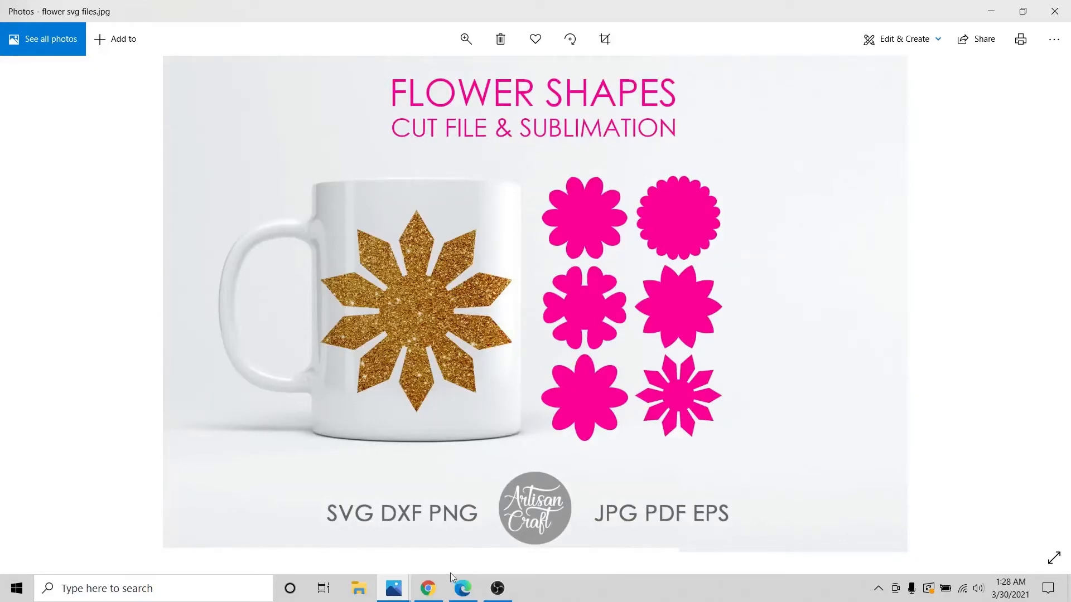
# Switch to Edge and view the Artisan Craft SVG designer page and the Flower SVG Files product page on Creative Fabrica.
pyautogui.click(462, 587)
pyautogui.scroll(3, 6, 305)
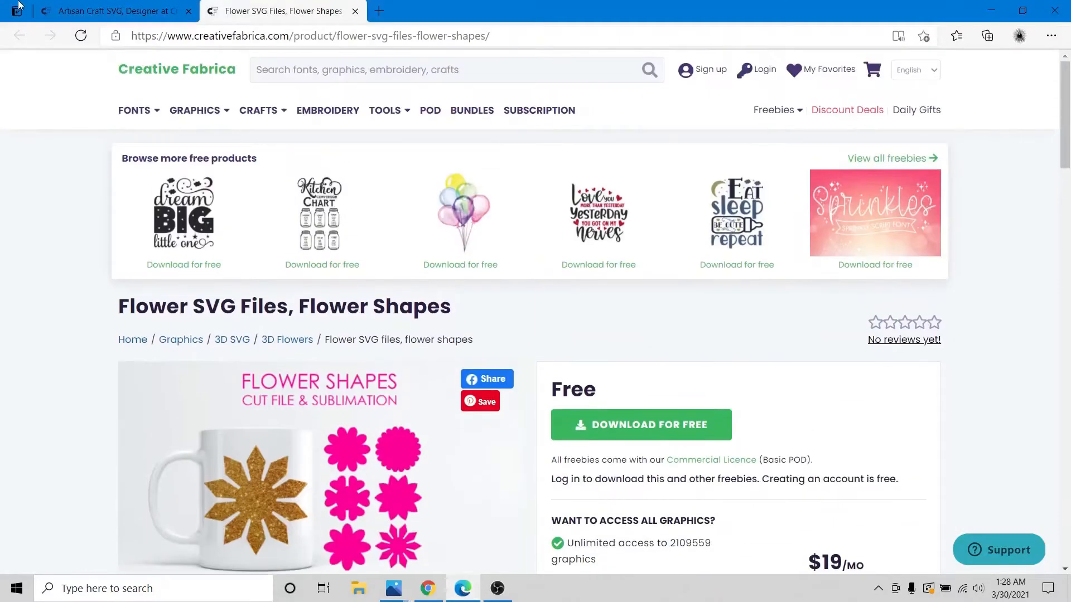
pyautogui.click(85, 7)
pyautogui.scroll(5, 6, 274)
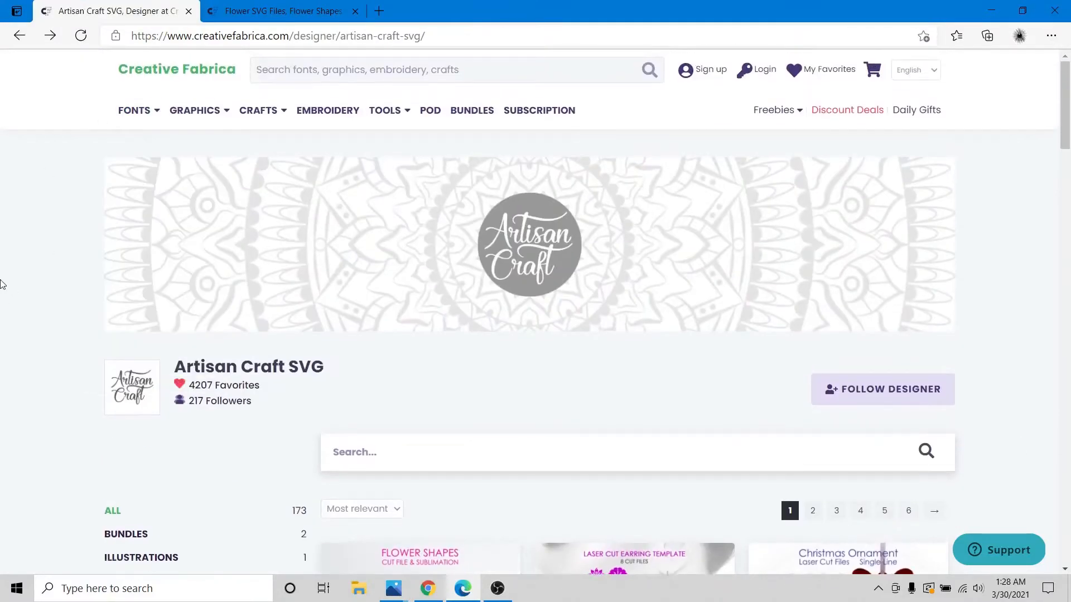
pyautogui.scroll(-7, 11, 262)
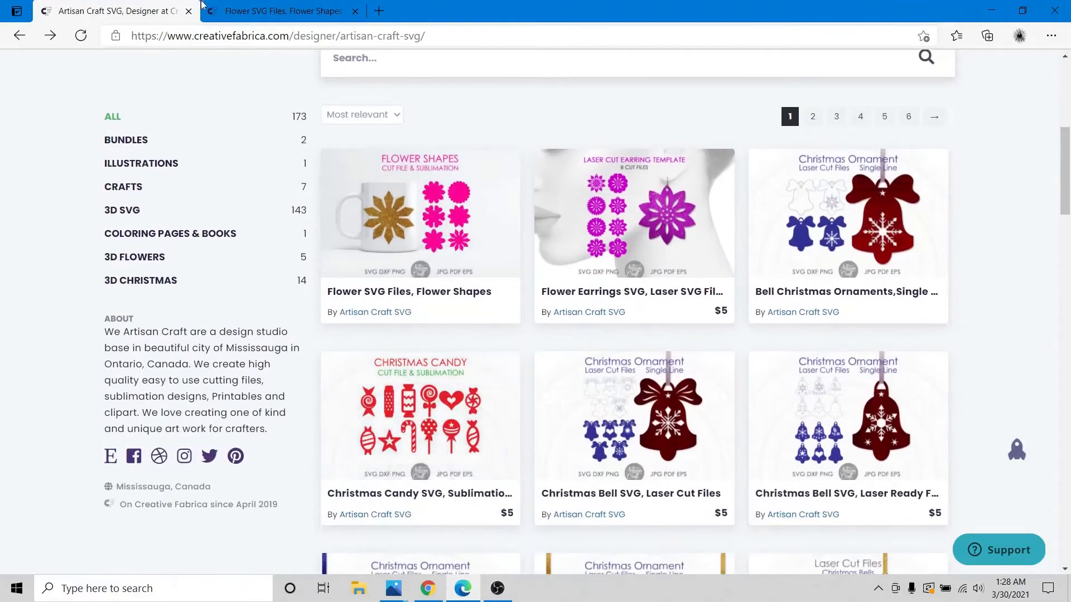
pyautogui.click(273, 11)
pyautogui.scroll(-4, 7, 244)
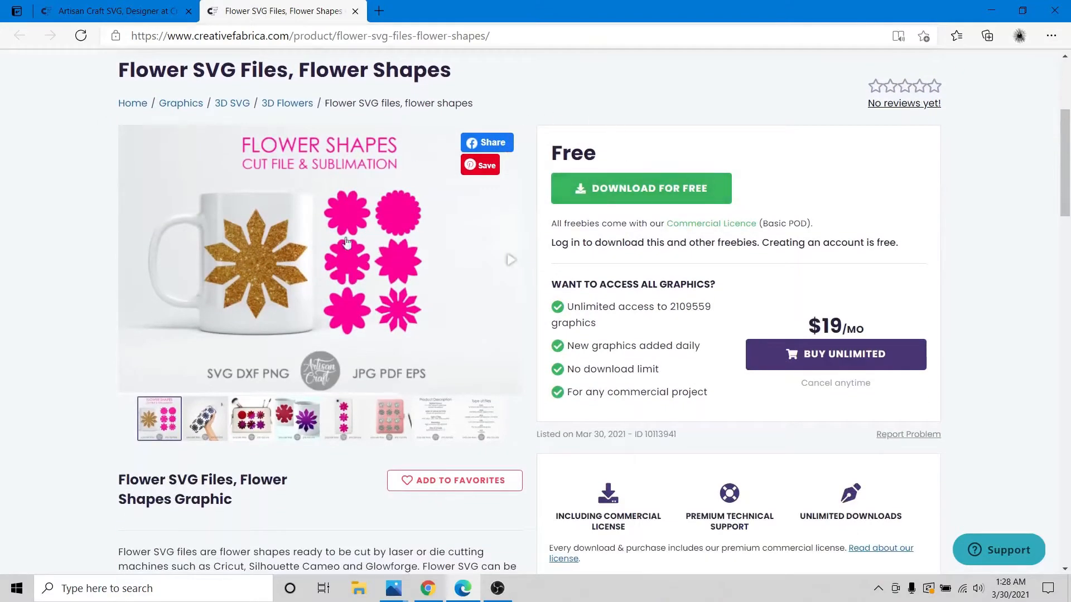
# Page through the preview images of the Flower SVG Files, Flower Shapes product.
pyautogui.click(509, 260)
pyautogui.click(509, 260)
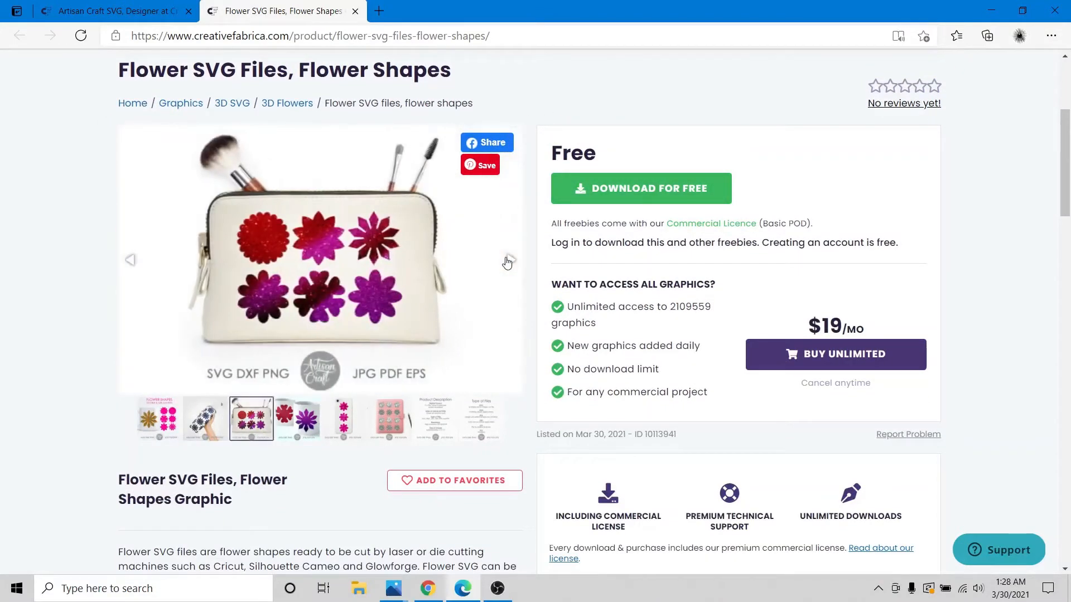
pyautogui.click(509, 260)
pyautogui.click(509, 260)
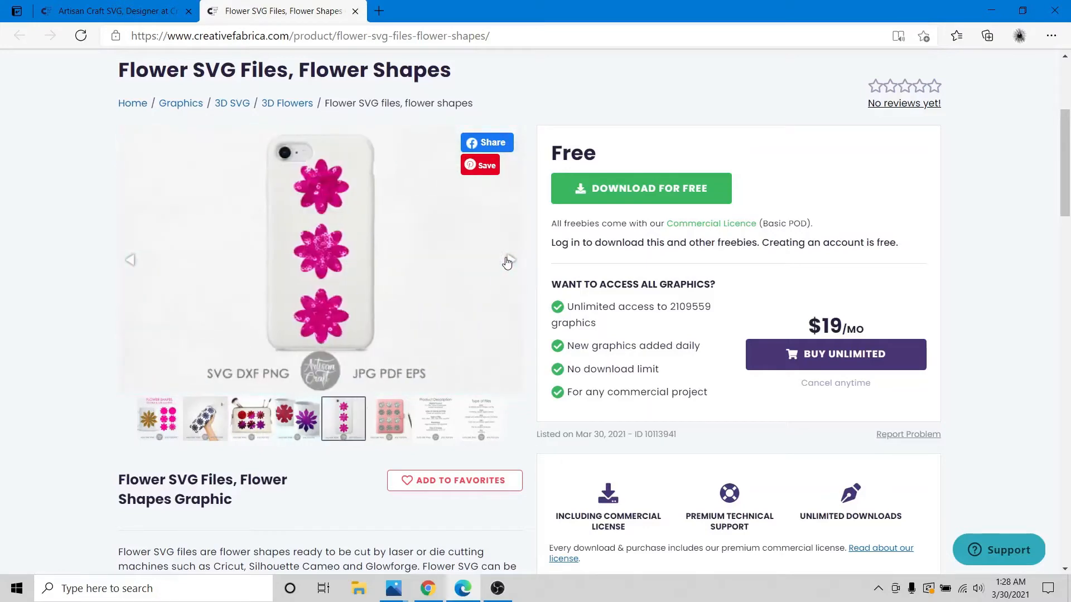
pyautogui.click(508, 261)
pyautogui.click(131, 261)
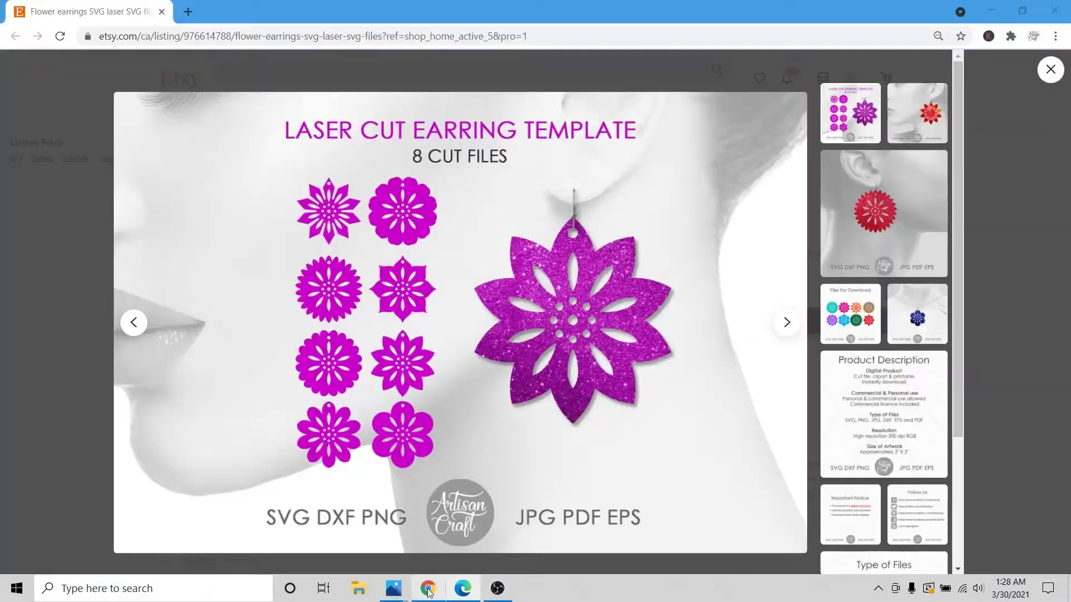
# Switch to Chrome and page through the photos of the Etsy flower earrings laser cut listing.
pyautogui.click(428, 588)
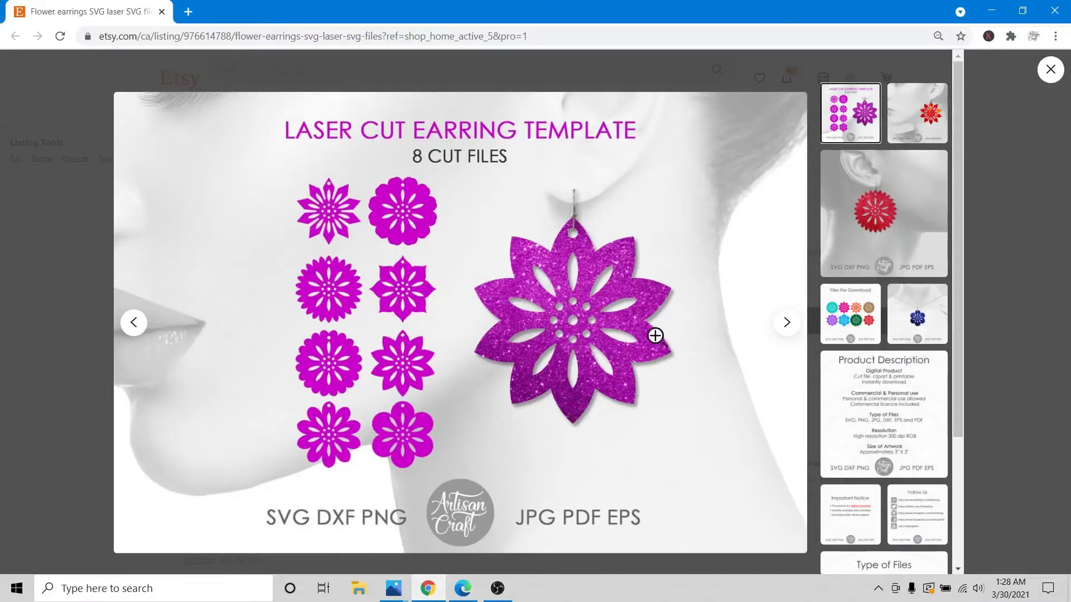
pyautogui.click(786, 323)
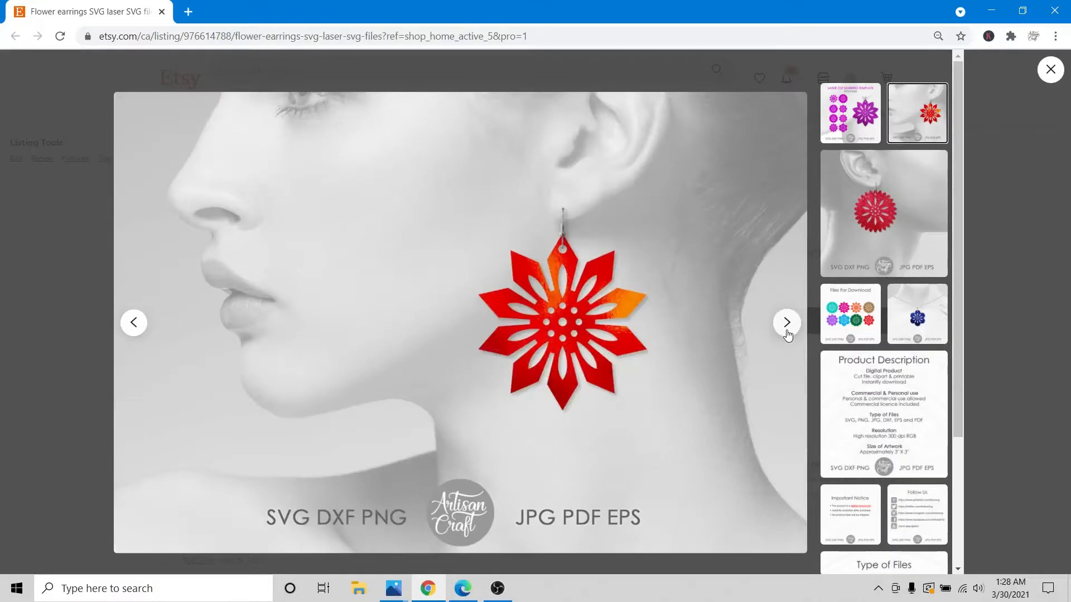
pyautogui.click(787, 323)
pyautogui.click(786, 323)
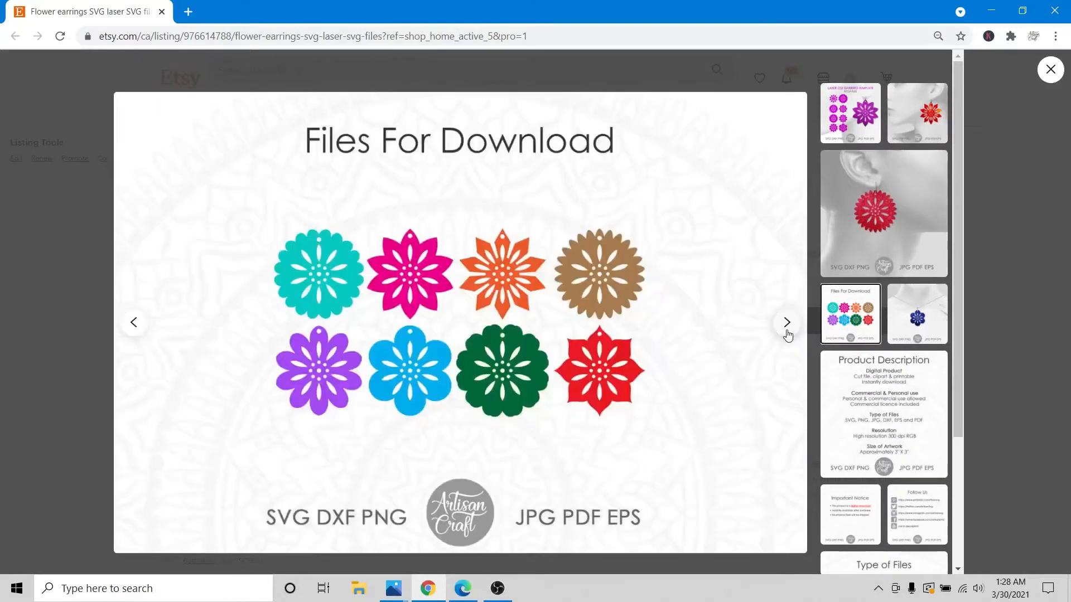
pyautogui.click(786, 324)
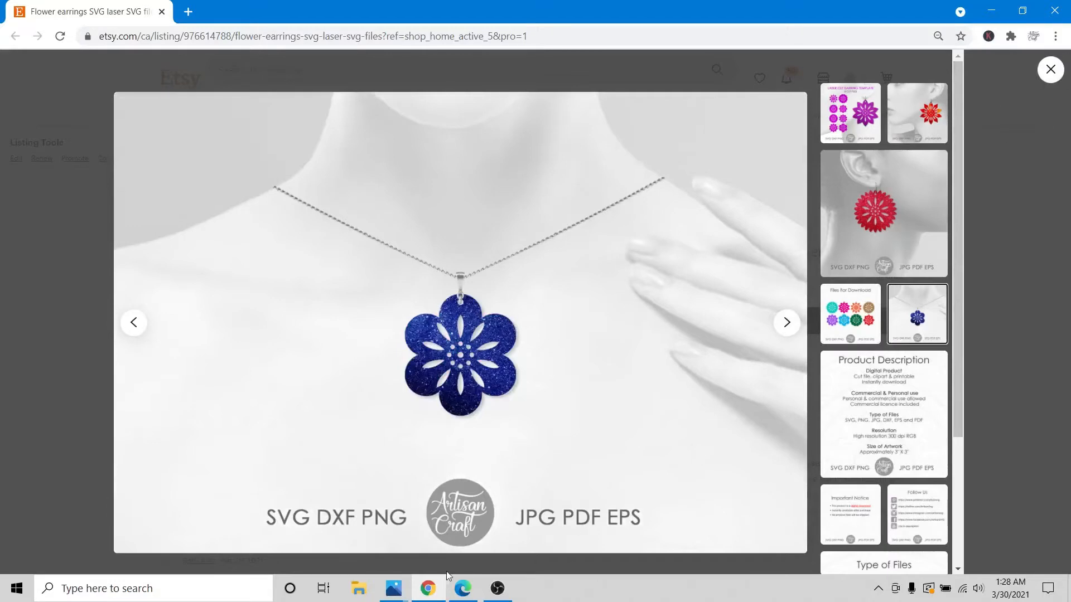
# View the Etsy listings for the sunflower earrings, Stay Home hibiscus, Aloha hibiscus and sunflower monogram designs.
pyautogui.click(462, 586)
pyautogui.hotkey('ctrl', 'Tab')
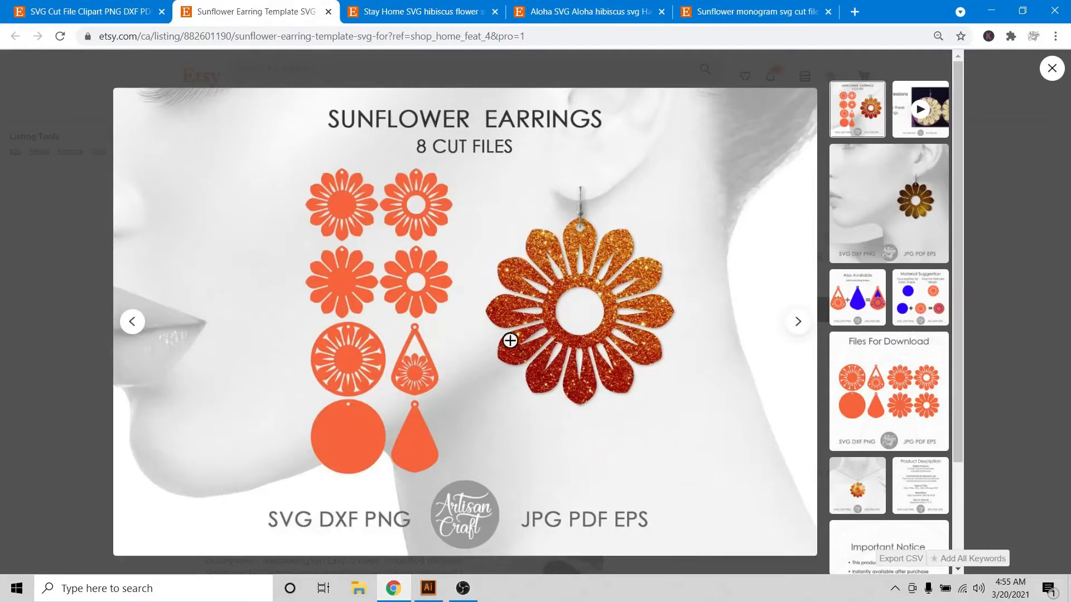
pyautogui.click(429, 6)
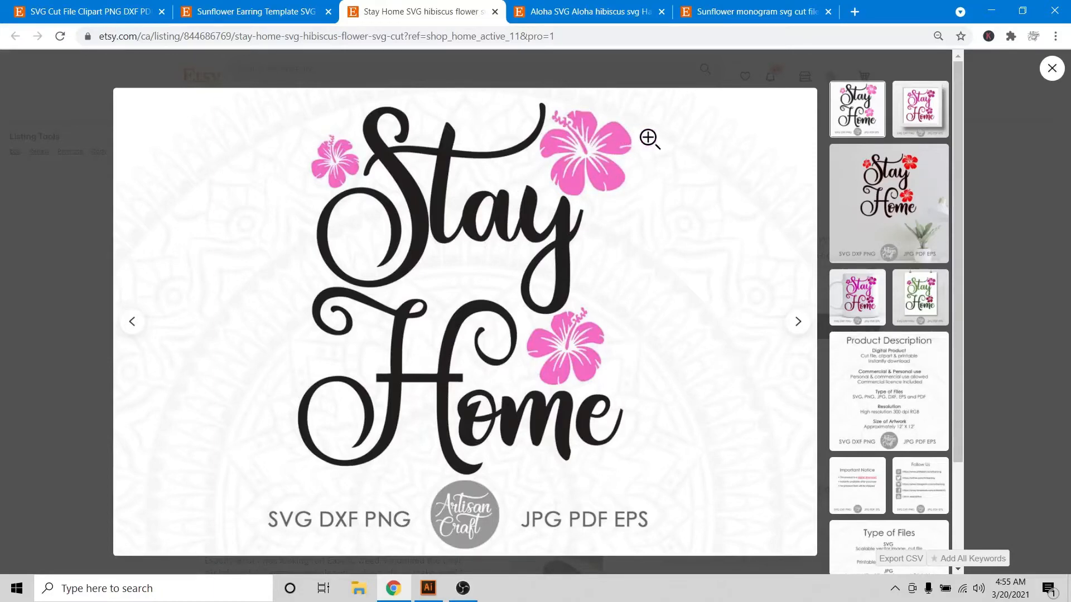
pyautogui.hotkey('ctrl', 'Tab')
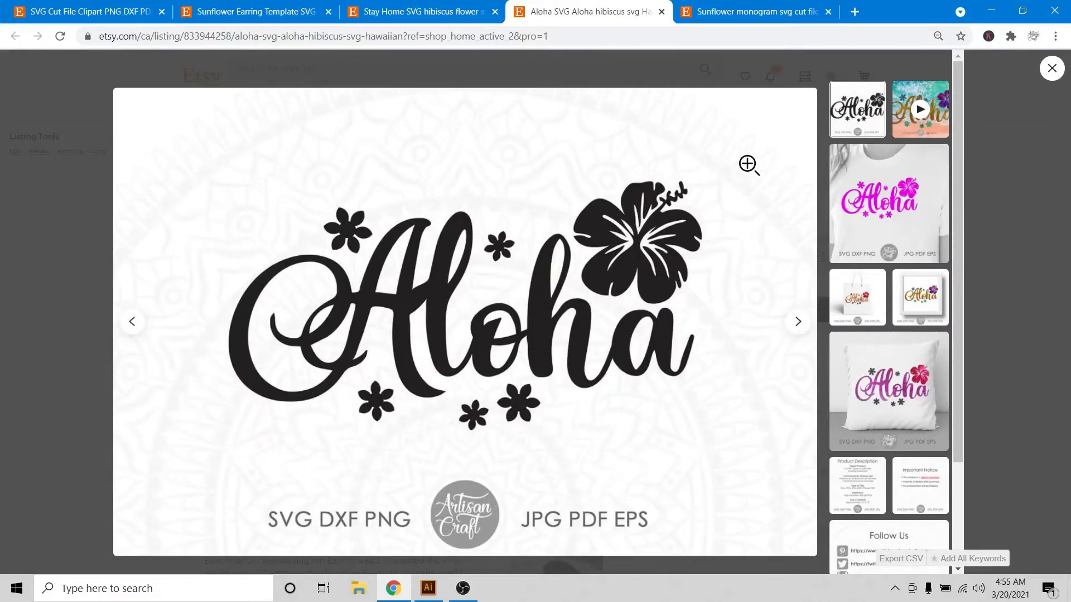
pyautogui.click(874, 205)
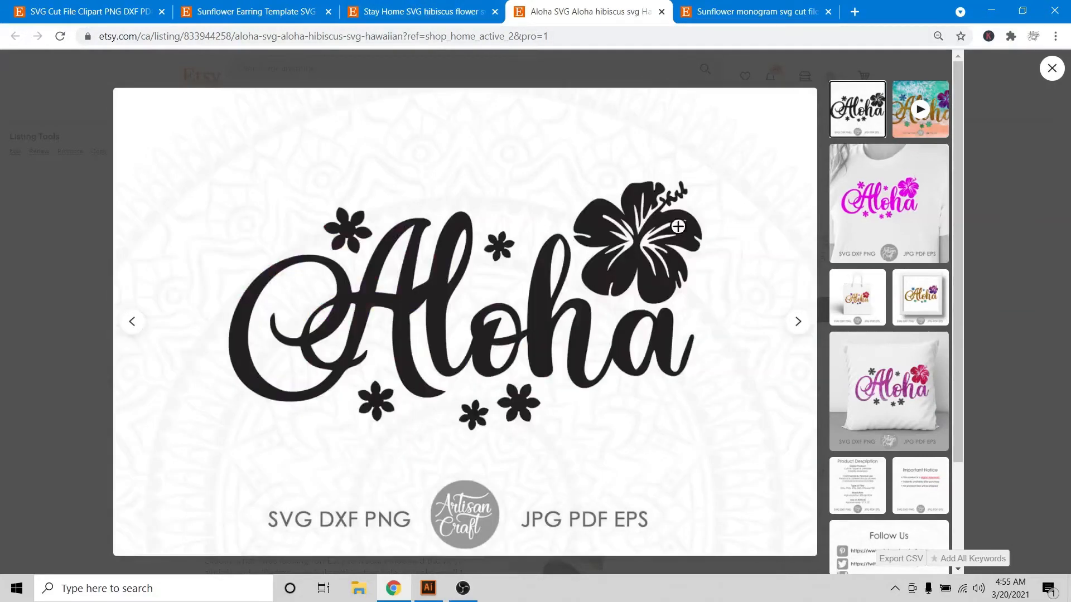
pyautogui.click(740, 20)
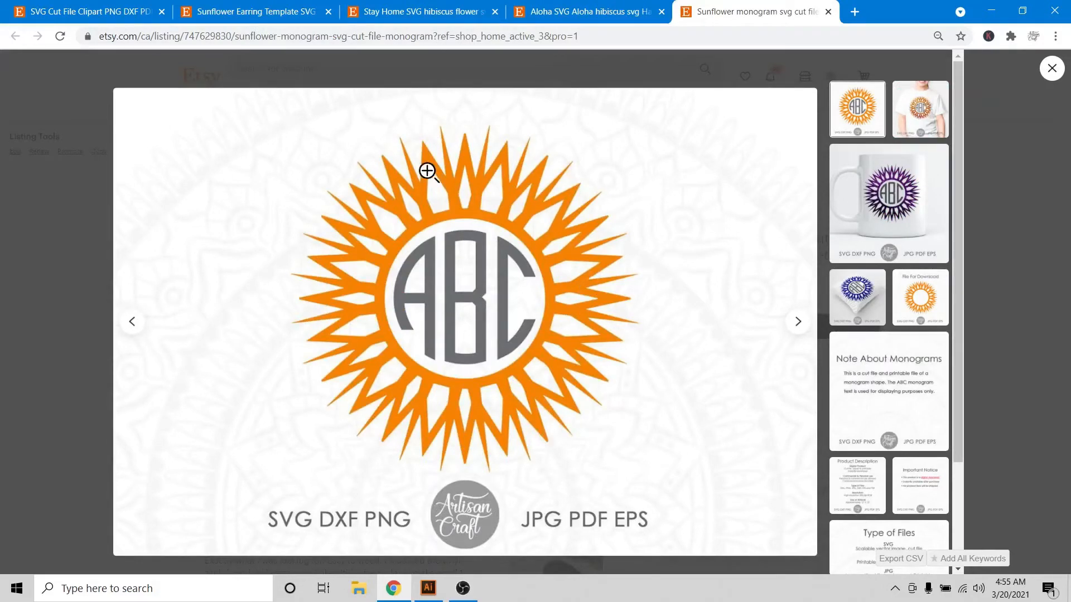
# Switch to Illustrator, swap the fill and stroke colours, and show the guides layer in place of the 2x2 layer.
pyautogui.click(434, 589)
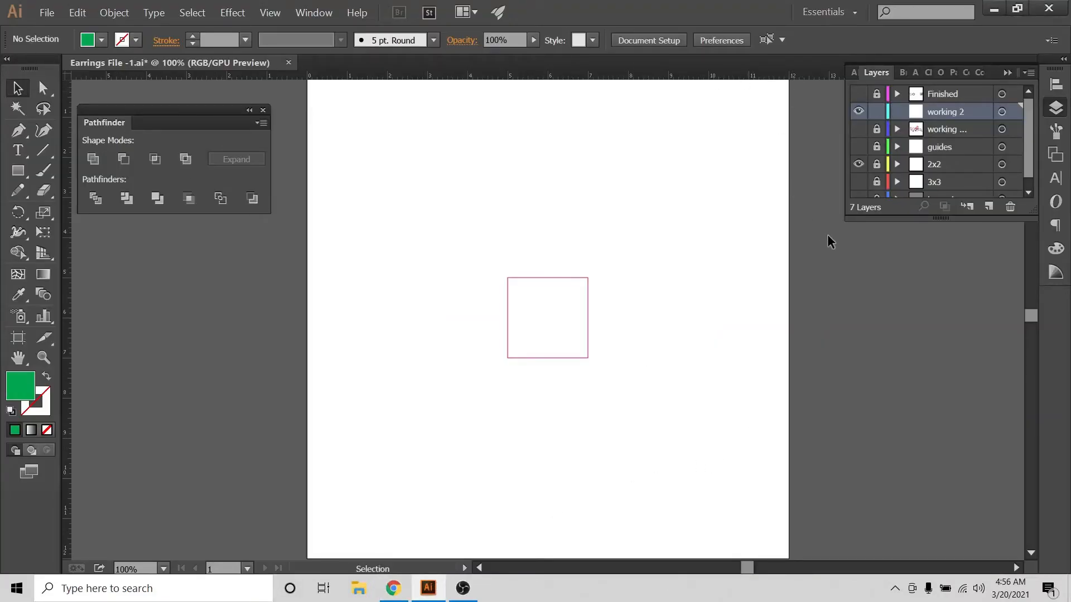
pyautogui.click(859, 166)
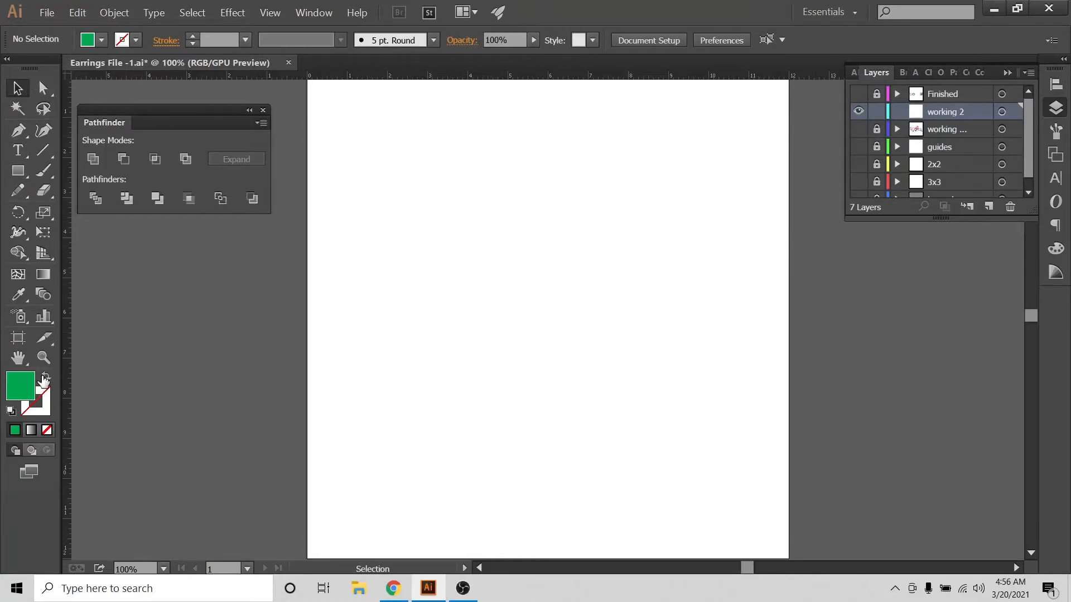
pyautogui.click(45, 379)
pyautogui.moveTo(918, 218); pyautogui.dragTo(919, 247)
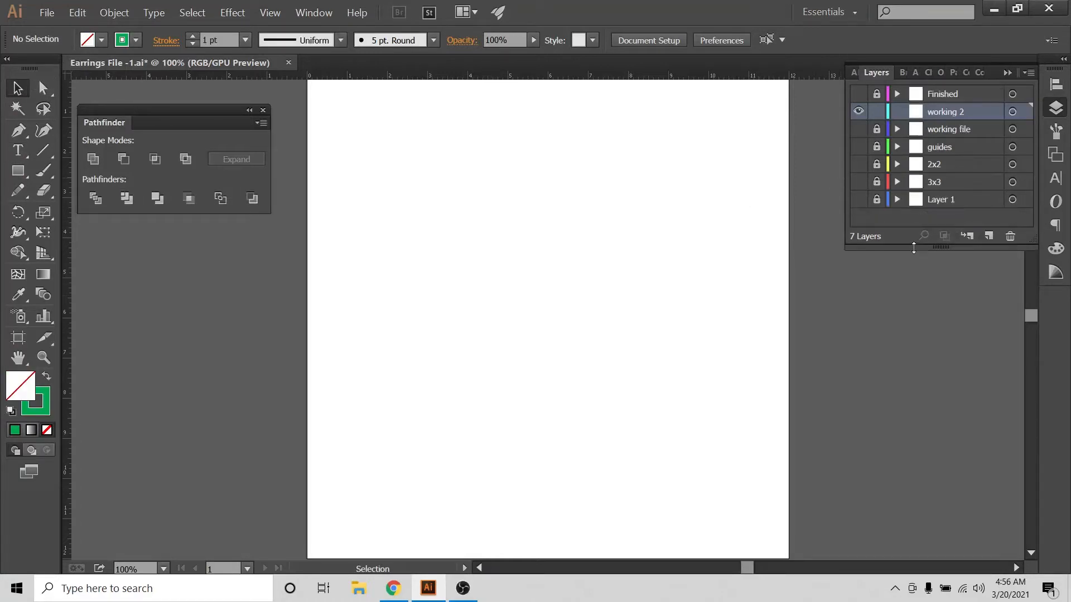
pyautogui.click(858, 147)
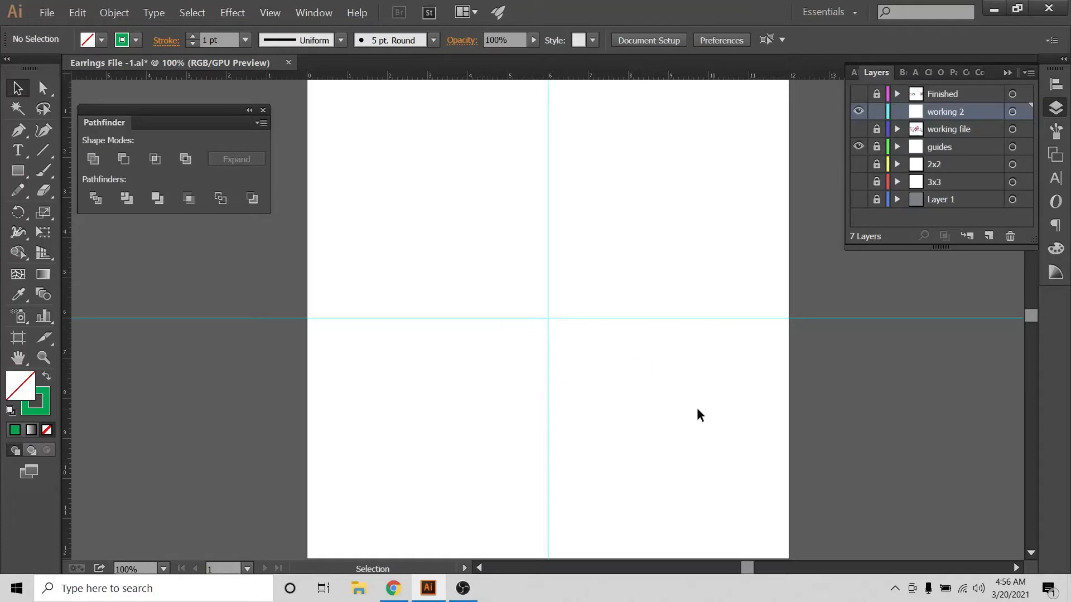
# Draw the right half of a petal about 2 inches tall with the Pencil and a magenta stroke, starting and ending on the vertical guide.
pyautogui.hotkey('ctrl', '=')
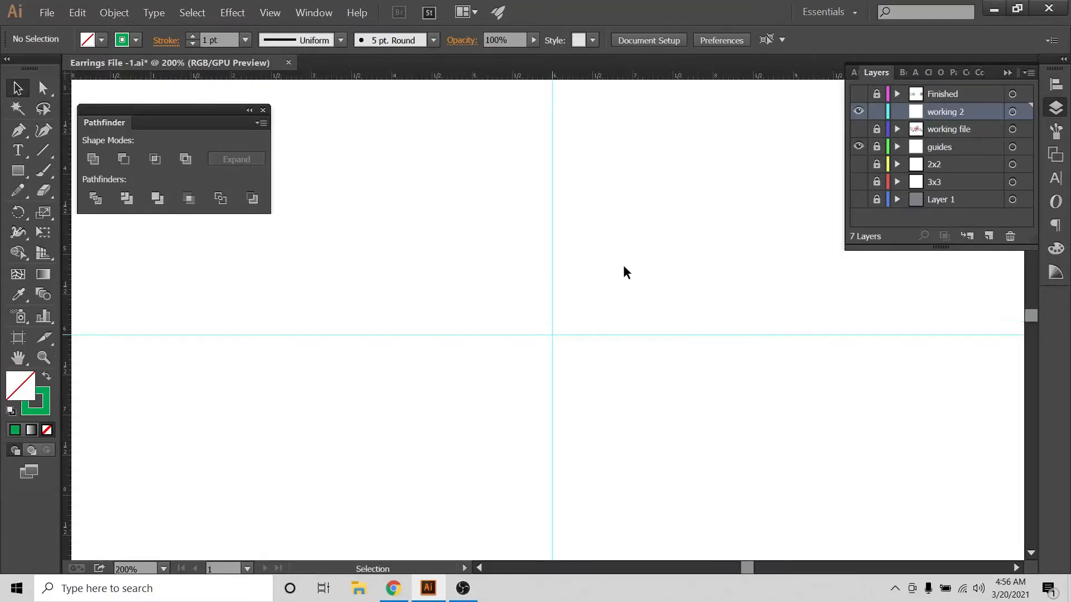
pyautogui.hotkey('ctrl', '-')
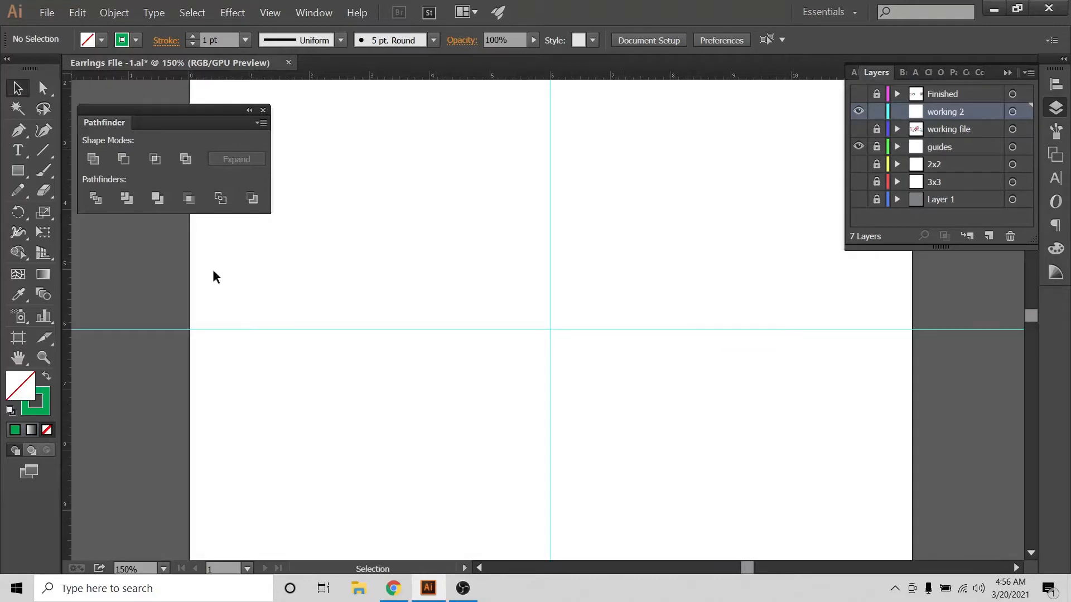
pyautogui.click(15, 195)
pyautogui.click(136, 40)
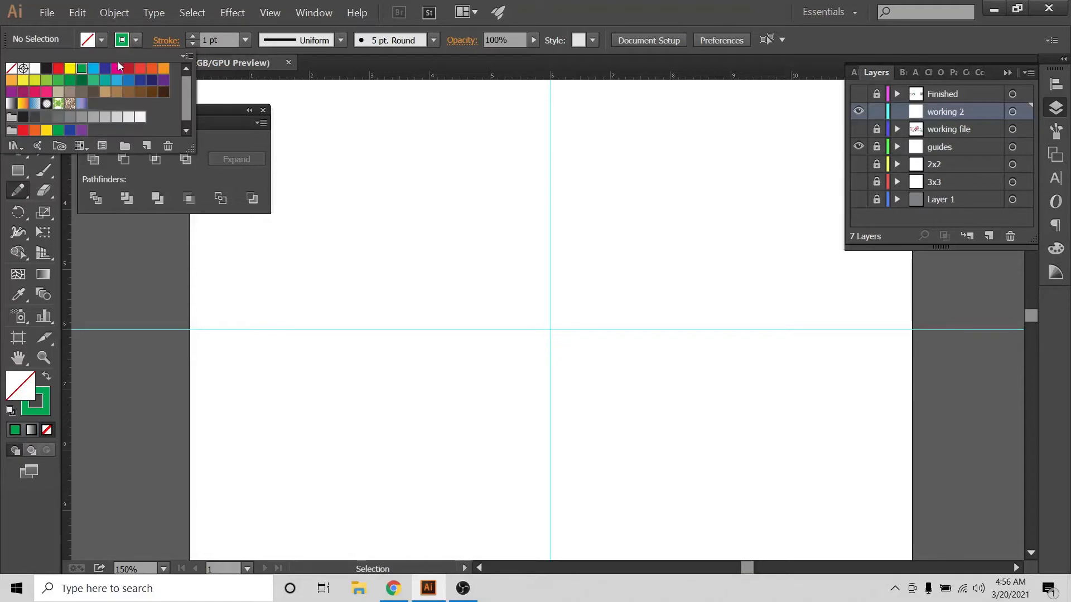
pyautogui.click(117, 68)
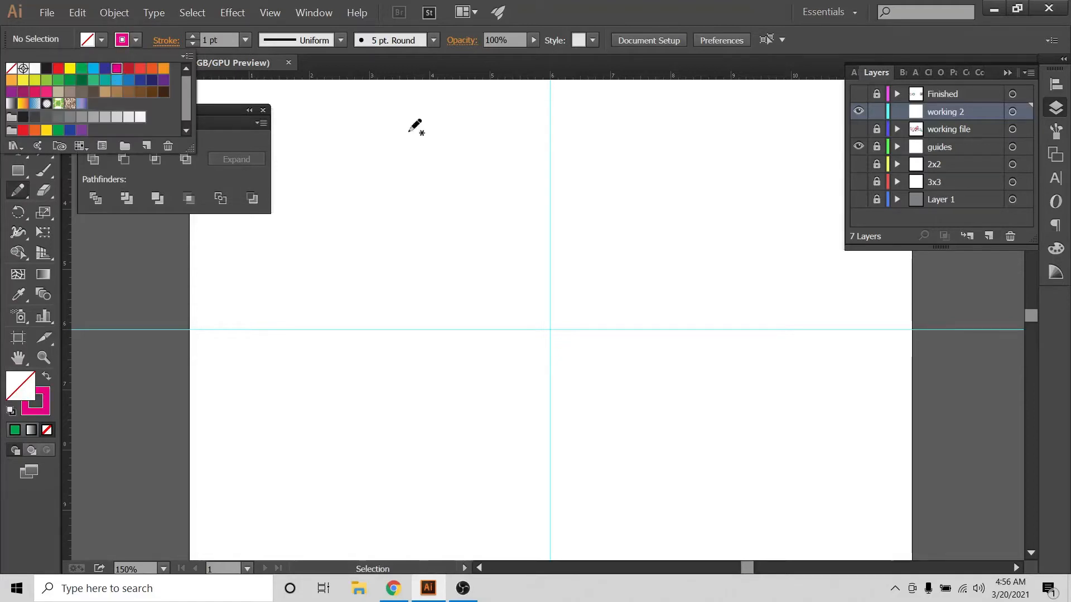
pyautogui.click(551, 191)
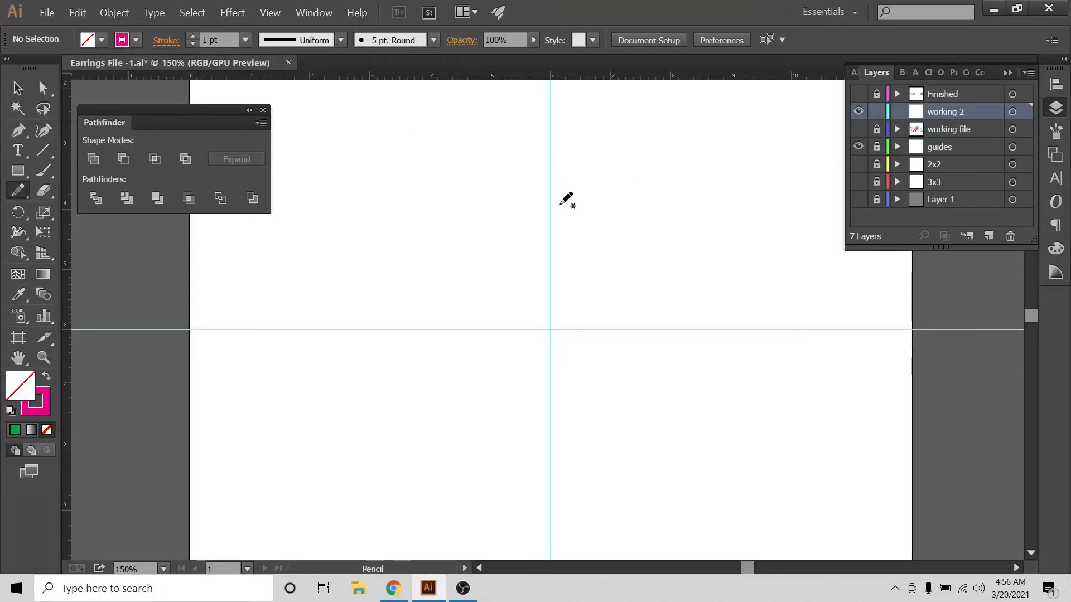
pyautogui.moveTo(552, 190)
pyautogui.mouseDown()
pyautogui.moveTo(586, 253)
pyautogui.moveTo(584, 281)
pyautogui.moveTo(552, 315)
pyautogui.mouseUp()
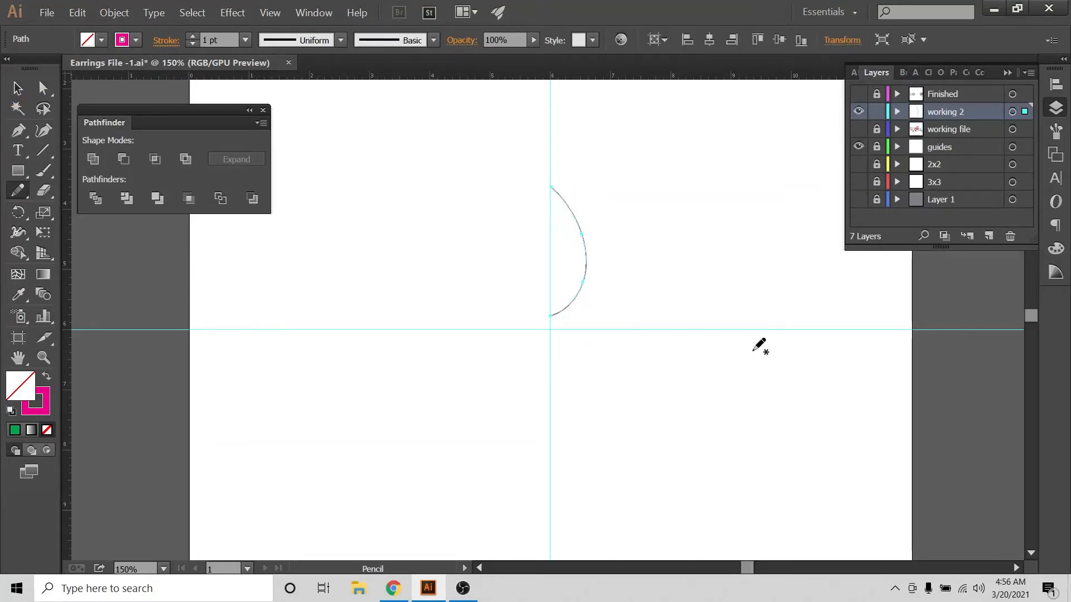
# Select the half-petal curve and make a reflected copy of it across the vertical axis.
pyautogui.press('v')
pyautogui.click(650, 215)
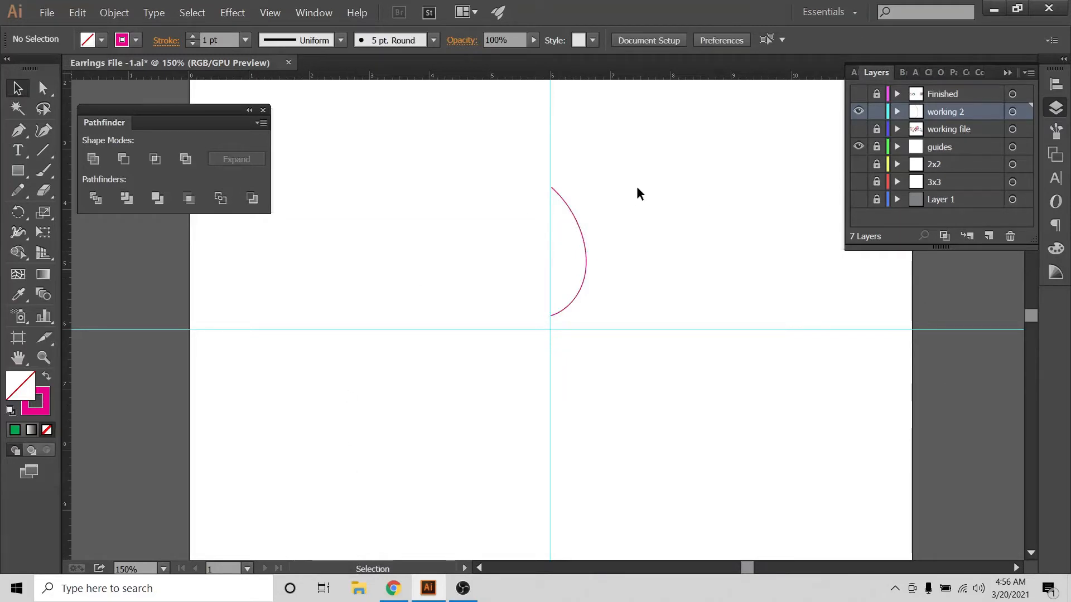
pyautogui.moveTo(623, 197); pyautogui.dragTo(497, 308)
pyautogui.hotkey('ctrl', '+')
pyautogui.hotkey('ctrl', '+')
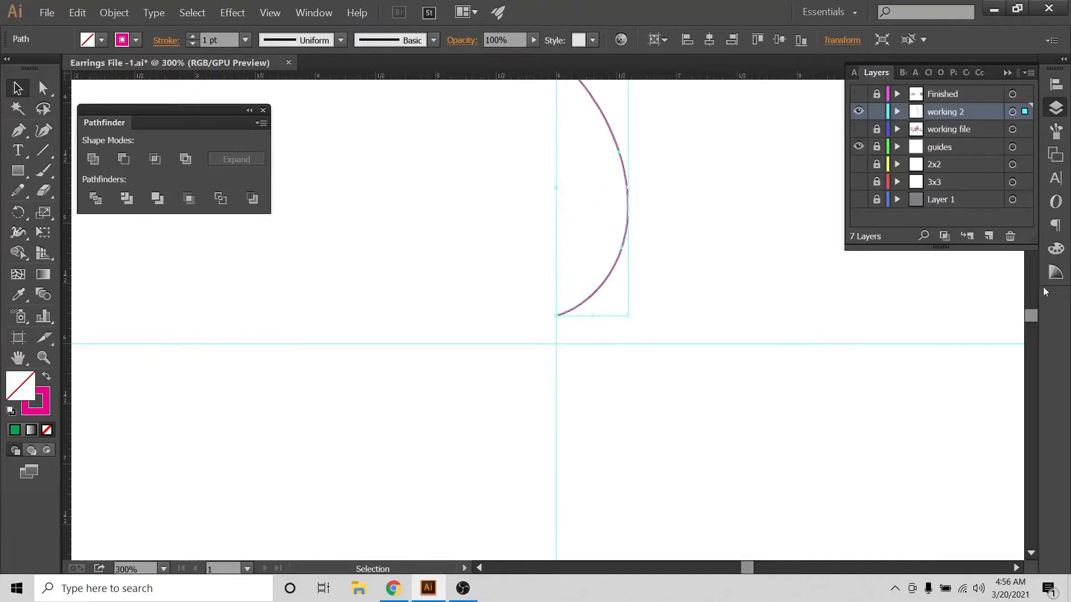
pyautogui.scroll(2, 819, 299)
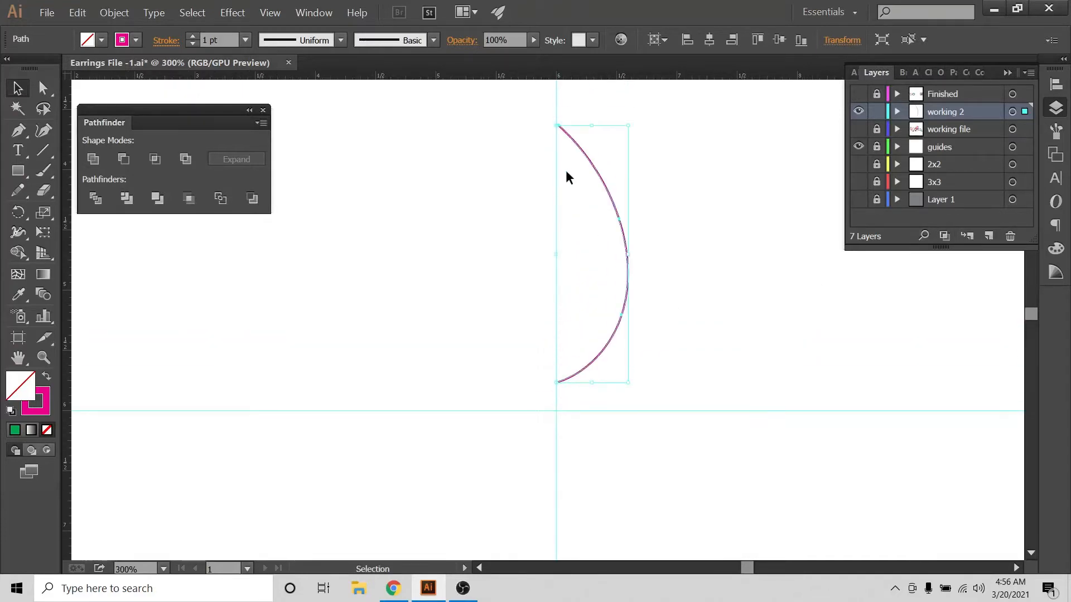
pyautogui.rightClick(607, 191)
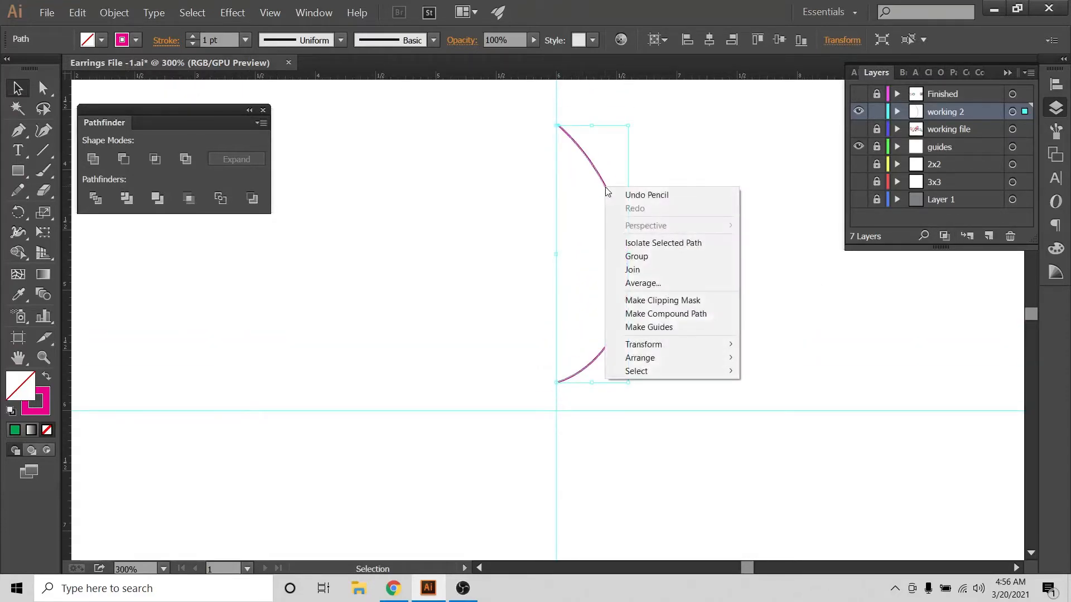
pyautogui.moveTo(662, 348)
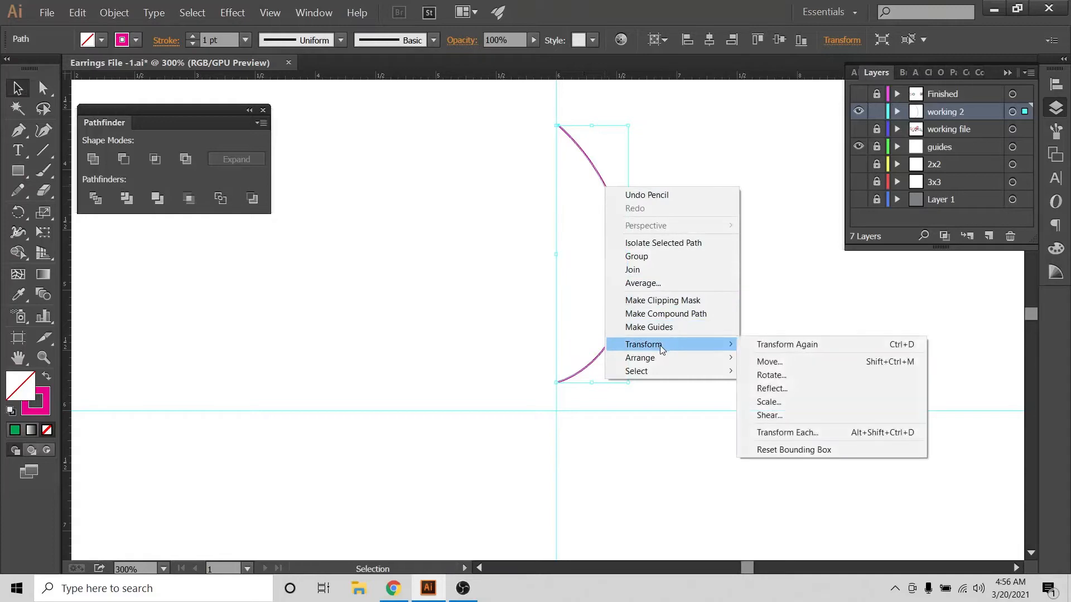
pyautogui.click(814, 389)
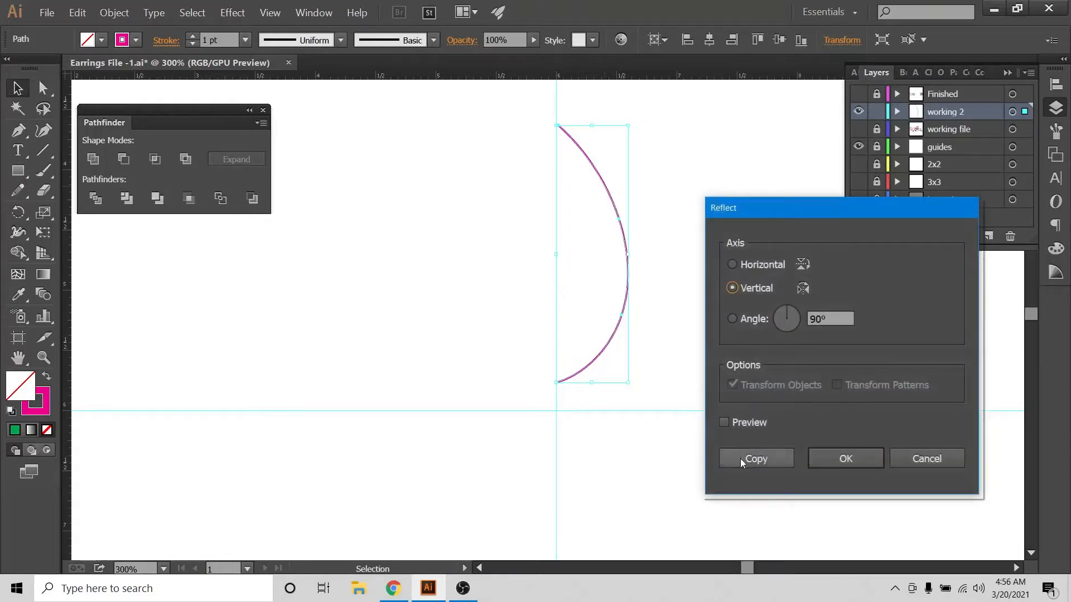
pyautogui.click(744, 454)
# Nudge the reflected curve to the left of the vertical guide, leaving a small gap between the two petal halves.
pyautogui.press('Left')
pyautogui.press('Left')
pyautogui.press('Left')
pyautogui.press('Left')
pyautogui.press('Left')
pyautogui.press('Left')
pyautogui.press('Left')
pyautogui.press('Left')
pyautogui.press('Left')
pyautogui.press('Left')
pyautogui.press('Left')
pyautogui.press('Left')
pyautogui.press('Left')
pyautogui.press('Left')
pyautogui.press('Left')
pyautogui.press('Left')
pyautogui.press('Left')
pyautogui.press('Left')
pyautogui.press('Left')
pyautogui.press('Left')
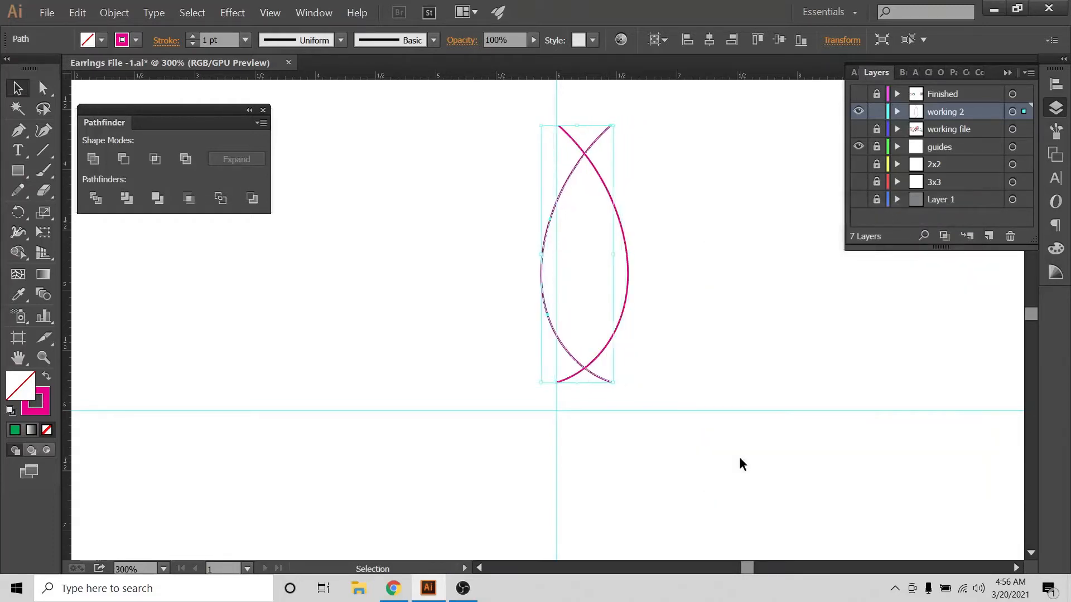
pyautogui.press('Left')
pyautogui.press('Left')
pyautogui.press('Left')
pyautogui.press('Left')
pyautogui.press('Left')
pyautogui.press('Left')
pyautogui.press('Left')
pyautogui.press('Left')
pyautogui.press('Left')
pyautogui.press('Left')
pyautogui.press('Left')
pyautogui.press('Left')
pyautogui.press('Left')
pyautogui.press('Left')
pyautogui.press('Left')
pyautogui.press('Left')
pyautogui.press('Left')
pyautogui.press('Left')
pyautogui.press('Left')
pyautogui.press('Left')
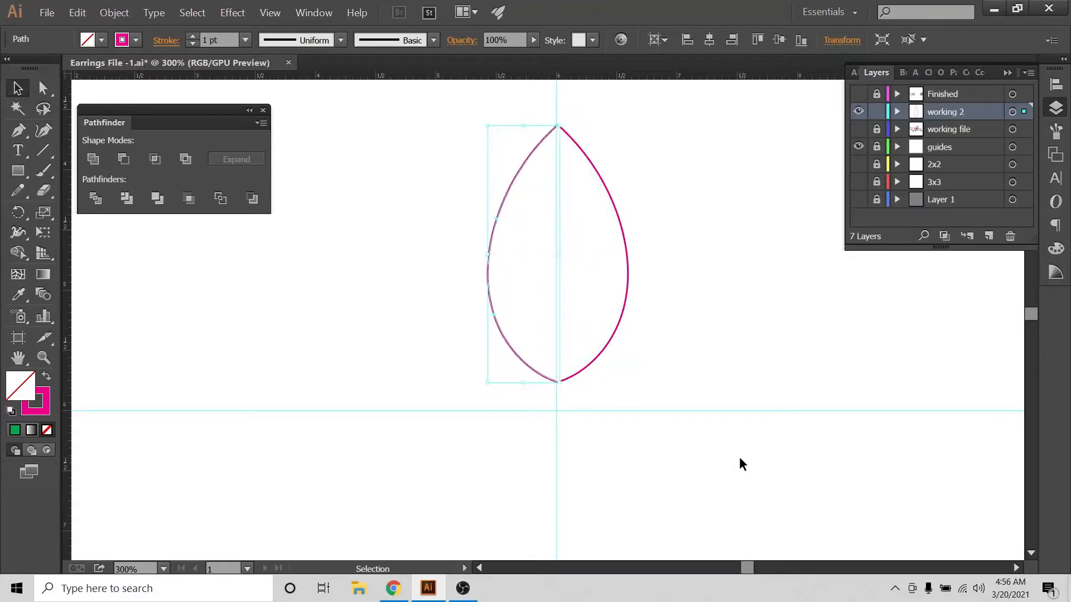
pyautogui.press('Right')
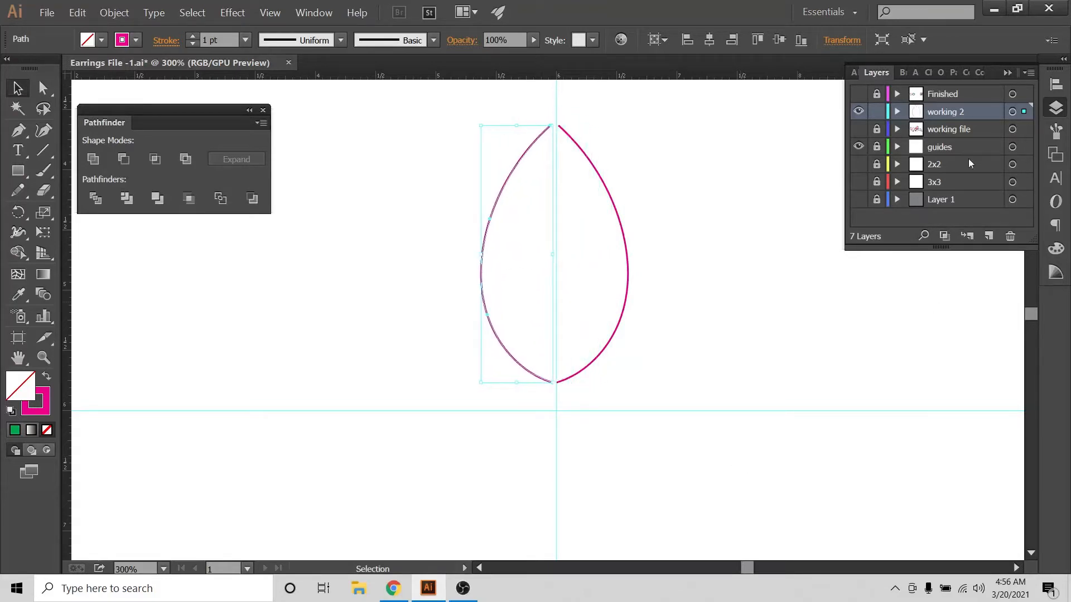
# Hide the guides layer and connect the two petal halves at their upper endpoints with the Join tool.
pyautogui.click(858, 147)
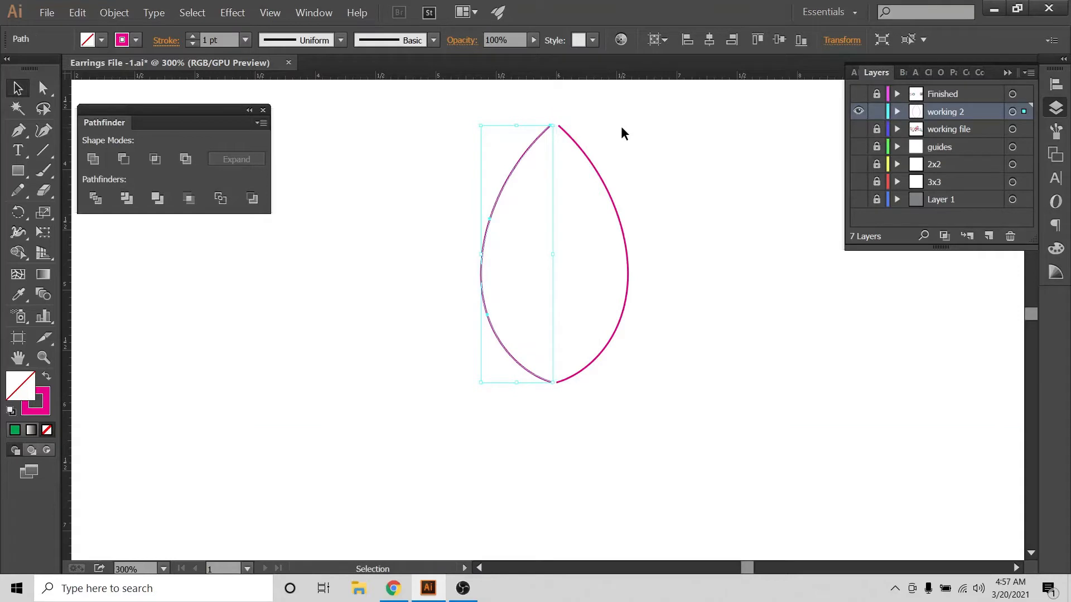
pyautogui.click(589, 137)
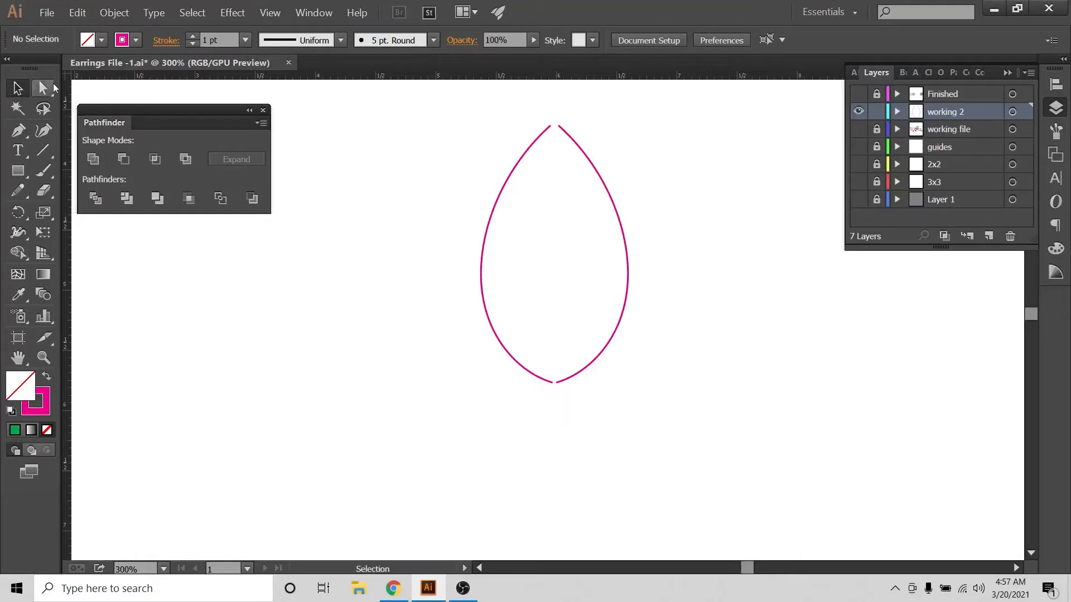
pyautogui.click(45, 88)
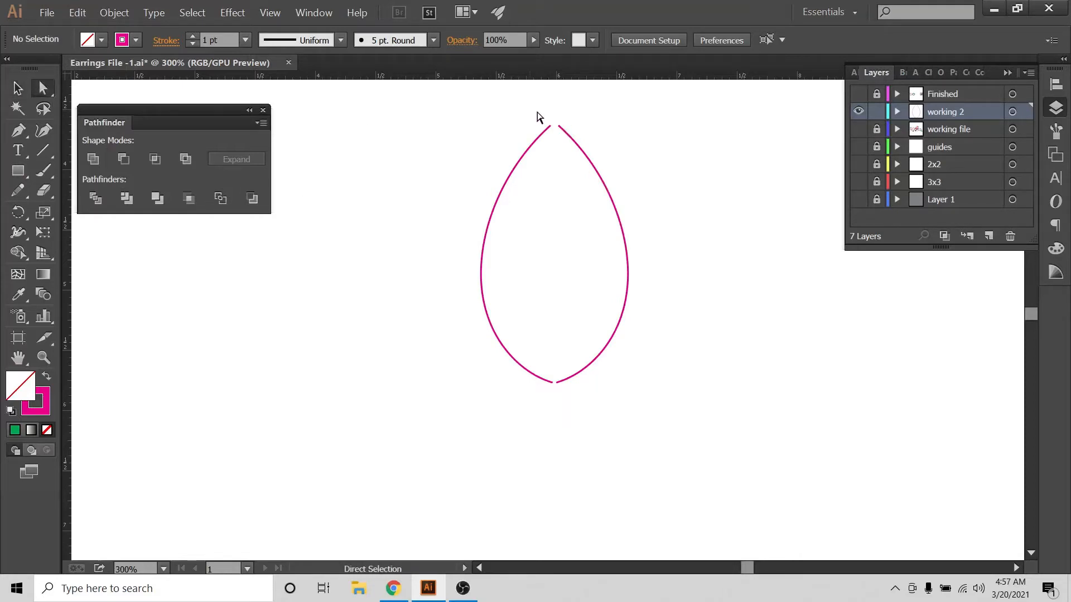
pyautogui.moveTo(537, 111); pyautogui.dragTo(573, 135)
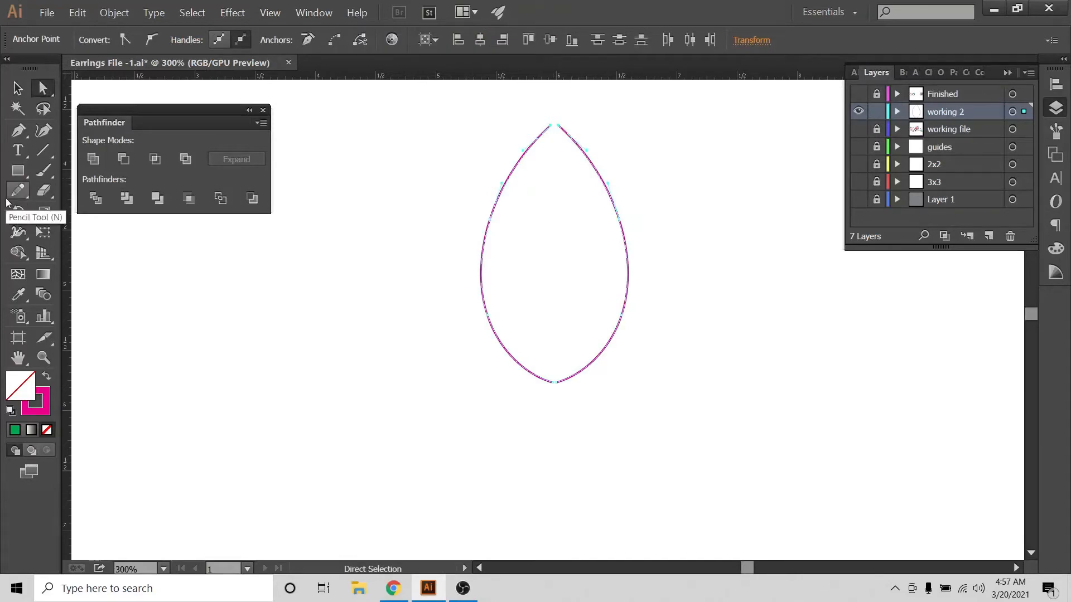
pyautogui.click(19, 192)
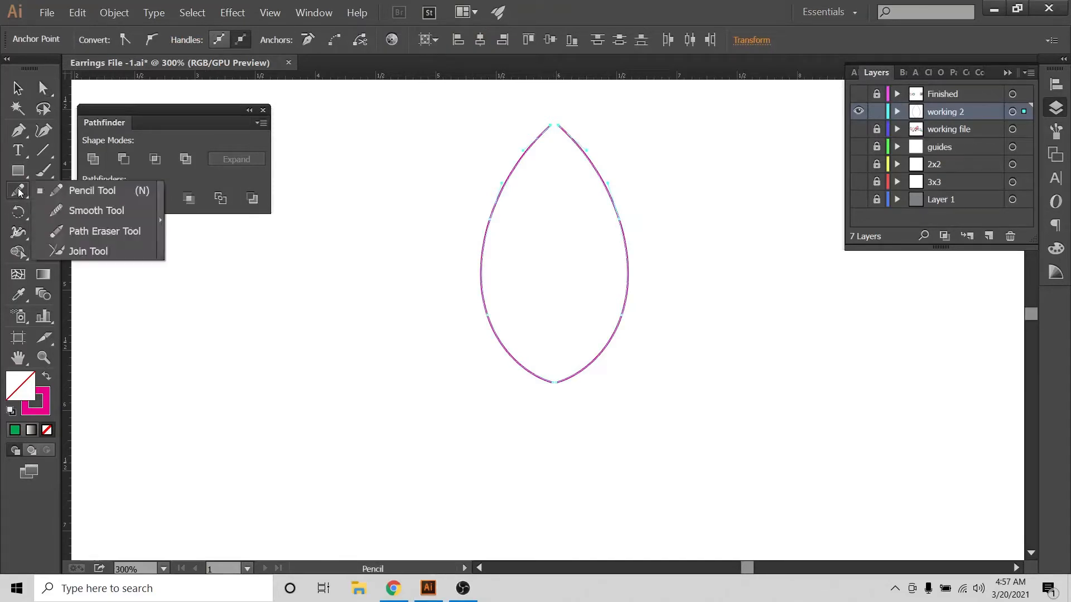
pyautogui.click(75, 258)
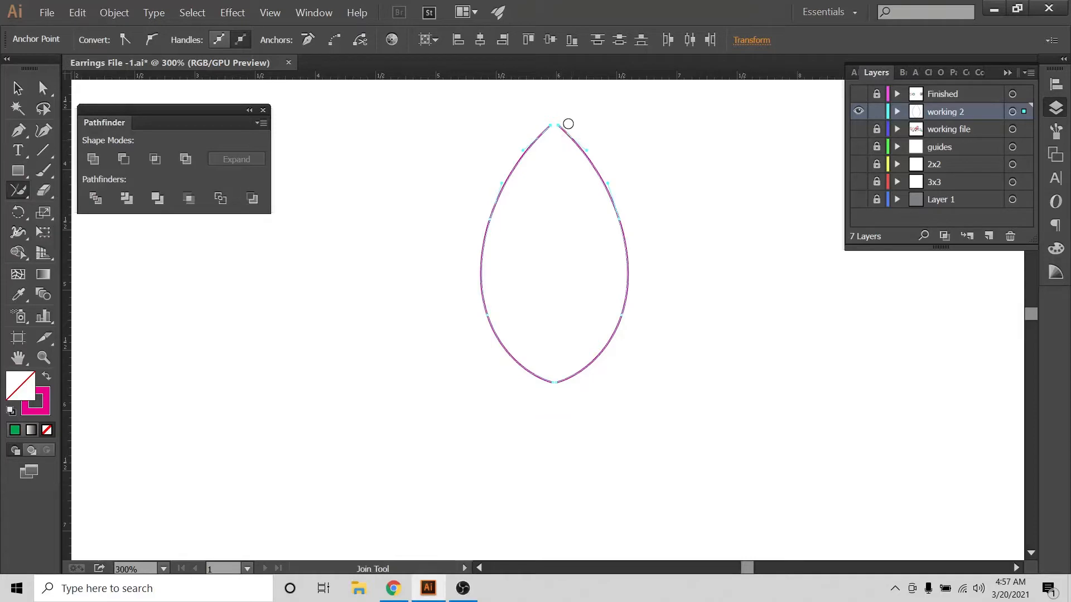
pyautogui.moveTo(568, 124); pyautogui.dragTo(569, 126)
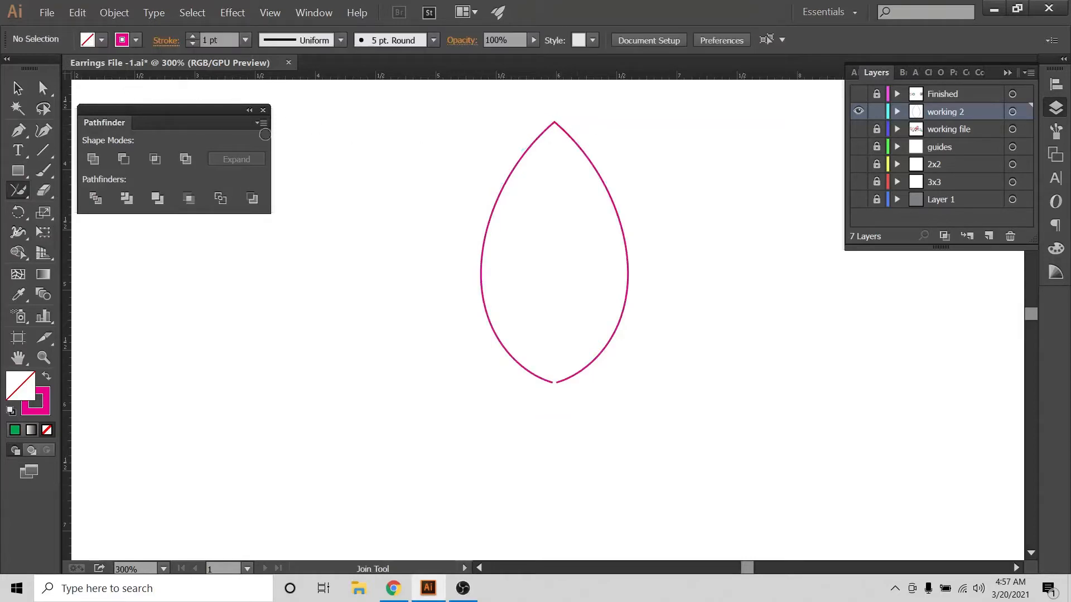
# Select the two lower endpoints of the petal and close the gap between them with the Join tool.
pyautogui.press('a')
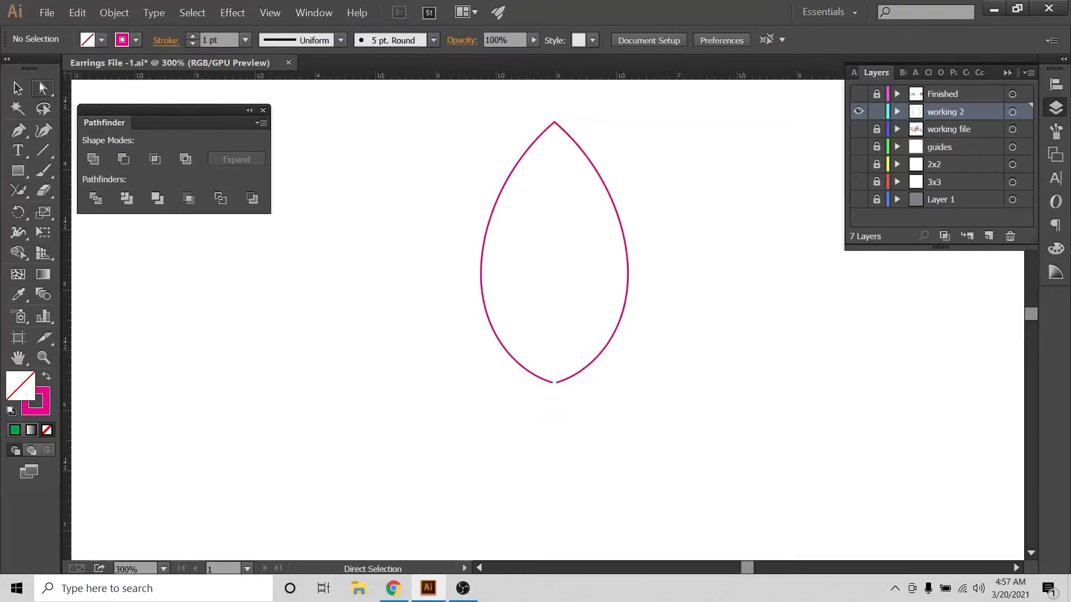
pyautogui.click(39, 82)
pyautogui.moveTo(547, 371); pyautogui.dragTo(563, 405)
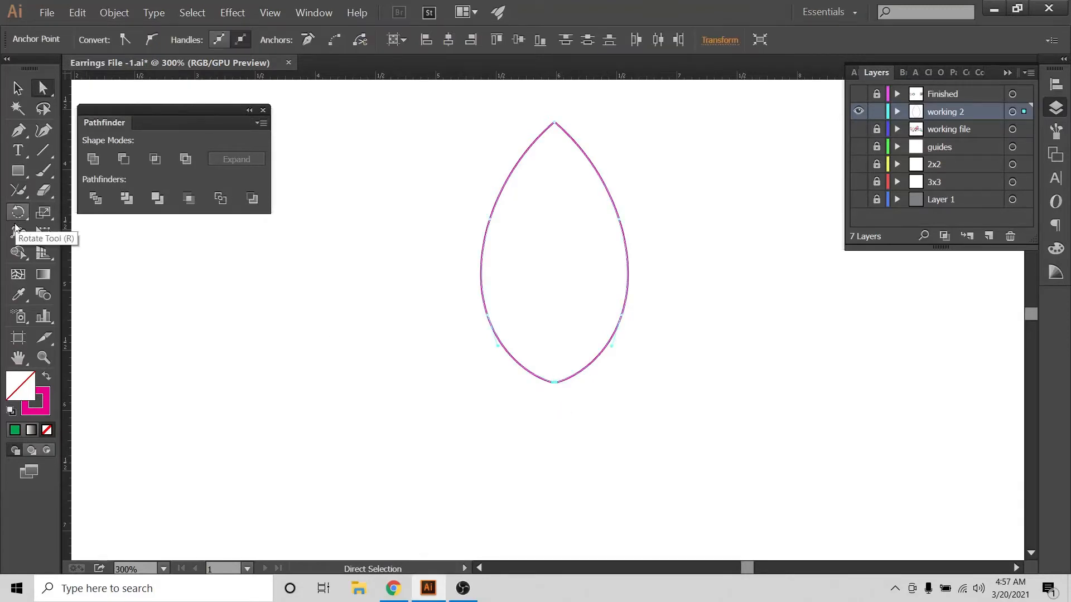
pyautogui.click(13, 194)
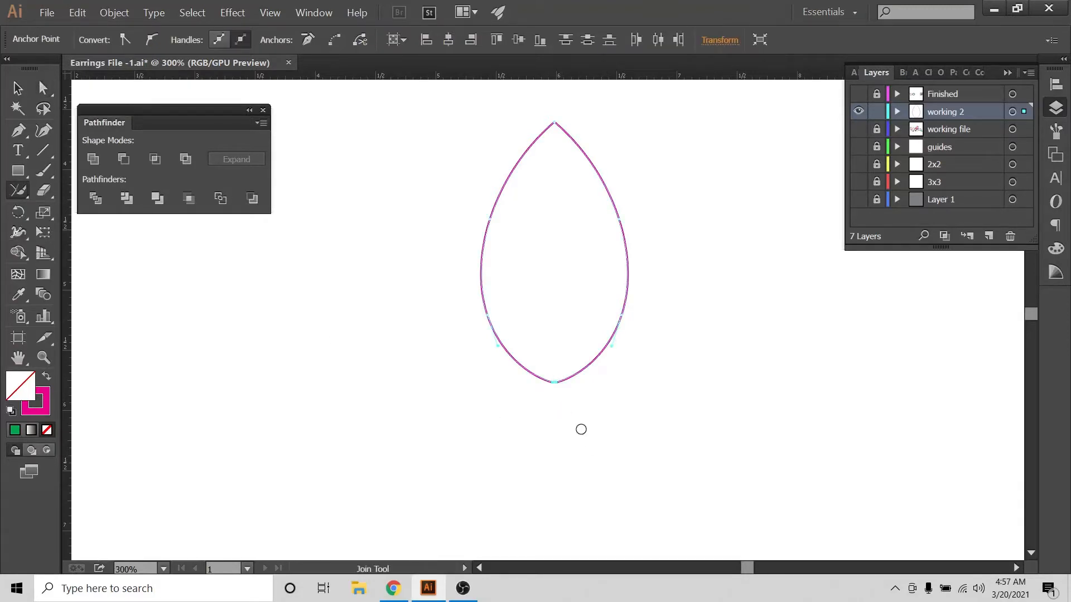
pyautogui.moveTo(554, 382); pyautogui.dragTo(572, 384)
pyautogui.click(18, 87)
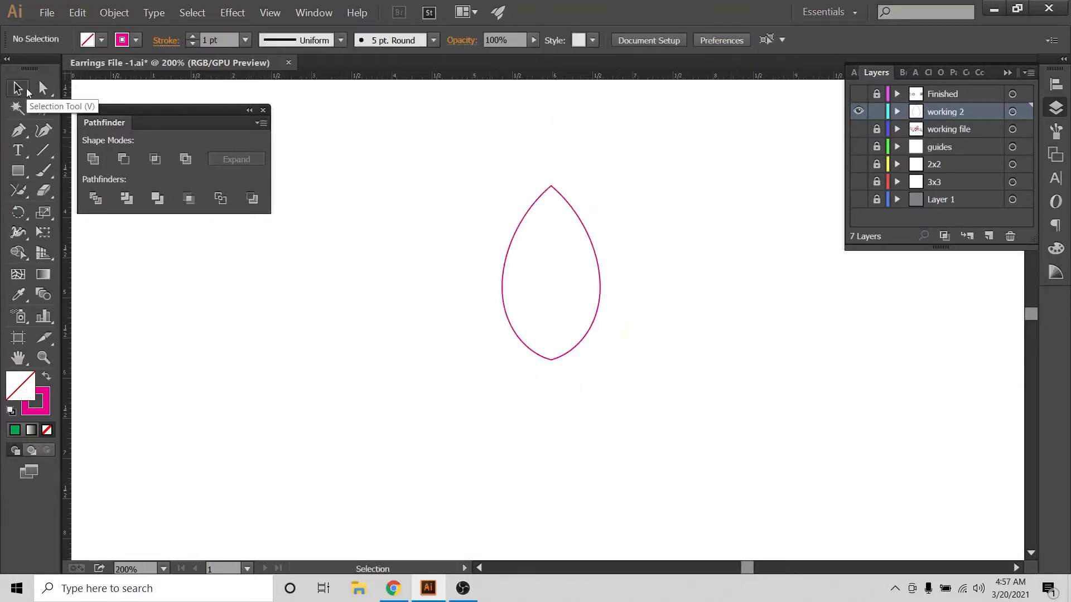
# Place a duplicate of the finished petal outline outside the artboard, to its right.
pyautogui.hotkey('ctrl', '1')
pyautogui.scroll(-4, 454, 204)
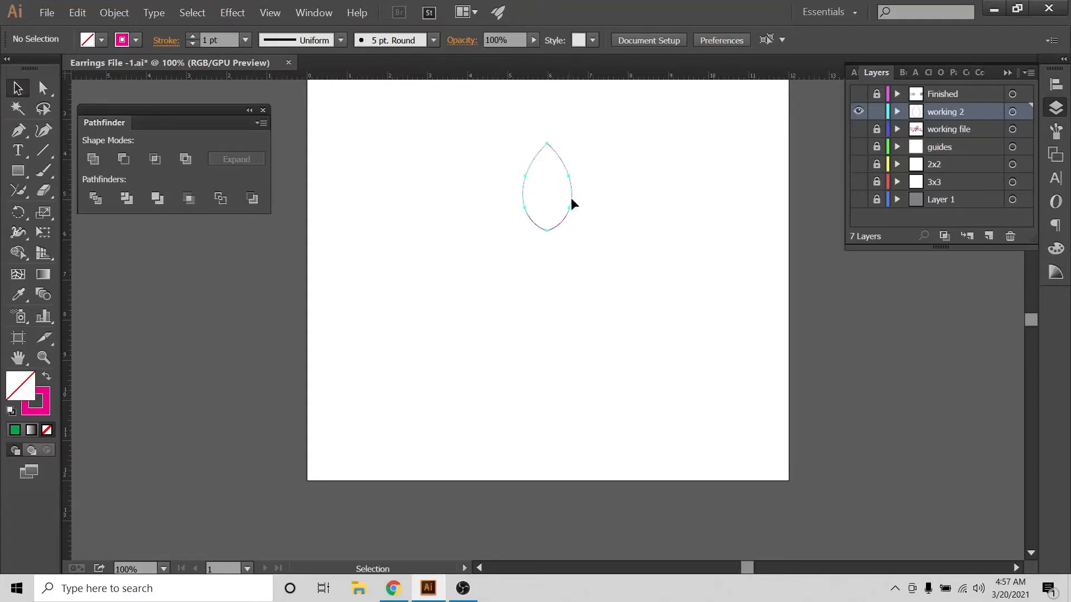
pyautogui.click(570, 202)
pyautogui.moveTo(570, 202); pyautogui.dragTo(885, 311)
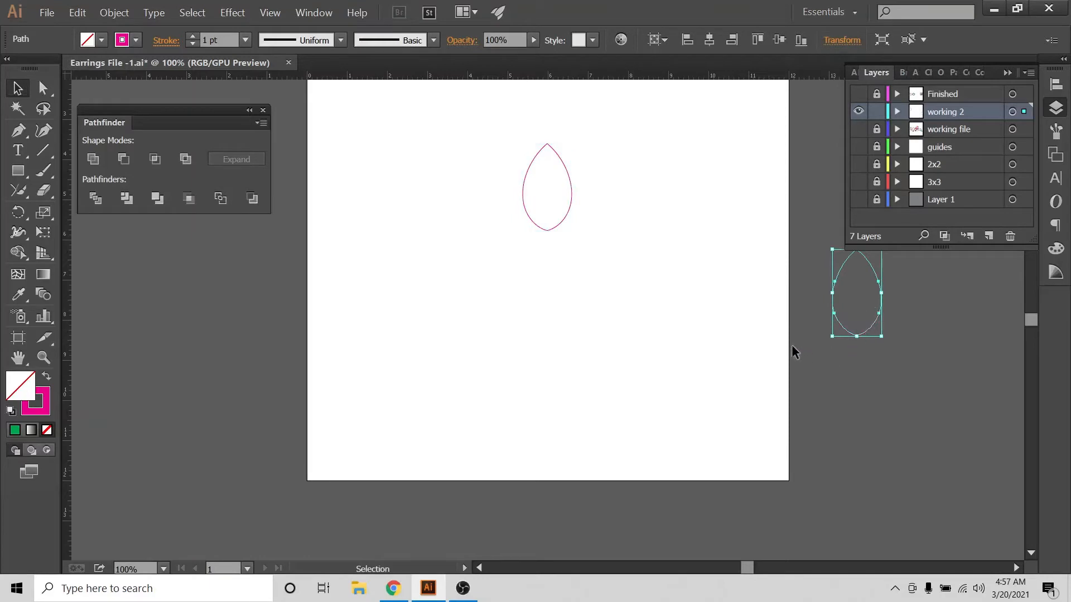
pyautogui.click(701, 286)
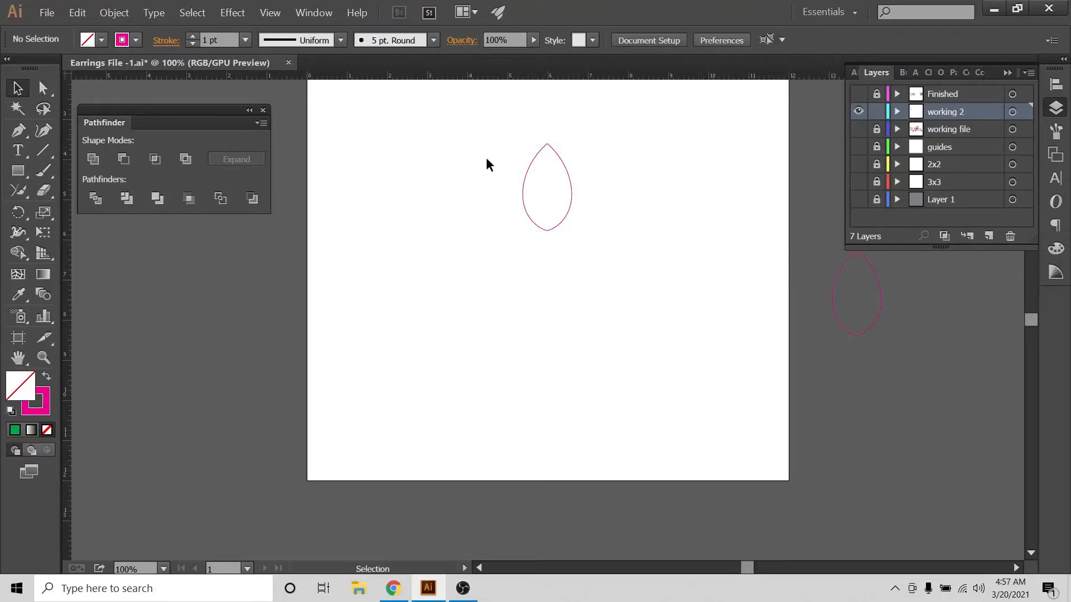
# Swap the fill and stroke of the petal on the artboard to give it a solid magenta fill without a stroke.
pyautogui.moveTo(470, 148); pyautogui.dragTo(625, 265)
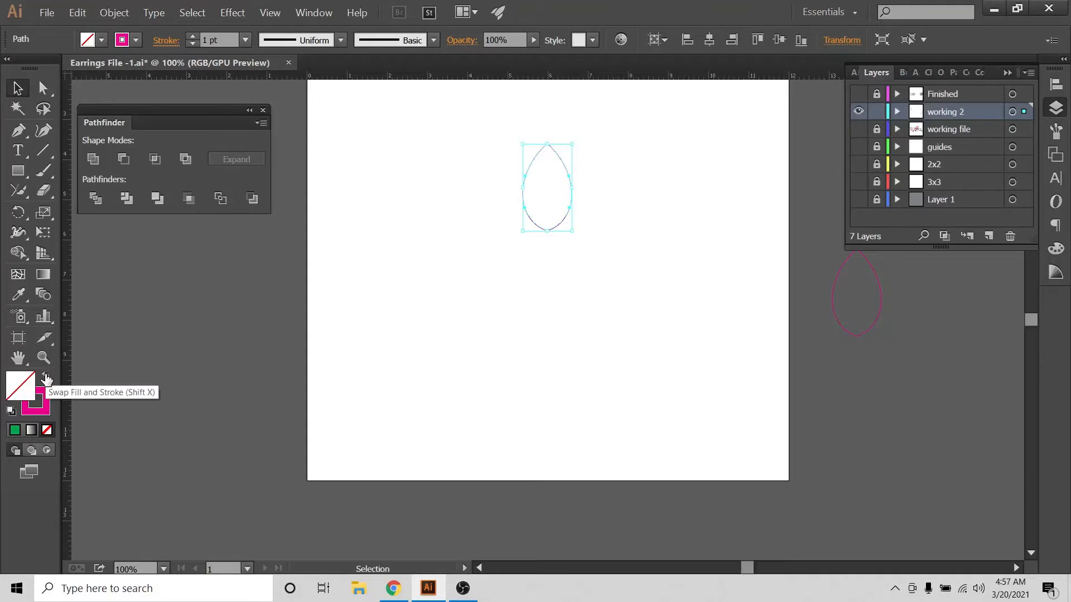
pyautogui.click(46, 378)
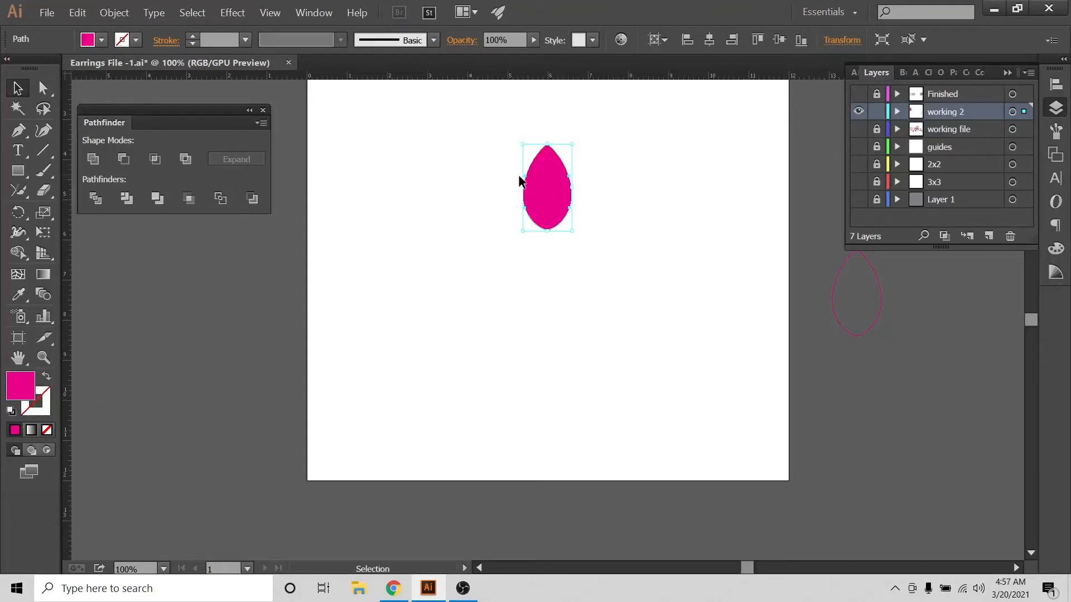
pyautogui.click(575, 211)
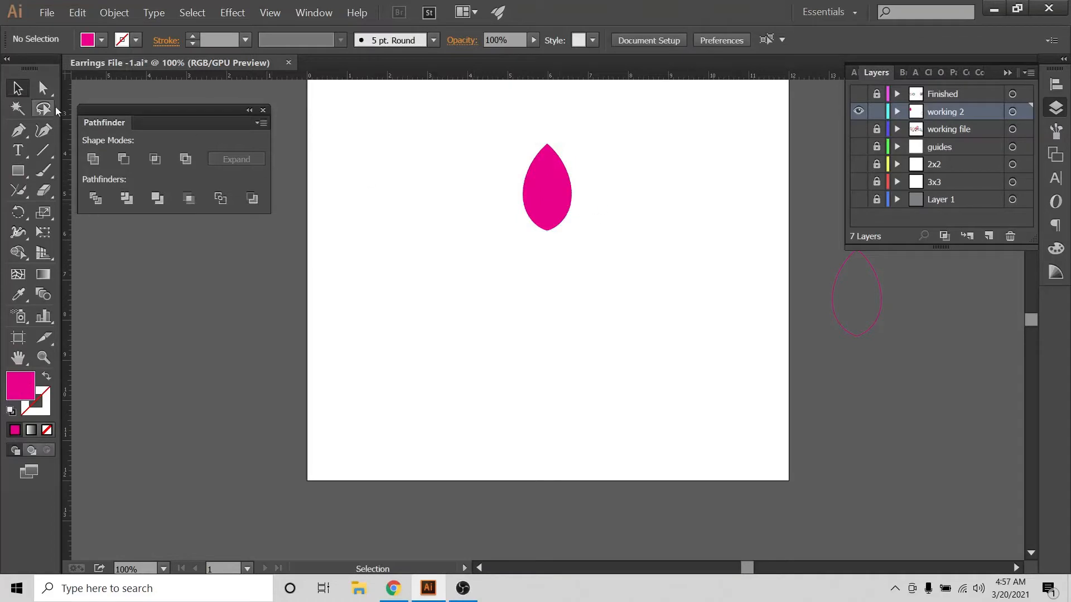
# Place a single anchor point with the Pen tool a short distance below the petal's lower tip.
pyautogui.click(18, 131)
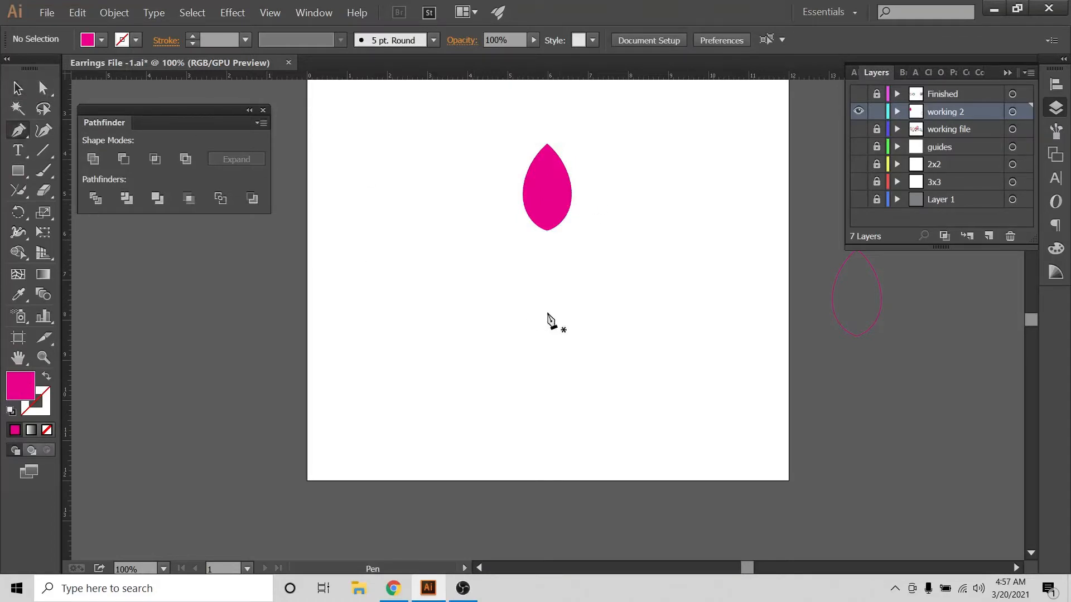
pyautogui.click(547, 249)
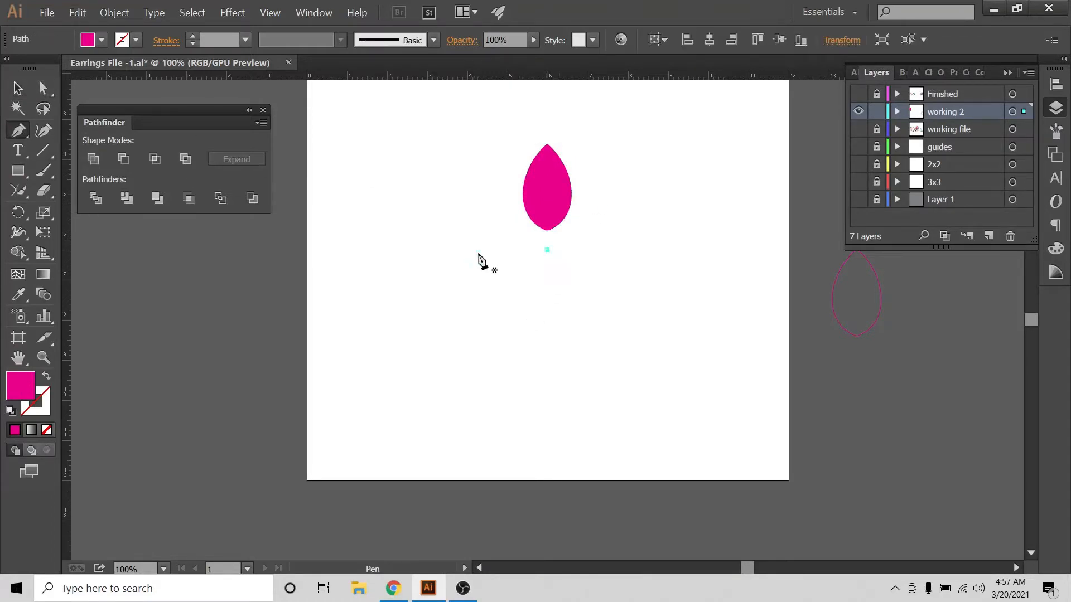
# Align the petal and the anchor point below it by their horizontal centres and group them.
pyautogui.click(17, 88)
pyautogui.moveTo(505, 158); pyautogui.dragTo(605, 327)
pyautogui.click(1056, 84)
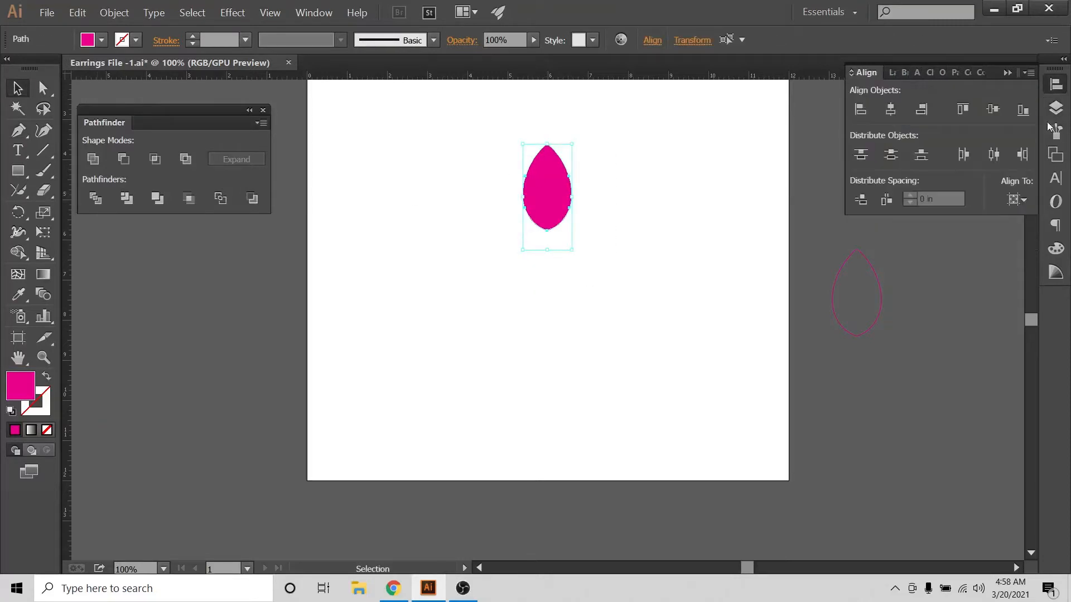
pyautogui.click(1016, 200)
pyautogui.click(898, 110)
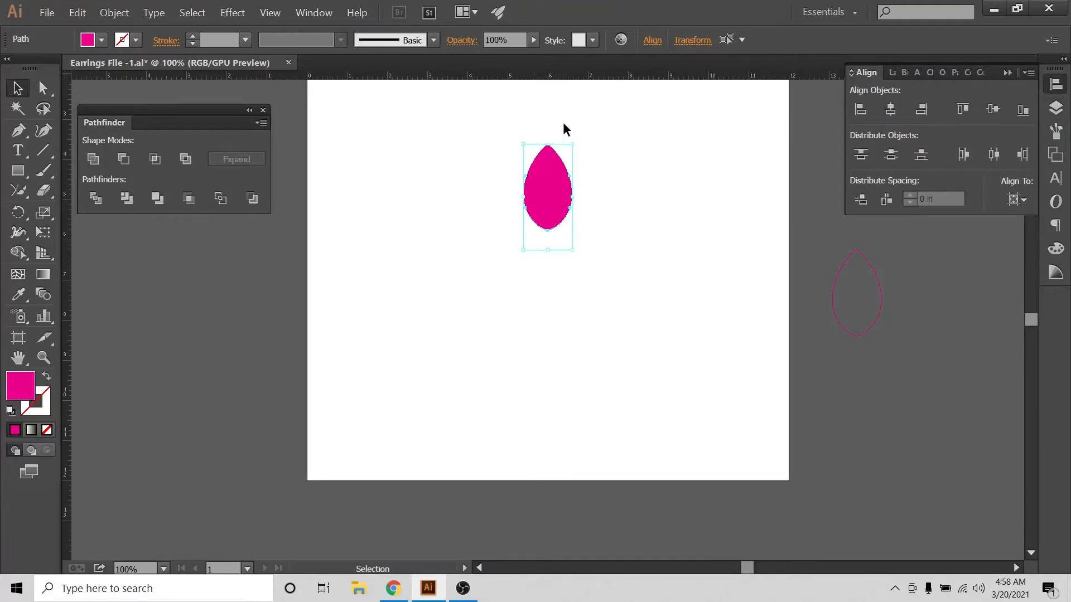
pyautogui.rightClick(548, 193)
pyautogui.click(635, 249)
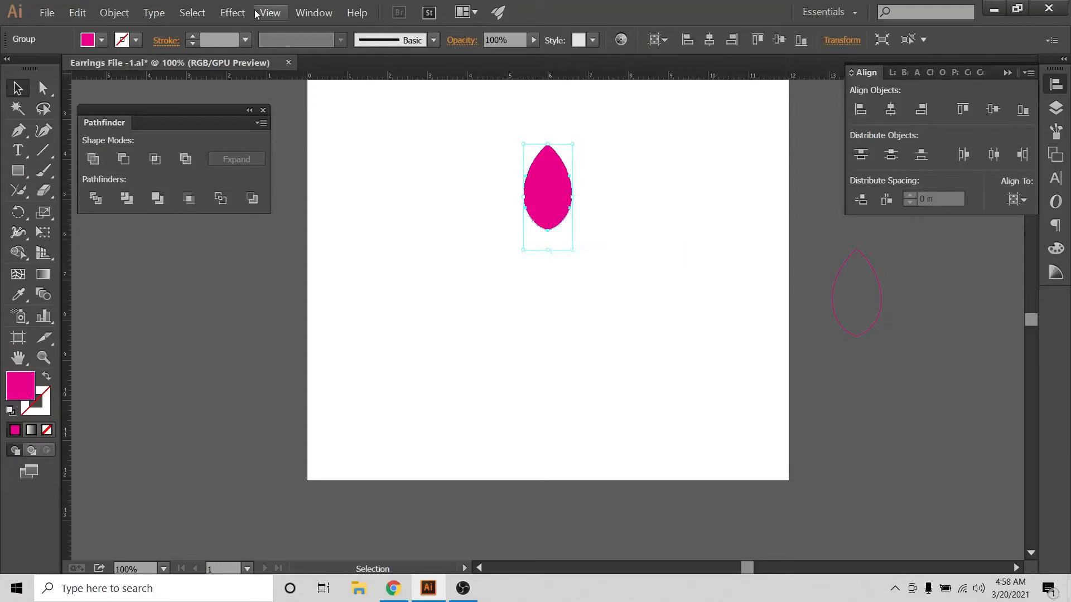
# Apply a Transform effect to the petal group with a 360/10 degree angle and 10 copies about its bottom-centre reference point.
pyautogui.click(222, 13)
pyautogui.moveTo(312, 138)
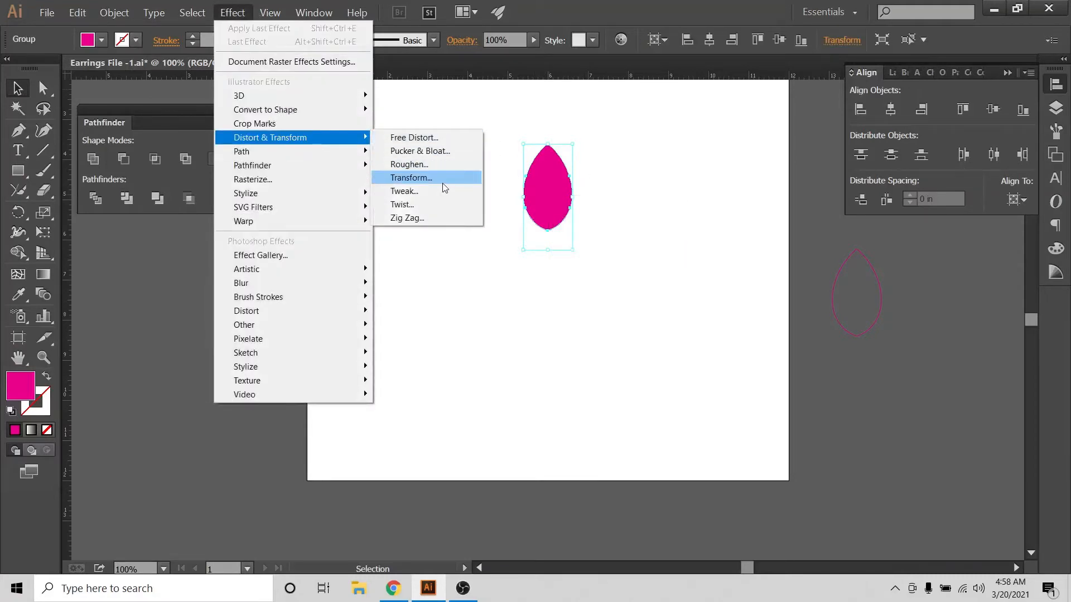
pyautogui.click(443, 183)
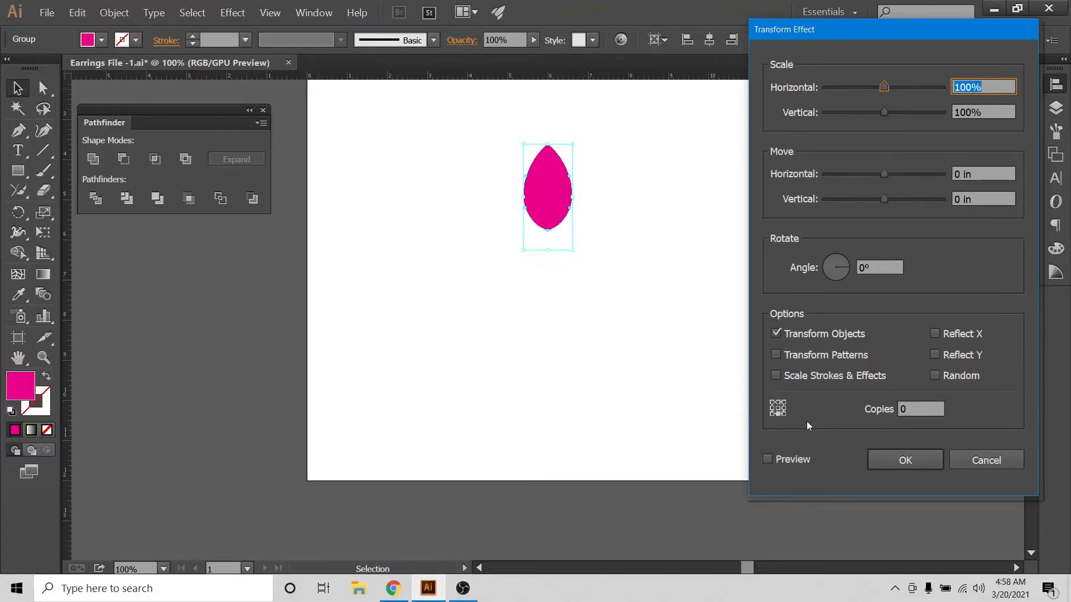
pyautogui.click(887, 268)
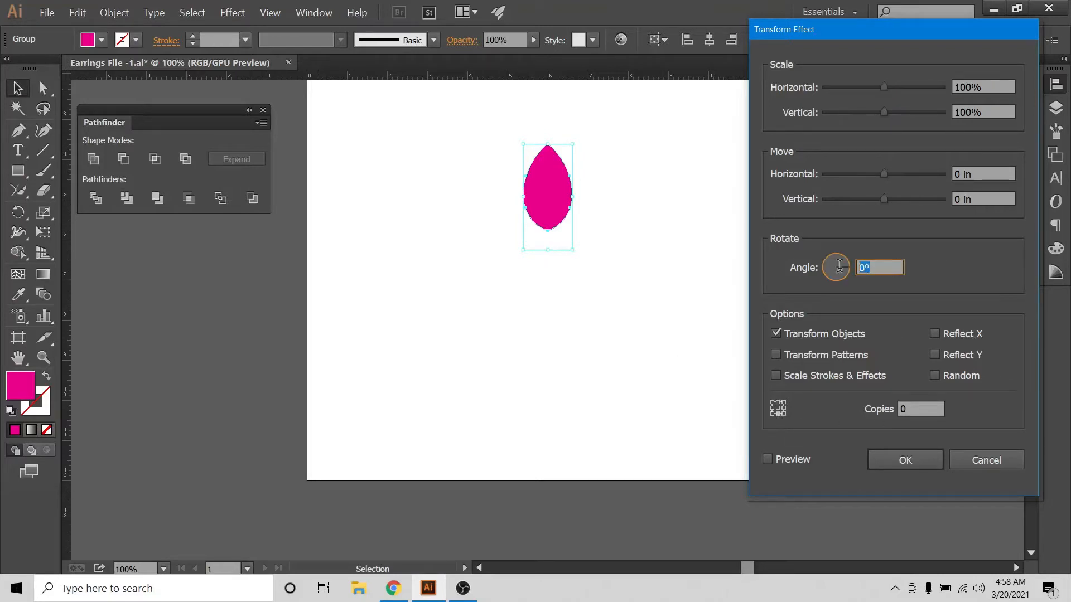
pyautogui.write('30')
pyautogui.click(915, 409)
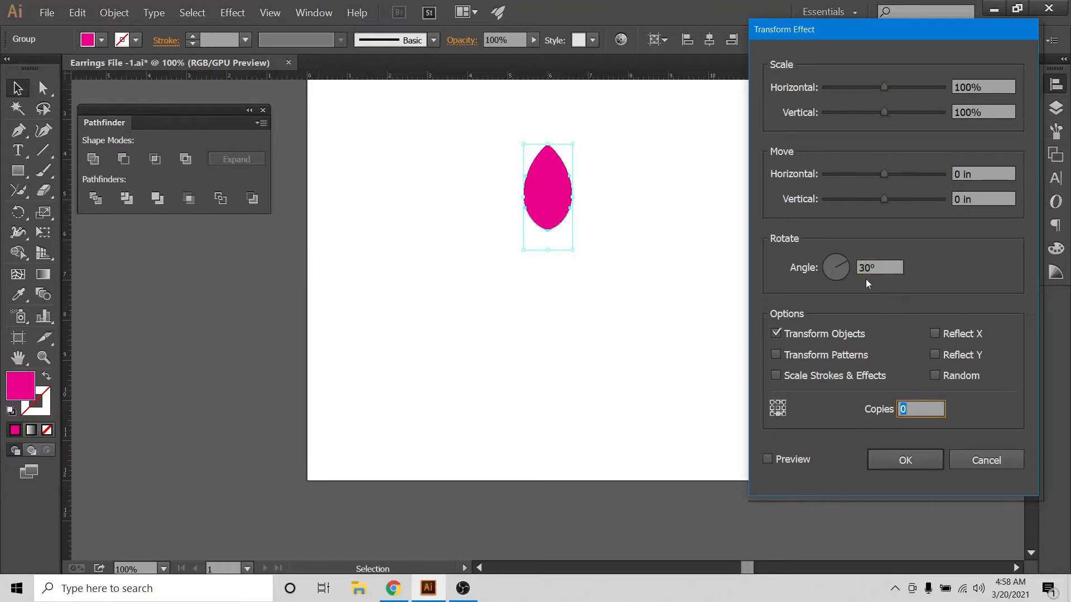
pyautogui.write('10')
pyautogui.click(885, 268)
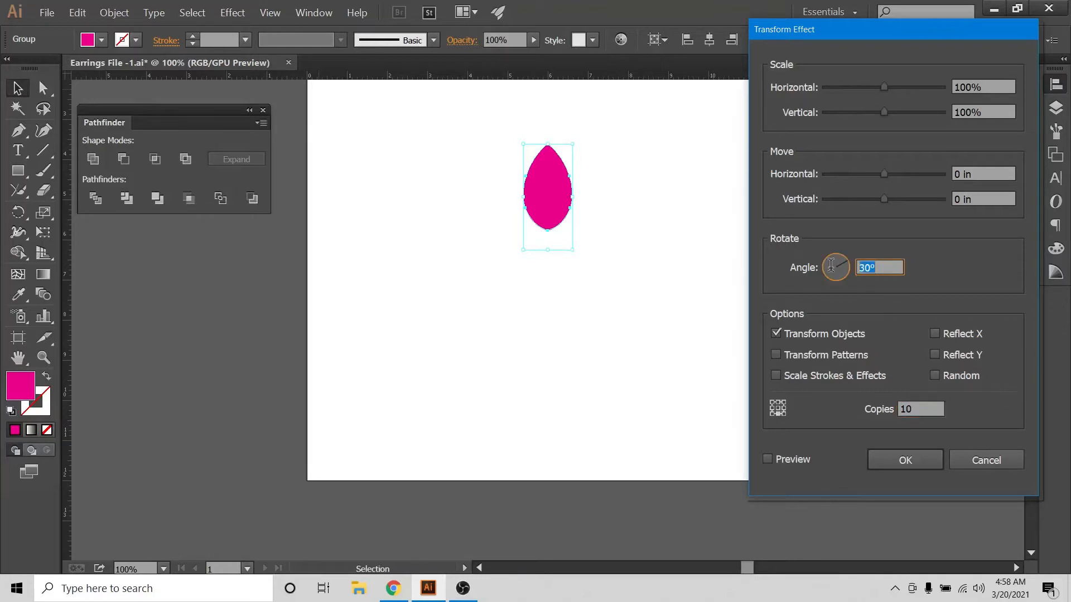
pyautogui.write('360/10')
pyautogui.click(768, 459)
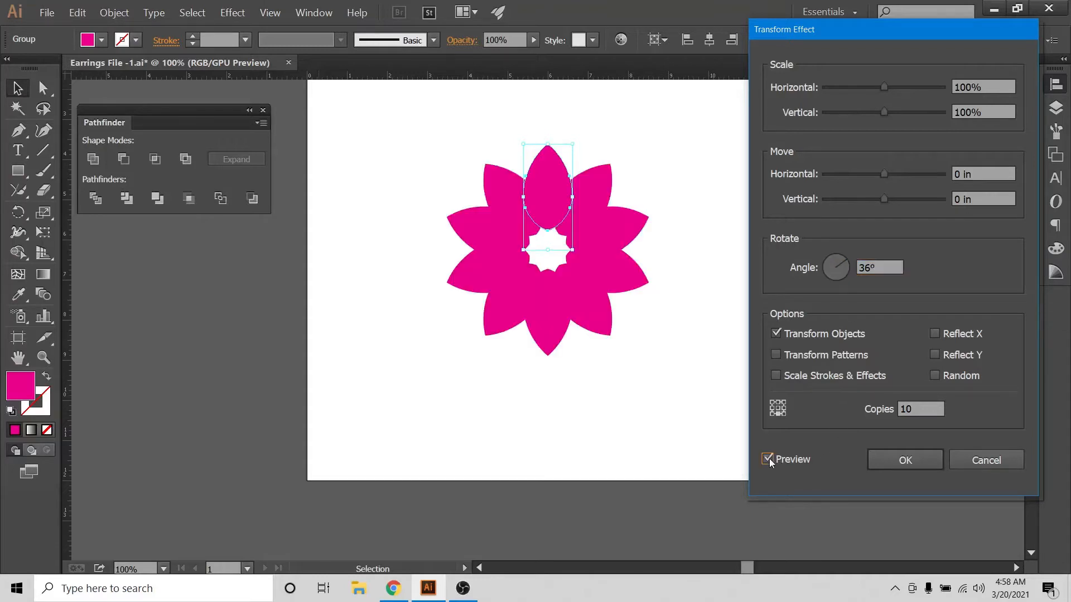
pyautogui.click(925, 461)
pyautogui.click(700, 205)
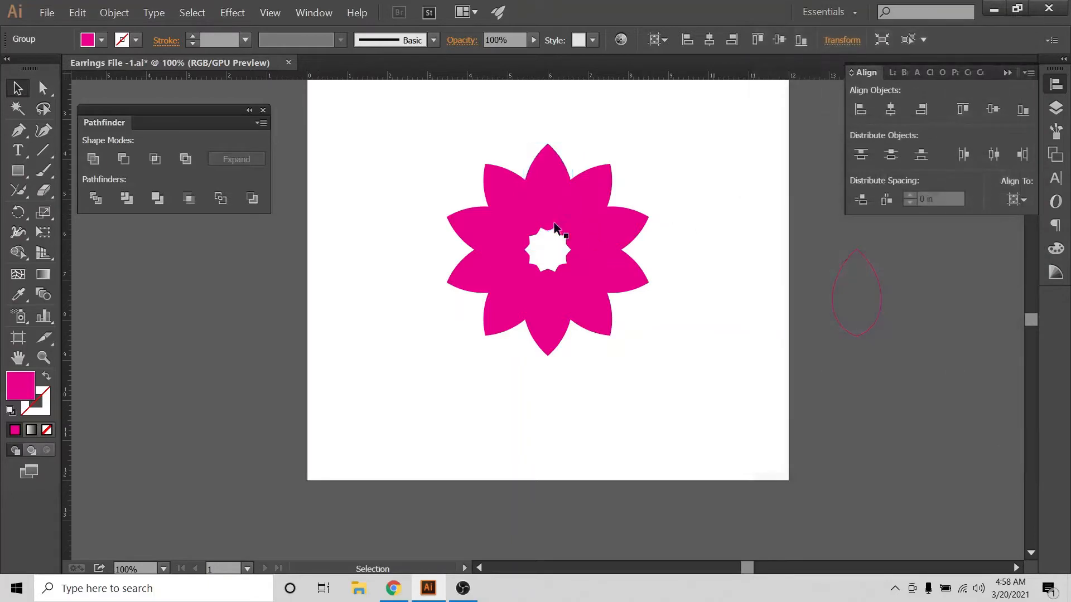
# Expand the appearance of the rotated petals and unite them into a single flower shape.
pyautogui.click(568, 205)
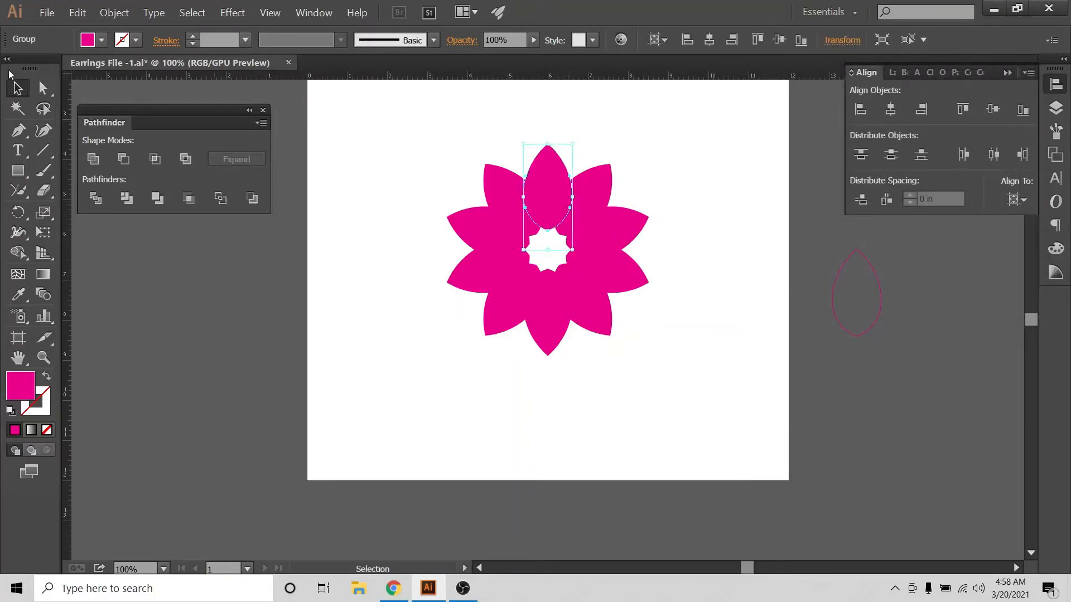
pyautogui.click(115, 13)
pyautogui.click(159, 157)
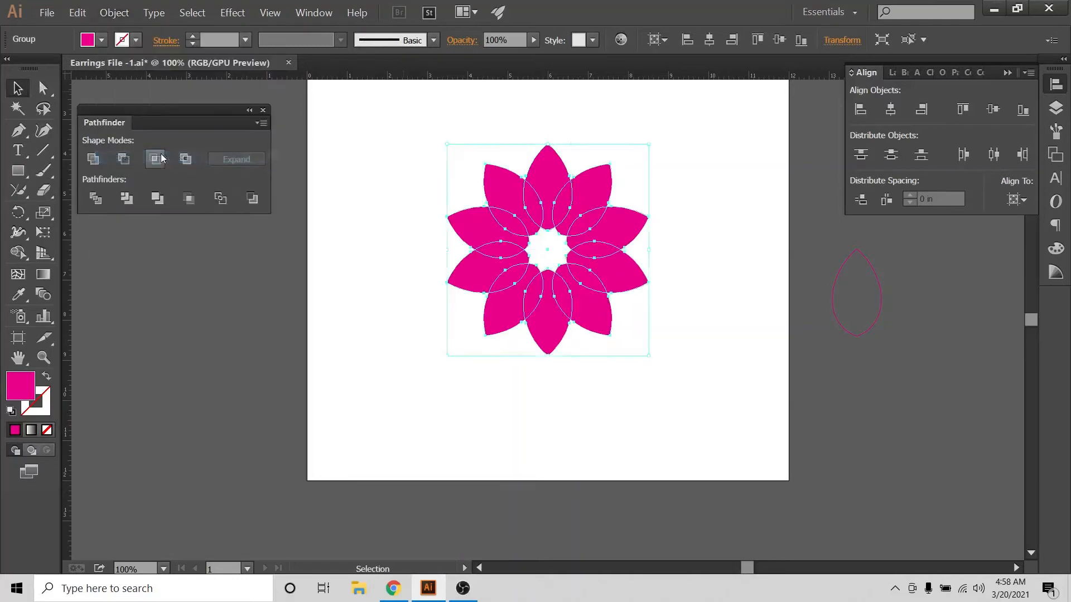
pyautogui.click(97, 161)
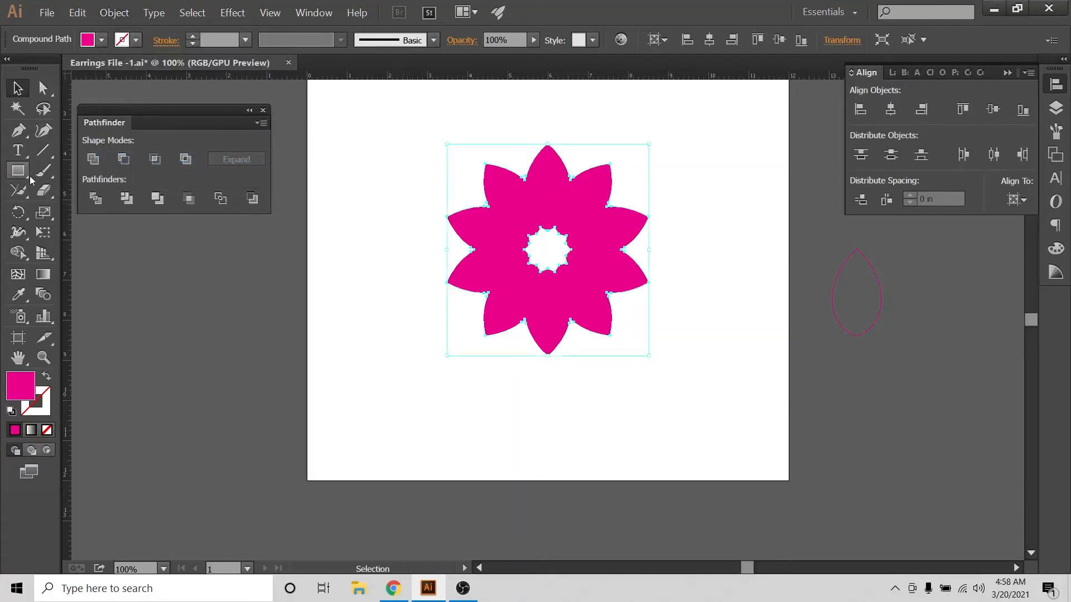
pyautogui.click(377, 241)
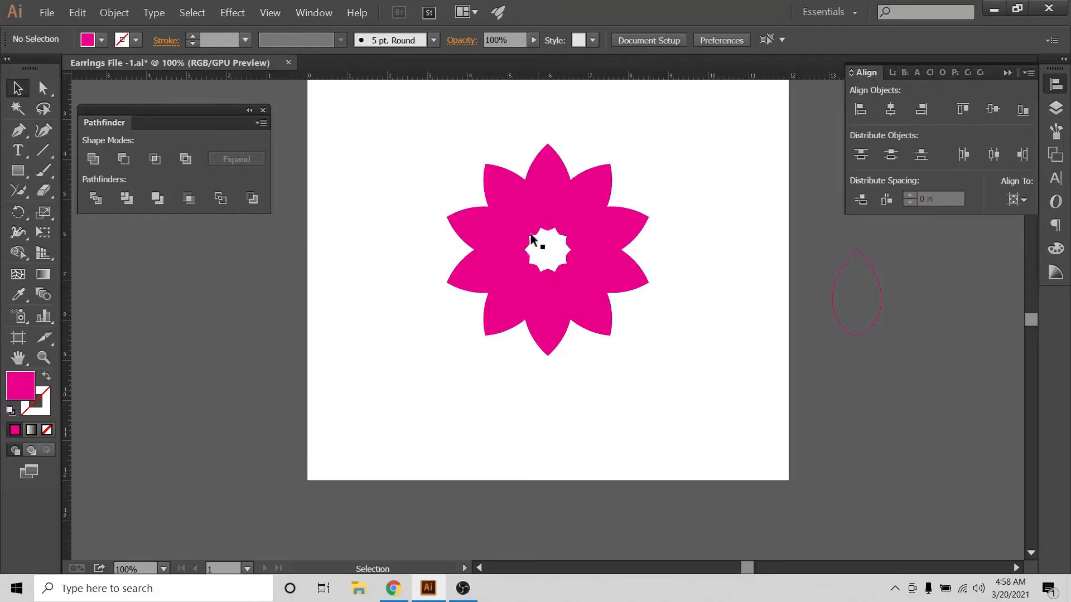
# Set the Blob Brush size to 38 pt and paint over the hole in the flower's centre, leaving the flower deselected.
pyautogui.click(560, 219)
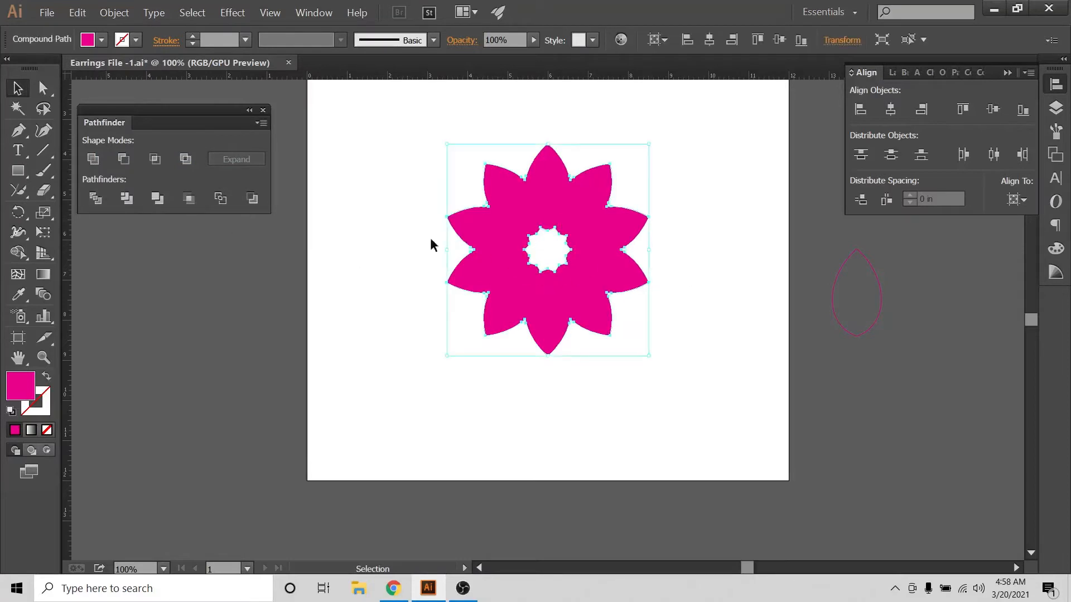
pyautogui.click(45, 171)
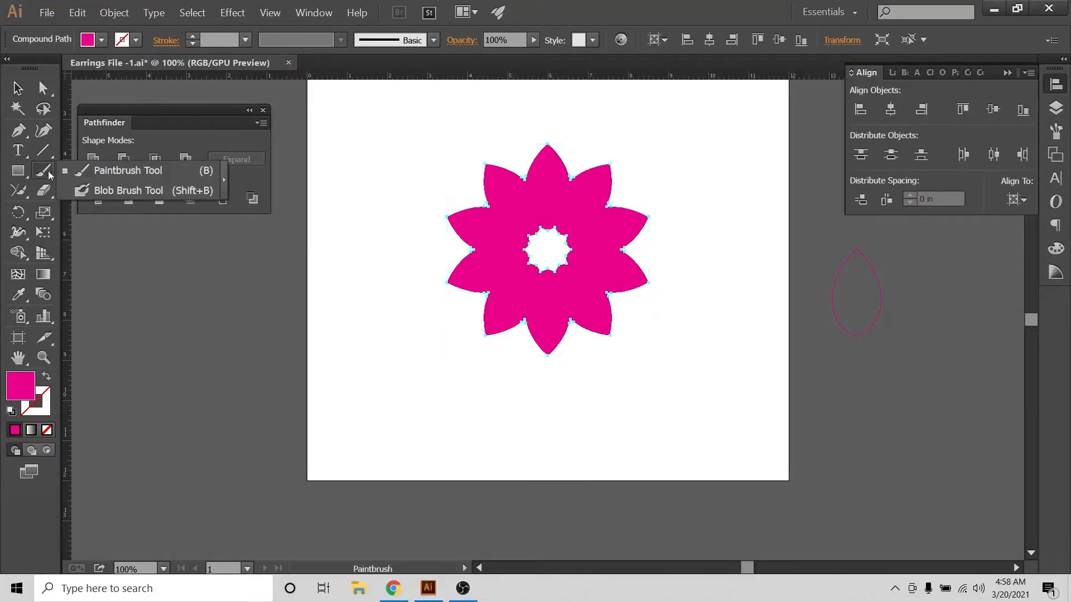
pyautogui.click(112, 191)
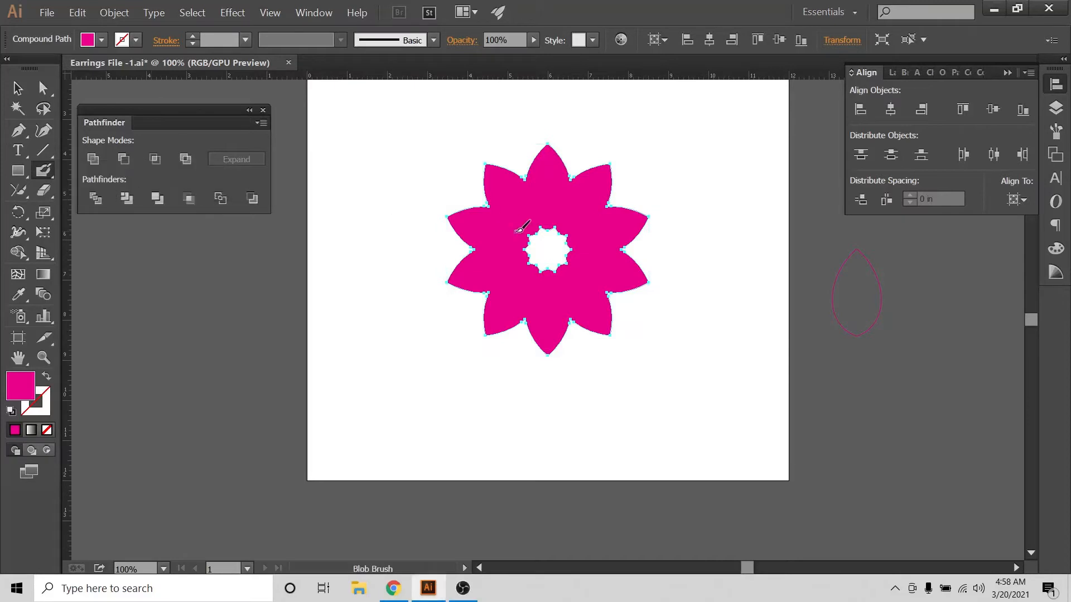
pyautogui.doubleClick(50, 176)
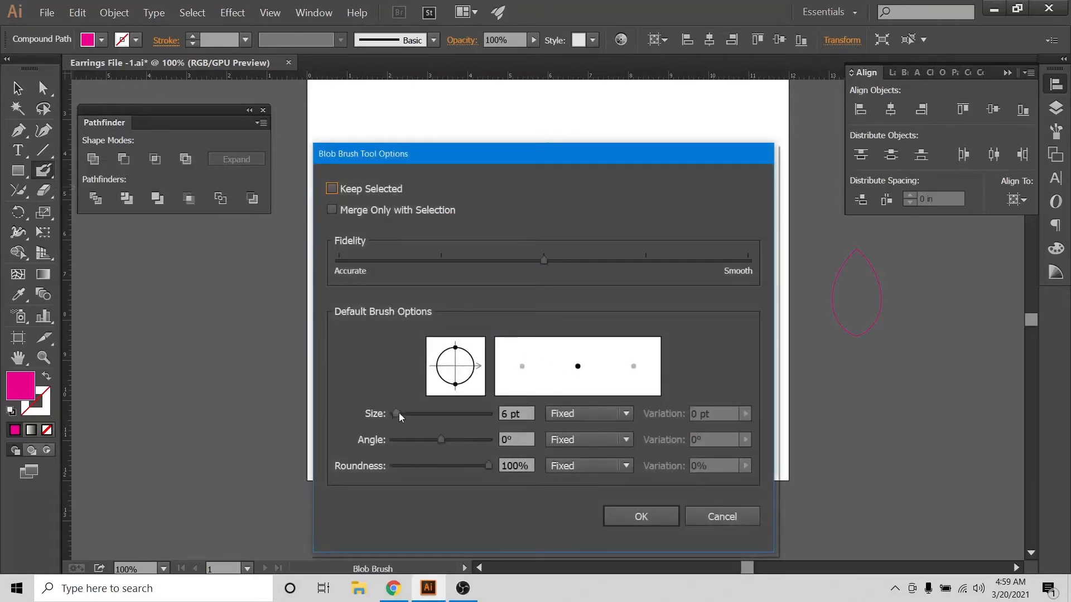
pyautogui.moveTo(400, 416); pyautogui.dragTo(413, 415)
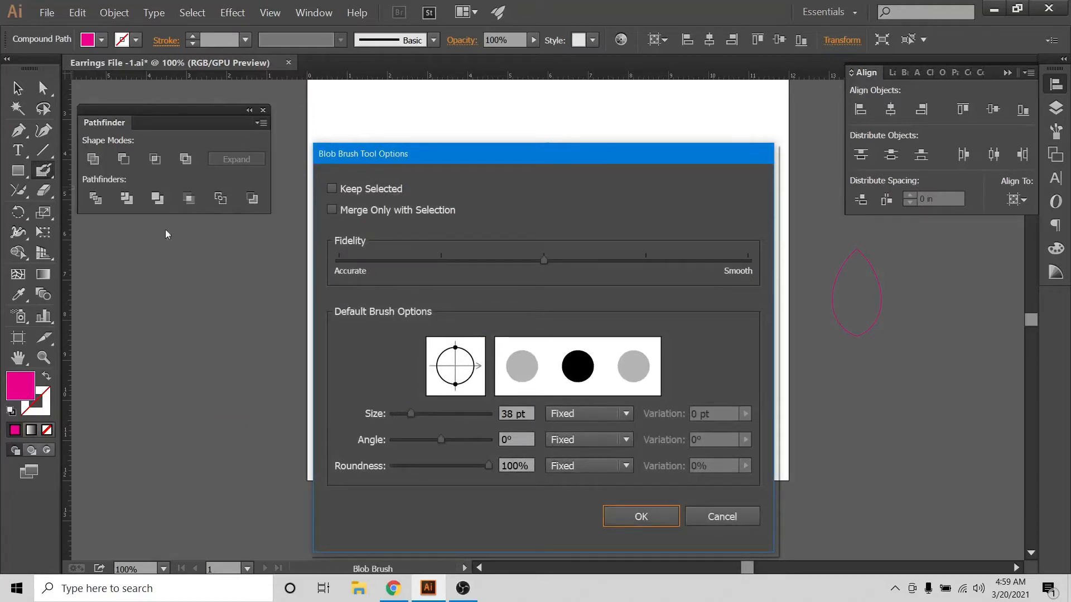
pyautogui.press('Return')
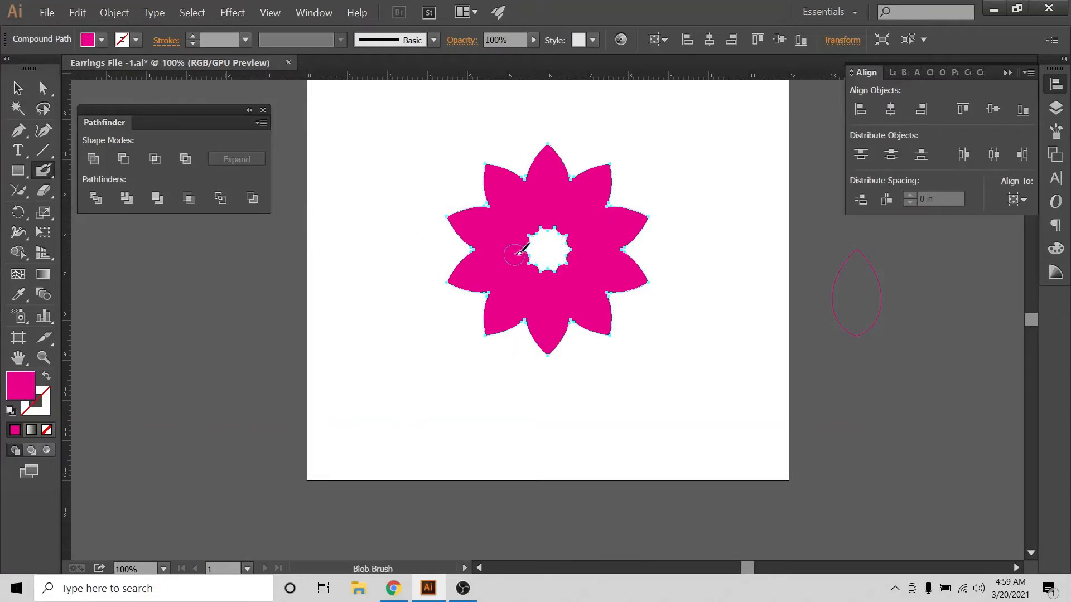
pyautogui.moveTo(518, 254)
pyautogui.mouseDown()
pyautogui.moveTo(568, 233)
pyautogui.moveTo(566, 264)
pyautogui.moveTo(540, 225)
pyautogui.moveTo(556, 254)
pyautogui.mouseUp()
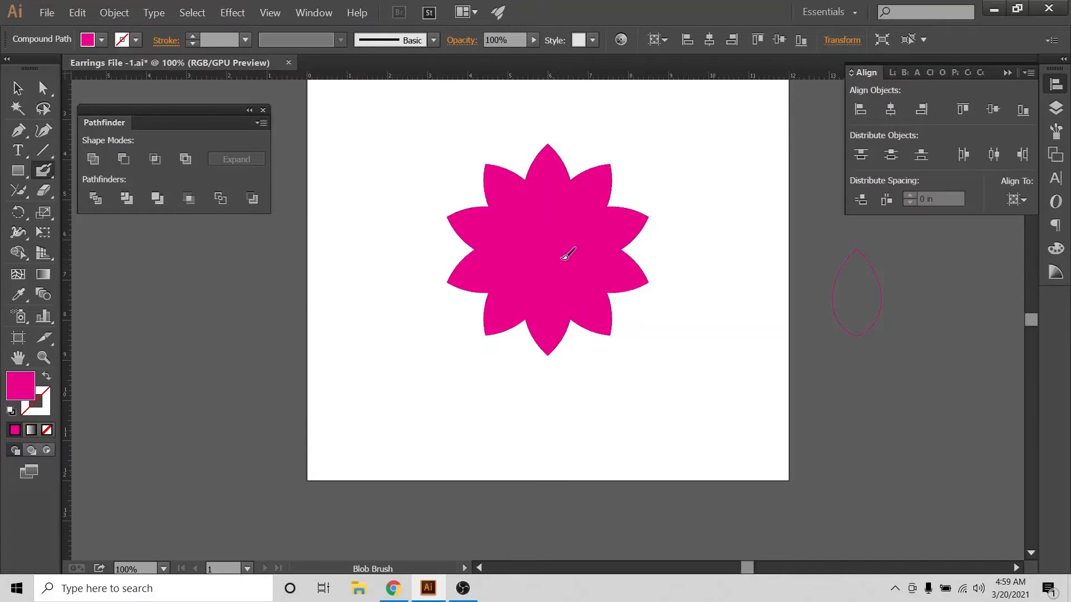
pyautogui.hotkey('ctrl', 'shift', 'a')
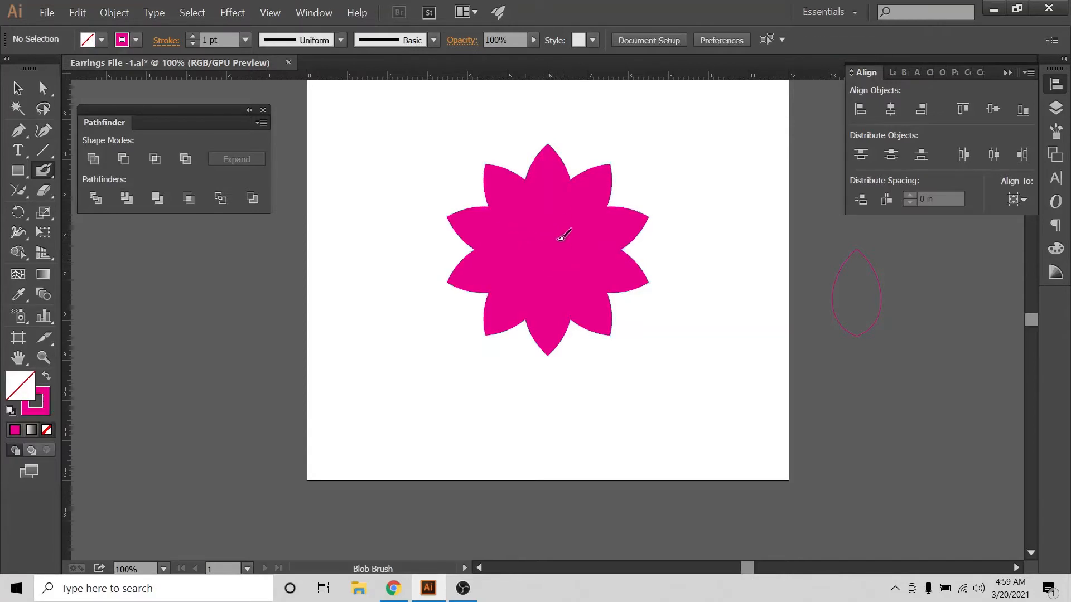
# Move the finished magenta flower off the artboard, to the lower right below the petal outline.
pyautogui.click(18, 88)
pyautogui.moveTo(432, 160); pyautogui.dragTo(647, 363)
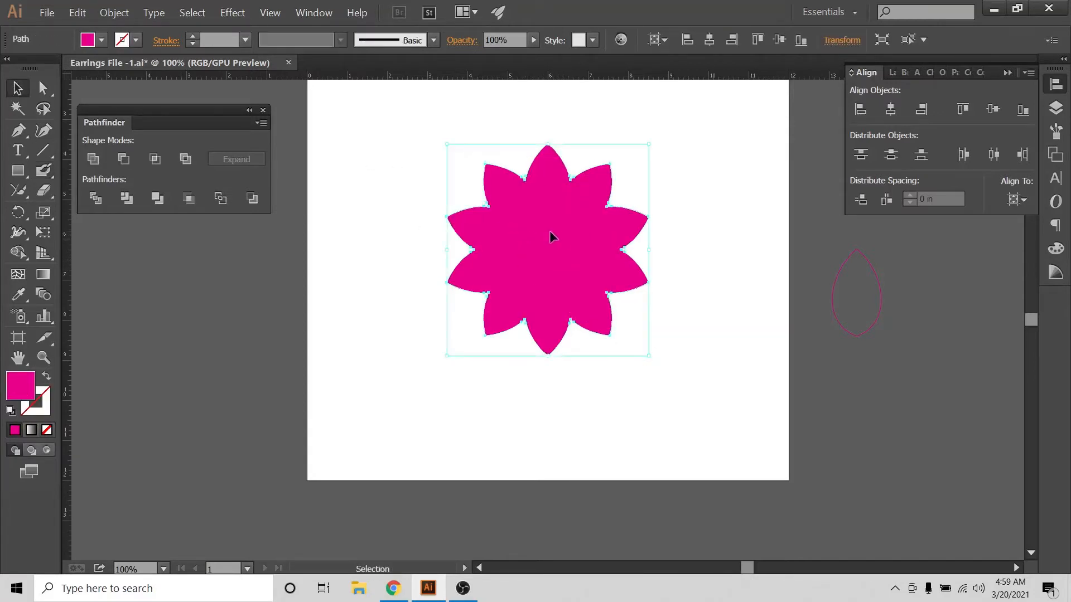
pyautogui.moveTo(552, 237); pyautogui.dragTo(929, 445)
pyautogui.scroll(3, 690, 231)
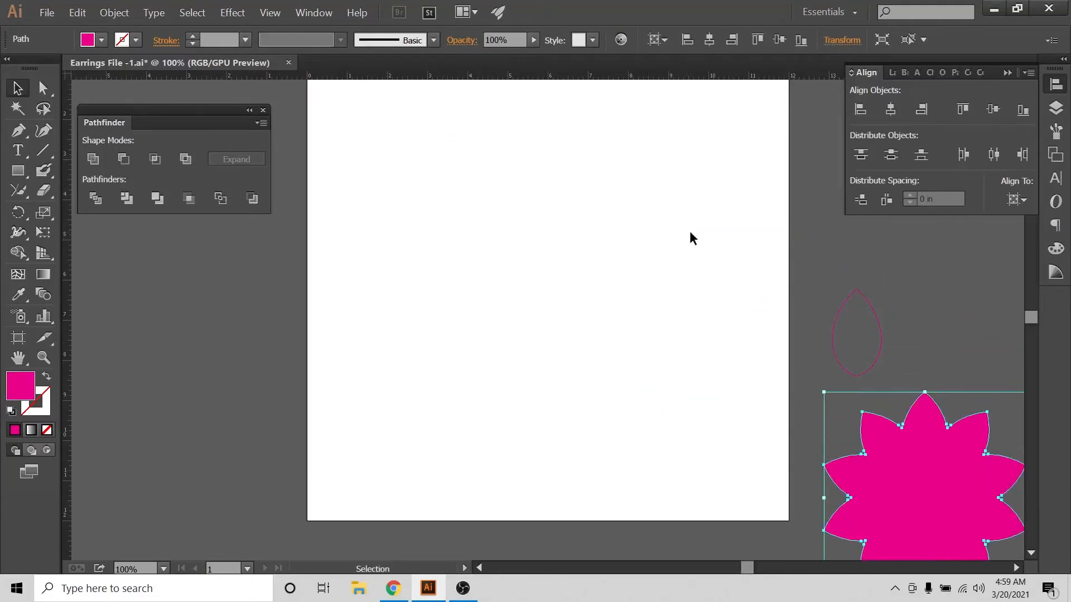
pyautogui.click(16, 177)
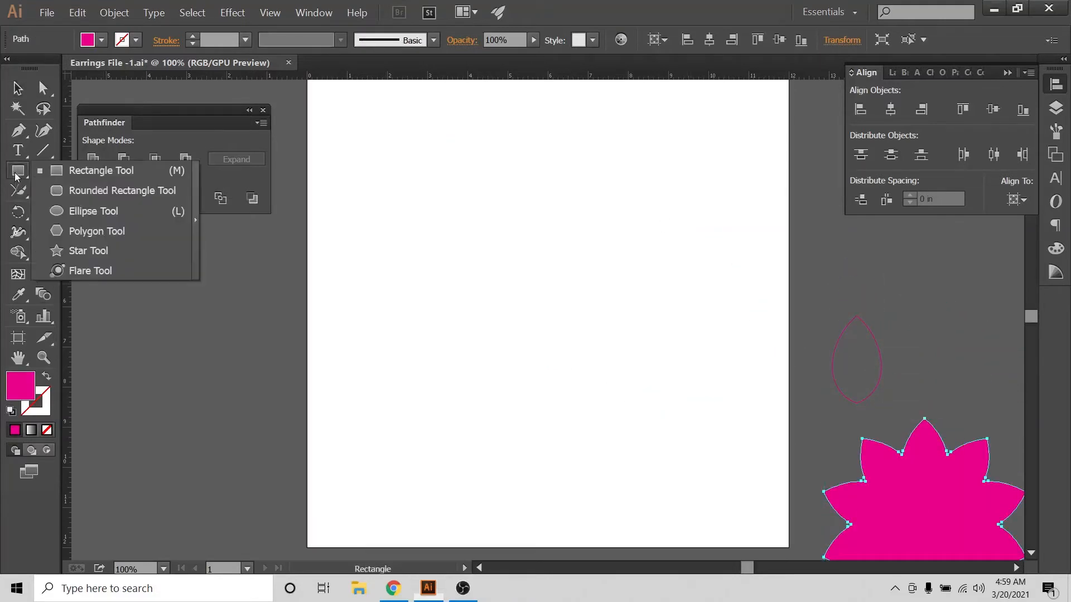
pyautogui.click(99, 42)
pyautogui.click(100, 41)
pyautogui.click(100, 41)
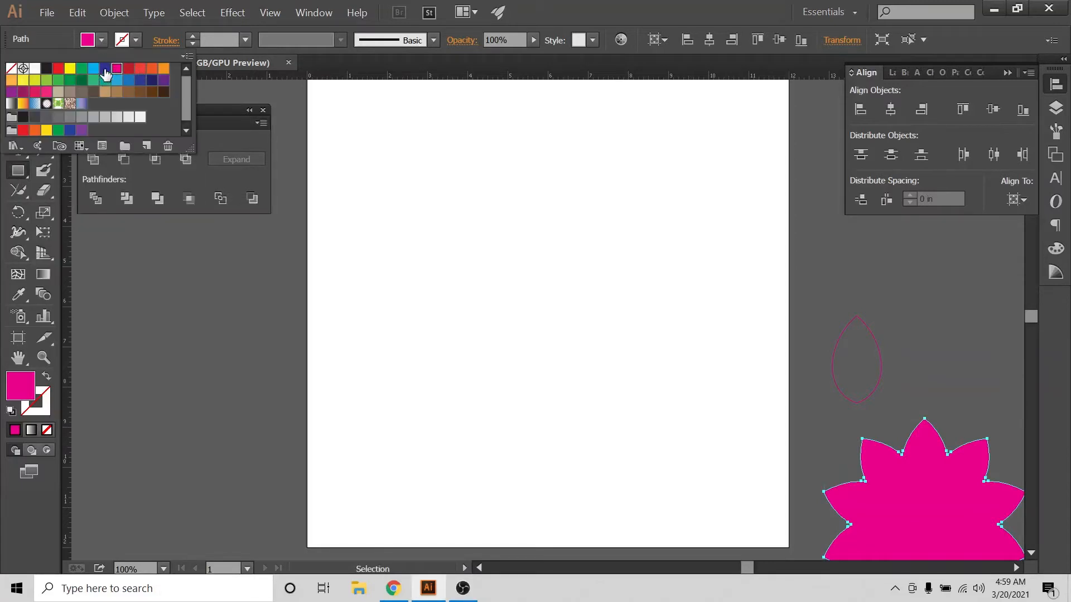
pyautogui.click(102, 69)
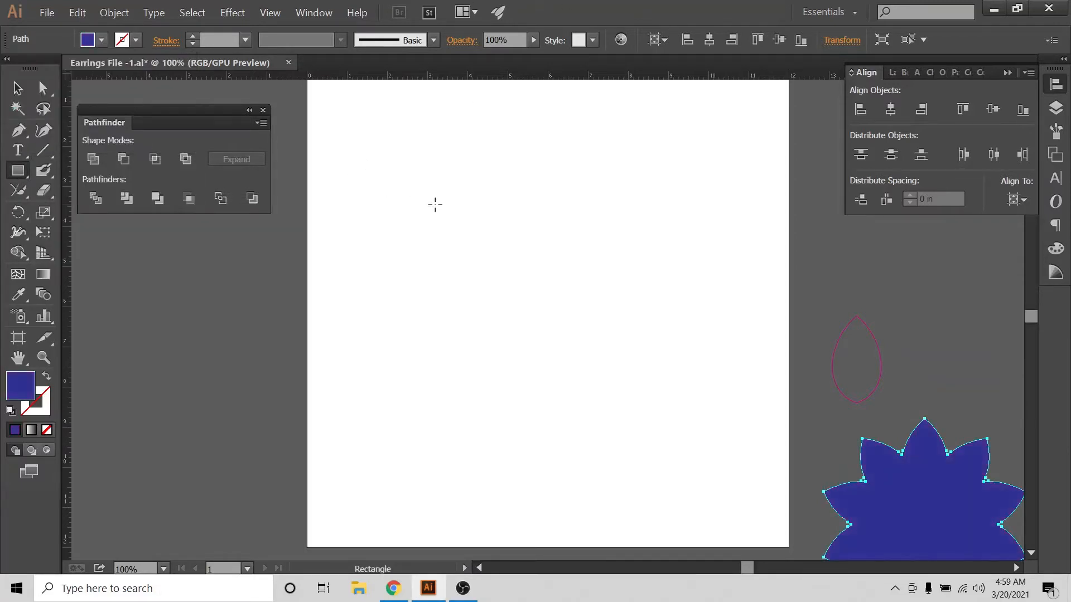
pyautogui.hotkey('ctrl', 'z')
# Set a dark blue fill with nothing selected and draw a tall, narrow ellipse in the upper middle of the artboard.
pyautogui.click(18, 88)
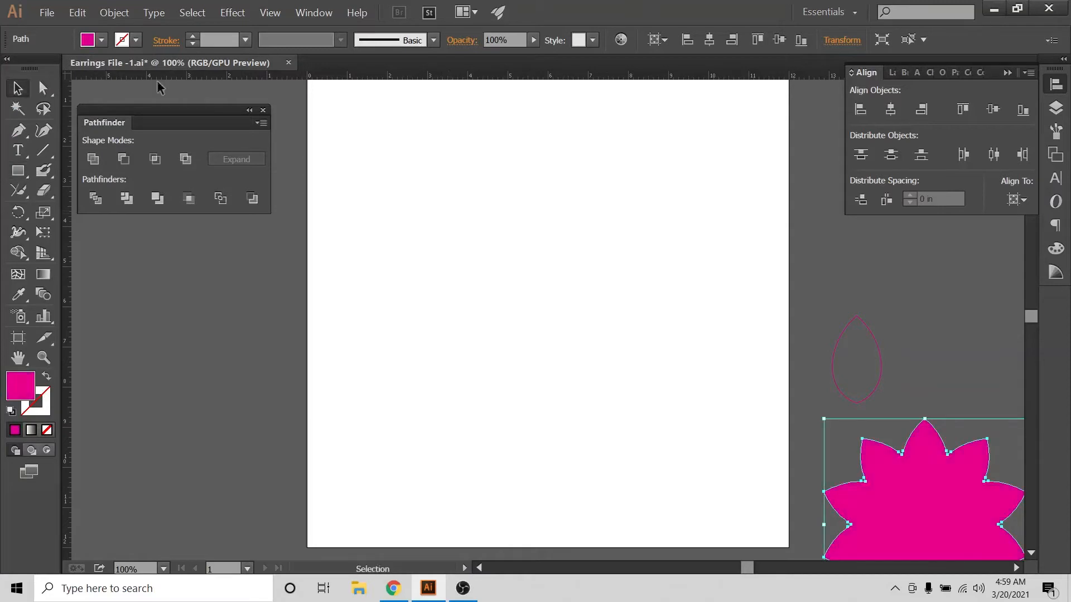
pyautogui.click(157, 85)
pyautogui.click(101, 40)
pyautogui.click(103, 70)
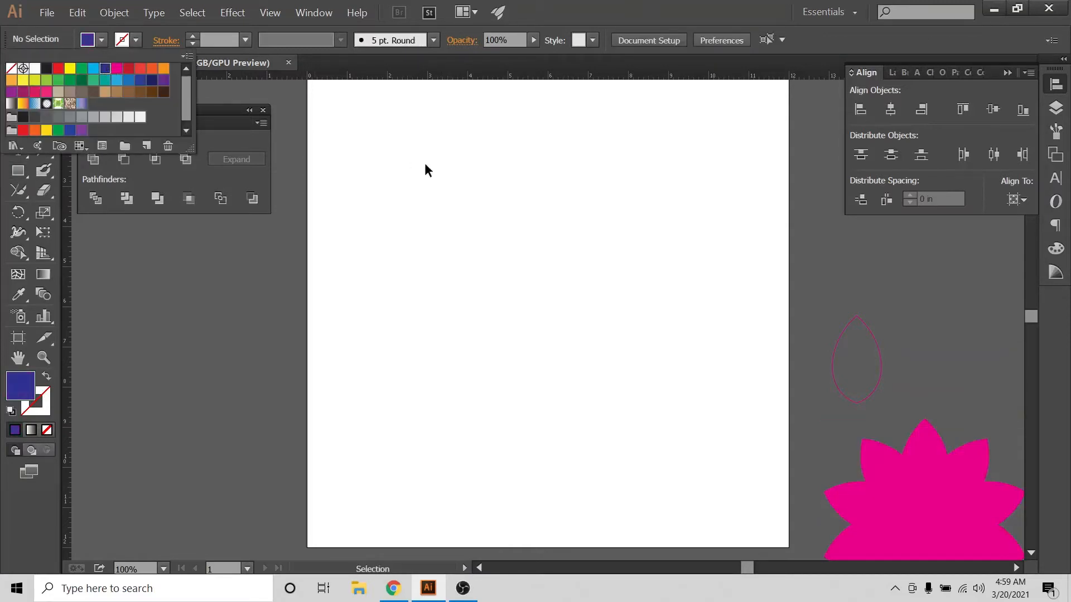
pyautogui.moveTo(18, 170); pyautogui.dragTo(83, 209)
pyautogui.moveTo(526, 160); pyautogui.dragTo(580, 255)
pyautogui.click(16, 88)
pyautogui.click(338, 165)
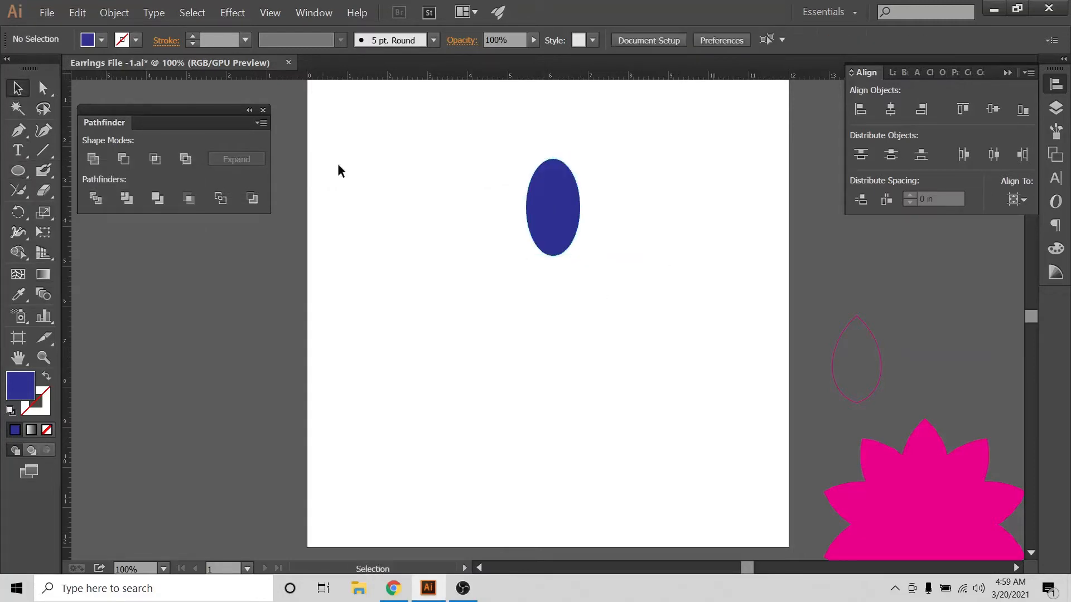
# Place a single anchor point with the Pen tool a short distance below the blue ellipse.
pyautogui.click(18, 129)
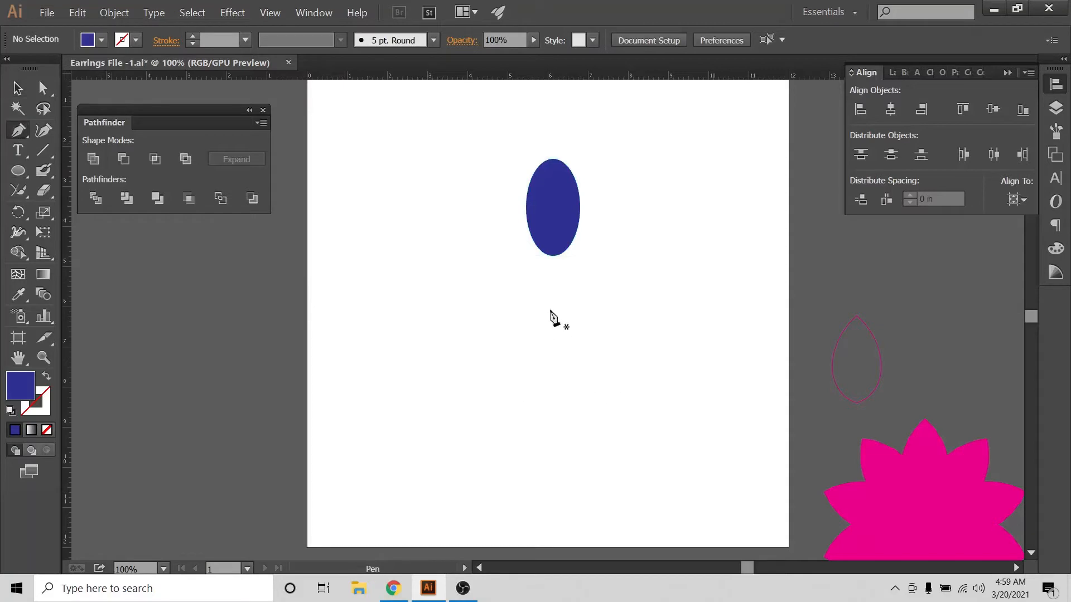
pyautogui.click(553, 274)
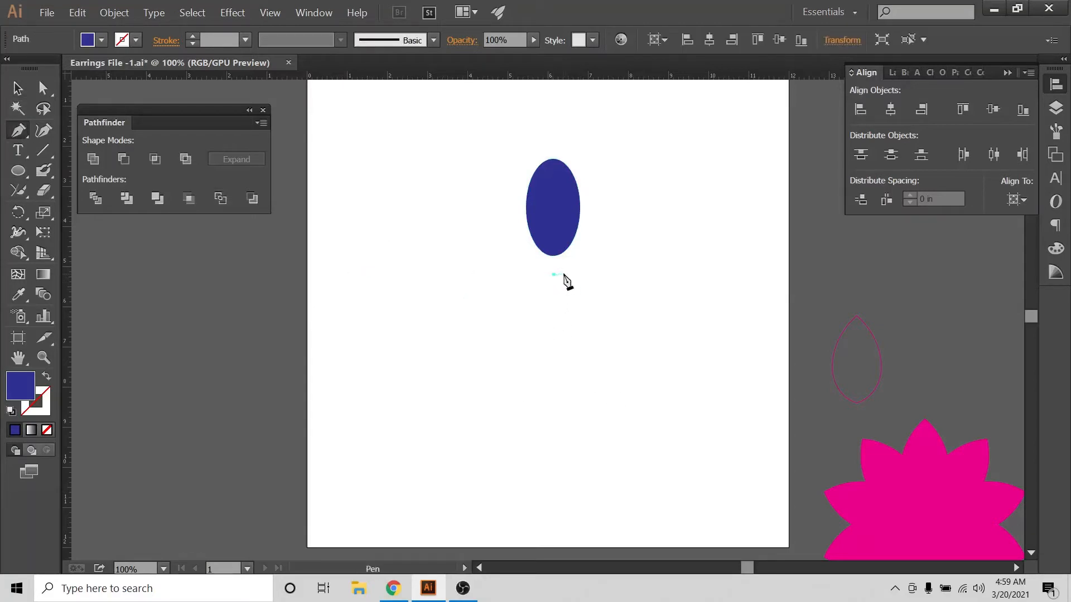
pyautogui.click(26, 92)
pyautogui.click(416, 154)
# Centre the blue ellipse and the anchor point below it horizontally on the artboard and group them.
pyautogui.moveTo(432, 138); pyautogui.dragTo(708, 403)
pyautogui.click(1014, 200)
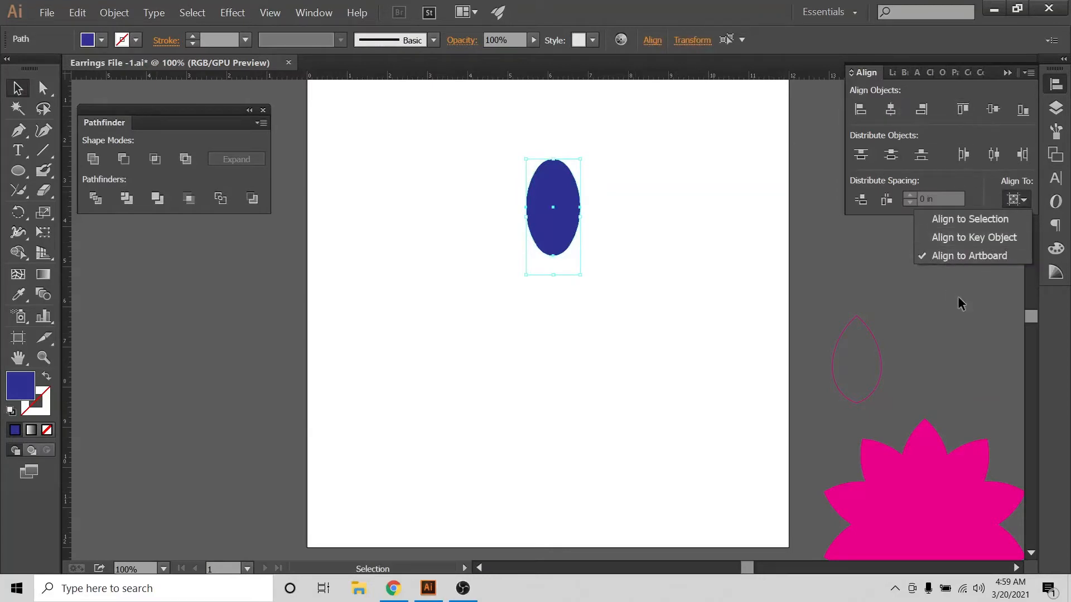
pyautogui.click(892, 115)
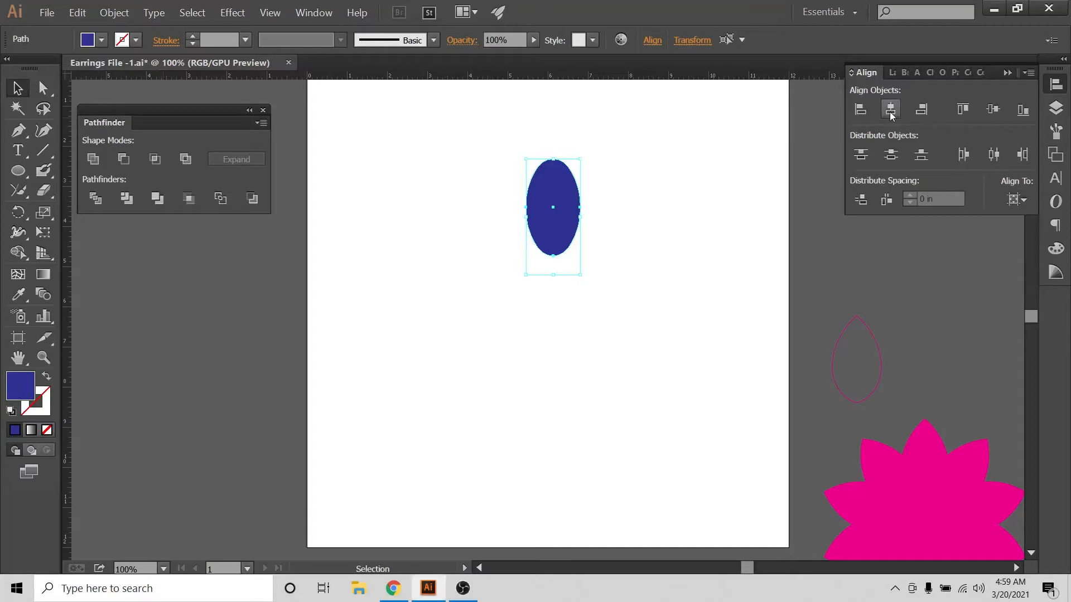
pyautogui.click(892, 111)
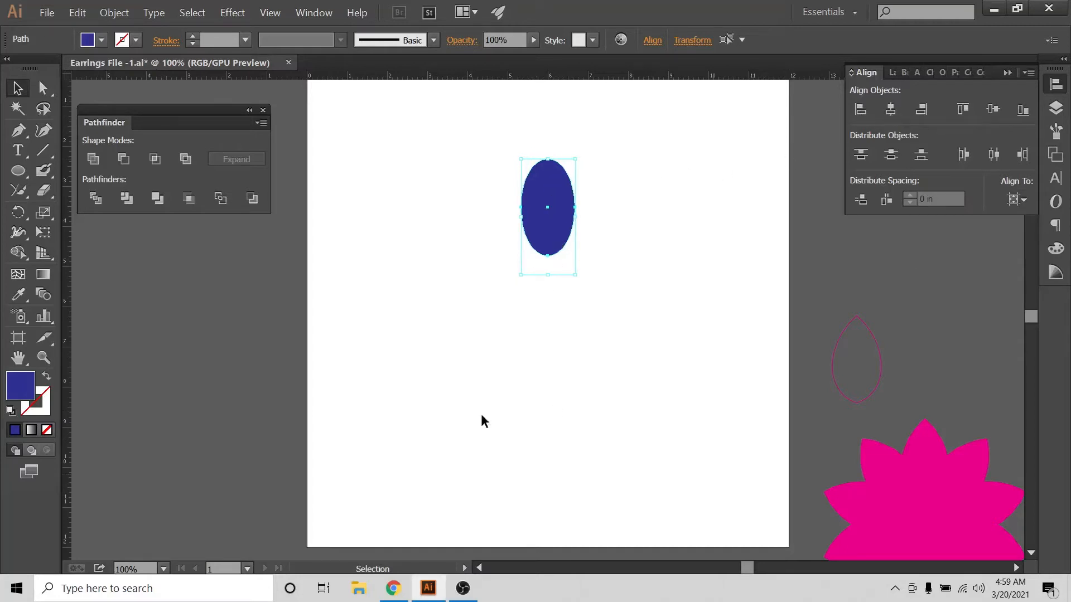
pyautogui.rightClick(548, 179)
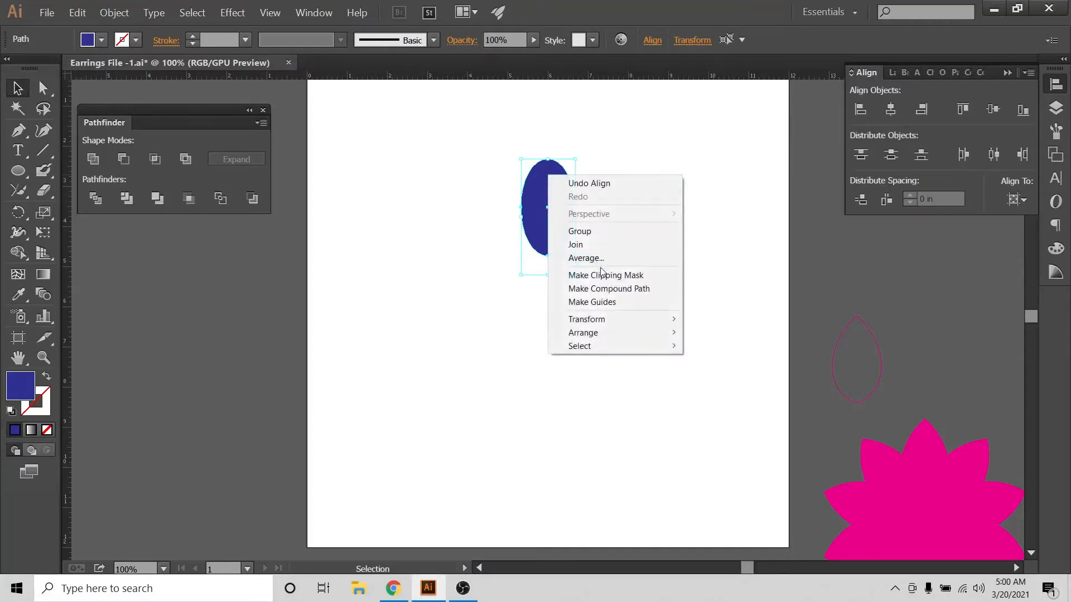
pyautogui.click(592, 230)
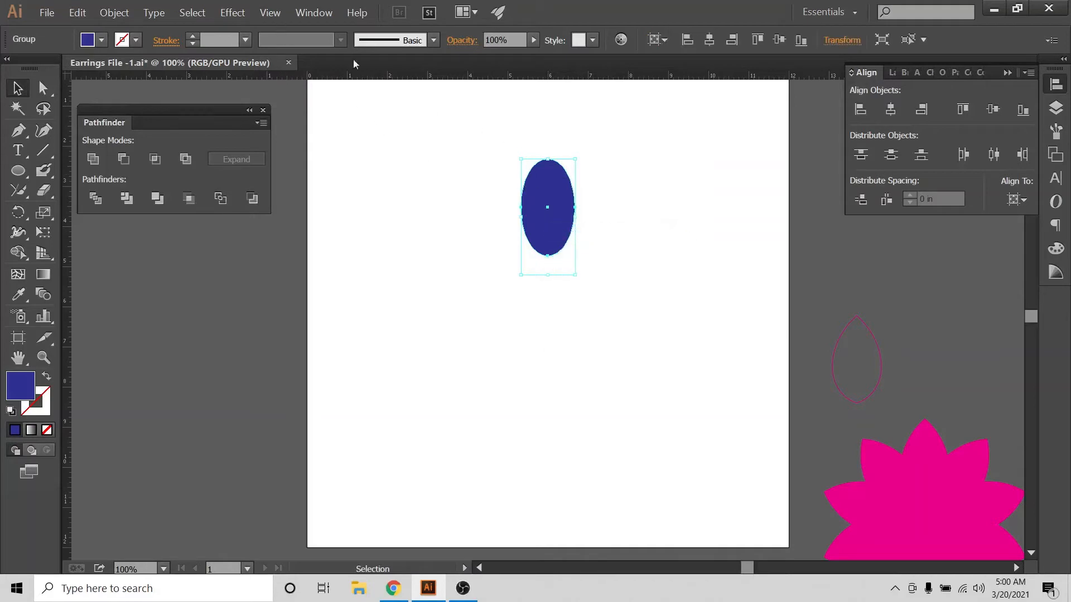
# Apply a Transform effect to the blue ellipse group with 8 copies rotated by 360/8 degrees around its lower end.
pyautogui.click(232, 12)
pyautogui.moveTo(276, 144)
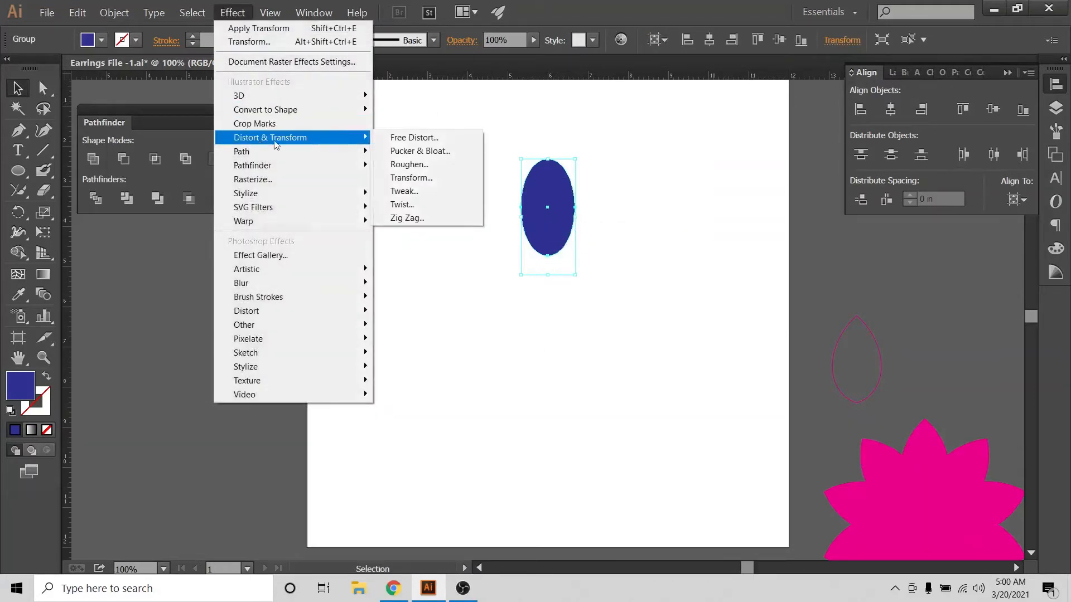
pyautogui.click(410, 177)
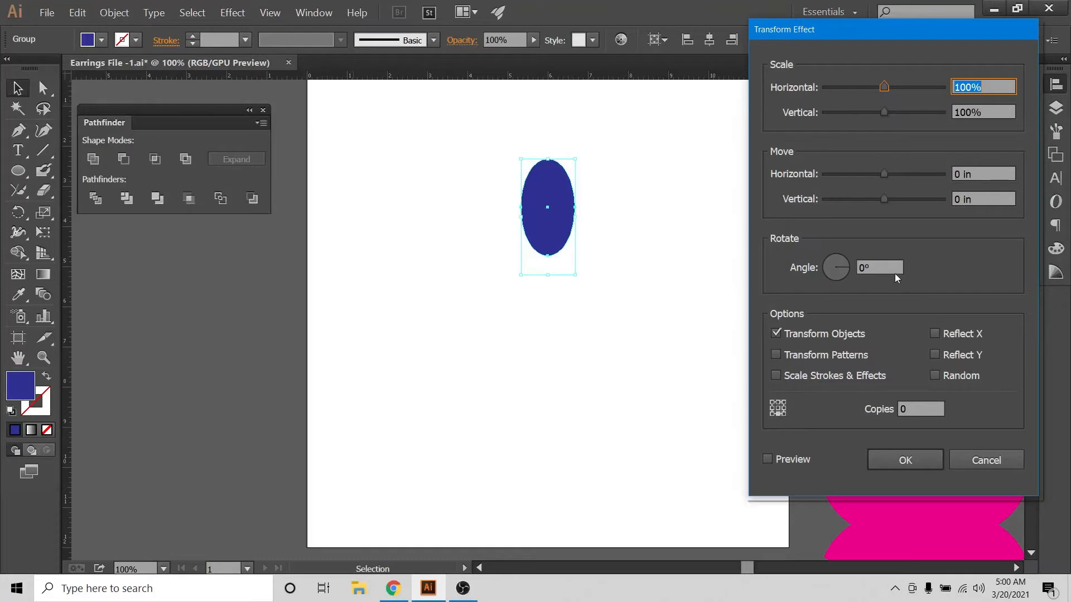
pyautogui.click(937, 411)
pyautogui.write('8')
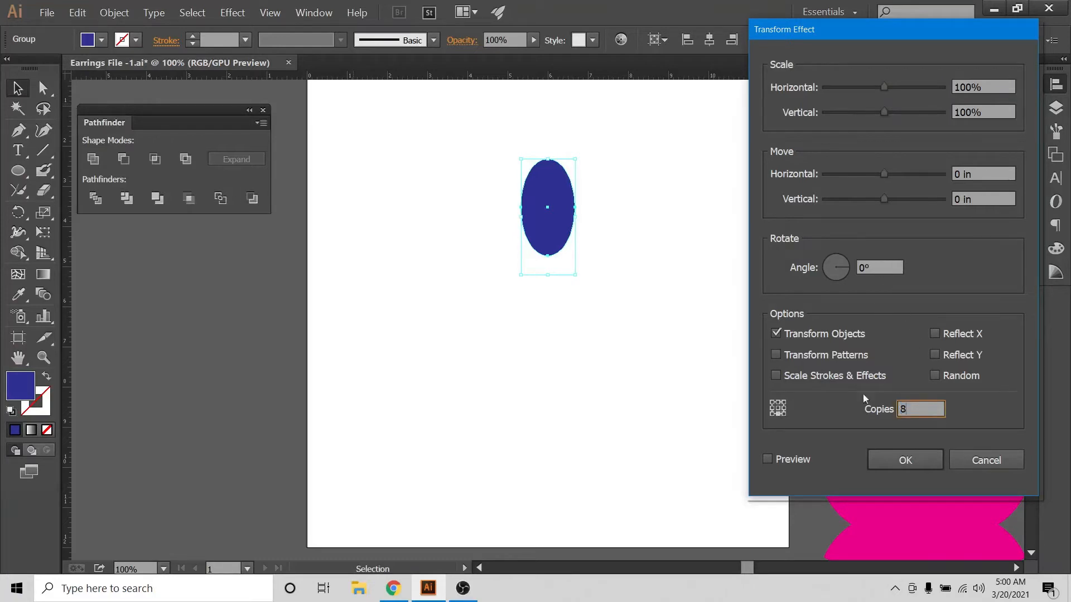
pyautogui.click(768, 458)
pyautogui.click(879, 272)
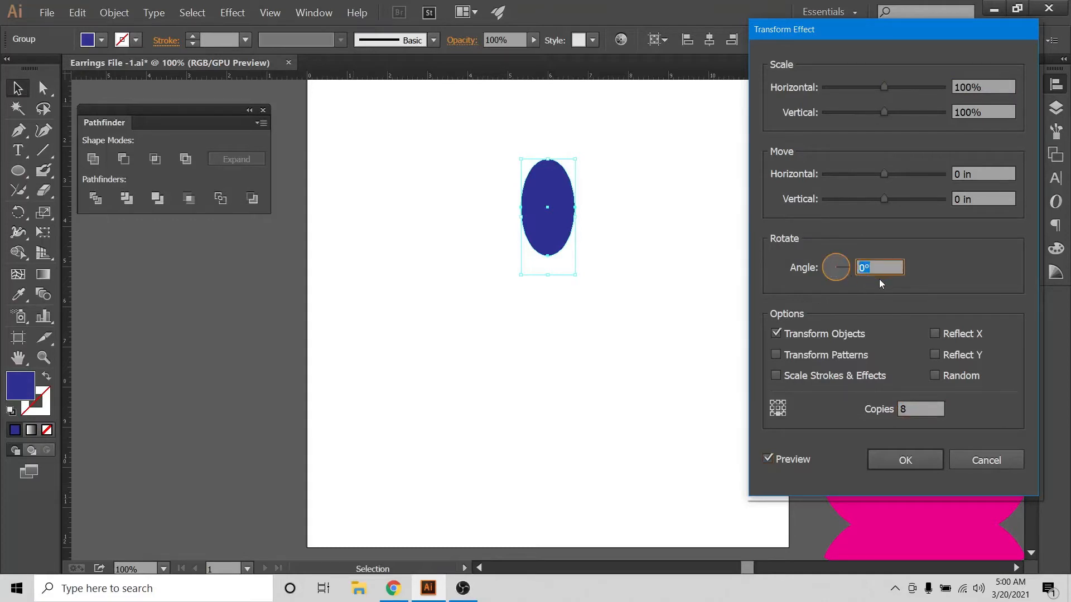
pyautogui.write('360/8')
pyautogui.click(767, 460)
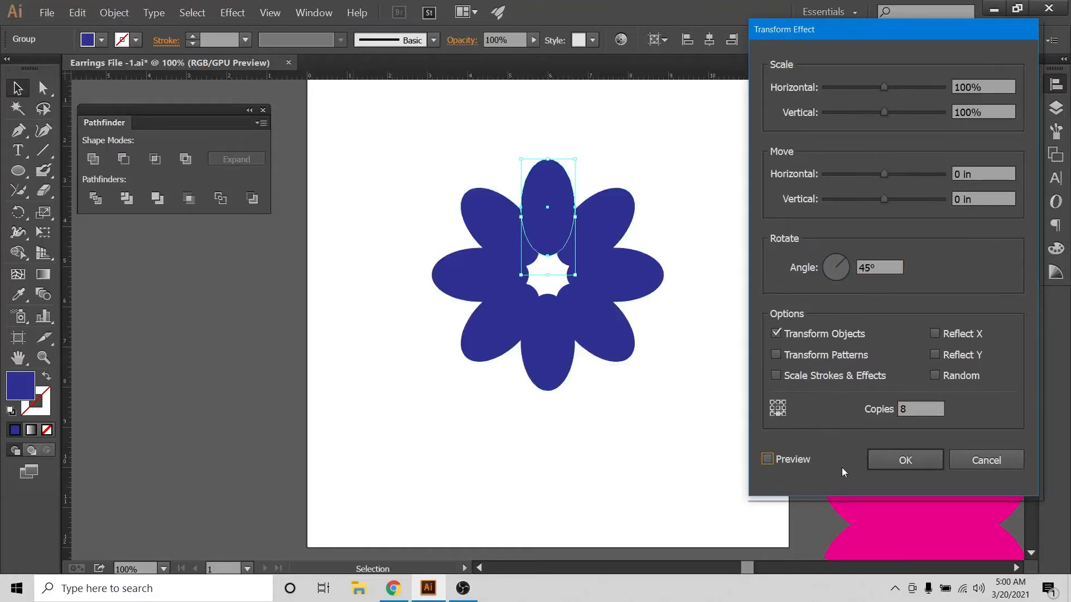
pyautogui.click(891, 459)
pyautogui.click(685, 187)
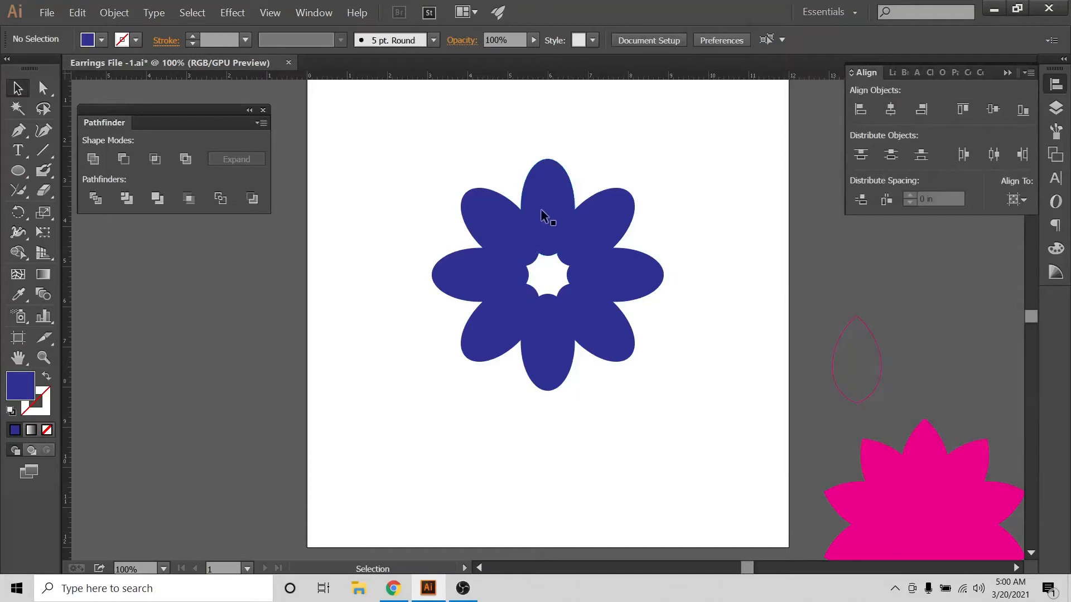
# Expand the appearance of the blue petal group and unite all petals into one flower shape.
pyautogui.moveTo(483, 146); pyautogui.dragTo(614, 369)
pyautogui.click(151, 12)
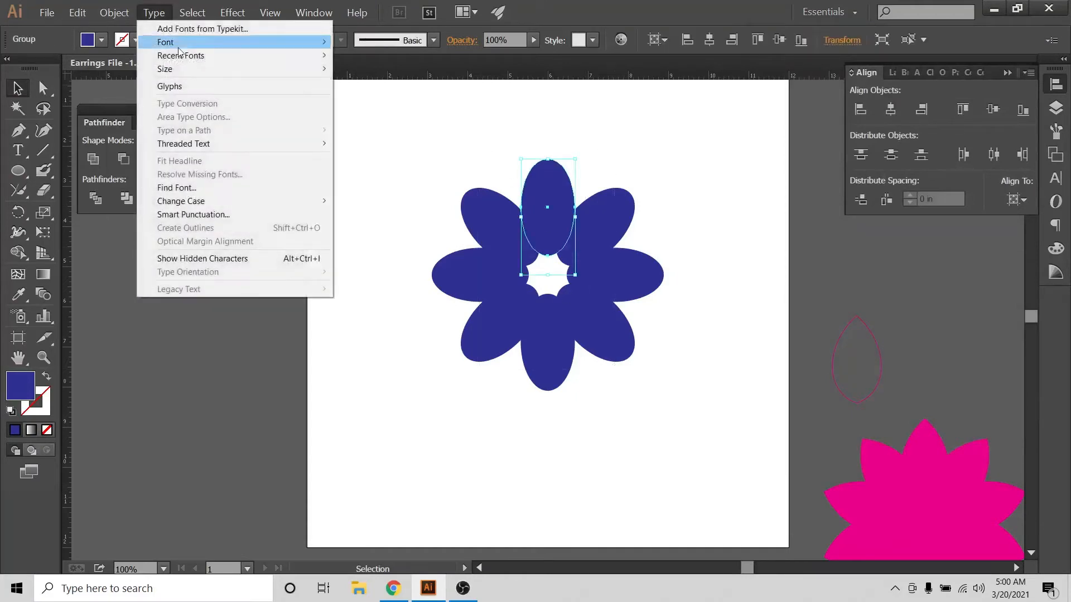
pyautogui.moveTo(115, 12)
pyautogui.click(140, 159)
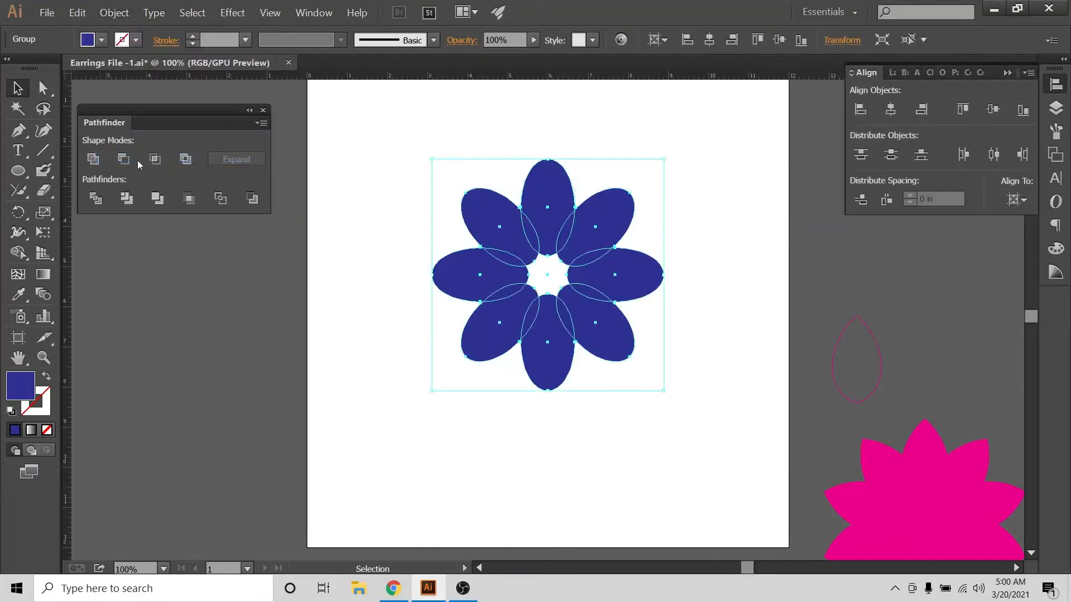
pyautogui.click(93, 159)
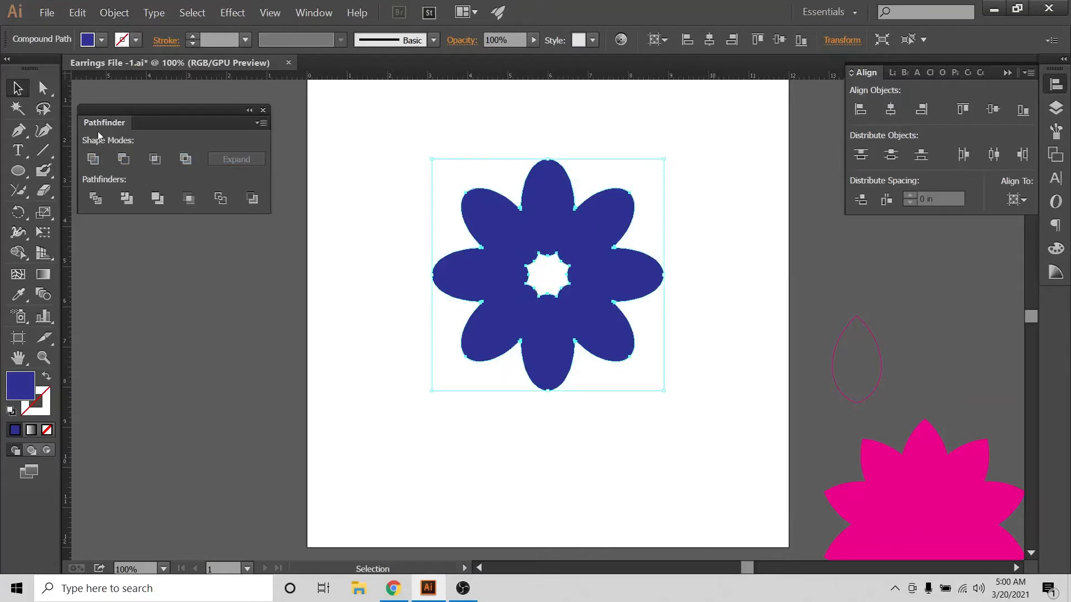
# Fill the hole in the middle of the blue flower with the Blob Brush and deselect the artwork.
pyautogui.click(37, 173)
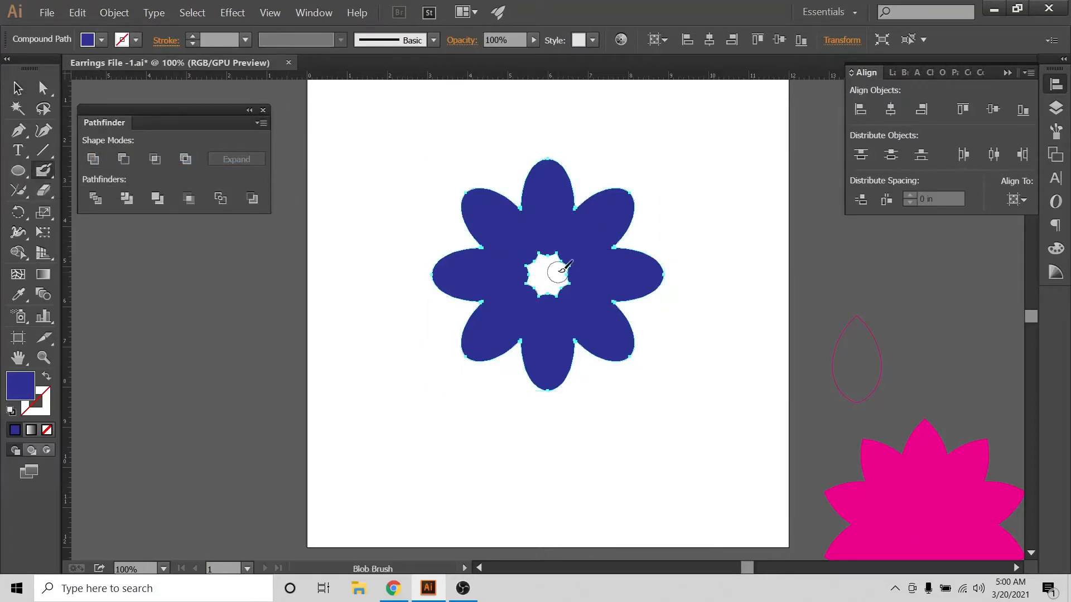
pyautogui.moveTo(558, 272)
pyautogui.mouseDown()
pyautogui.moveTo(532, 279)
pyautogui.moveTo(558, 260)
pyautogui.mouseUp()
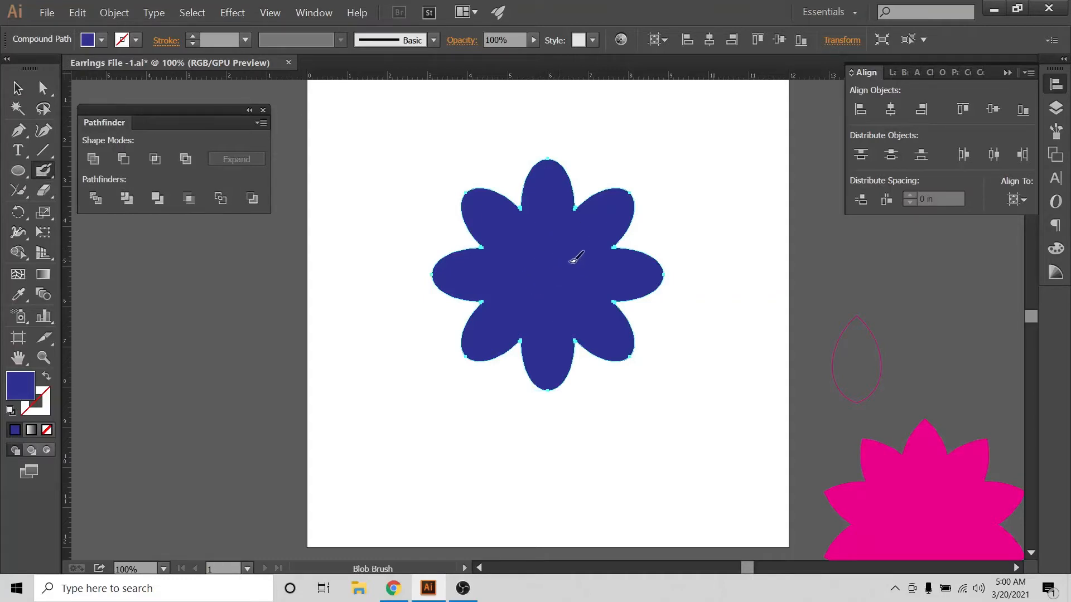
pyautogui.hotkey('ctrl', 'shift', 'a')
pyautogui.click(17, 88)
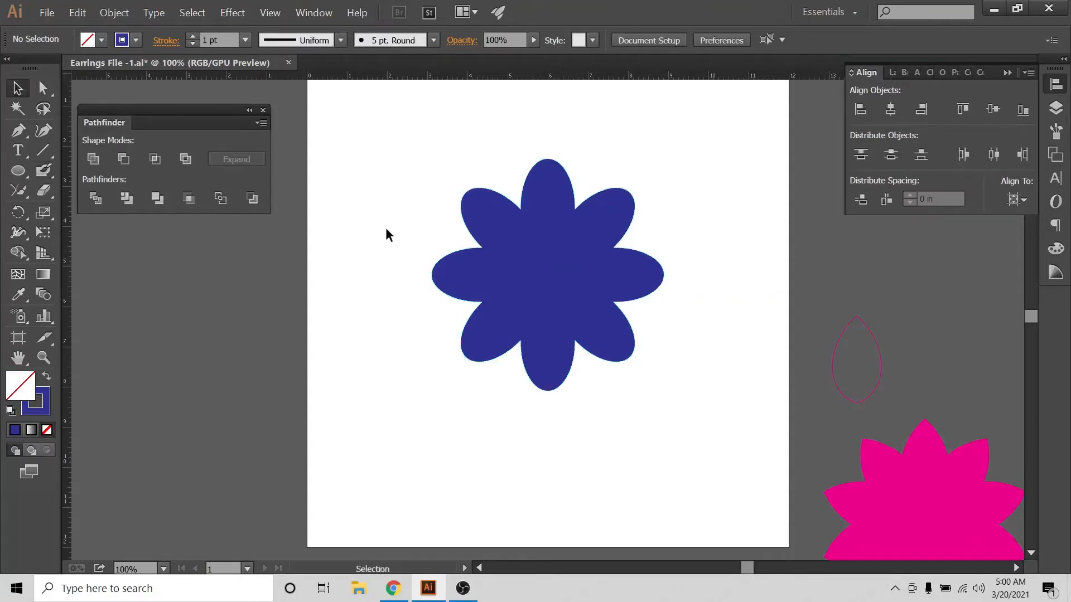
# Move the blue flower off the artboard to its lower left and deselect it.
pyautogui.moveTo(473, 237); pyautogui.dragTo(567, 355)
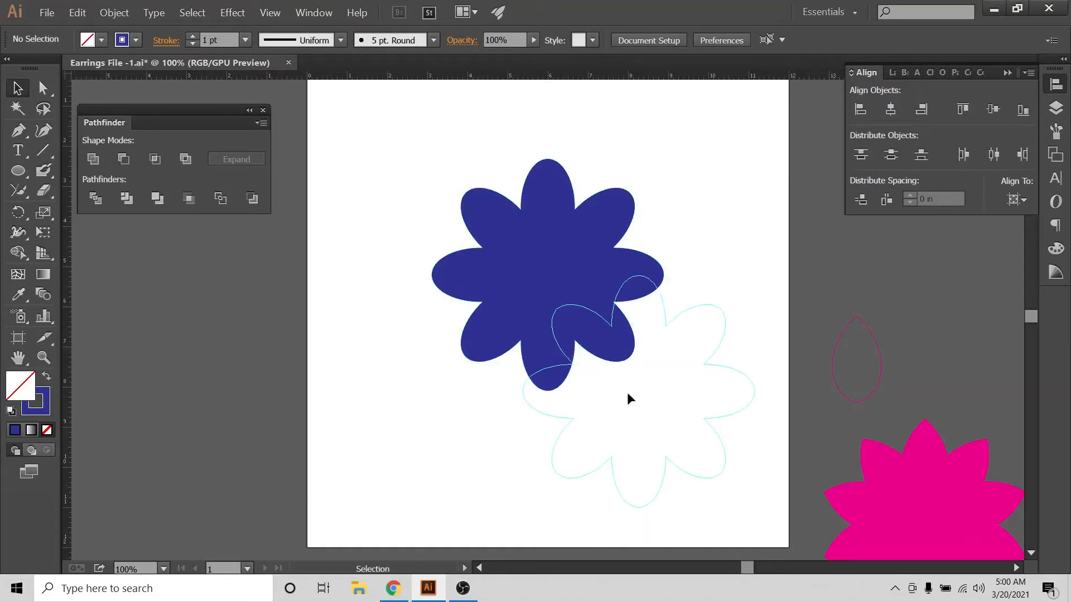
pyautogui.hotkey('ctrl', 'z')
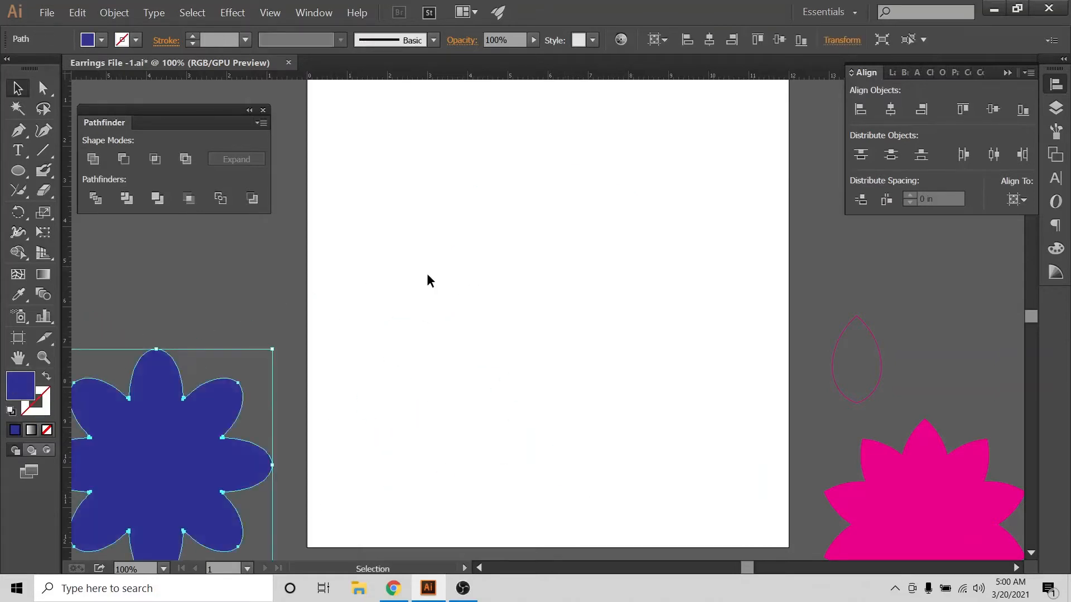
pyautogui.hotkey('ctrl', 'shift', 'a')
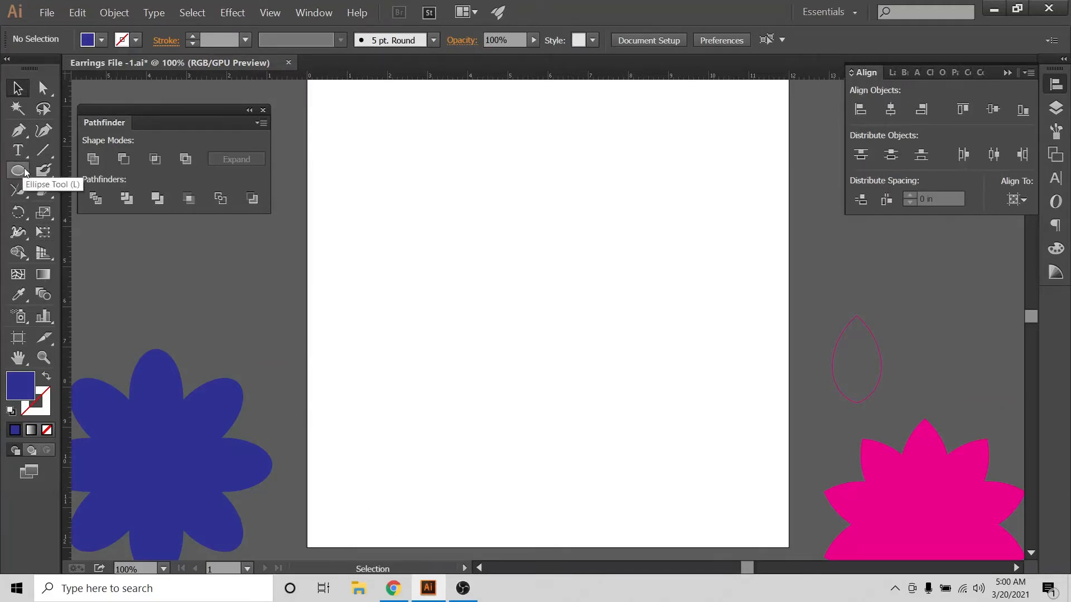
# Draw the right half of a rounded petal with the Pencil tool in the upper middle of the artboard and give it a red stroke.
pyautogui.click(15, 193)
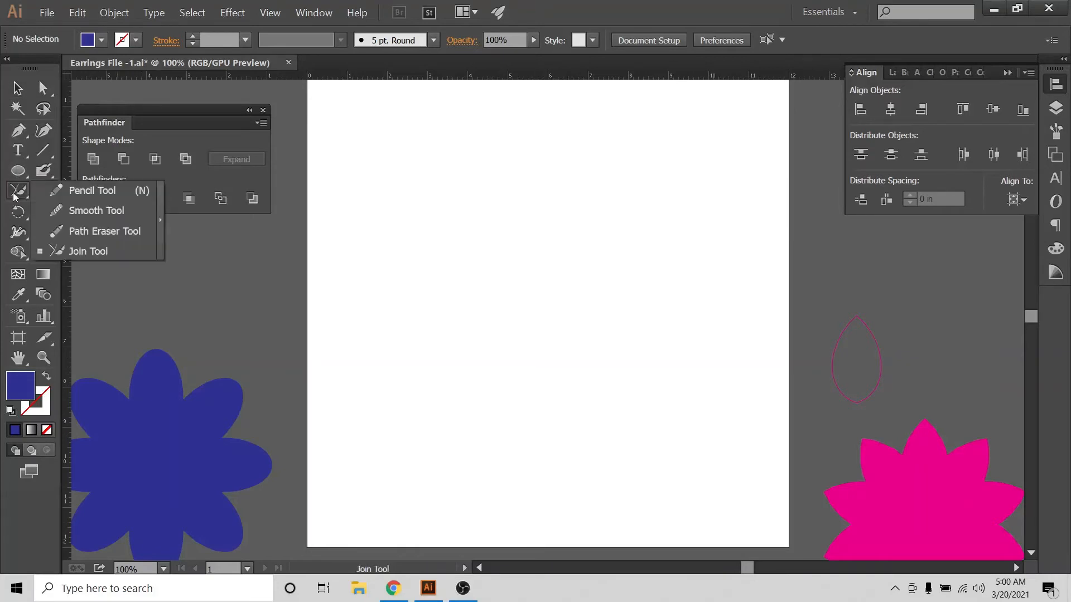
pyautogui.click(76, 193)
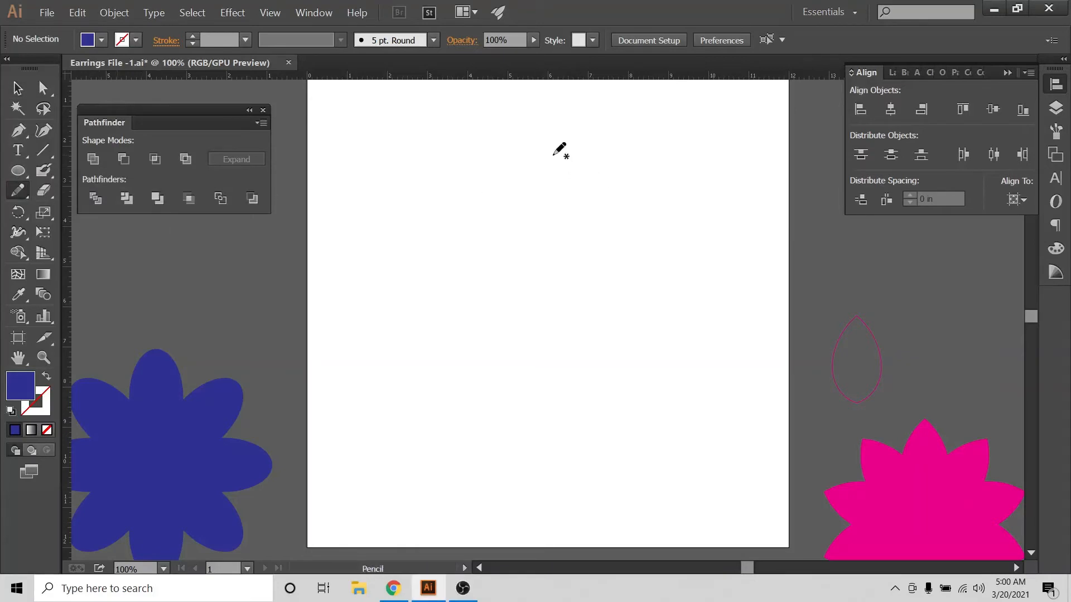
pyautogui.moveTo(554, 156)
pyautogui.mouseDown()
pyautogui.moveTo(576, 165)
pyautogui.moveTo(596, 194)
pyautogui.moveTo(578, 320)
pyautogui.mouseUp()
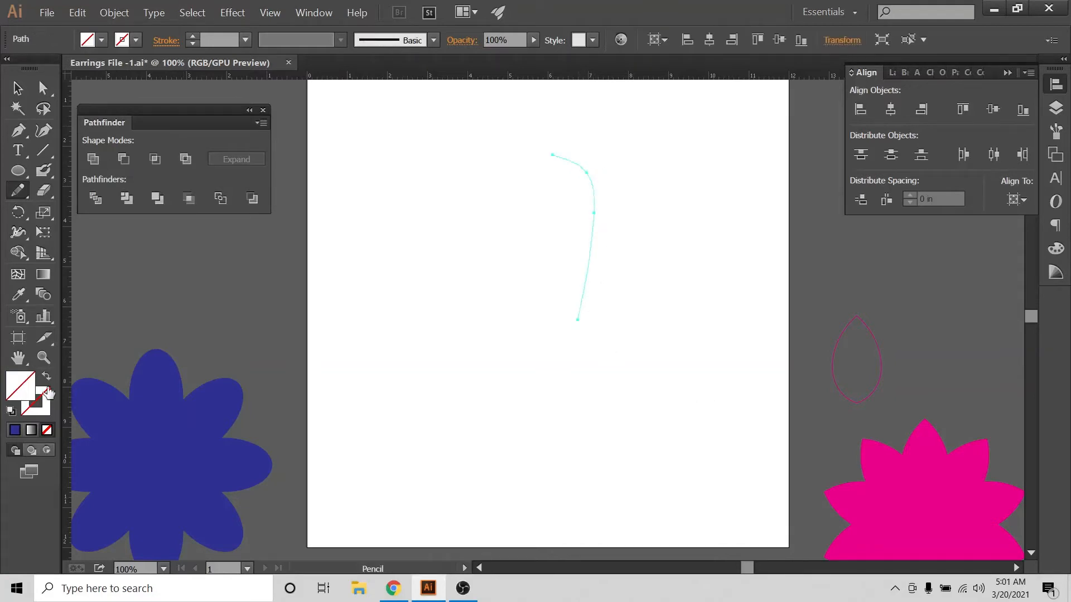
pyautogui.click(135, 40)
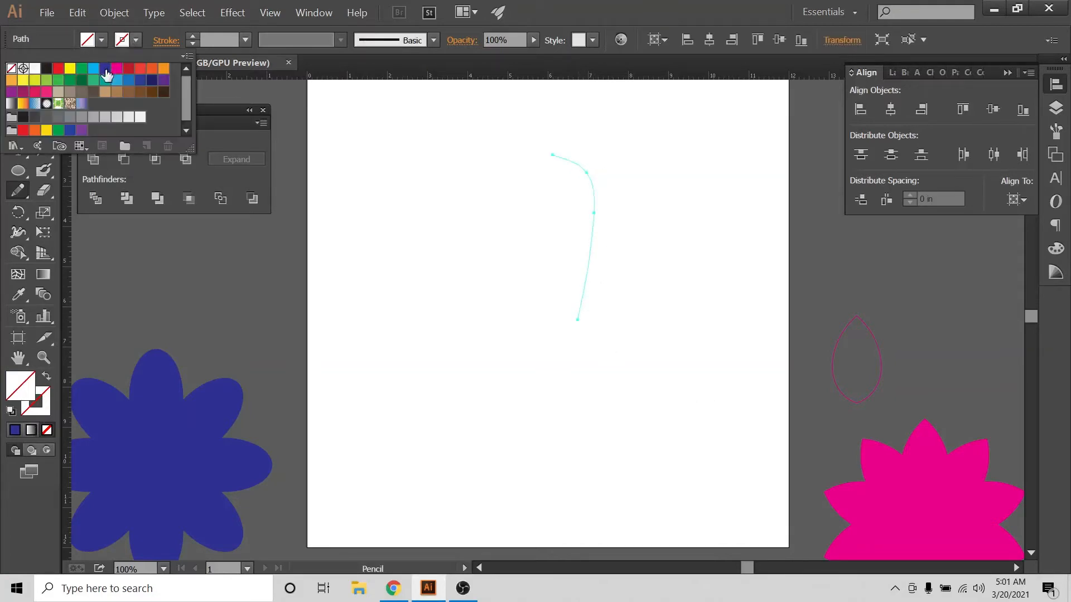
pyautogui.click(121, 71)
pyautogui.press('Escape')
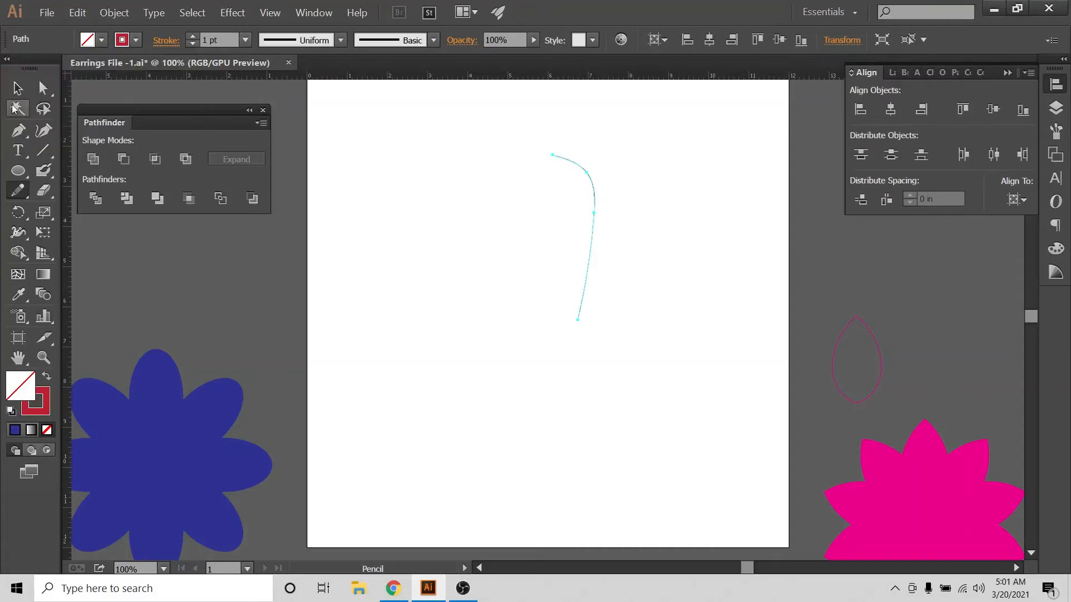
# Set the stroke weight of the red half-petal curve to 5 pt.
pyautogui.press('v')
pyautogui.moveTo(521, 138); pyautogui.dragTo(656, 323)
pyautogui.click(192, 37)
pyautogui.click(191, 37)
pyautogui.click(192, 37)
pyautogui.click(192, 37)
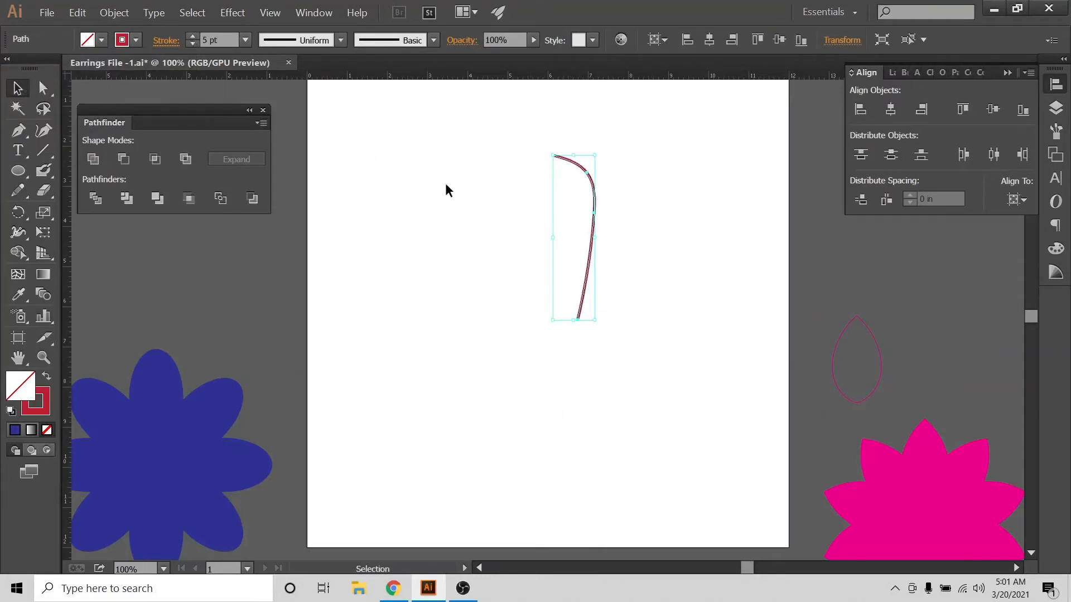
# Scale the red half-petal curve down proportionally to about three quarters of its size, keeping its upper end in place.
pyautogui.click(541, 203)
pyautogui.moveTo(631, 388); pyautogui.dragTo(610, 368)
pyautogui.moveTo(595, 323); pyautogui.dragTo(586, 279)
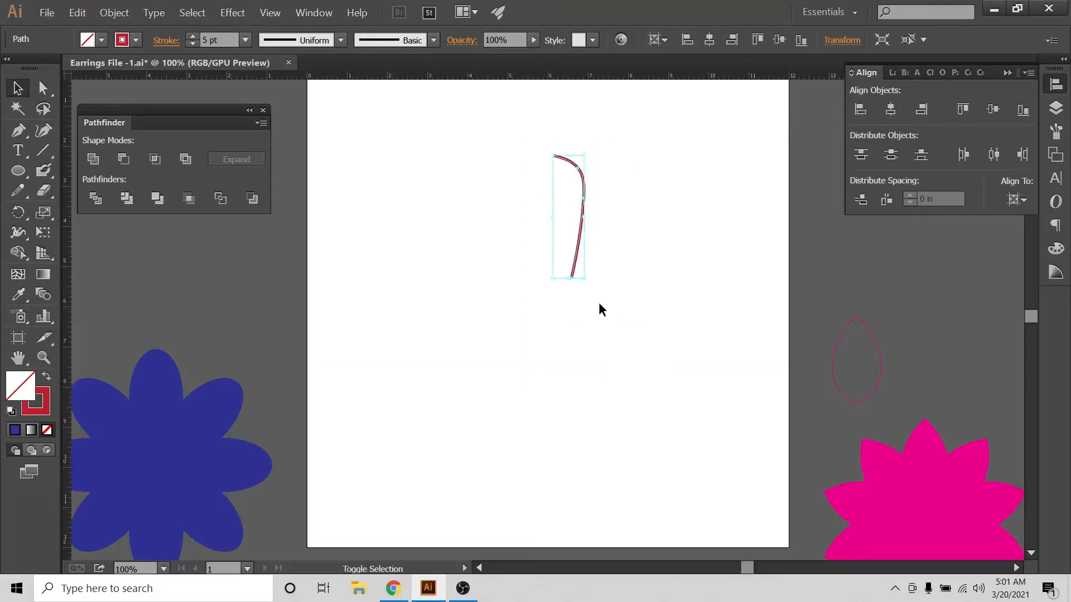
# Simplify the red half-petal path with 50% curve precision and a 0° angle threshold.
pyautogui.click(614, 238)
pyautogui.moveTo(565, 148); pyautogui.dragTo(594, 229)
pyautogui.moveTo(589, 138); pyautogui.dragTo(550, 230)
pyautogui.click(114, 12)
pyautogui.moveTo(160, 258)
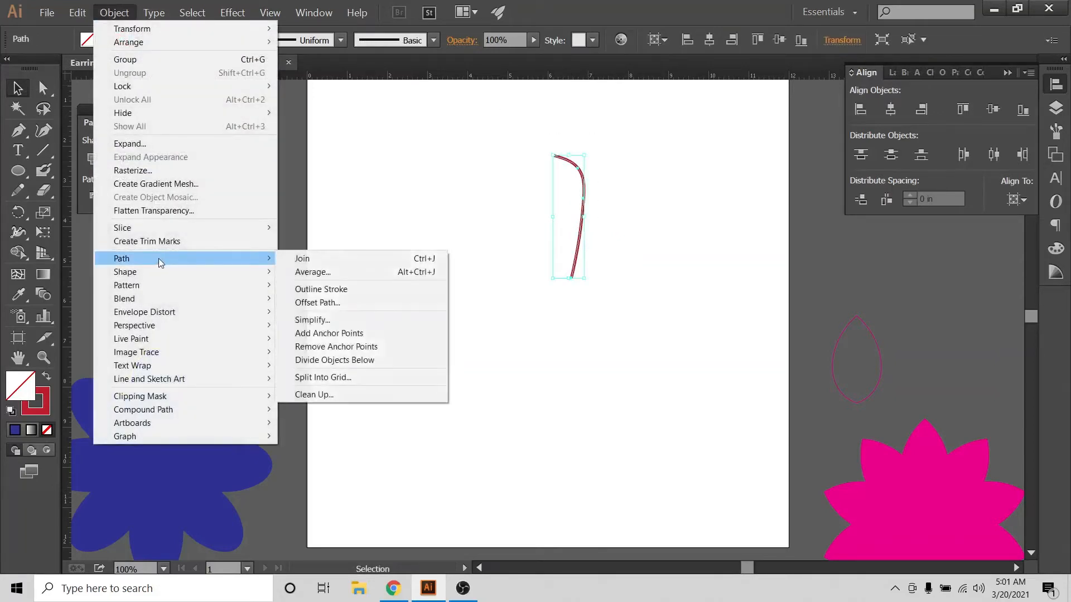
pyautogui.click(350, 320)
pyautogui.click(786, 276)
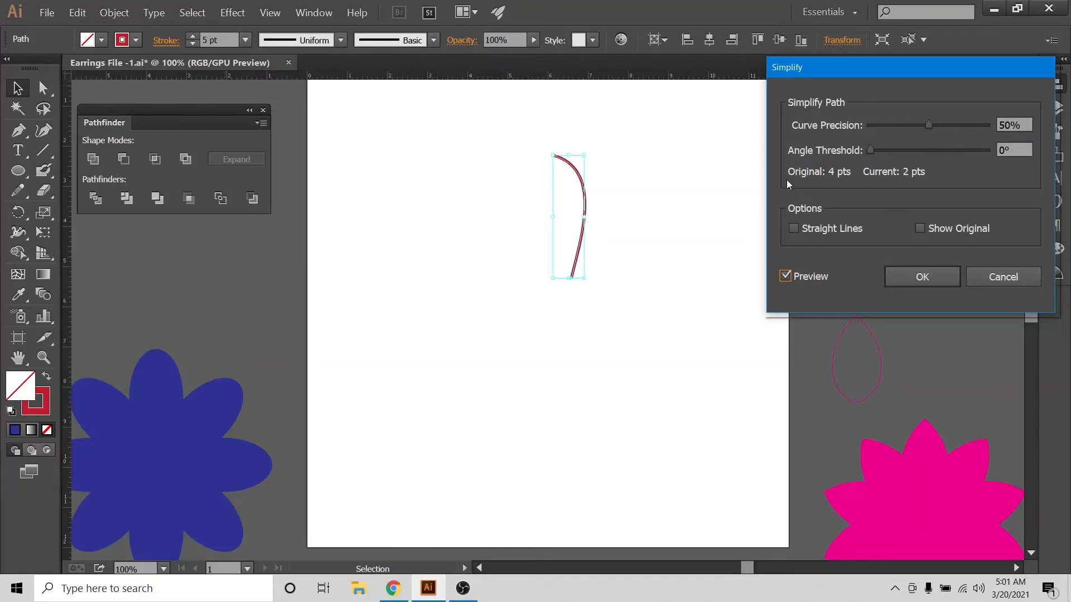
pyautogui.click(903, 277)
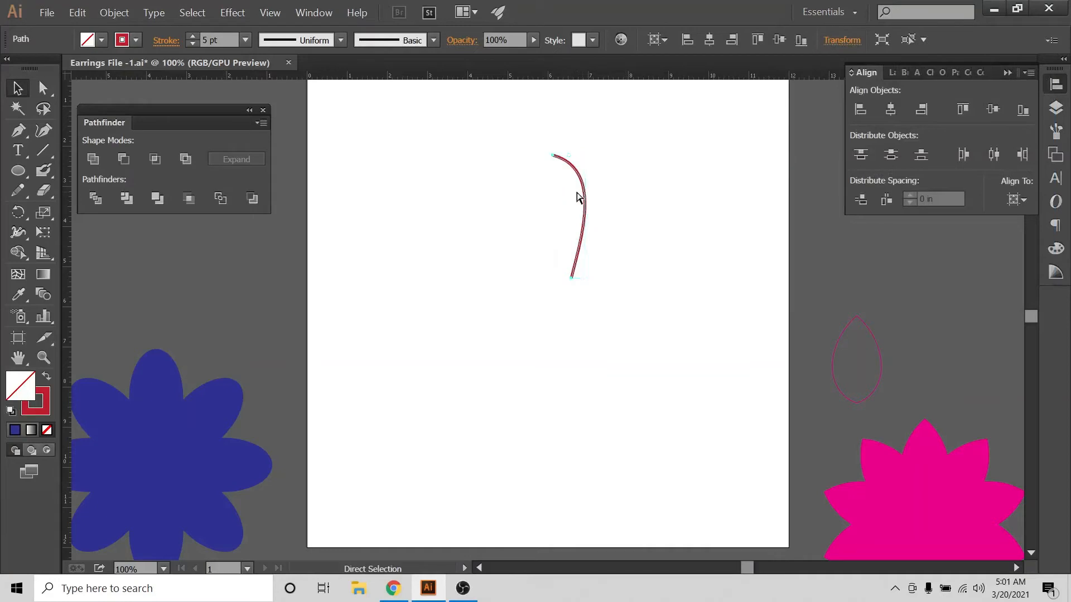
# Create a mirrored copy of the red half-petal curve, reflected across the vertical axis.
pyautogui.hotkey('ctrl', '+')
pyautogui.scroll(3, 577, 192)
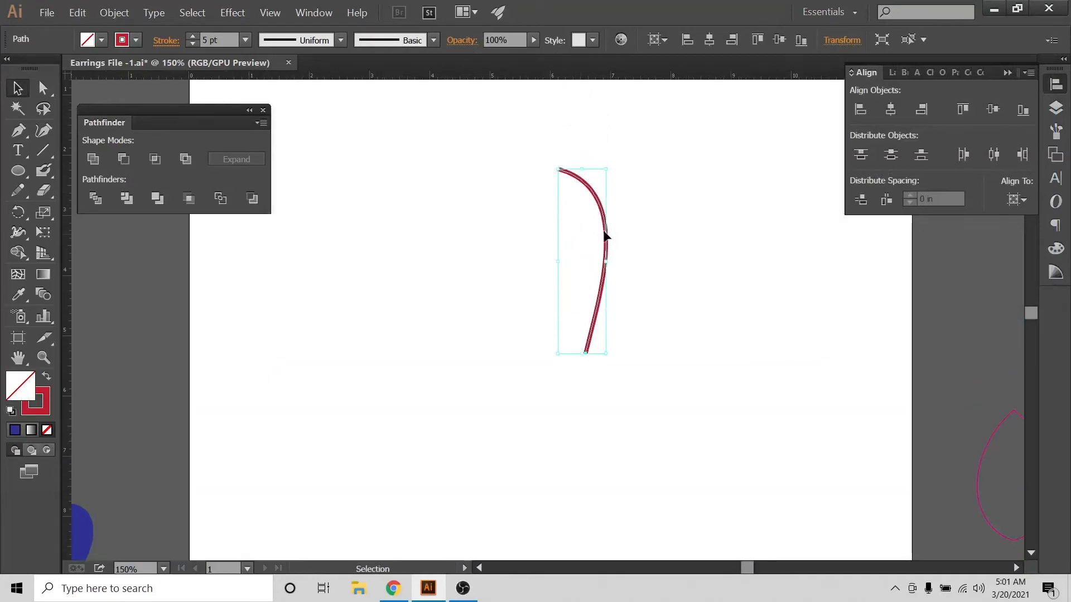
pyautogui.rightClick(605, 234)
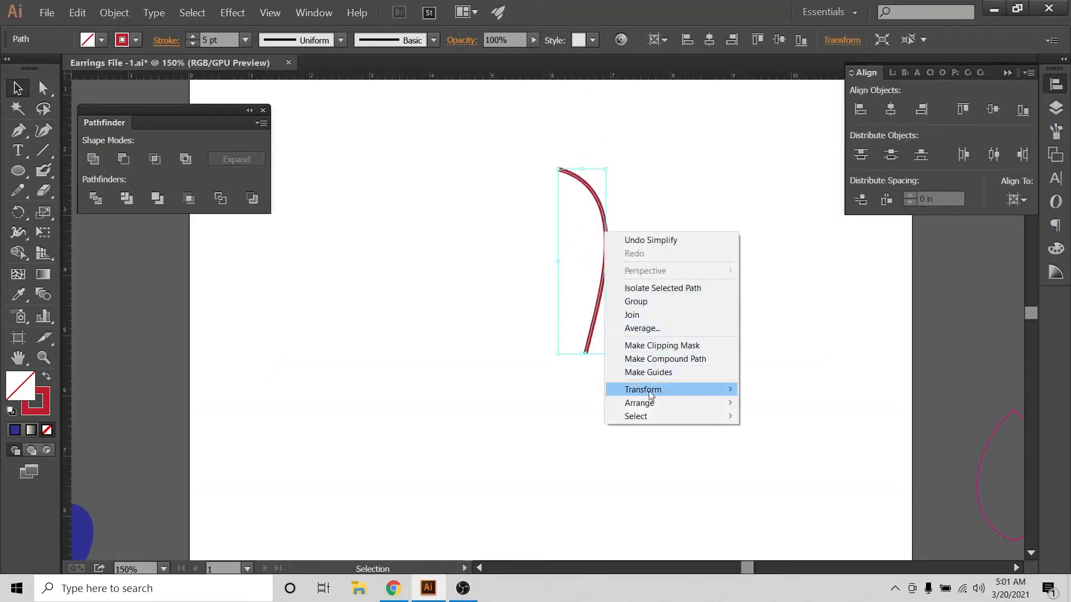
pyautogui.moveTo(692, 390)
pyautogui.click(813, 433)
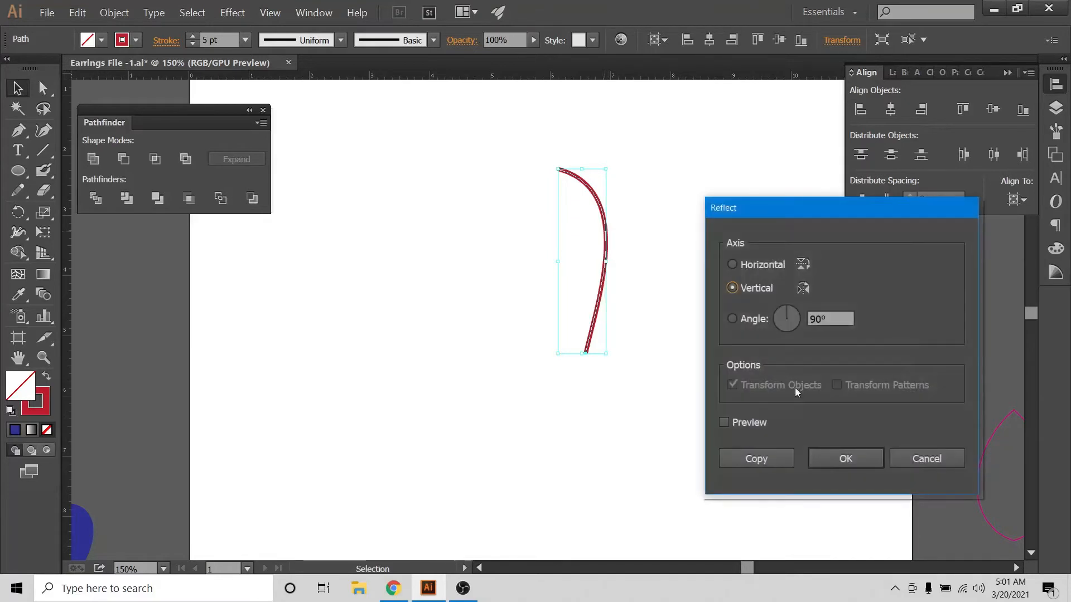
pyautogui.click(770, 462)
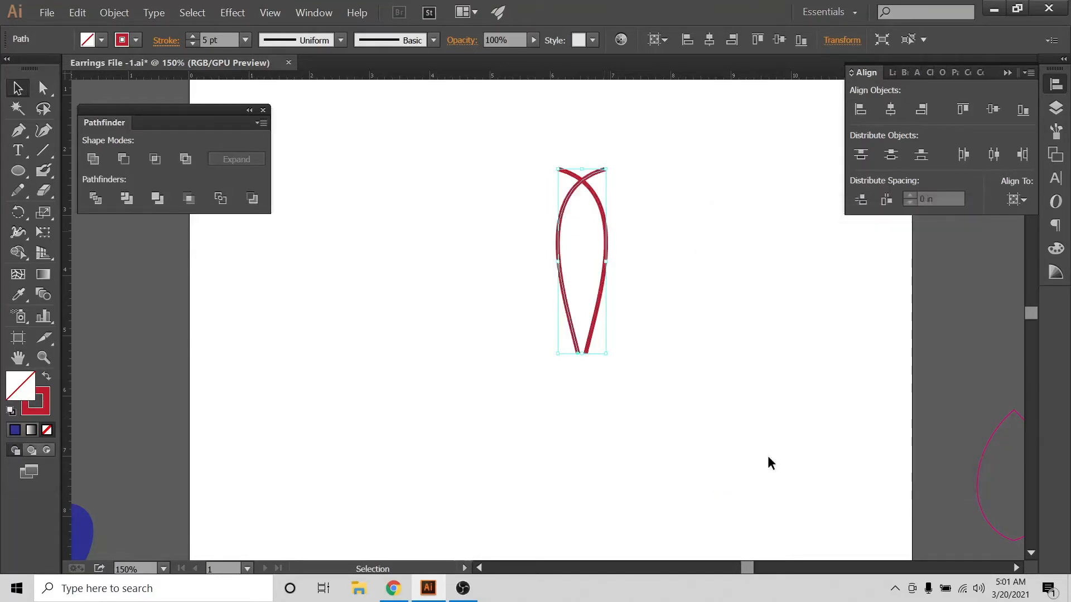
# Shift the mirrored curve horizontally to the left until its upper end sits just beside the original's upper end, and deselect it.
pyautogui.press('Left')
pyautogui.press('Left')
pyautogui.press('Left')
pyautogui.press('Left')
pyautogui.press('Left')
pyautogui.press('Left')
pyautogui.press('Left')
pyautogui.press('Left')
pyautogui.press('Left')
pyautogui.press('Left')
pyautogui.press('Left')
pyautogui.press('Left')
pyautogui.press('Left')
pyautogui.press('Left')
pyautogui.press('Left')
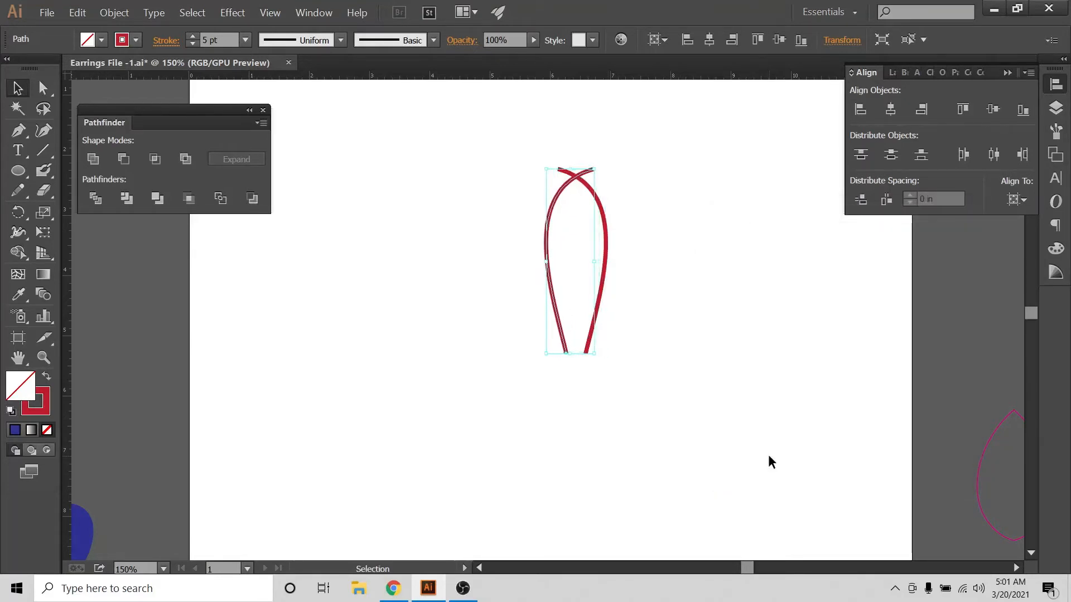
pyautogui.press('Left')
pyautogui.press('Left')
pyautogui.press('Left')
pyautogui.press('Left')
pyautogui.press('Left')
pyautogui.press('Left')
pyautogui.press('Left')
pyautogui.press('Left')
pyautogui.press('Left')
pyautogui.press('Left')
pyautogui.press('Left')
pyautogui.press('Left')
pyautogui.press('Left')
pyautogui.press('Left')
pyautogui.press('Left')
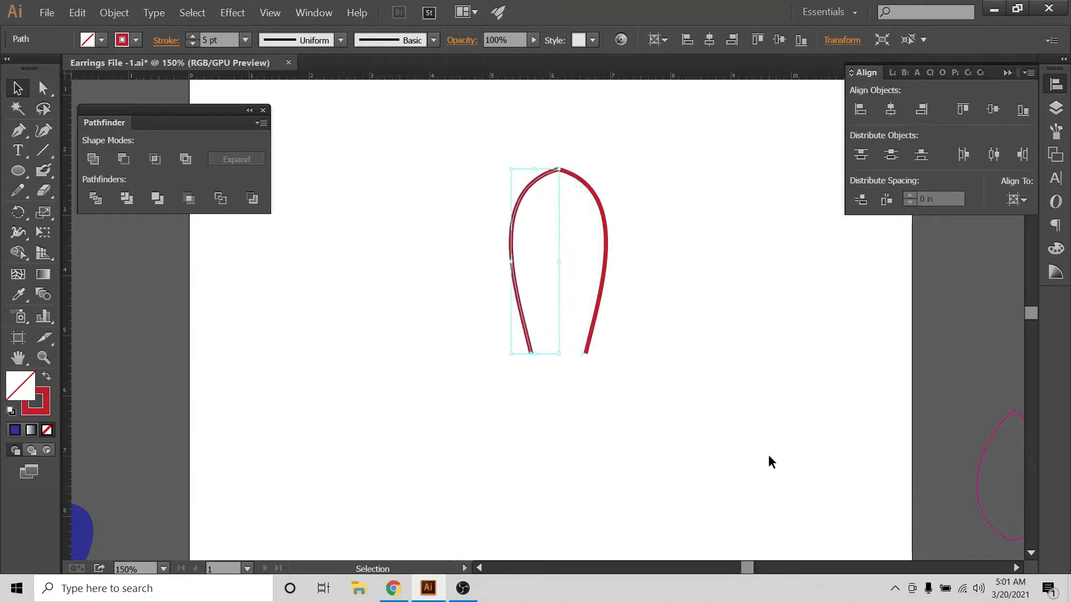
pyautogui.press('Left')
pyautogui.press('Left')
pyautogui.press('Left')
pyautogui.press('Left')
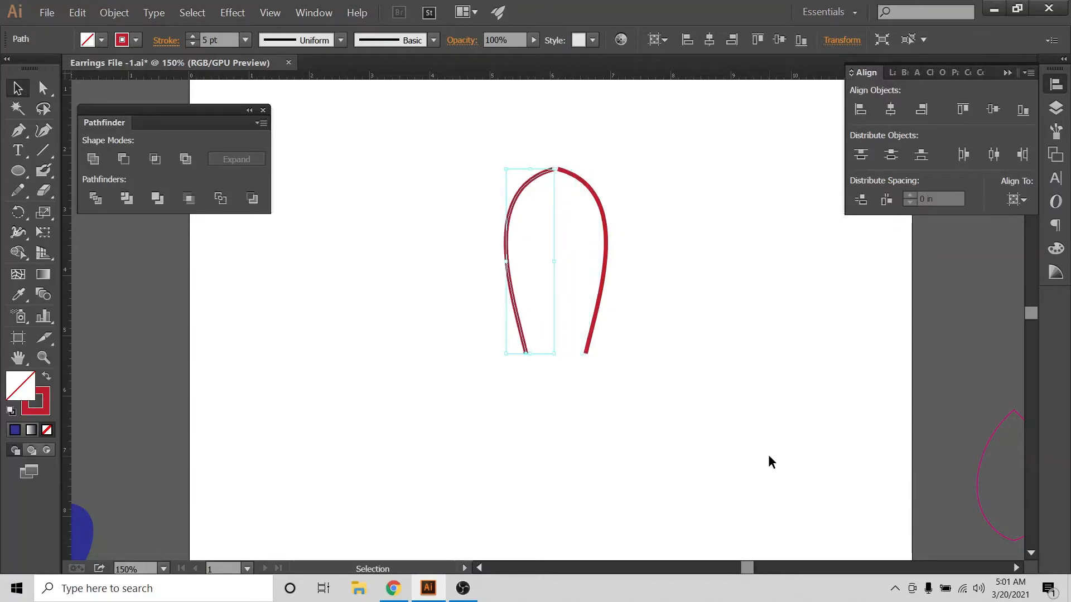
pyautogui.click(862, 434)
# Join the upper ends of the two mirrored red half-petal curves into one path with the Join tool.
pyautogui.click(45, 87)
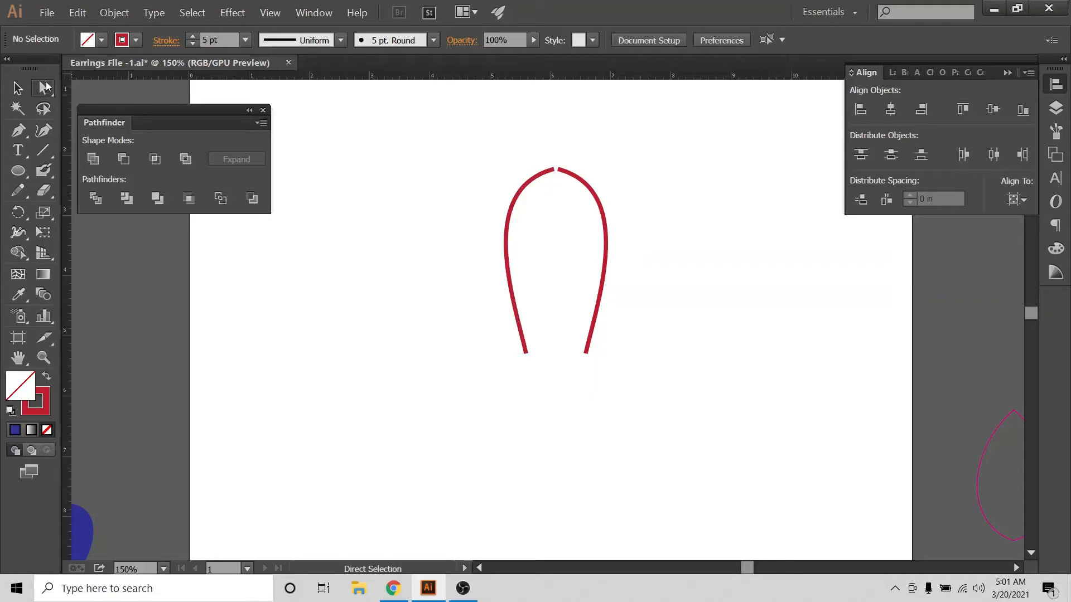
pyautogui.click(45, 87)
pyautogui.moveTo(546, 145); pyautogui.dragTo(564, 196)
pyautogui.click(21, 194)
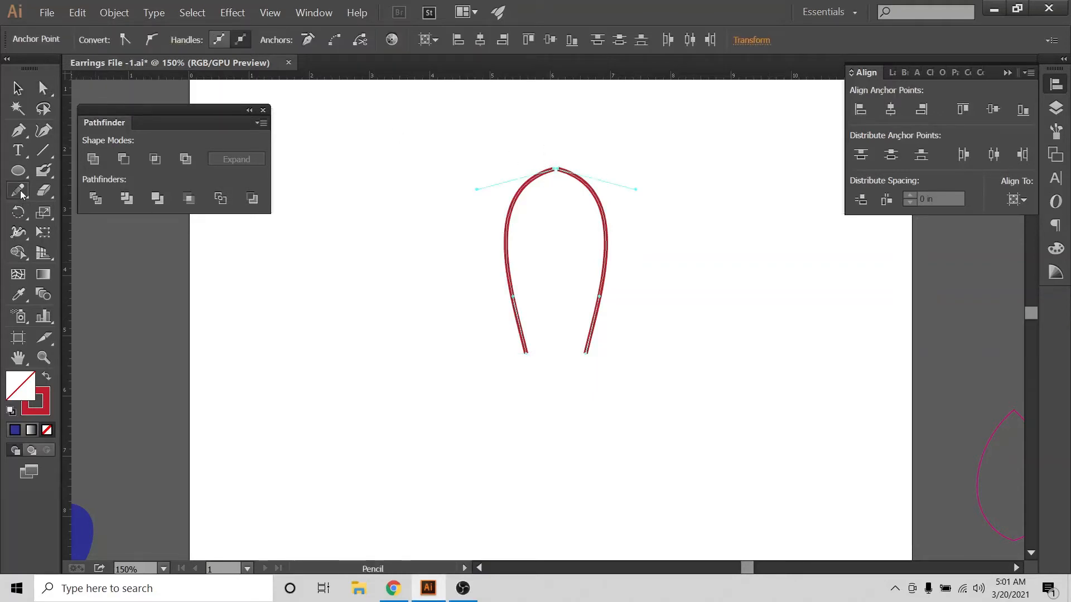
pyautogui.click(21, 193)
pyautogui.click(78, 249)
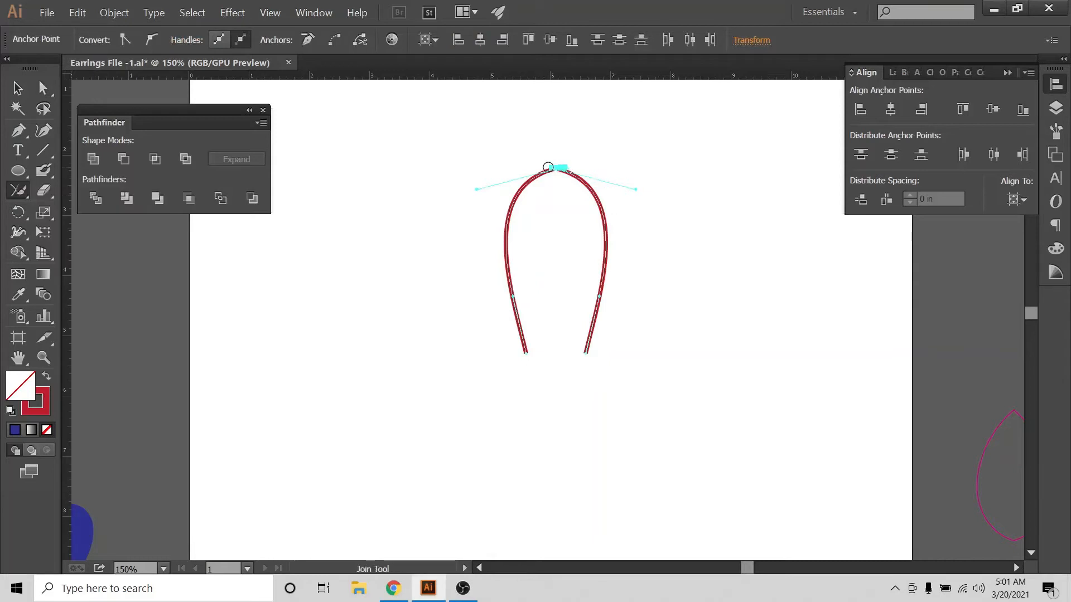
pyautogui.moveTo(548, 167); pyautogui.dragTo(564, 169)
# Scale the joined red petal outline down proportionally about its center to roughly two thirds of its size.
pyautogui.click(18, 87)
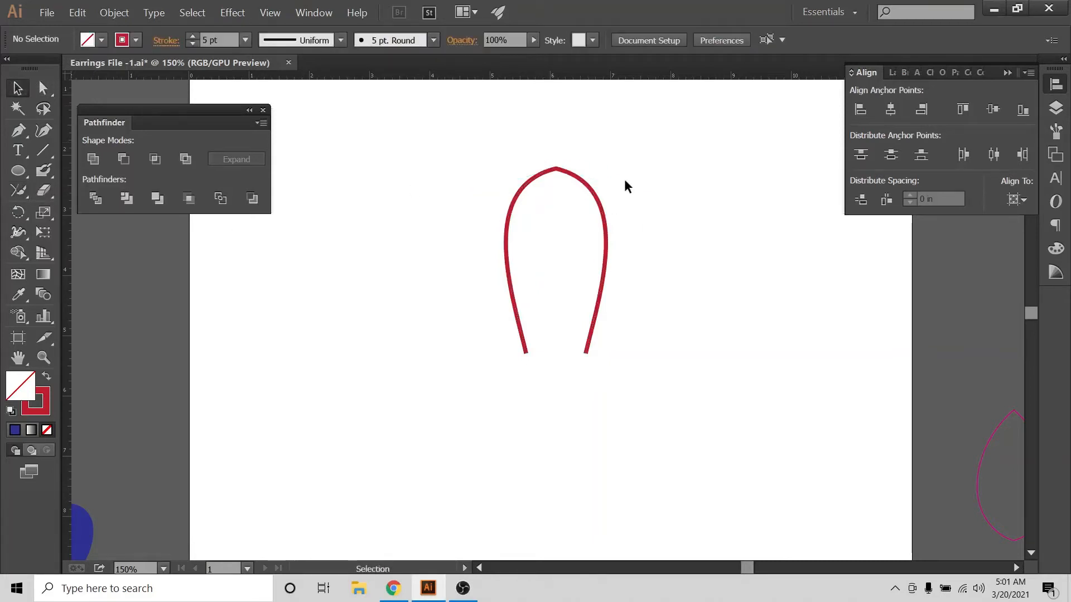
pyautogui.moveTo(473, 132); pyautogui.dragTo(650, 424)
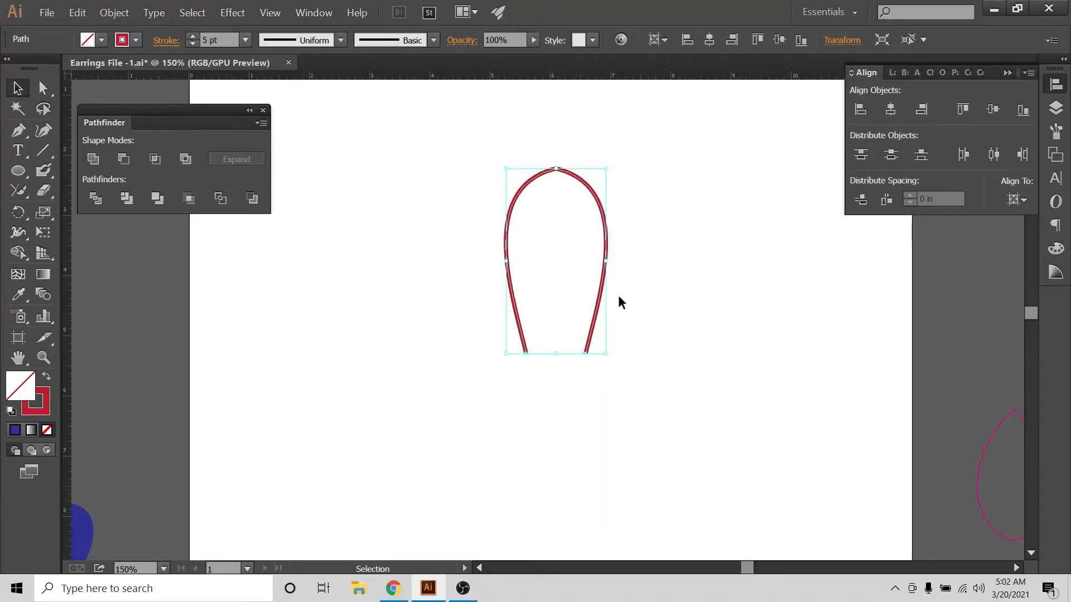
pyautogui.hotkey('ctrl', '-')
pyautogui.hotkey('ctrl', '-')
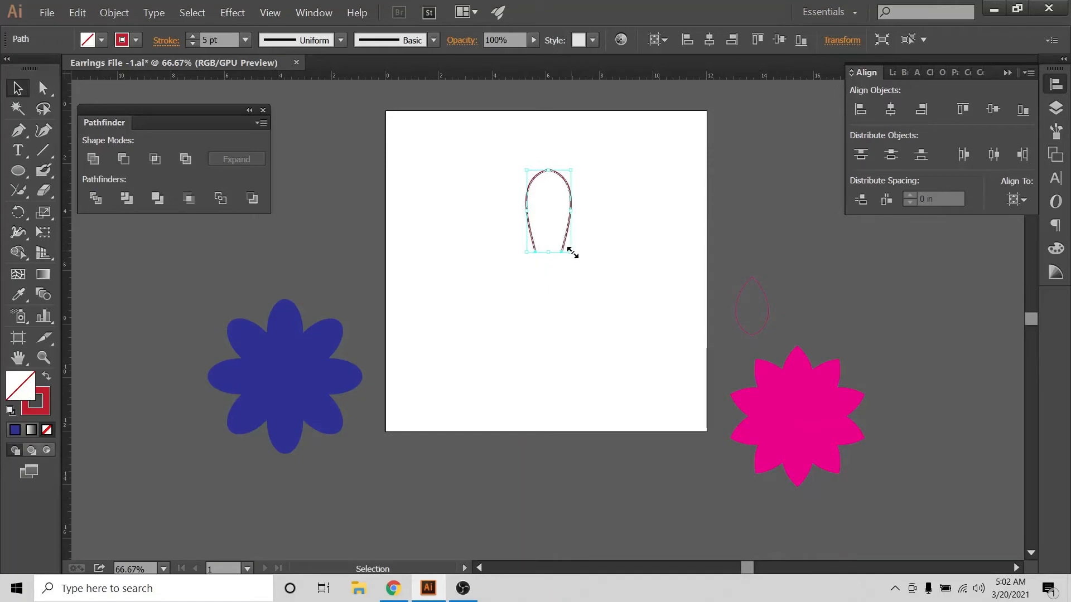
pyautogui.moveTo(571, 251); pyautogui.dragTo(564, 240)
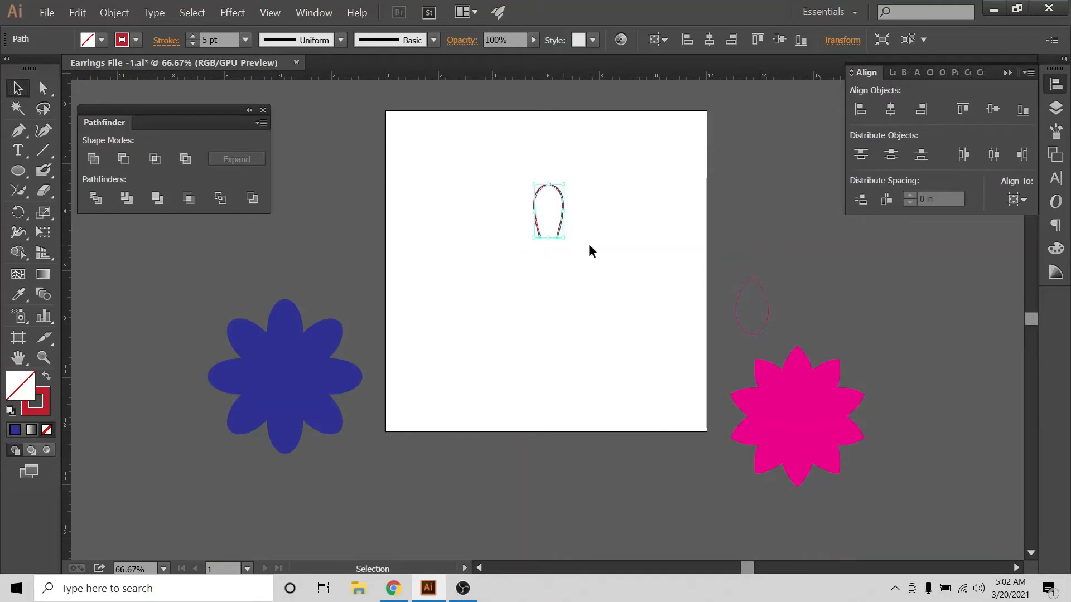
# Nudge the red petal outline straight up about a third of an inch and deselect it.
pyautogui.hotkey('ctrl', '+')
pyautogui.hotkey('ctrl', '+')
pyautogui.scroll(3, 589, 245)
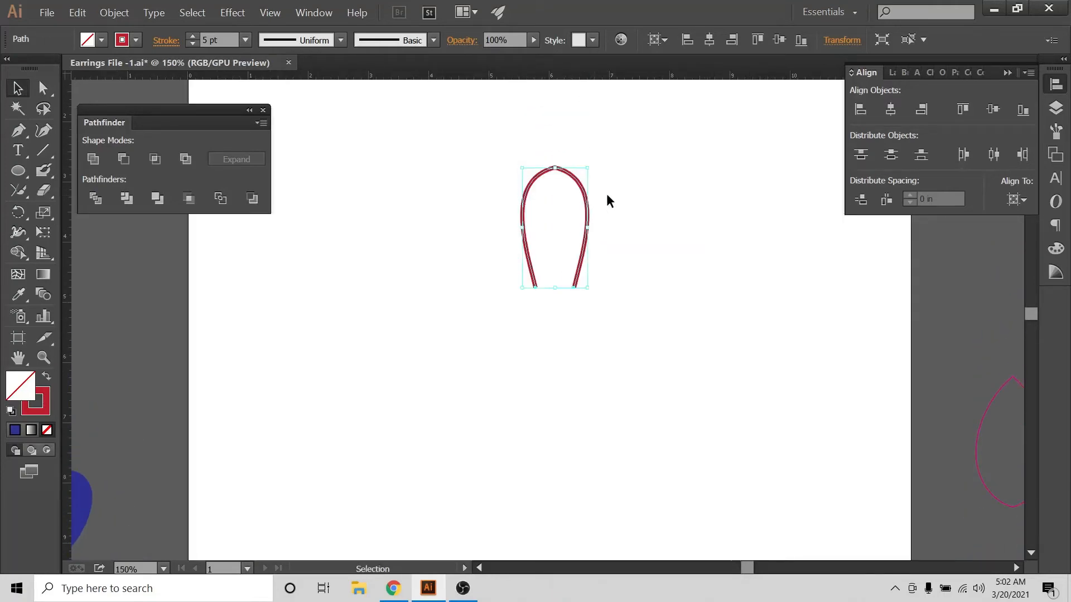
pyautogui.press('Up')
pyautogui.press('Up')
pyautogui.press('Up')
pyautogui.press('Up')
pyautogui.press('Up')
pyautogui.press('Up')
pyautogui.press('Up')
pyautogui.press('Up')
pyautogui.press('Up')
pyautogui.press('Up')
pyautogui.press('Up')
pyautogui.press('Up')
pyautogui.press('Up')
pyautogui.press('Up')
pyautogui.press('Up')
pyautogui.press('Up')
pyautogui.press('Up')
pyautogui.press('Up')
pyautogui.press('Up')
pyautogui.press('Up')
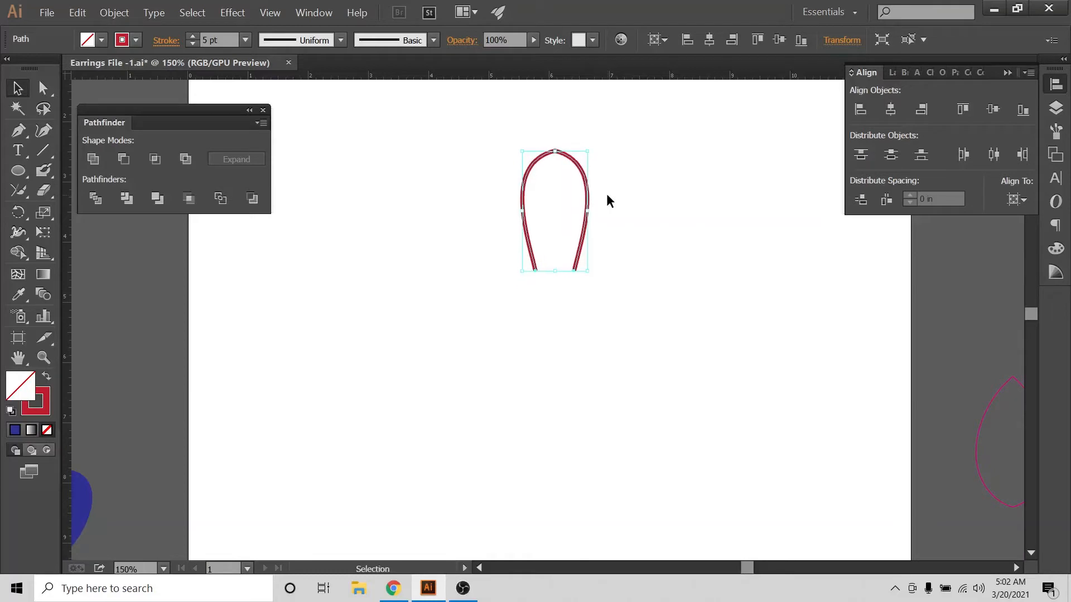
pyautogui.click(592, 272)
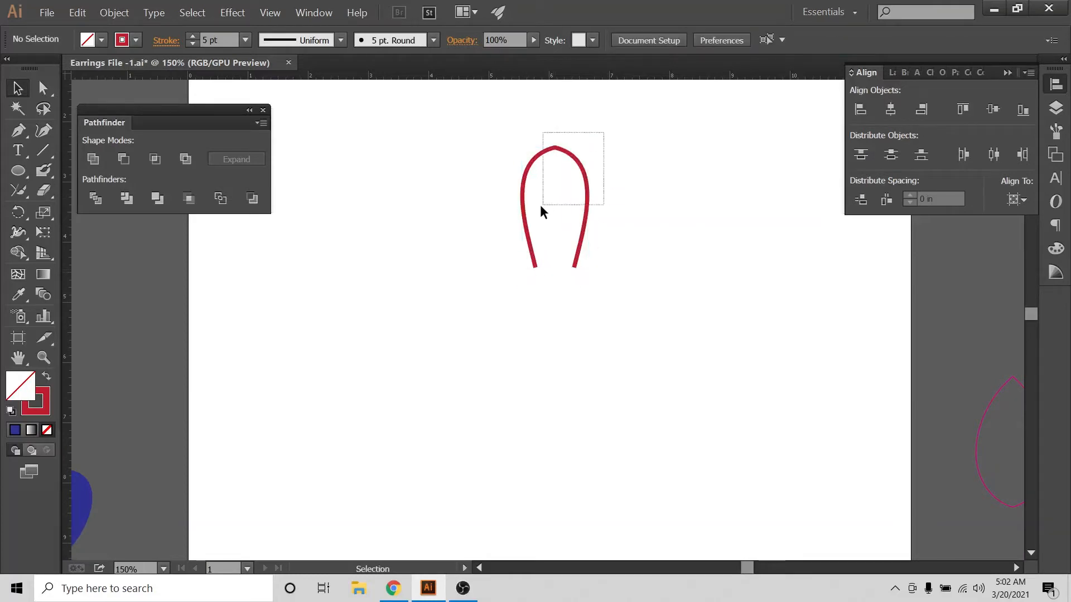
# Swap the petal's stroke and fill so it has a solid fill without a stroke, and set the fill to bright red.
pyautogui.moveTo(541, 206); pyautogui.dragTo(542, 206)
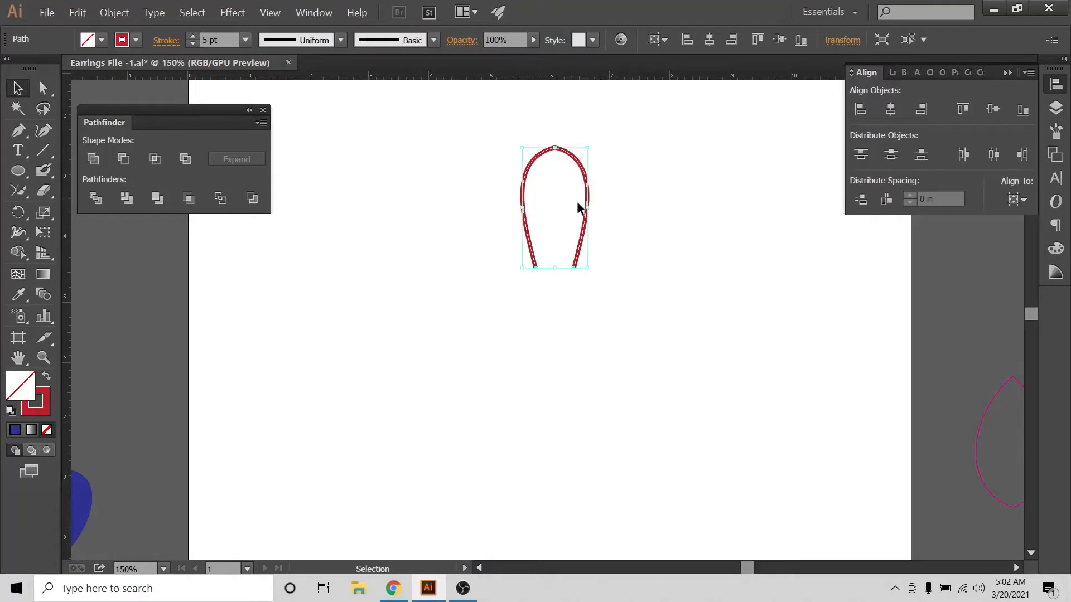
pyautogui.click(46, 378)
pyautogui.click(101, 40)
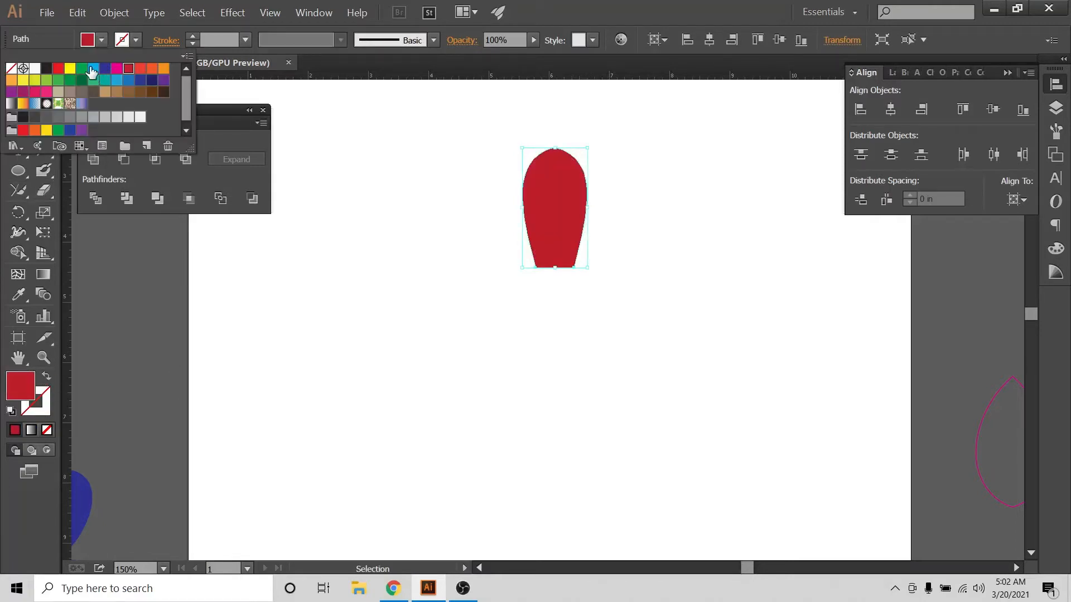
pyautogui.click(58, 68)
pyautogui.click(367, 219)
pyautogui.click(404, 239)
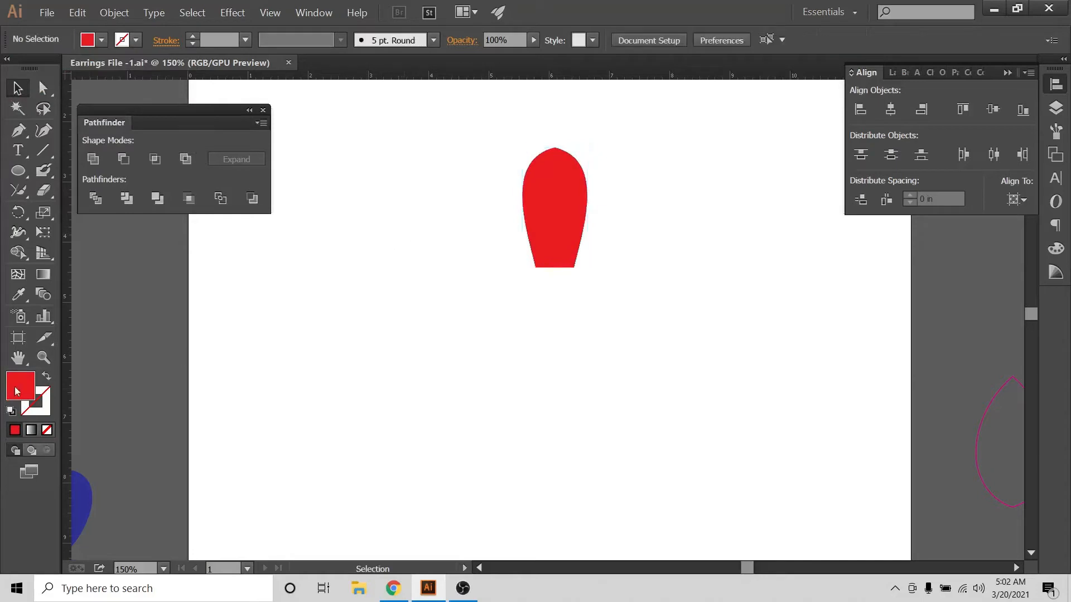
# Swap the red petal's fill and stroke to preview it as an outline, and swap them back.
pyautogui.click(574, 244)
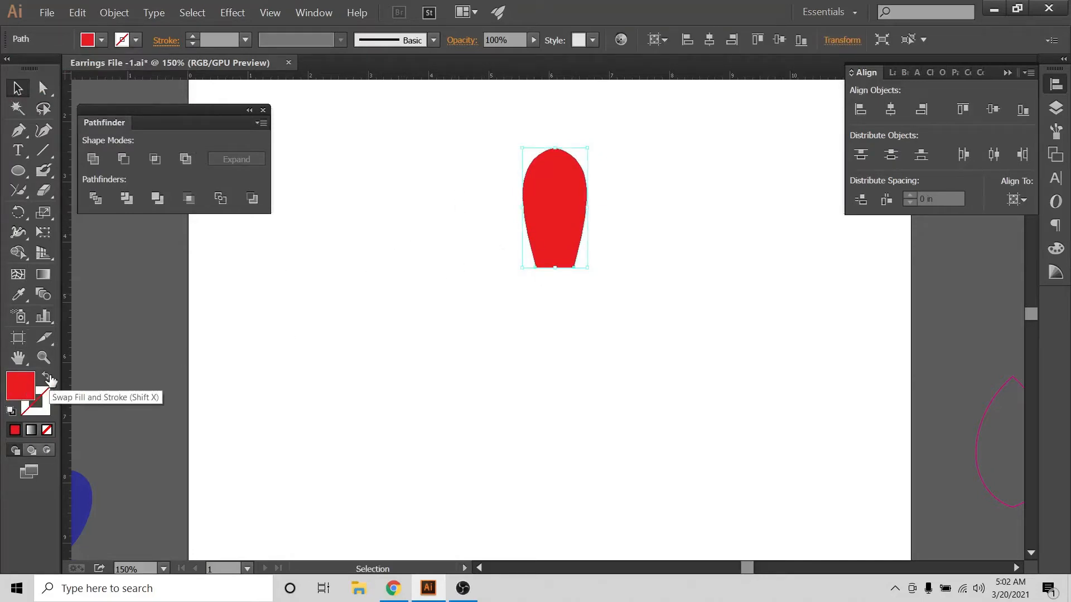
pyautogui.click(47, 379)
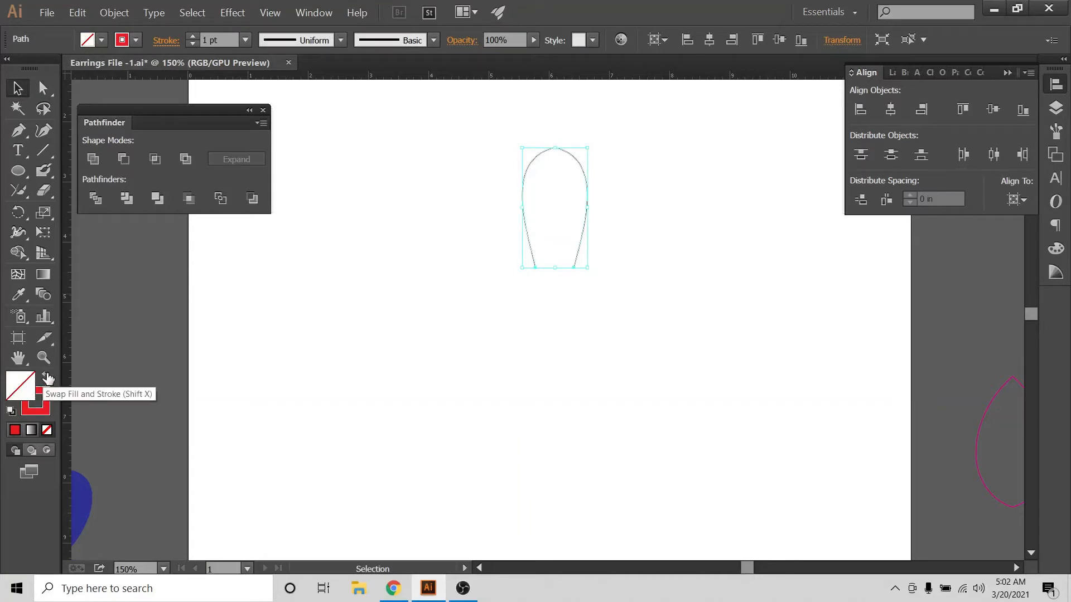
pyautogui.click(47, 378)
pyautogui.click(393, 291)
# Place a single anchor point with the Pen tool a short distance below the middle of the red petal's base.
pyautogui.scroll(-2, 473, 283)
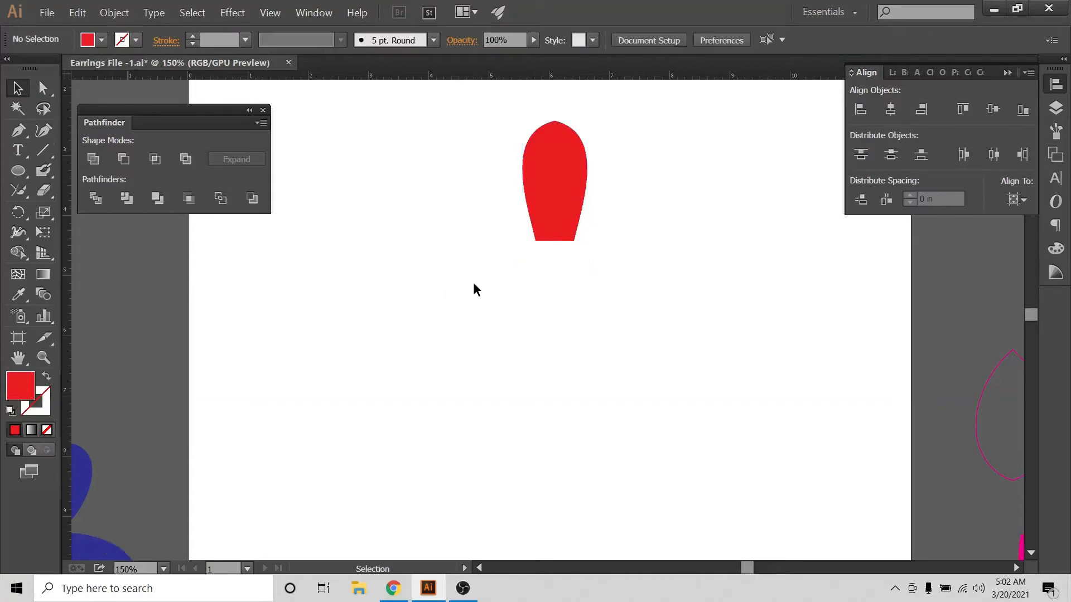
pyautogui.click(21, 137)
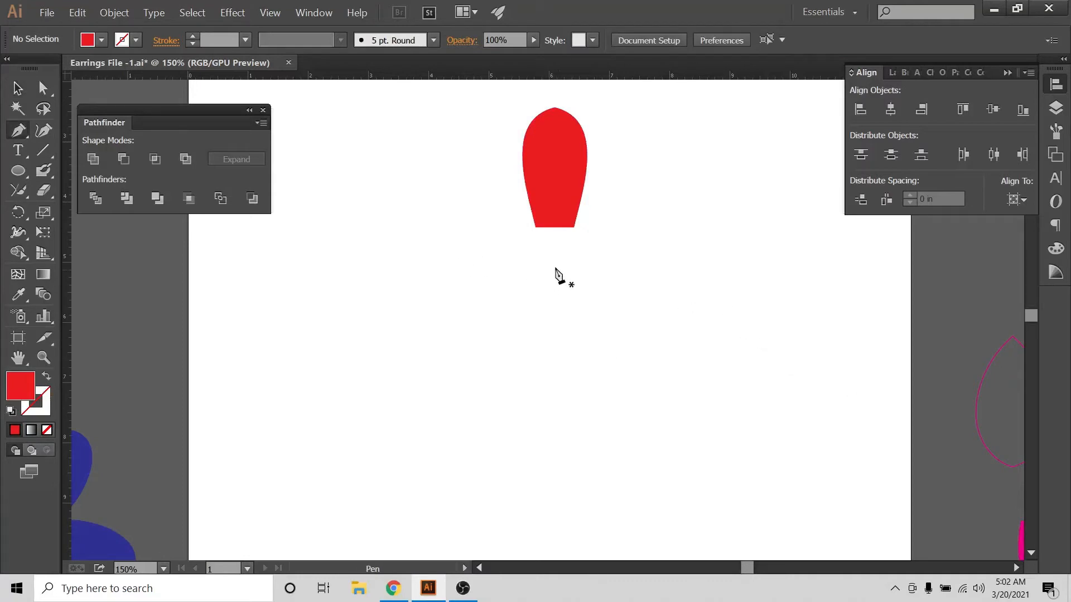
pyautogui.click(552, 266)
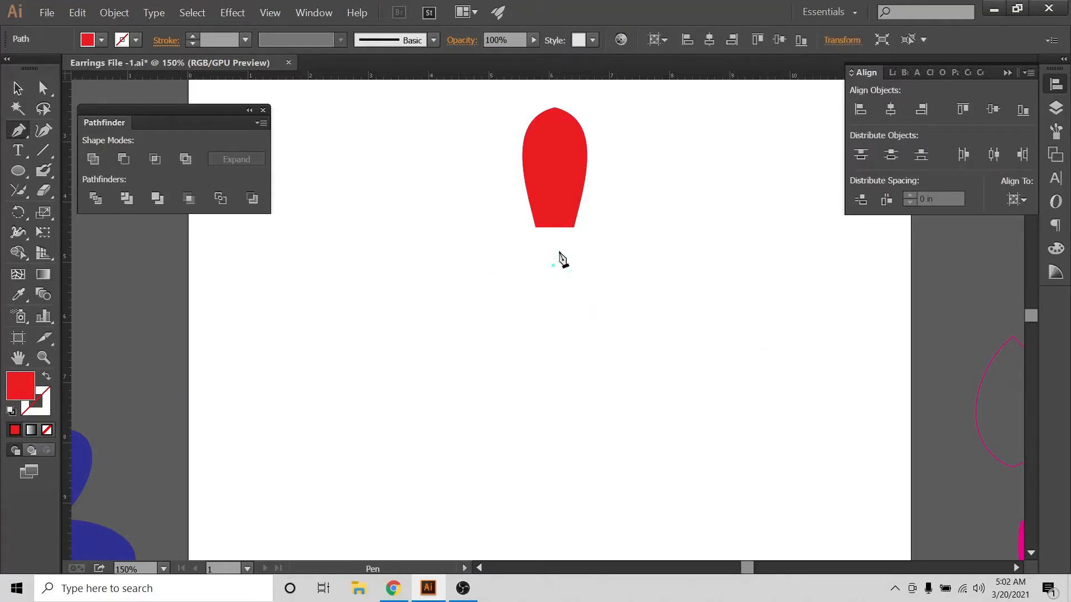
pyautogui.click(19, 89)
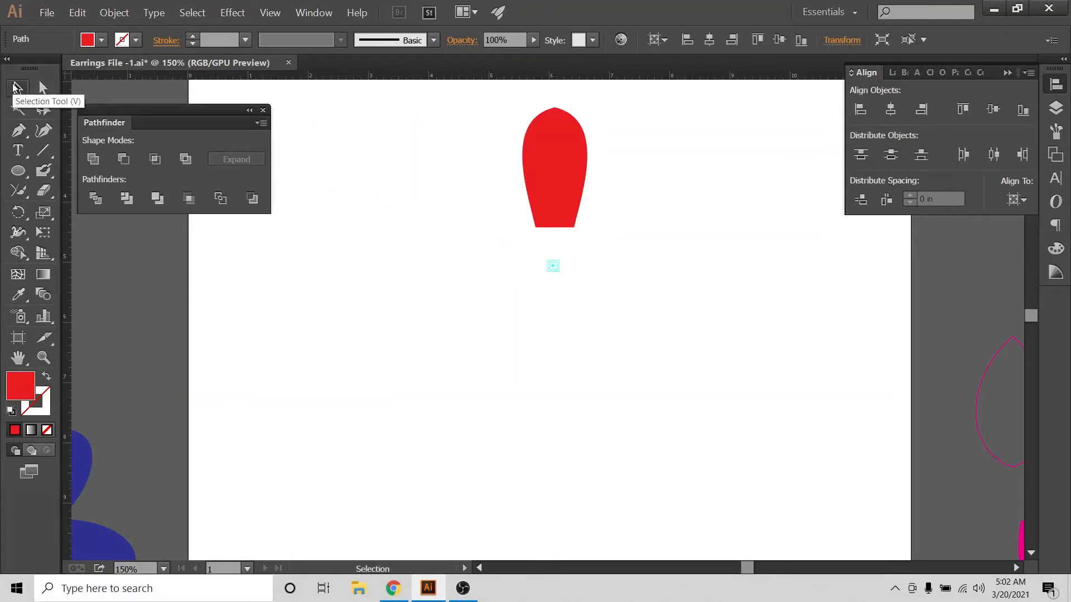
# Center the red petal and the anchor point horizontally on the artboard and group them.
pyautogui.moveTo(496, 99); pyautogui.dragTo(641, 333)
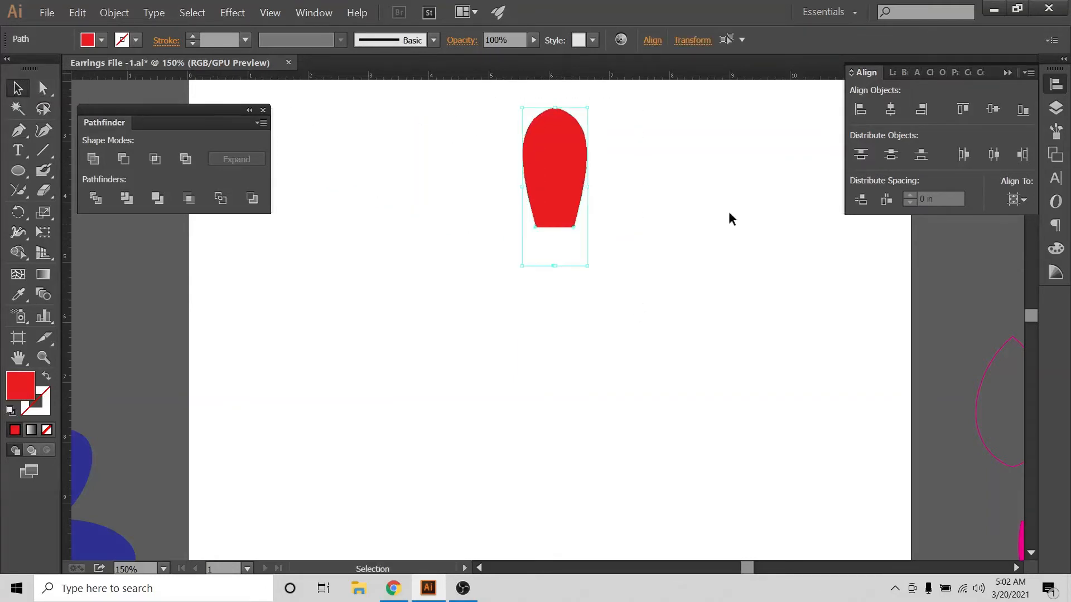
pyautogui.click(1019, 198)
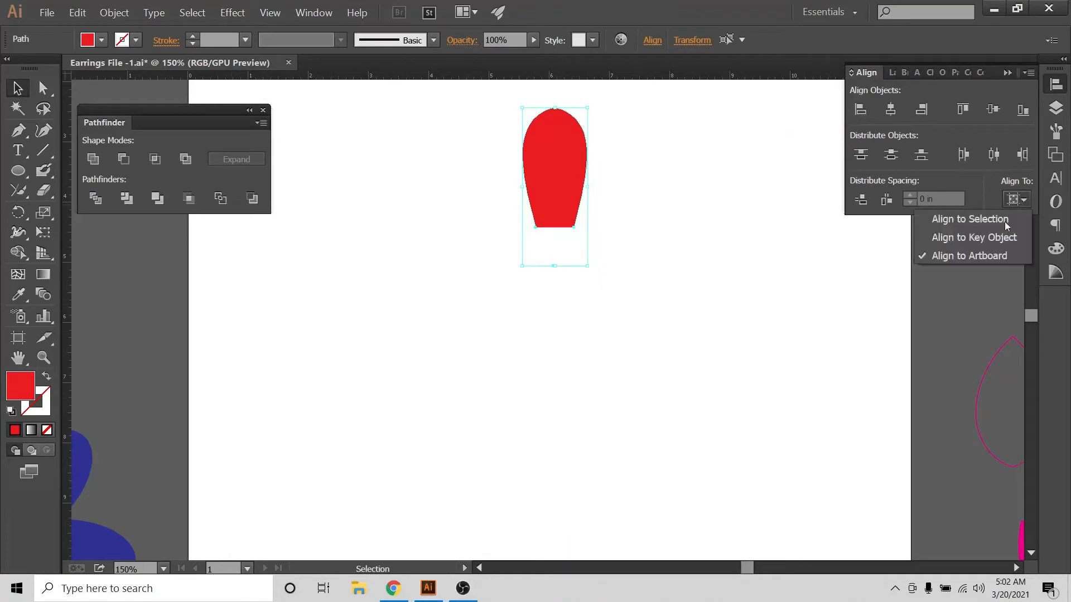
pyautogui.click(891, 110)
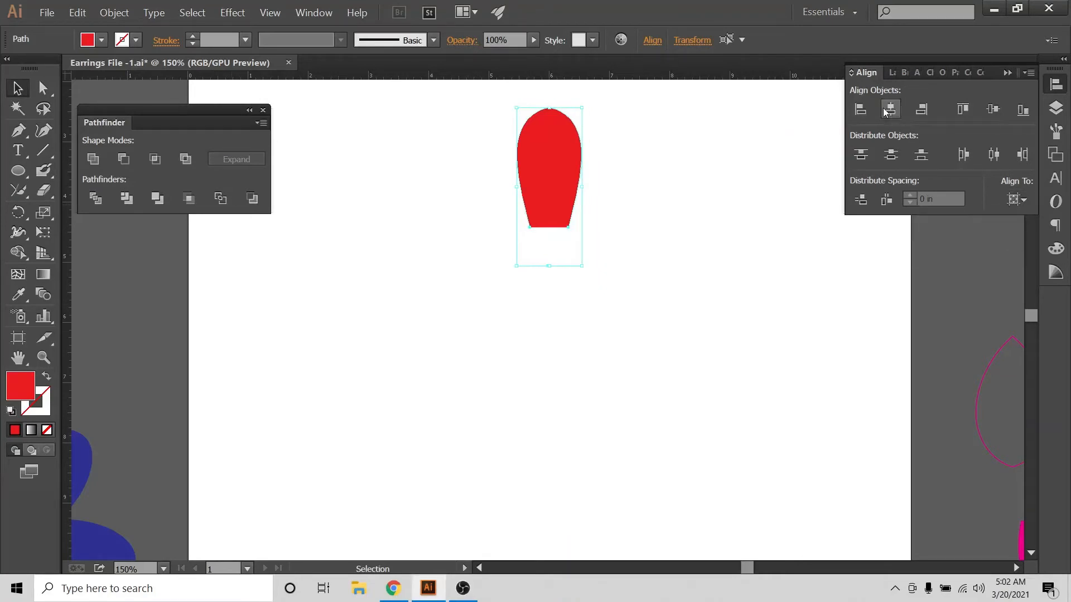
pyautogui.click(683, 125)
pyautogui.click(533, 191)
pyautogui.rightClick(547, 165)
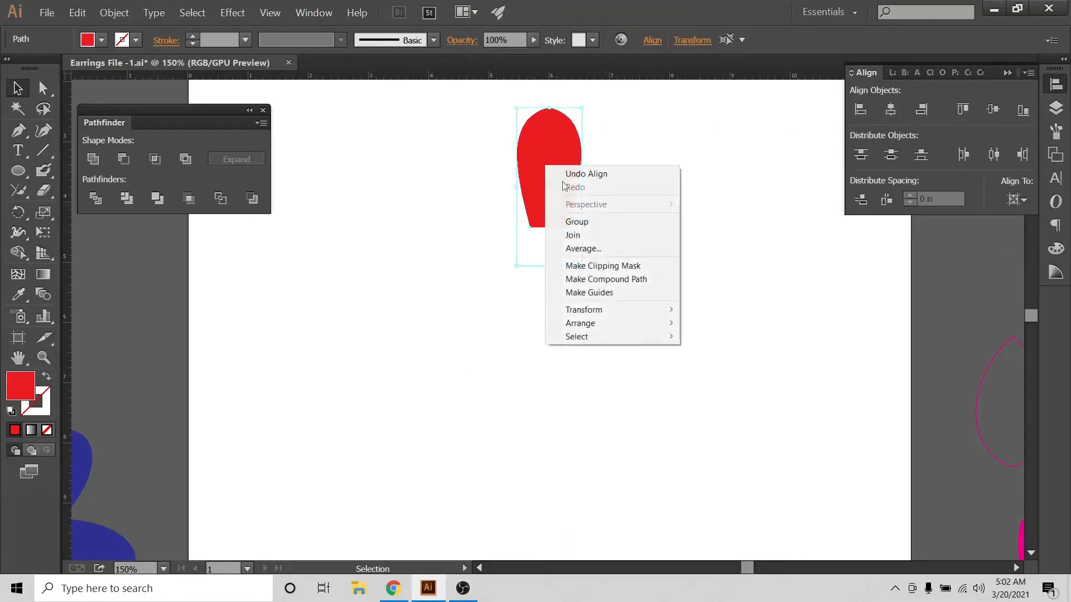
pyautogui.click(580, 222)
# Apply a Transform effect to the petal group with 10 copies rotated by 36°, and deselect it.
pyautogui.click(232, 12)
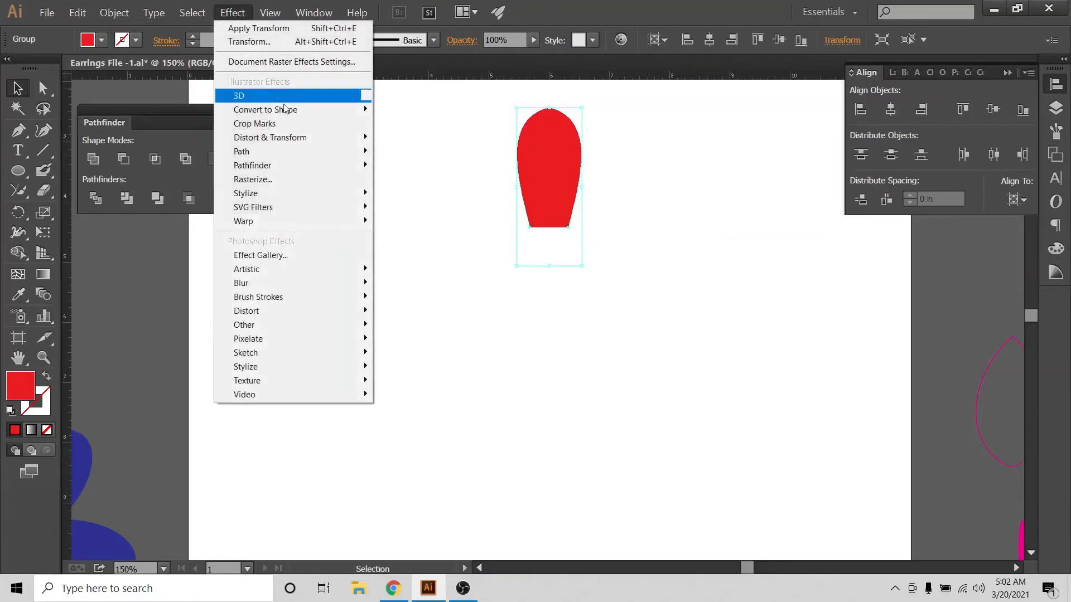
pyautogui.moveTo(373, 138)
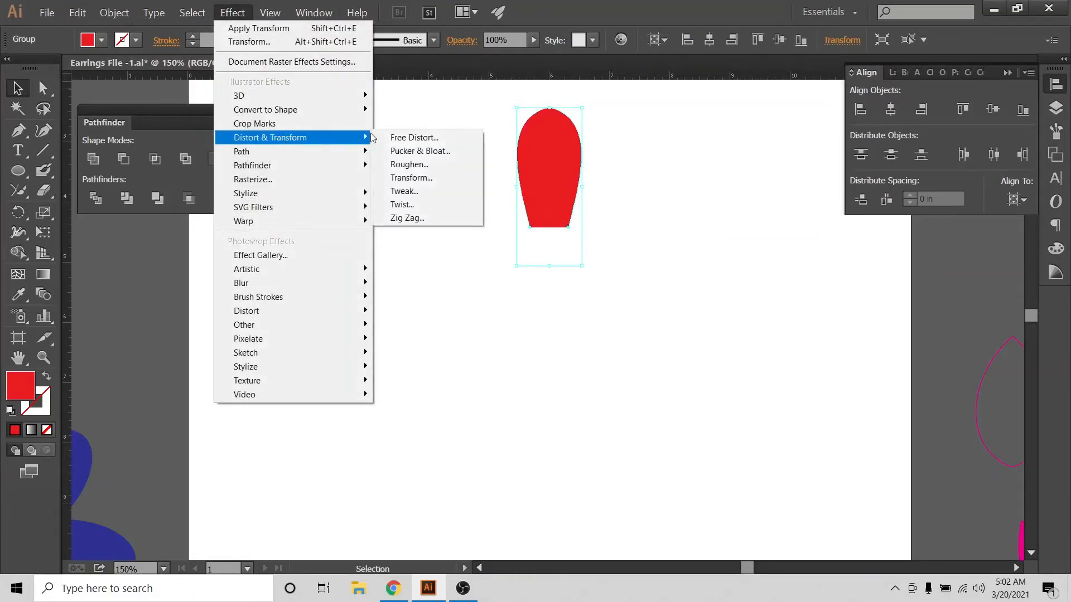
pyautogui.click(417, 177)
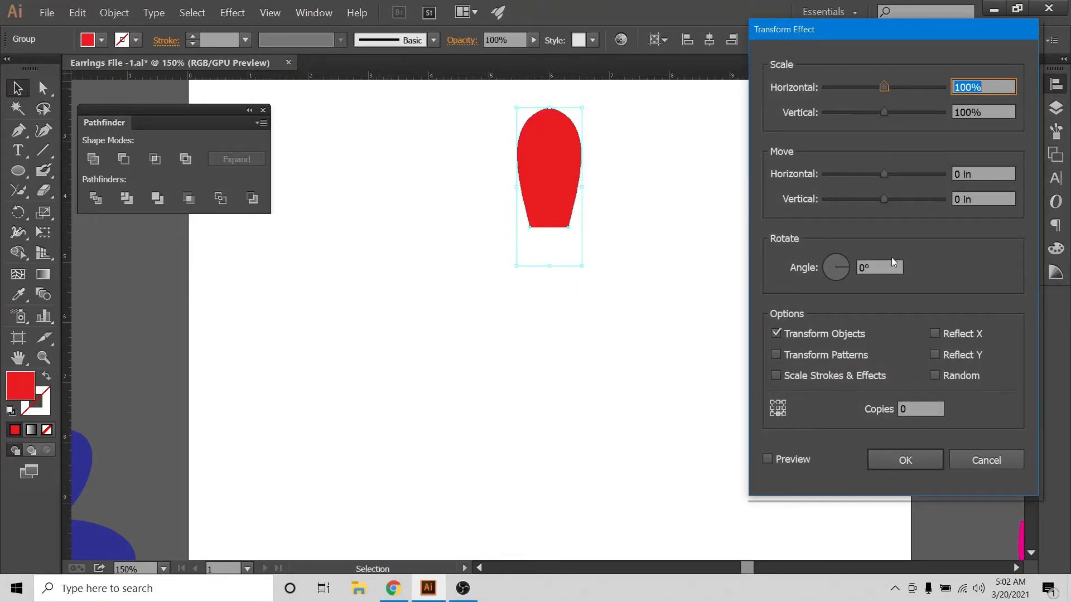
pyautogui.click(928, 414)
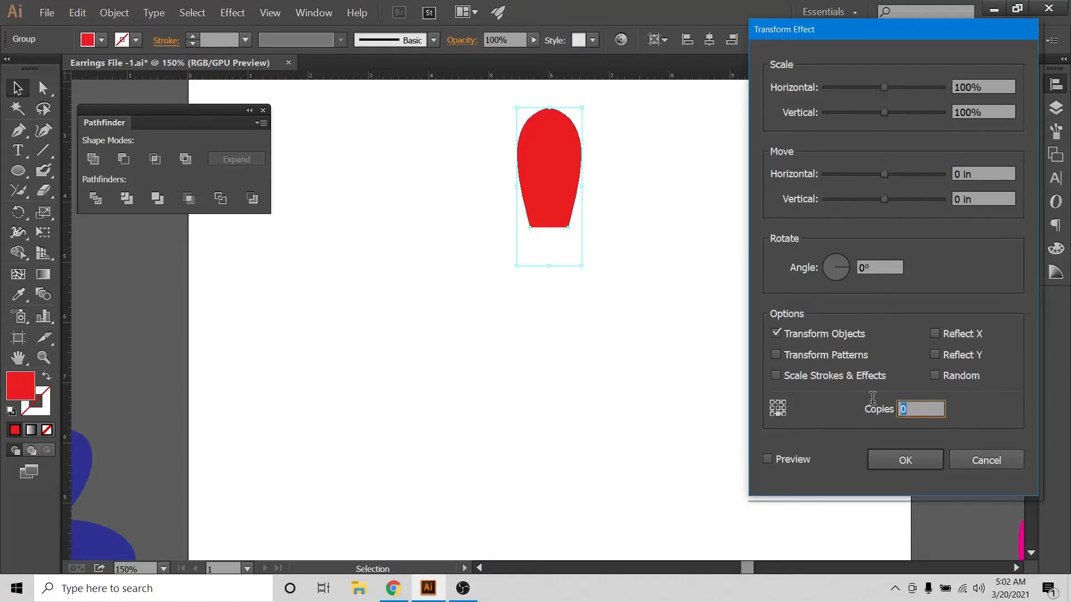
pyautogui.write('10')
pyautogui.click(889, 265)
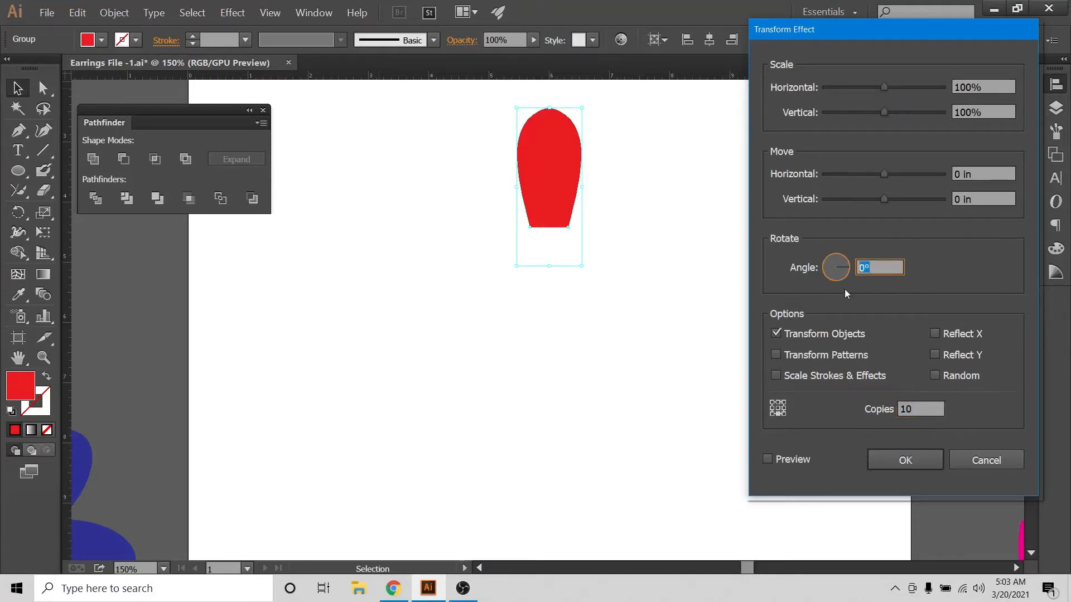
pyautogui.write('36')
pyautogui.click(768, 459)
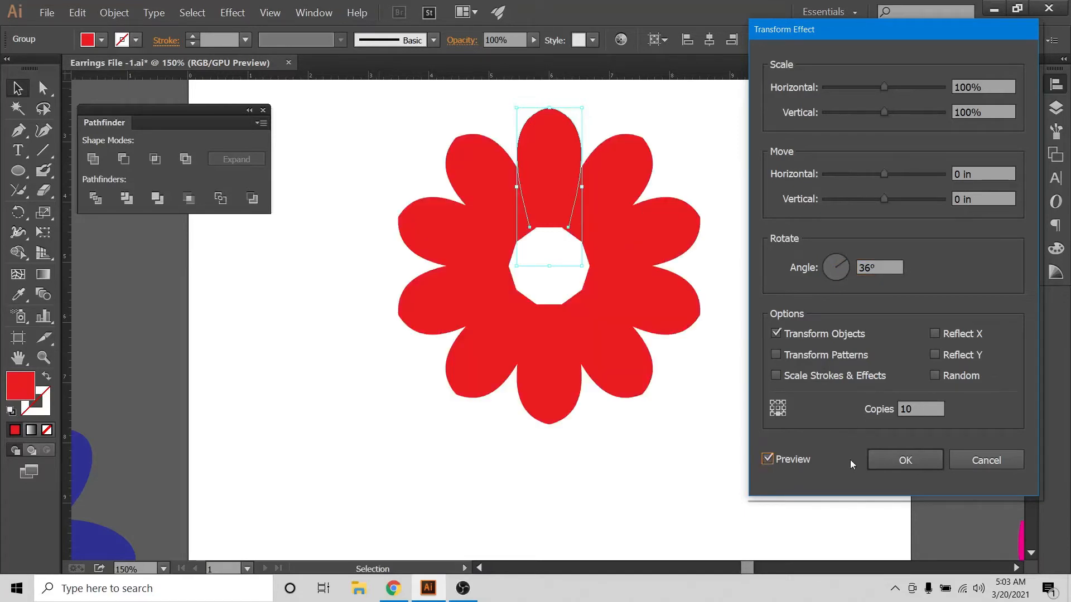
pyautogui.click(884, 457)
pyautogui.click(714, 389)
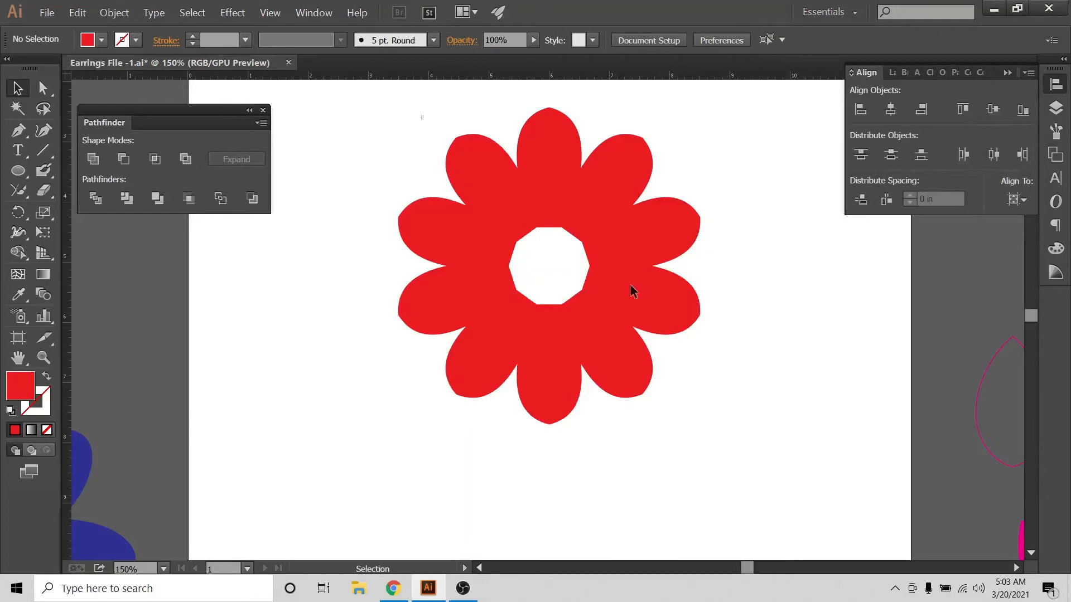
# Expand the appearance of the red flower and unite its petals into a single shape.
pyautogui.click(408, 283)
pyautogui.click(114, 12)
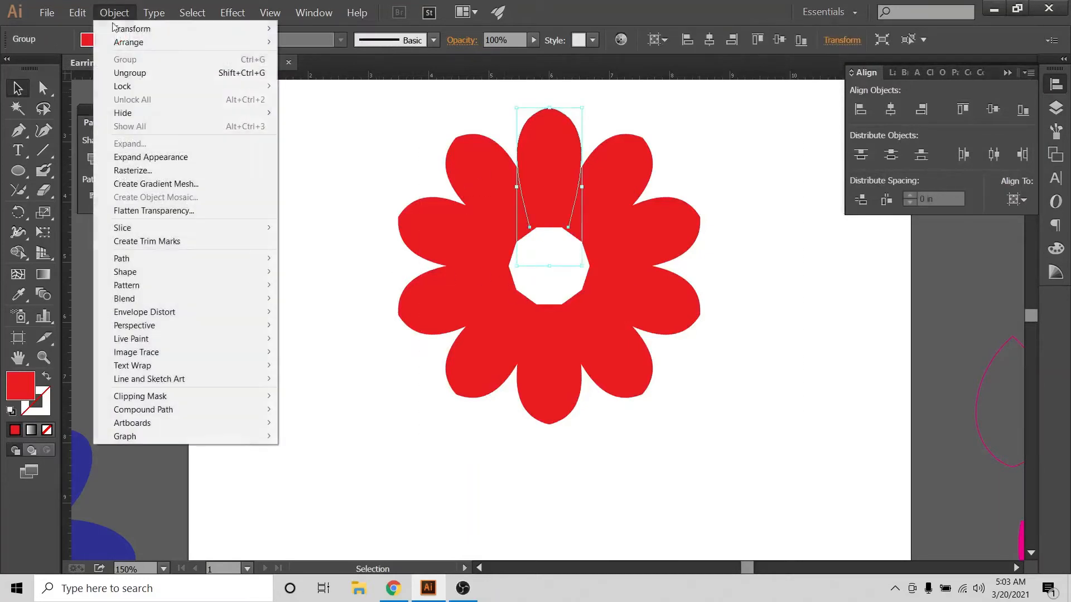
pyautogui.click(129, 156)
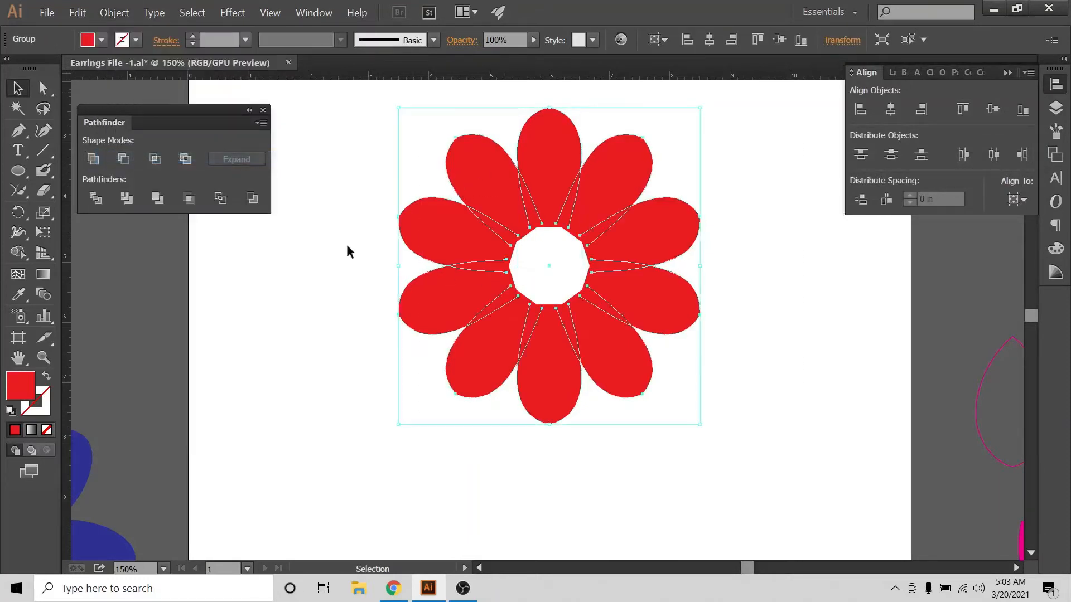
pyautogui.click(93, 159)
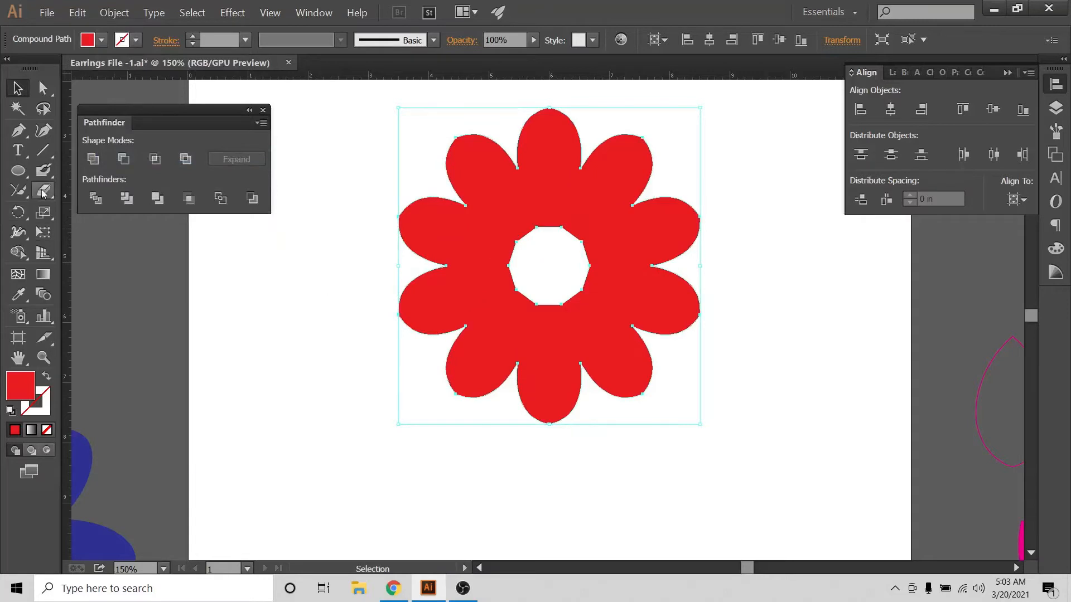
pyautogui.click(739, 245)
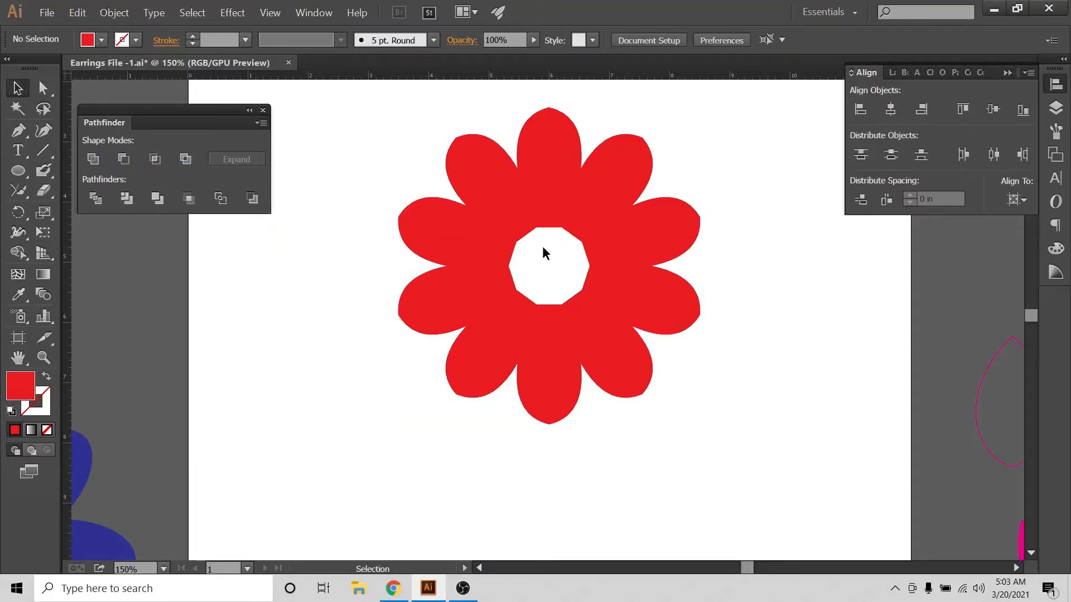
pyautogui.click(561, 215)
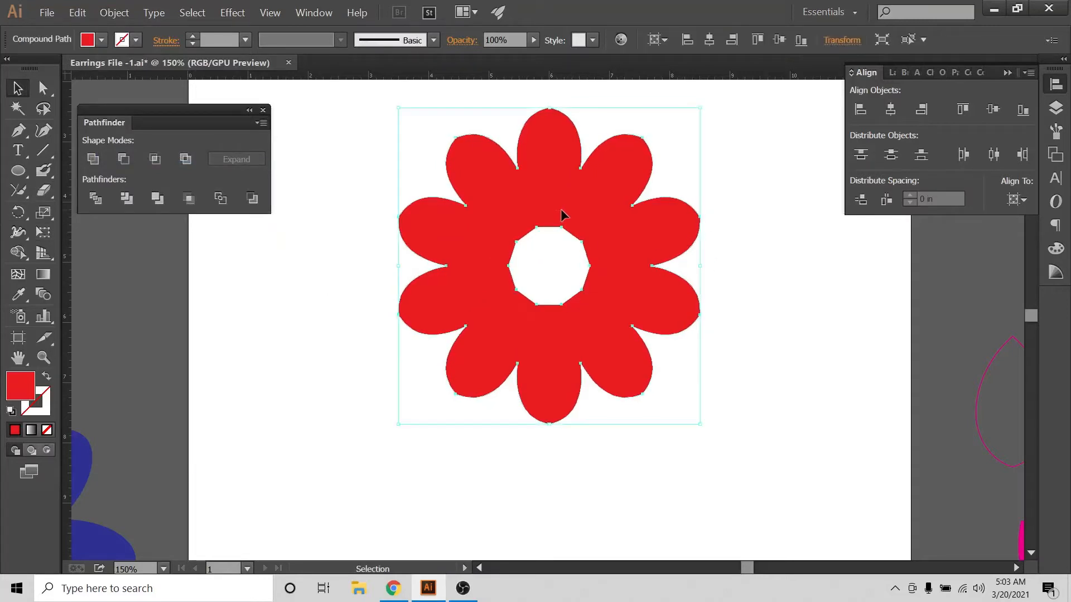
# Draw a circle over the red flower's central hole with the Ellipse tool, large enough to cover it, and select both shapes.
pyautogui.click(270, 302)
pyautogui.moveTo(18, 170); pyautogui.dragTo(90, 211)
pyautogui.moveTo(551, 261); pyautogui.dragTo(583, 315)
pyautogui.press('v')
pyautogui.moveTo(383, 150); pyautogui.dragTo(670, 357)
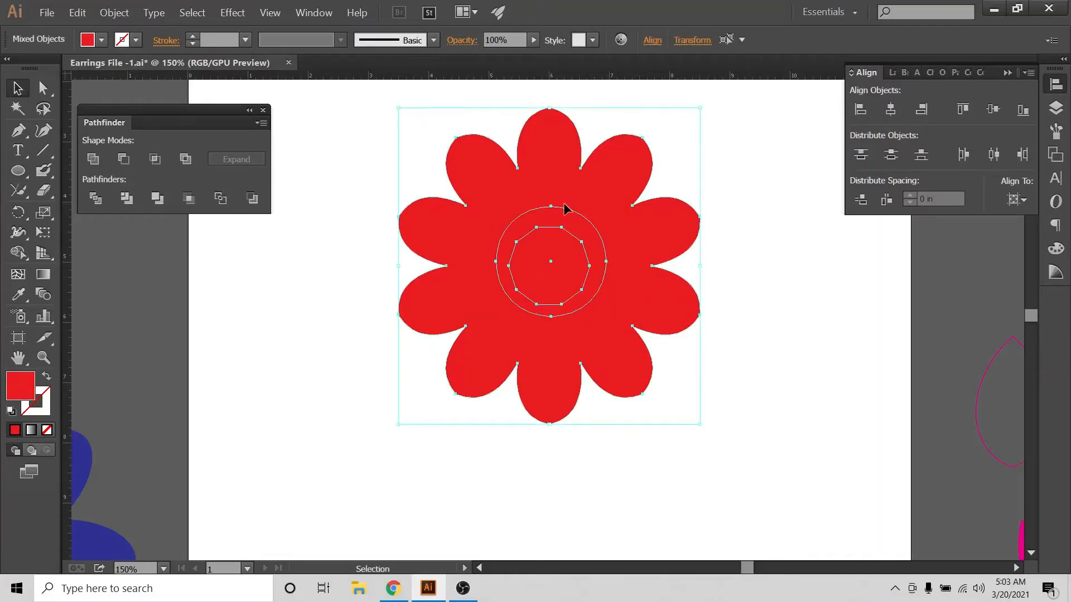
# Move the circle and the flower apart, and place the circle back centered over the flower's hole.
pyautogui.click(195, 236)
pyautogui.moveTo(572, 263); pyautogui.dragTo(428, 289)
pyautogui.moveTo(595, 207); pyautogui.dragTo(679, 217)
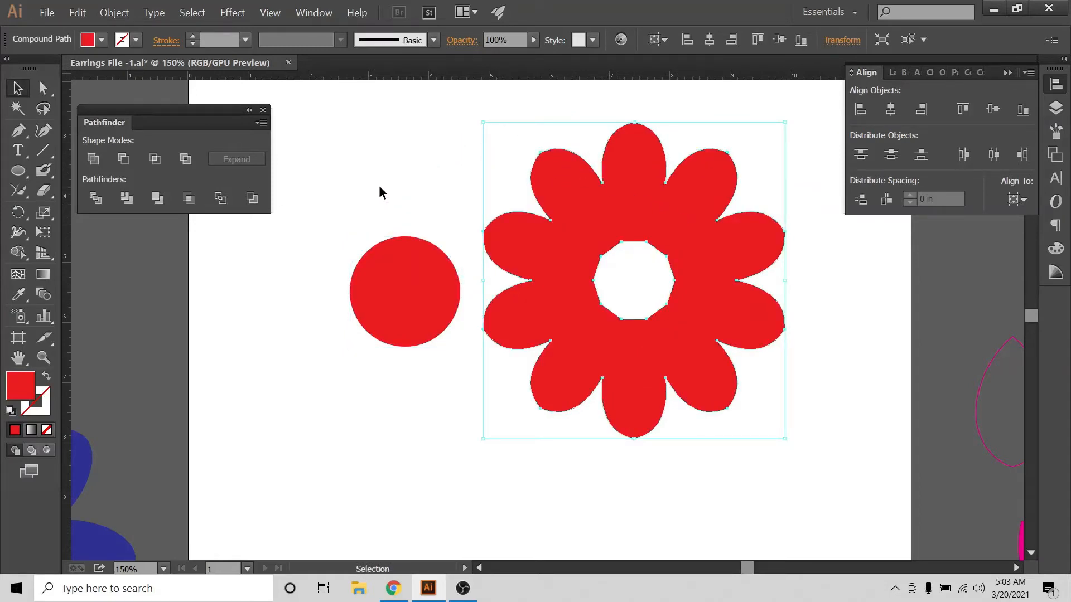
pyautogui.moveTo(353, 281); pyautogui.dragTo(611, 281)
pyautogui.moveTo(414, 286); pyautogui.dragTo(304, 268)
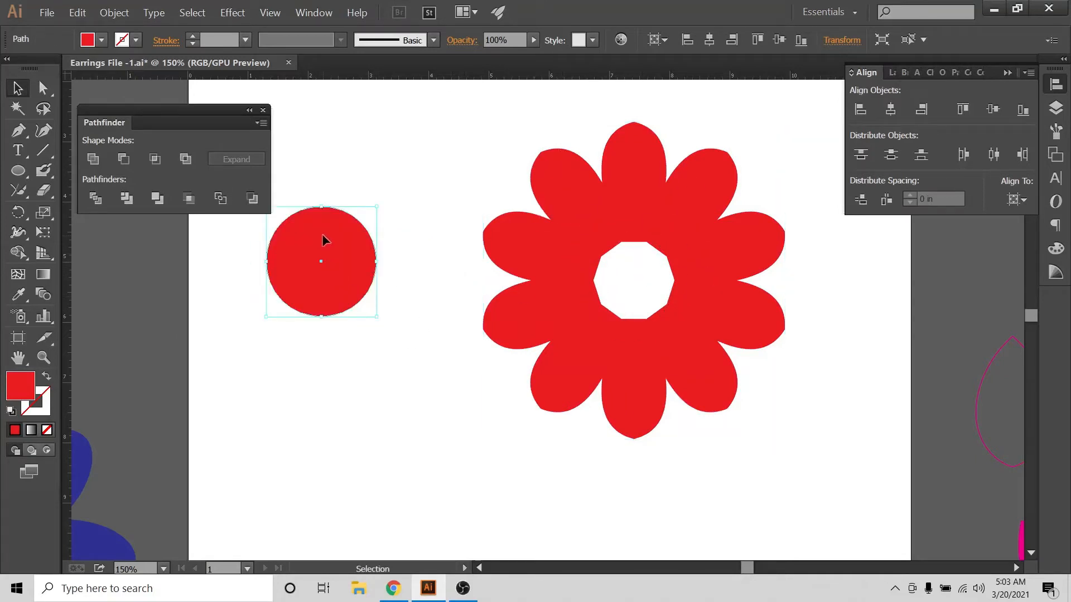
pyautogui.moveTo(326, 240); pyautogui.dragTo(642, 258)
pyautogui.click(775, 130)
pyautogui.moveTo(776, 130); pyautogui.dragTo(573, 268)
# Fill the circle over the flower's center with magenta and deselect it.
pyautogui.click(843, 262)
pyautogui.click(550, 258)
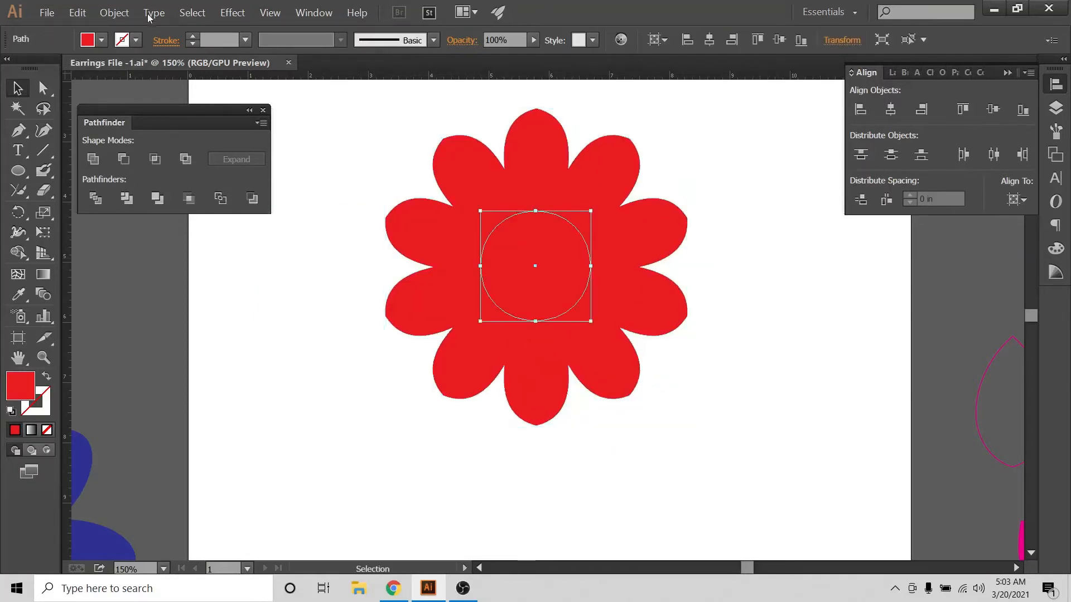
pyautogui.click(101, 40)
pyautogui.click(117, 70)
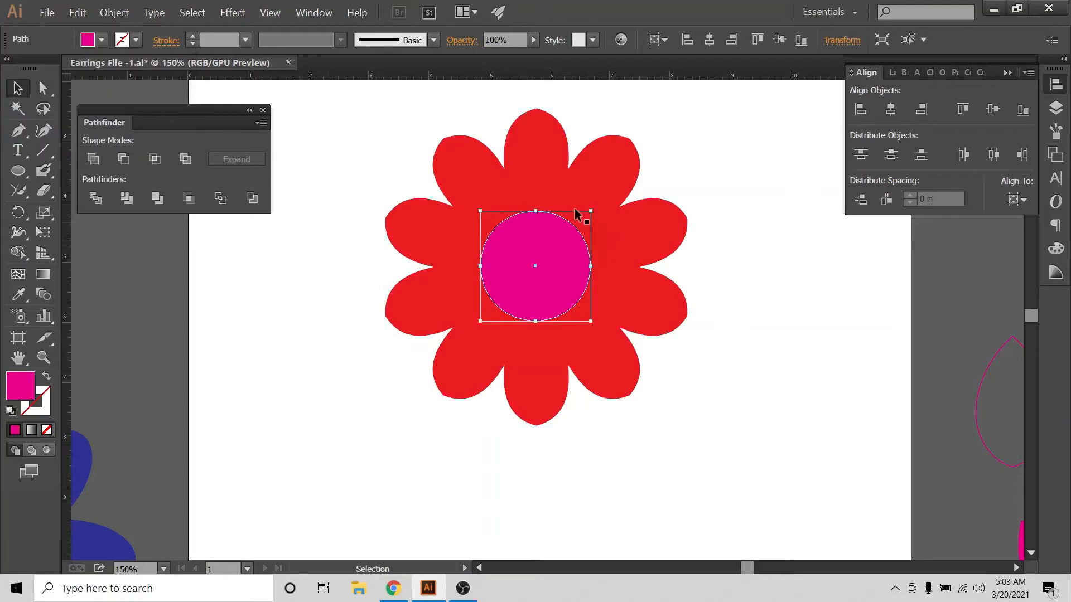
pyautogui.hotkey('ctrl', 'shift', 'a')
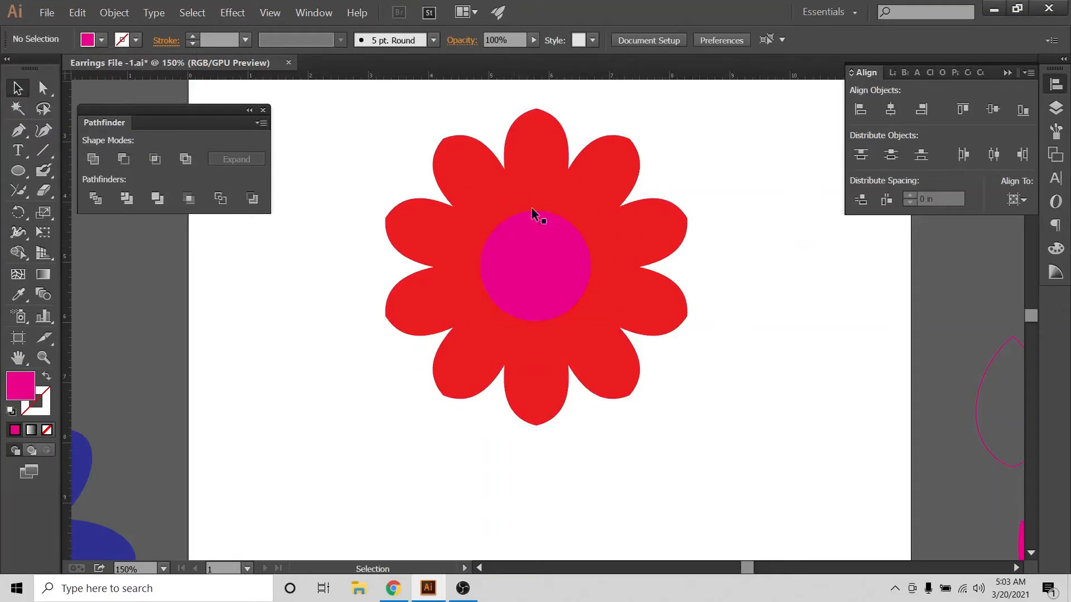
# Unite the magenta circle and the red flower into a single solid shape, and deselect it.
pyautogui.moveTo(614, 108); pyautogui.dragTo(495, 283)
pyautogui.click(114, 12)
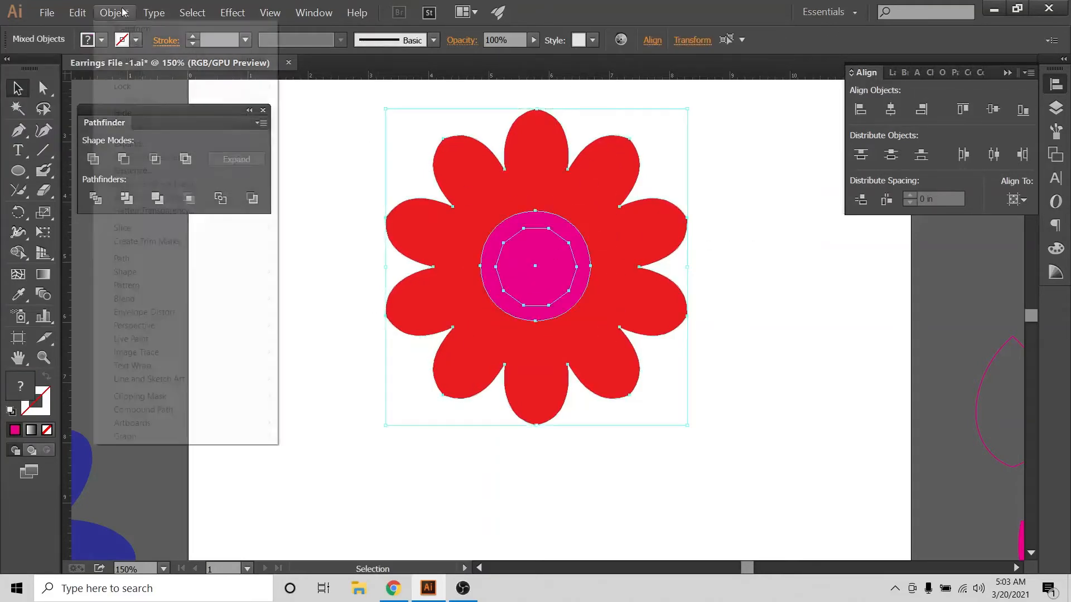
pyautogui.click(93, 159)
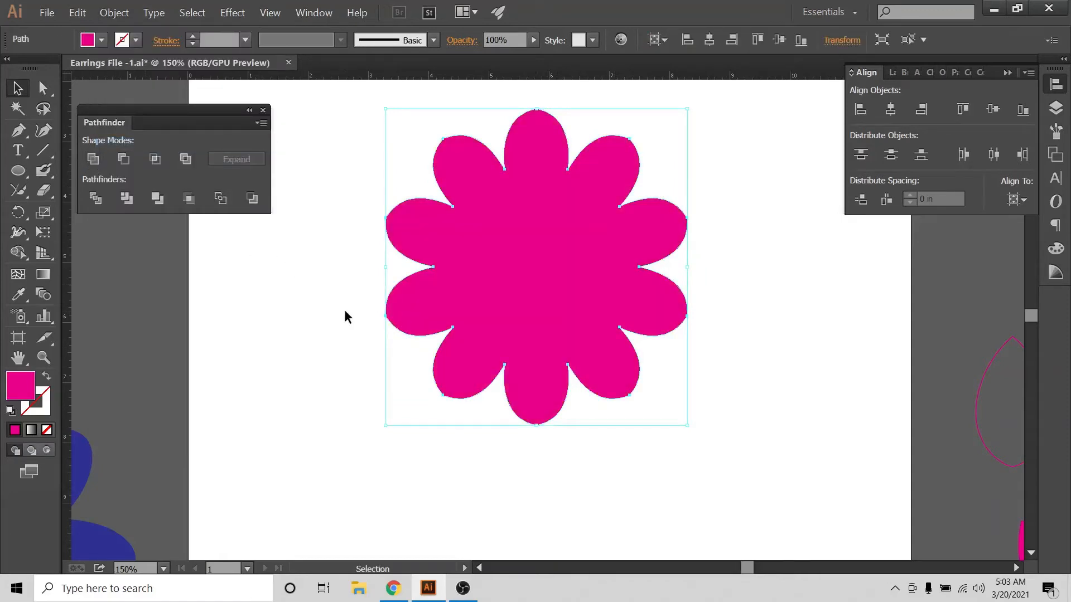
pyautogui.hotkey('ctrl', 'shift', 'a')
# Move the blue flower and both magenta flowers to the empty area left of the artboard.
pyautogui.hotkey('ctrl', '-')
pyautogui.hotkey('ctrl', '-')
pyautogui.hotkey('ctrl', '-')
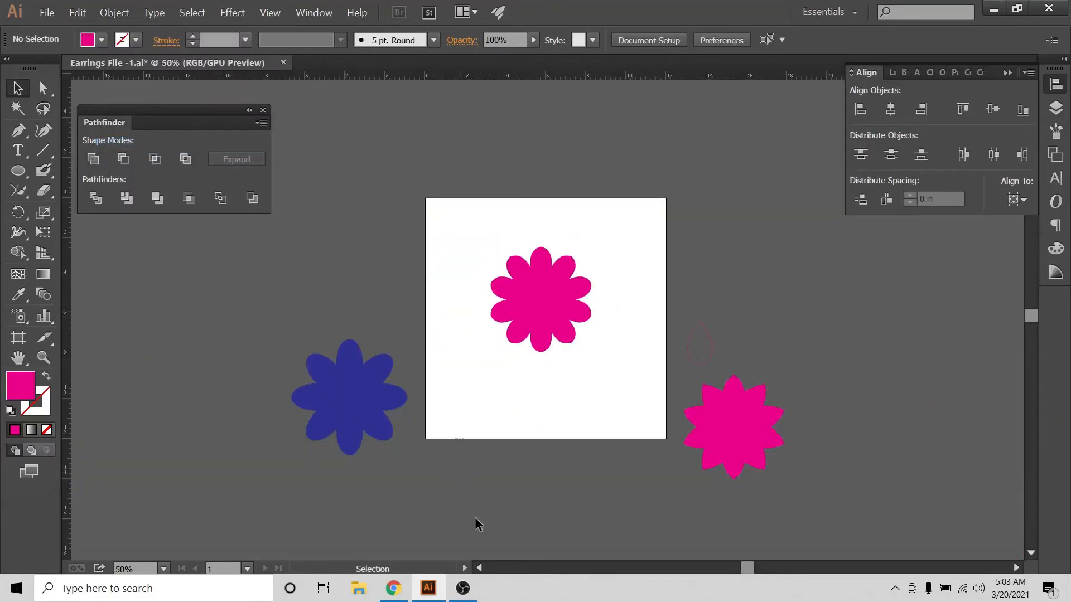
pyautogui.moveTo(353, 411); pyautogui.dragTo(238, 328)
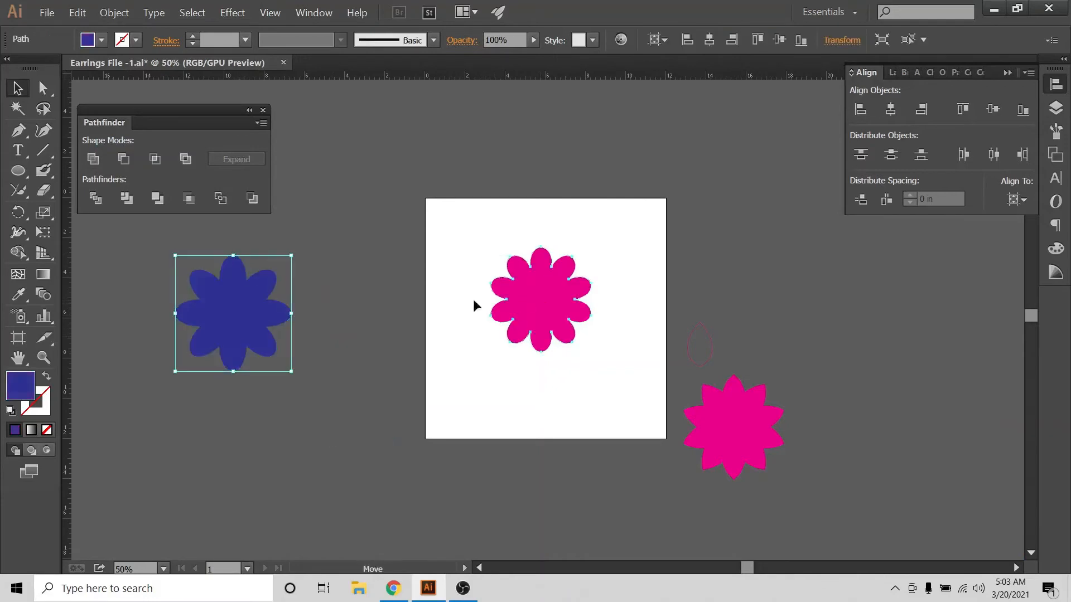
pyautogui.moveTo(516, 304); pyautogui.dragTo(349, 306)
pyautogui.moveTo(748, 437); pyautogui.dragTo(259, 438)
pyautogui.click(500, 289)
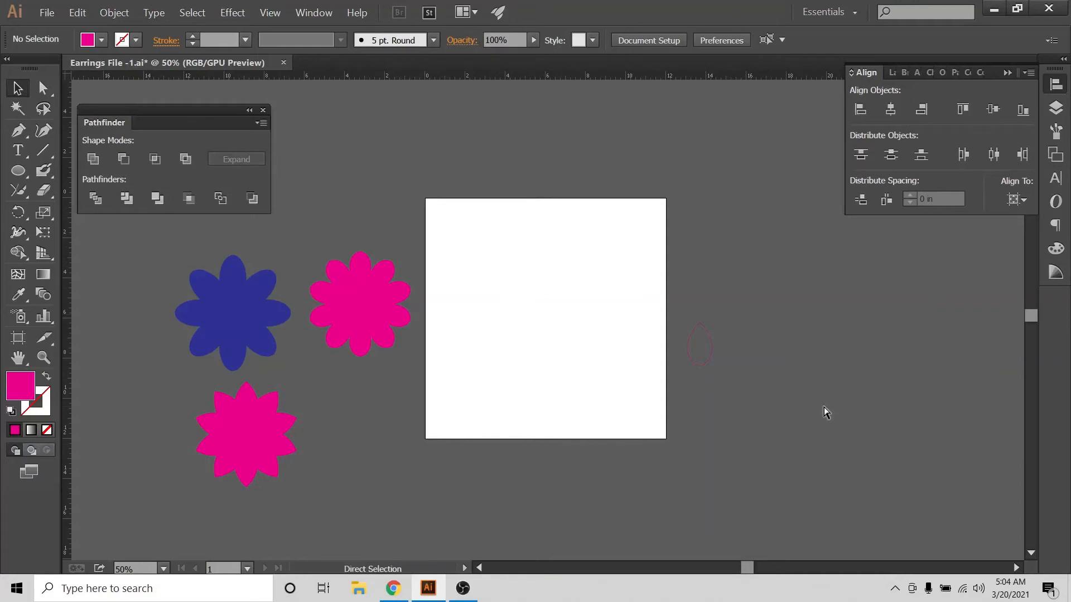
# Show the document grid and turn on Snap to Grid.
pyautogui.hotkey('ctrl', '+')
pyautogui.hotkey('ctrl', '+')
pyautogui.hotkey('ctrl', '+')
pyautogui.hotkey('ctrl', '-')
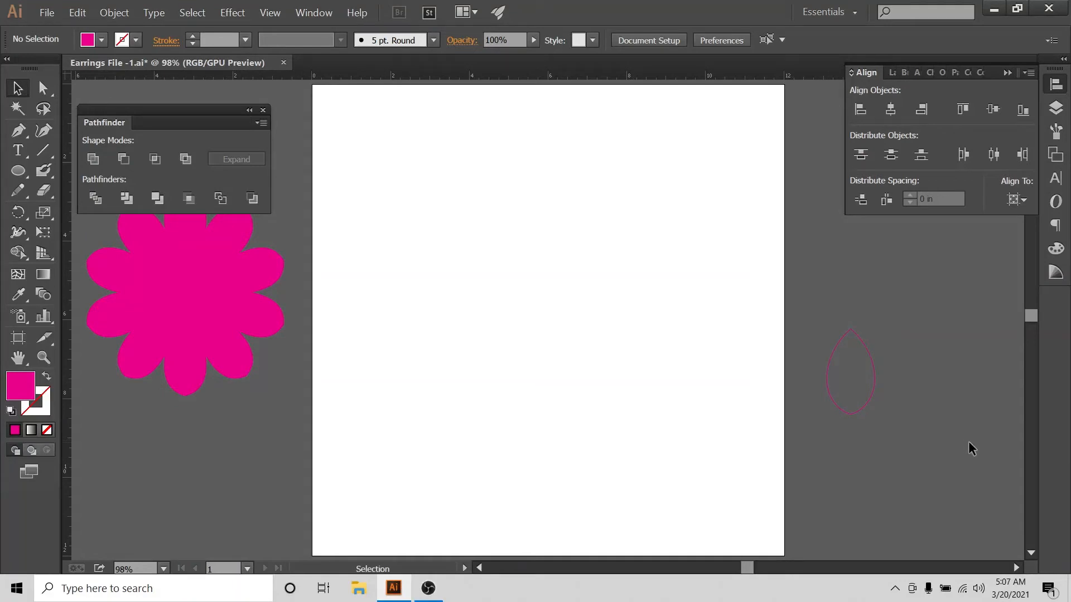
pyautogui.click(270, 13)
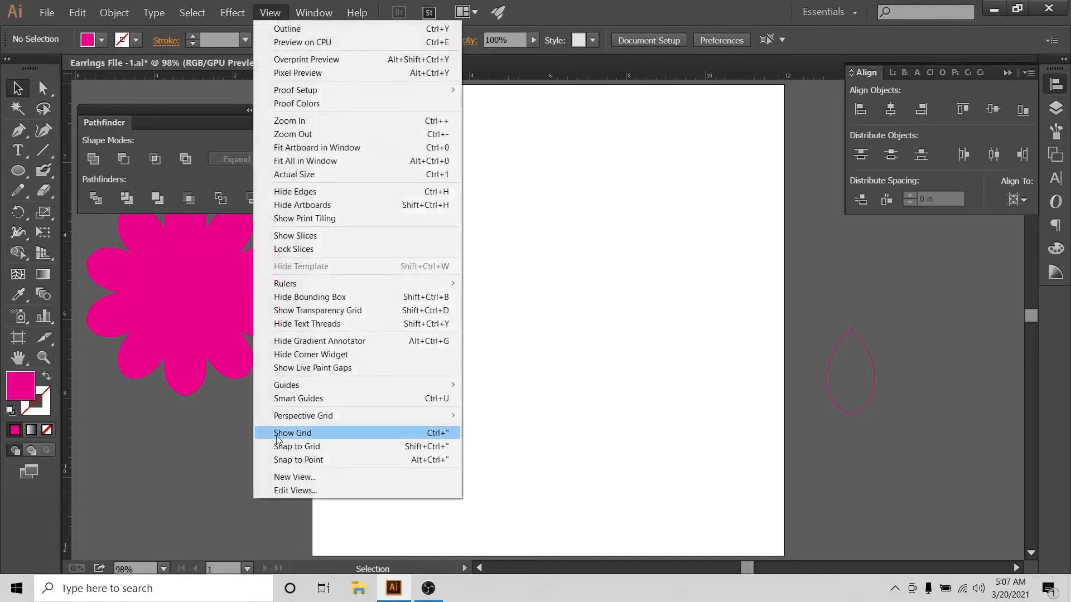
pyautogui.click(280, 434)
pyautogui.click(271, 15)
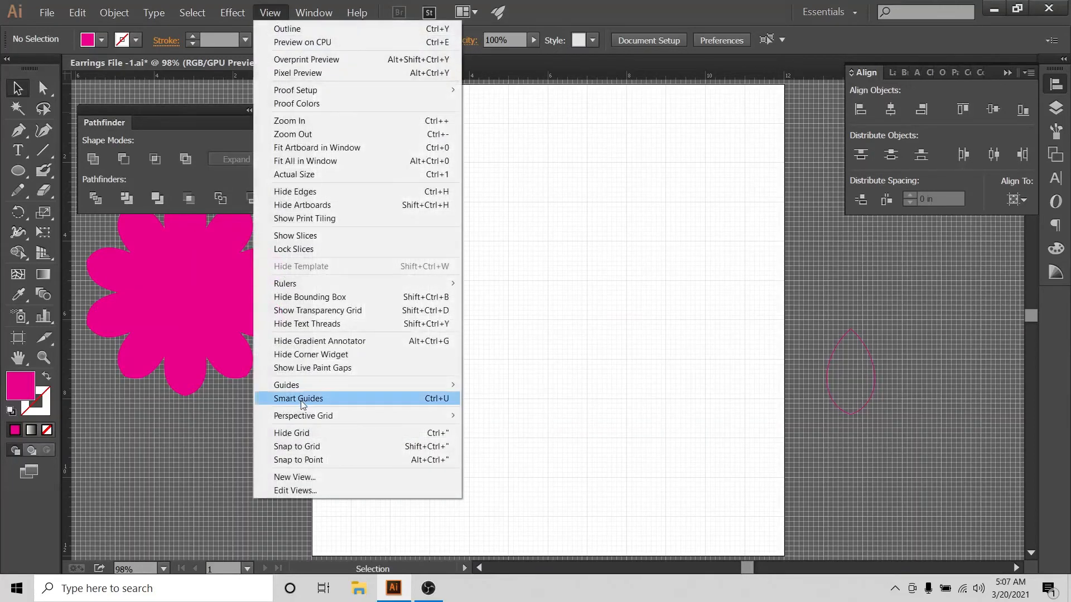
pyautogui.click(299, 449)
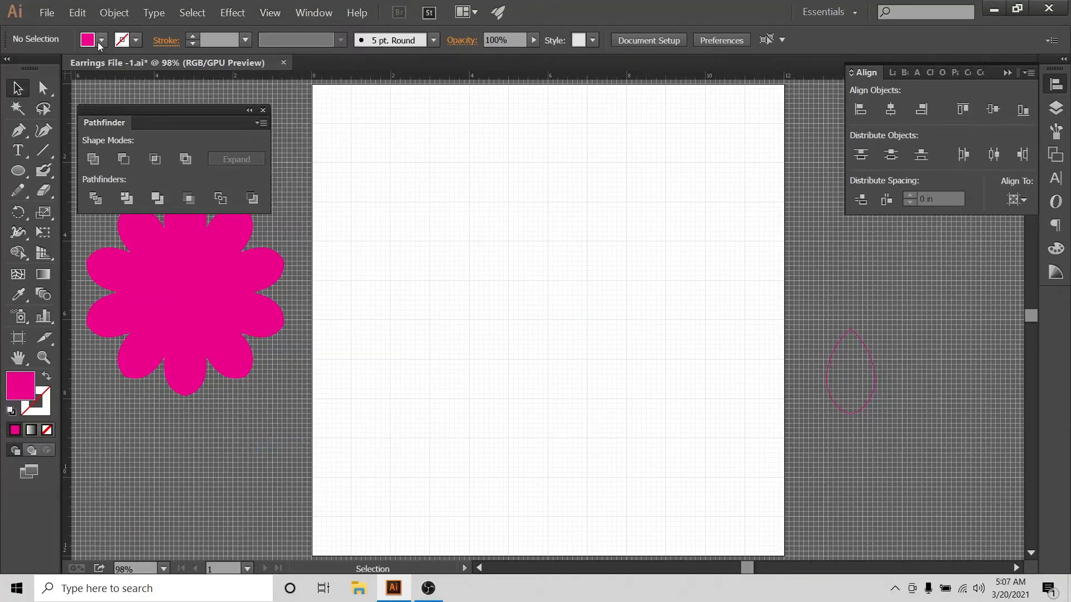
# Set the drawing colors to no fill and a light red stroke.
pyautogui.click(46, 376)
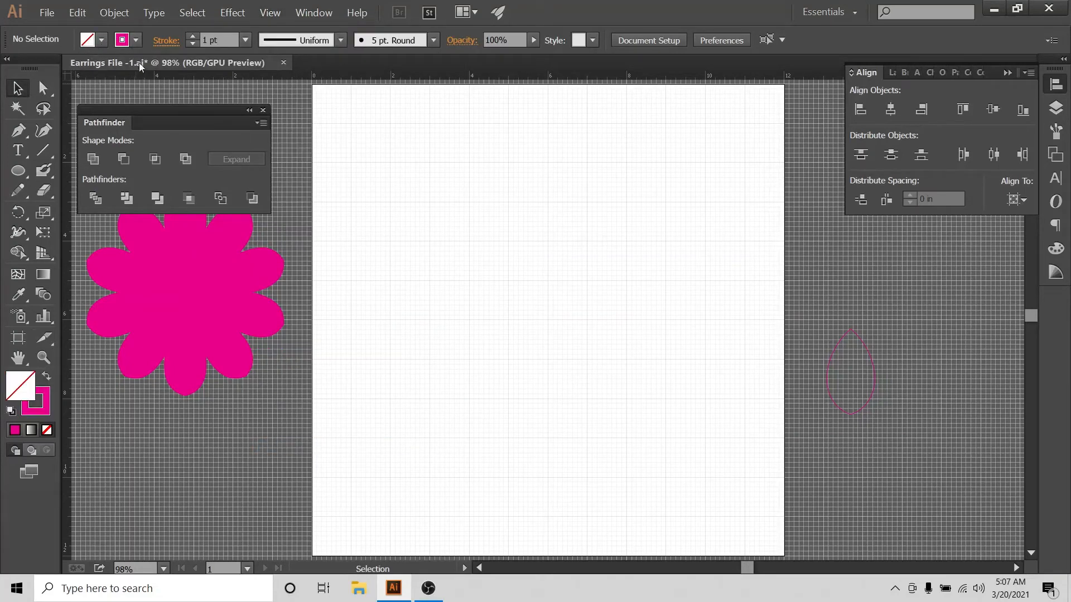
pyautogui.click(136, 42)
pyautogui.click(142, 69)
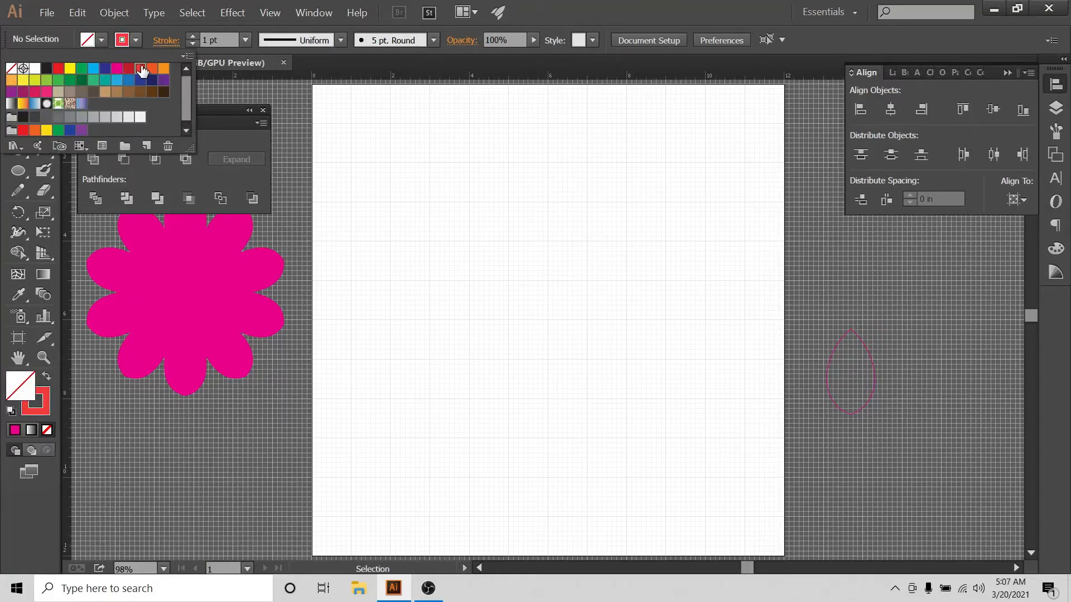
pyautogui.click(563, 3)
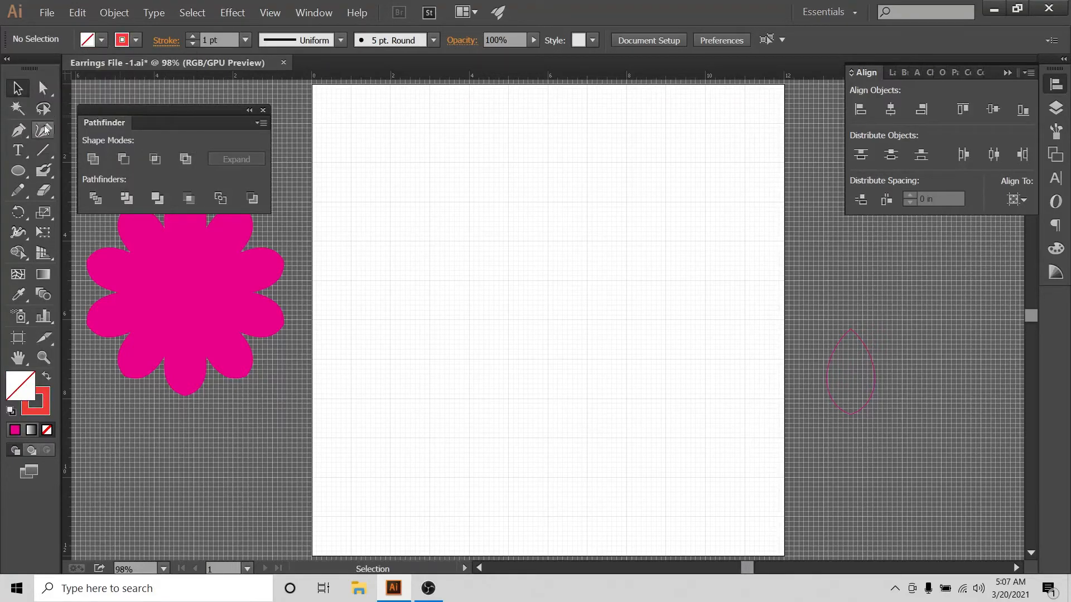
# Draw a closed kite-shaped petal 2 in wide and 3 in tall with the Pen tool, starting at X 6 in, Y 1 in.
pyautogui.click(14, 133)
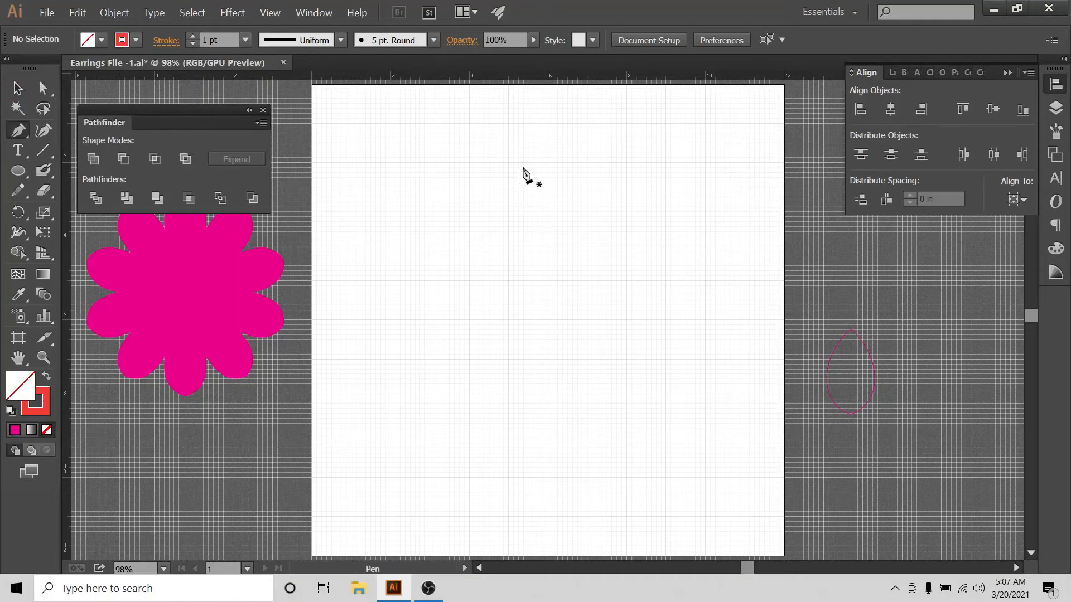
pyautogui.click(548, 123)
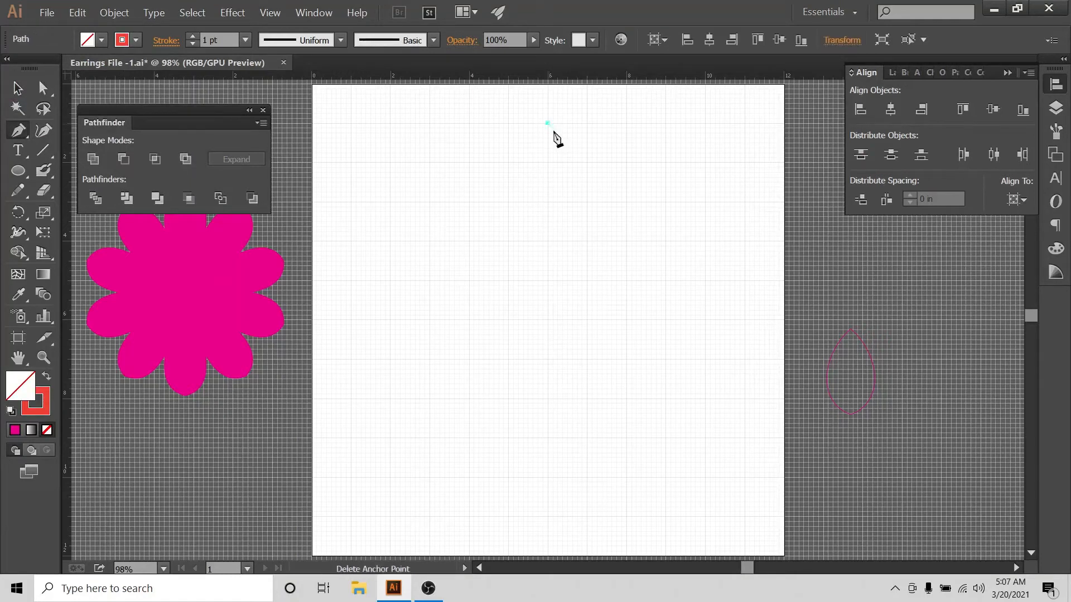
pyautogui.click(587, 162)
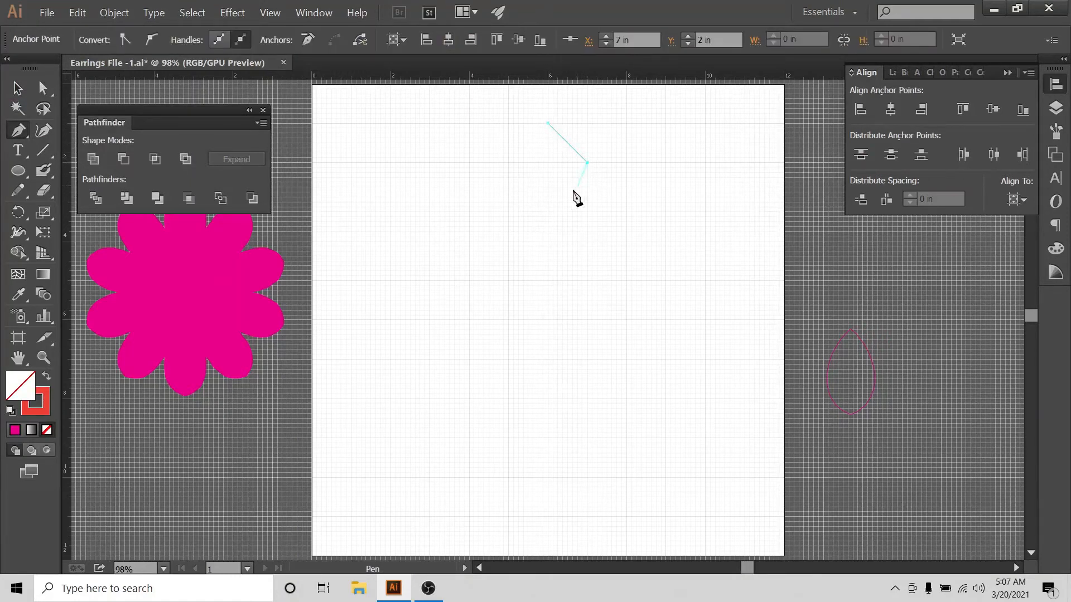
pyautogui.click(547, 241)
pyautogui.click(509, 163)
pyautogui.click(547, 123)
pyautogui.click(17, 88)
# Turn off Snap to Grid, hide the grid, and deselect the kite shape.
pyautogui.click(269, 12)
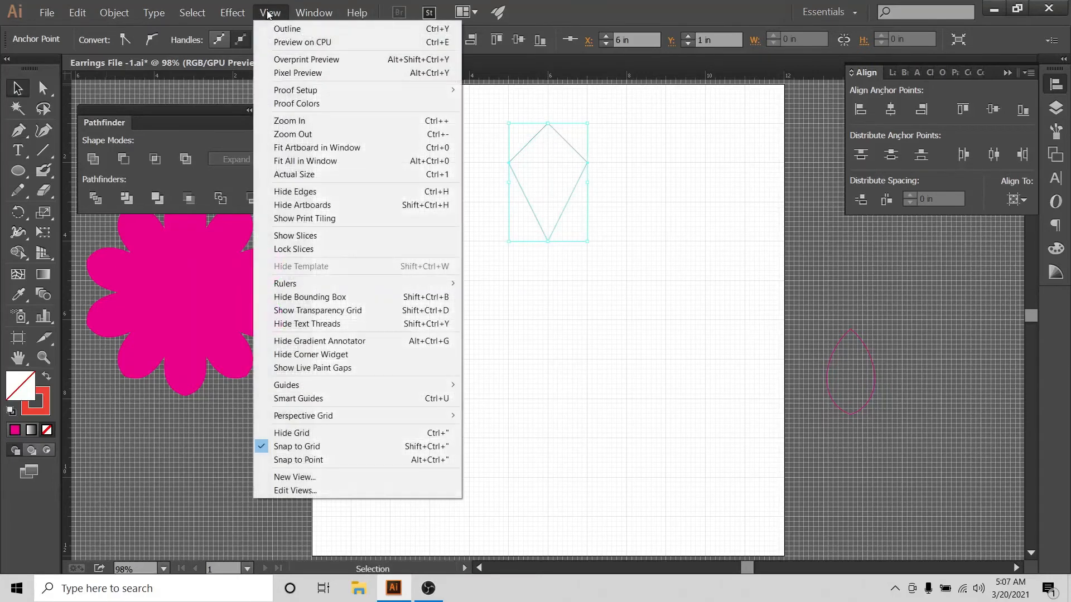
pyautogui.click(296, 446)
pyautogui.click(270, 12)
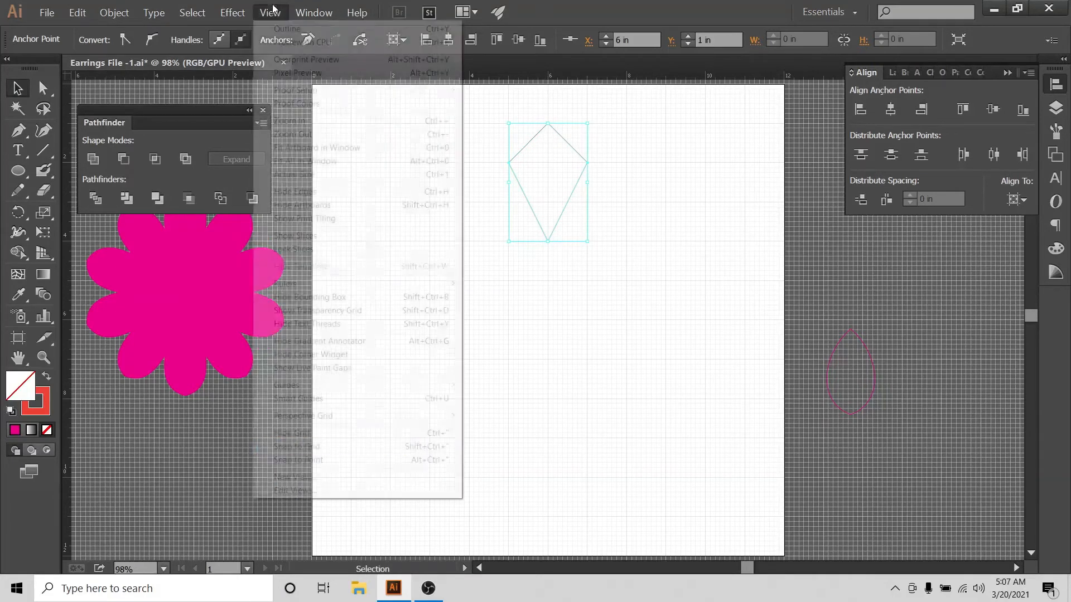
pyautogui.click(330, 432)
pyautogui.click(478, 123)
# Set the kite outline's stroke weight to 6 pt and deselect it.
pyautogui.moveTo(478, 127); pyautogui.dragTo(578, 282)
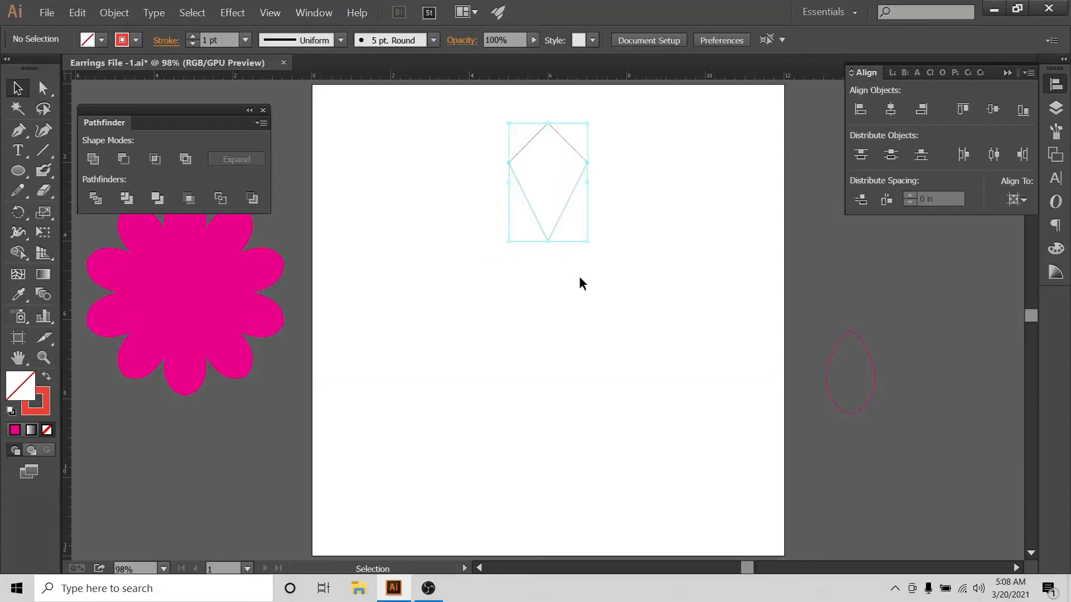
pyautogui.click(191, 37)
pyautogui.click(191, 36)
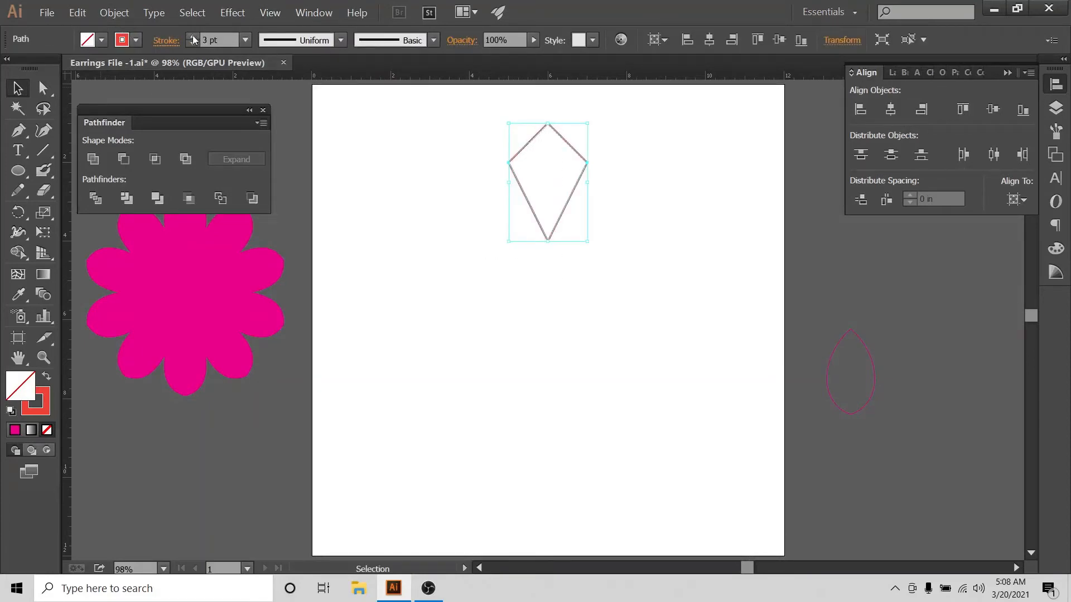
pyautogui.click(191, 37)
pyautogui.click(190, 36)
pyautogui.click(191, 37)
pyautogui.click(441, 171)
# Duplicate the kite outline and move the copy off the artboard, beyond the small magenta petal outline.
pyautogui.moveTo(503, 125); pyautogui.dragTo(688, 359)
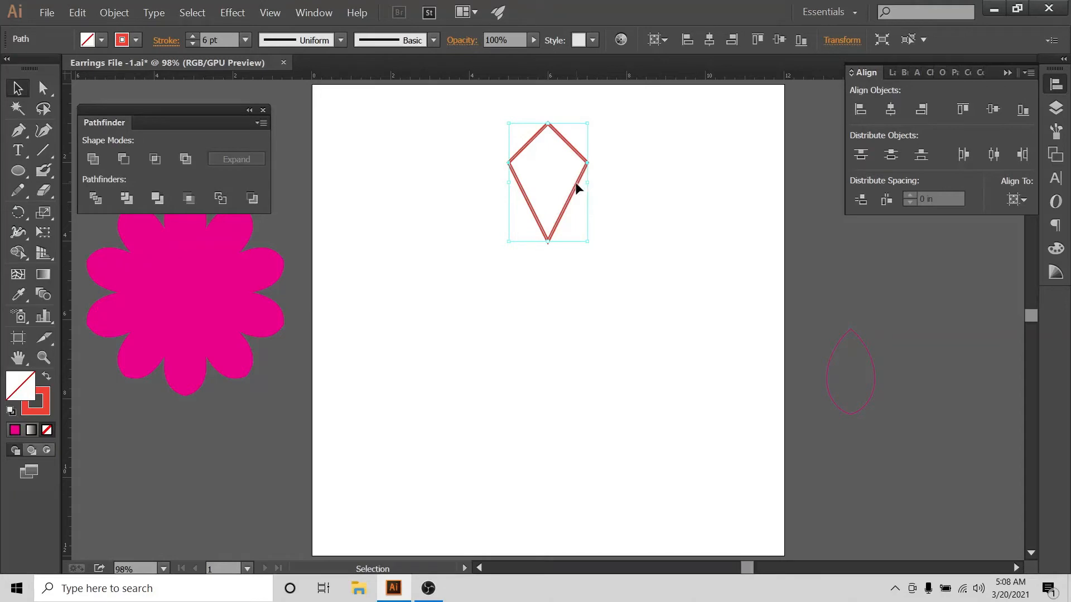
pyautogui.hotkey('ctrl', 'c')
pyautogui.hotkey('ctrl', 'v')
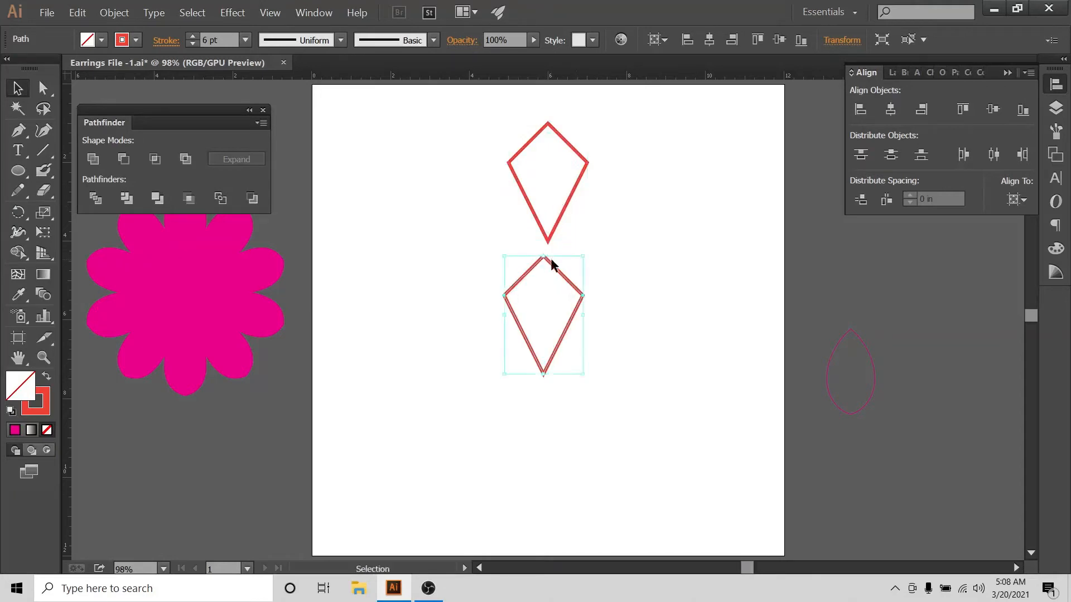
pyautogui.moveTo(550, 267); pyautogui.dragTo(994, 334)
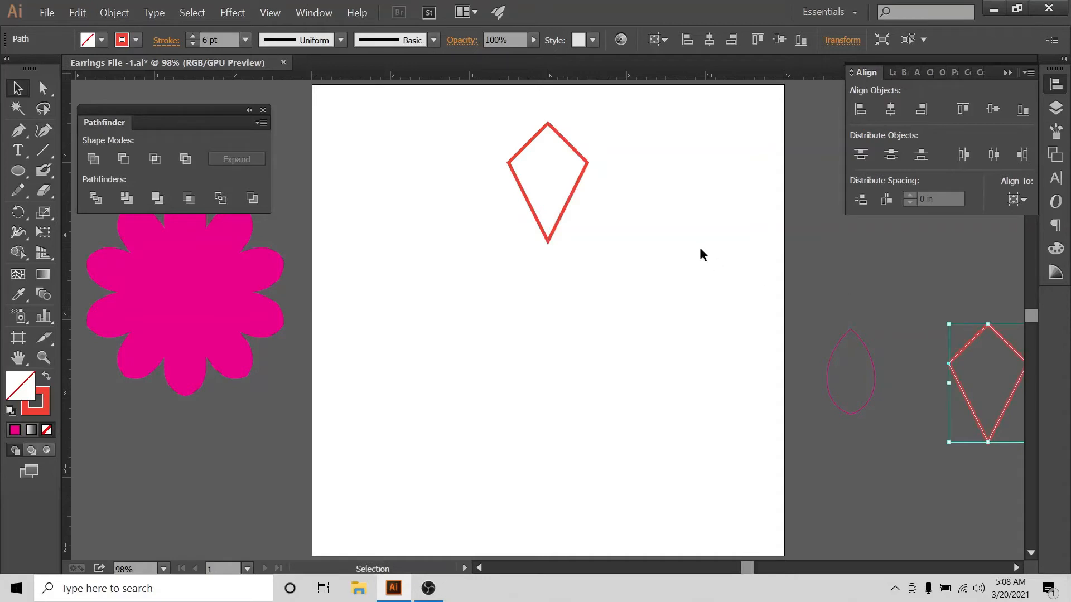
# Swap the fill and stroke of the kite on the artboard so it has a solid red fill, and deselect it.
pyautogui.click(529, 141)
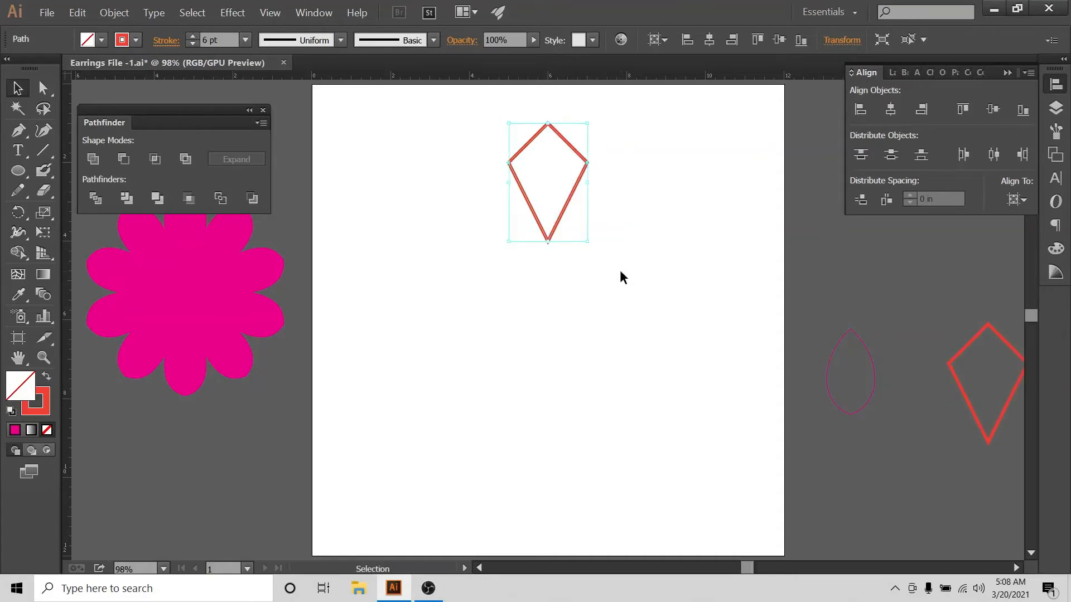
pyautogui.click(47, 376)
pyautogui.click(458, 289)
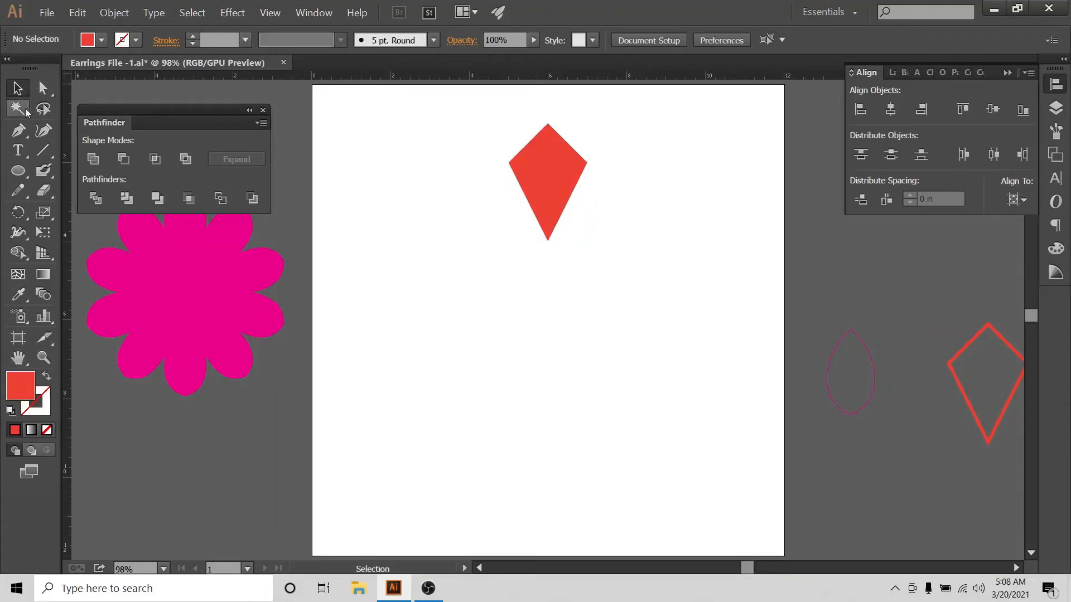
# Place a single anchor point with the Pen tool a short distance below the kite's lower tip.
pyautogui.click(18, 130)
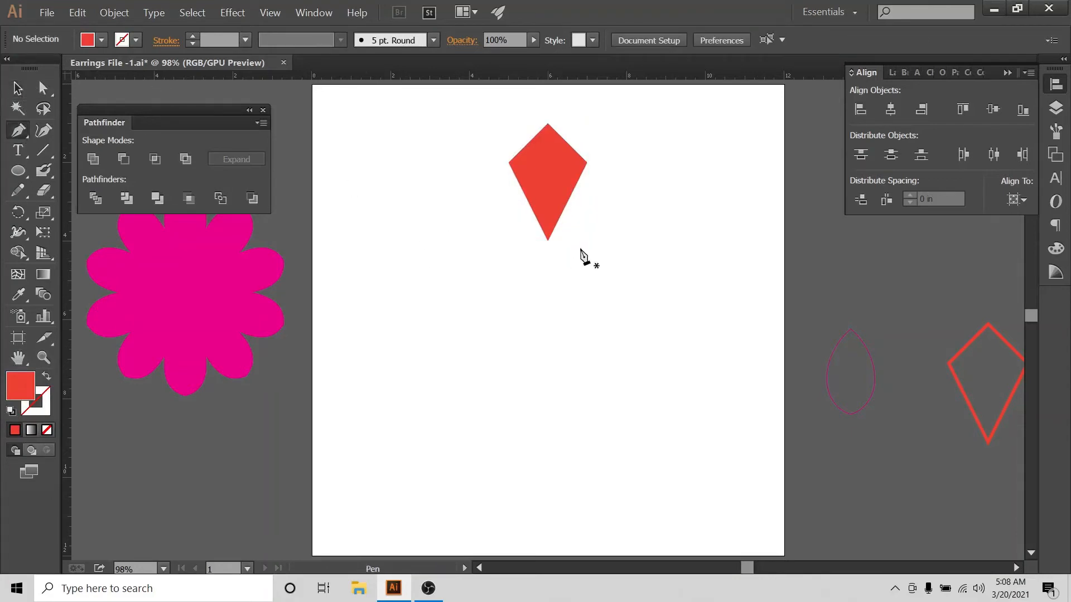
pyautogui.click(546, 261)
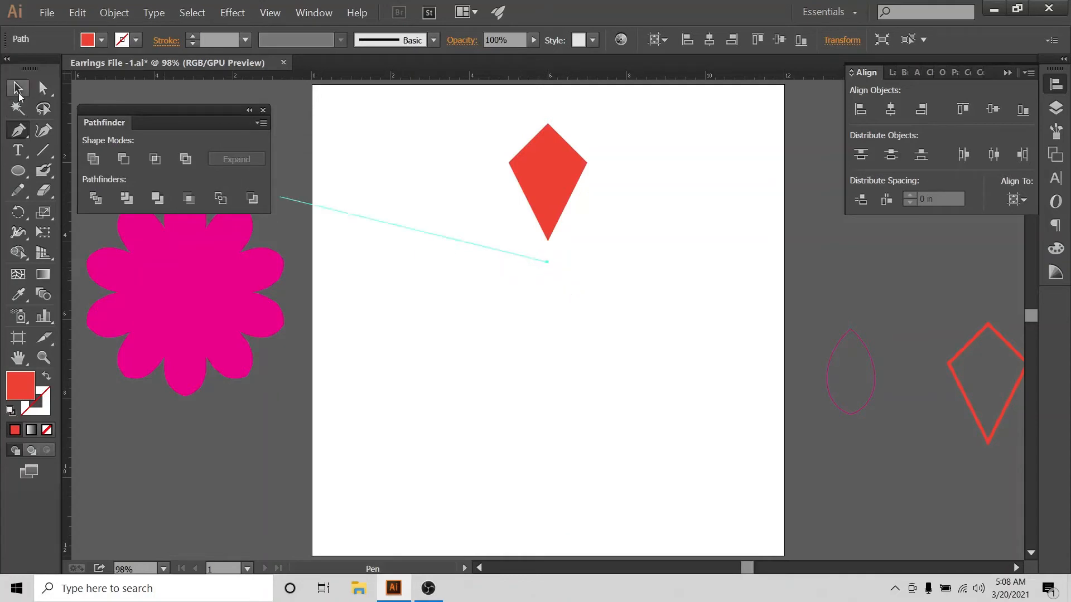
pyautogui.click(19, 88)
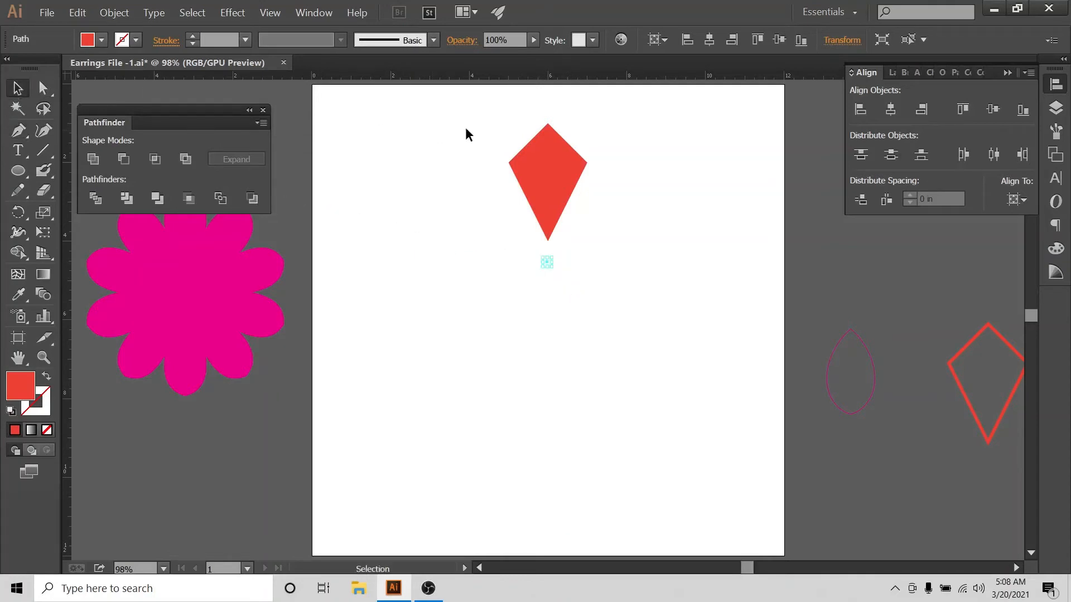
# Center the red kite and the anchor point horizontally on the artboard.
pyautogui.moveTo(467, 126); pyautogui.dragTo(662, 404)
pyautogui.click(1022, 200)
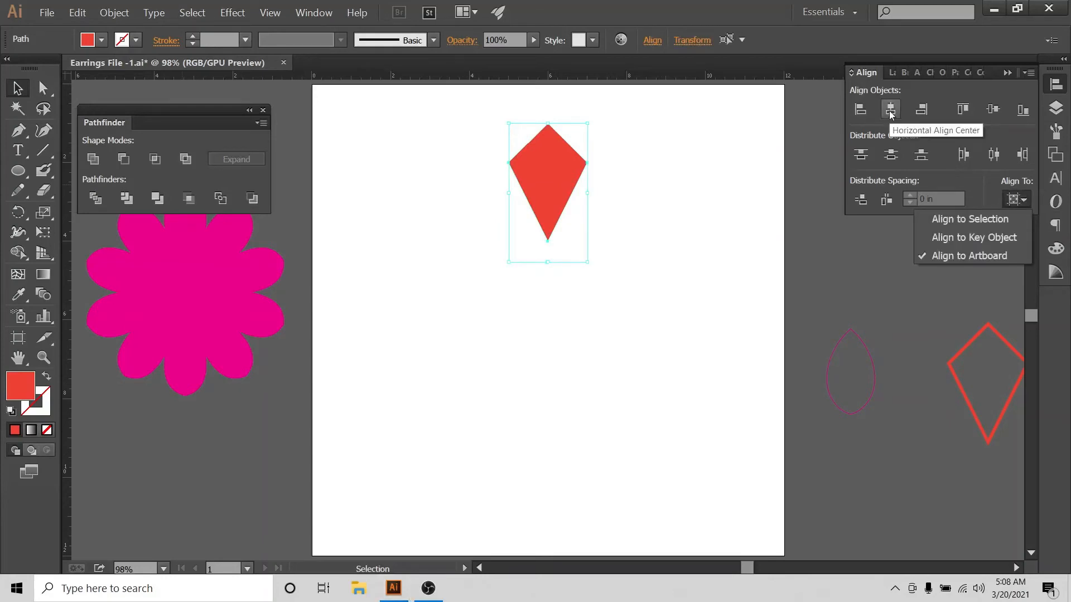
pyautogui.click(890, 112)
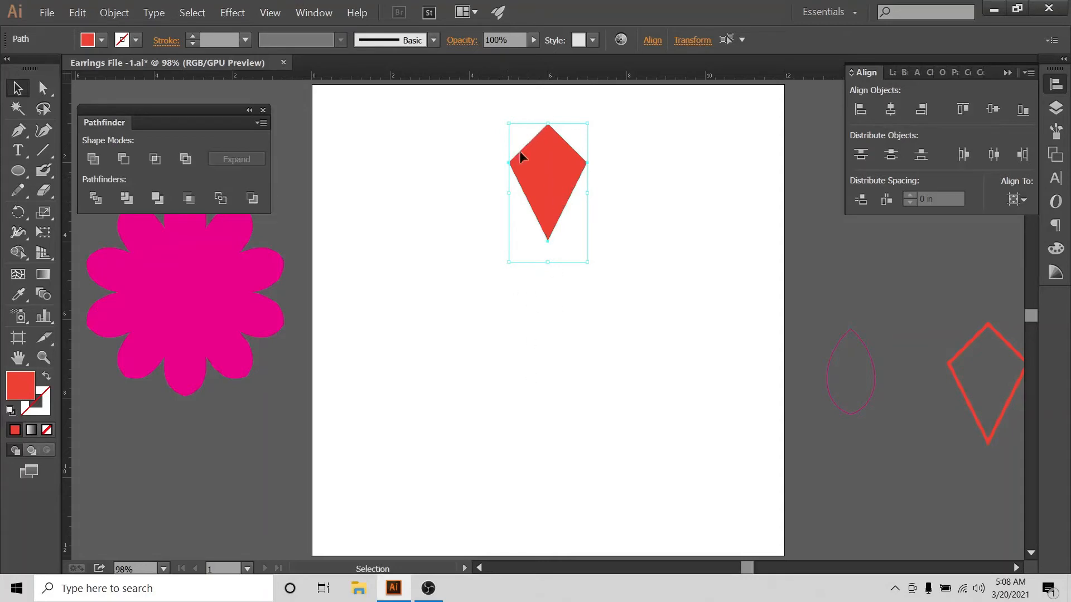
# Group the red kite with the single anchor point below its lower tip.
pyautogui.rightClick(545, 166)
pyautogui.click(607, 224)
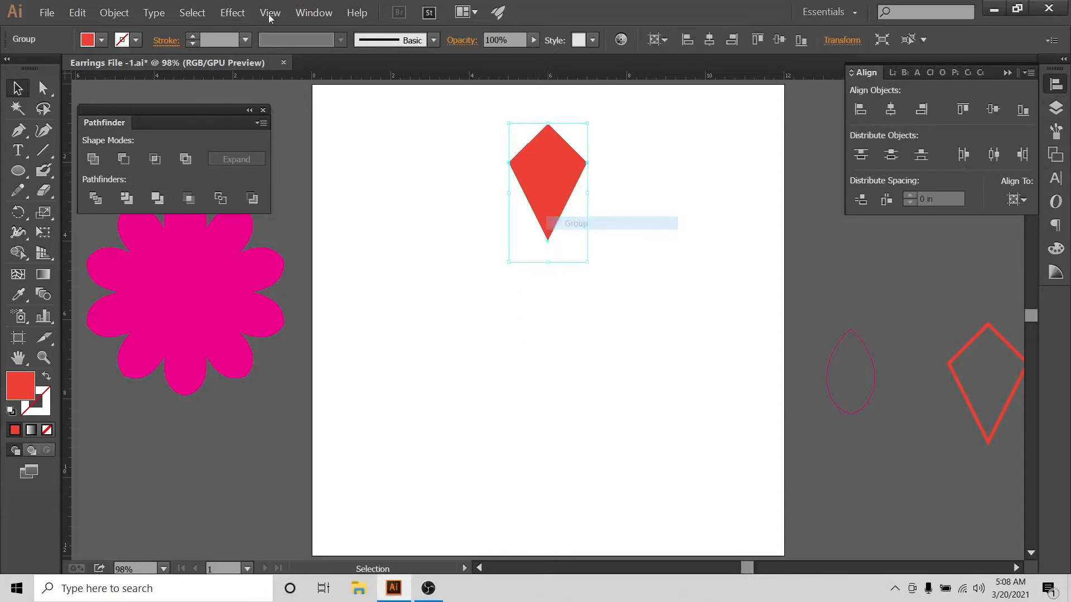
pyautogui.click(233, 12)
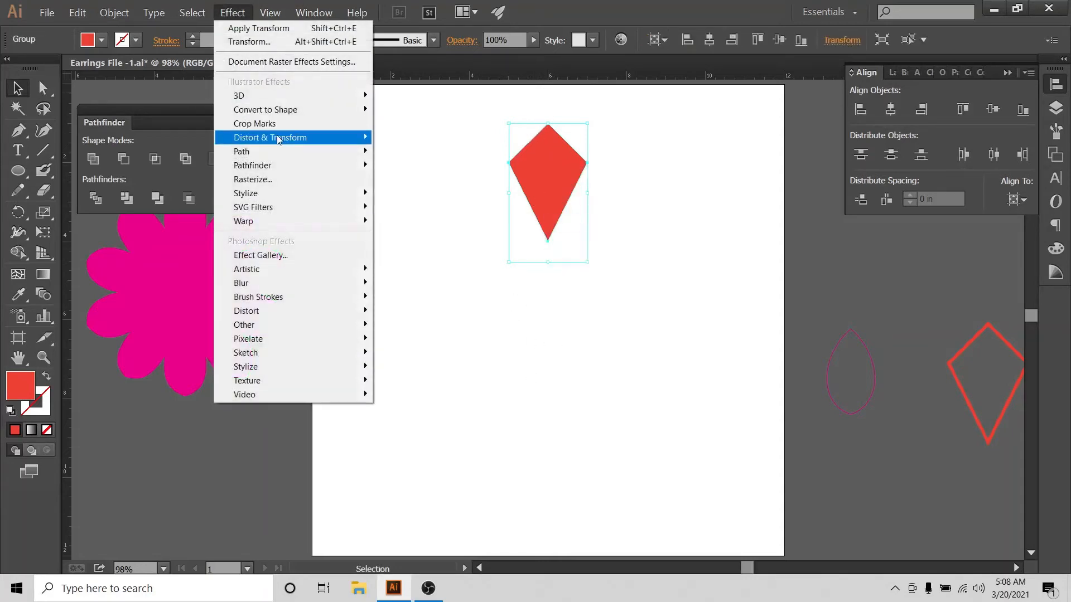
pyautogui.moveTo(278, 140)
pyautogui.click(499, 106)
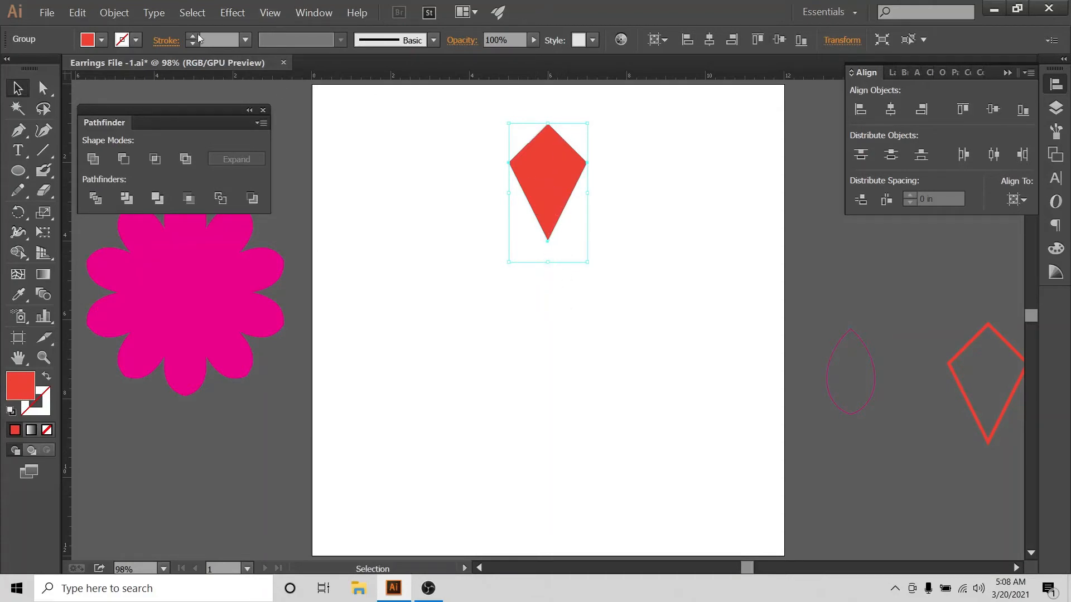
# Apply a Transform effect to the kite group with 10 copies and a rotation angle of 360/10 degrees, with preview on.
pyautogui.click(223, 12)
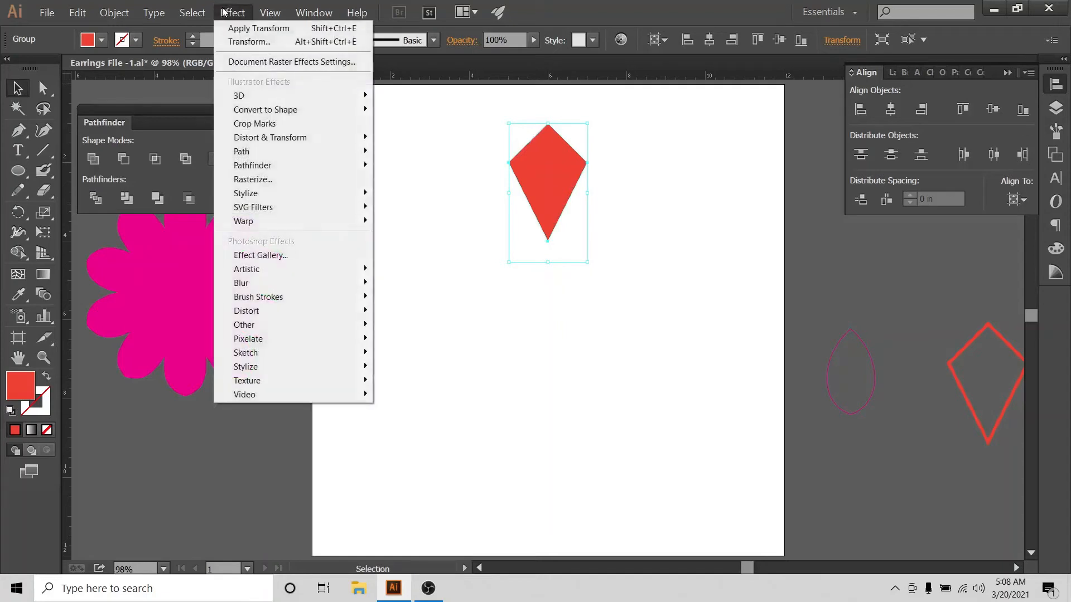
pyautogui.moveTo(334, 138)
pyautogui.click(436, 177)
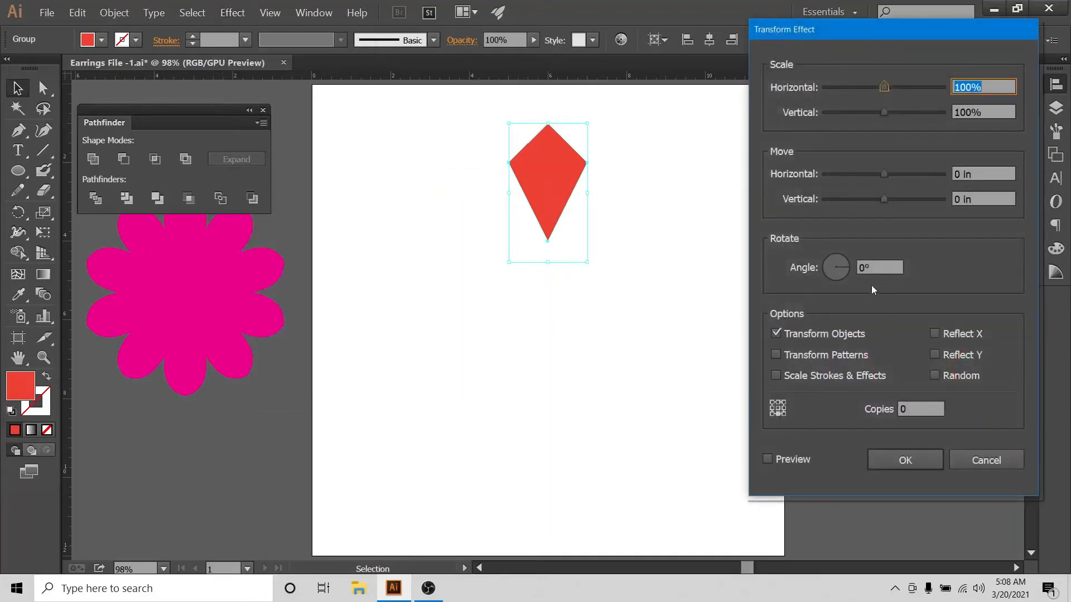
pyautogui.click(879, 268)
pyautogui.click(896, 409)
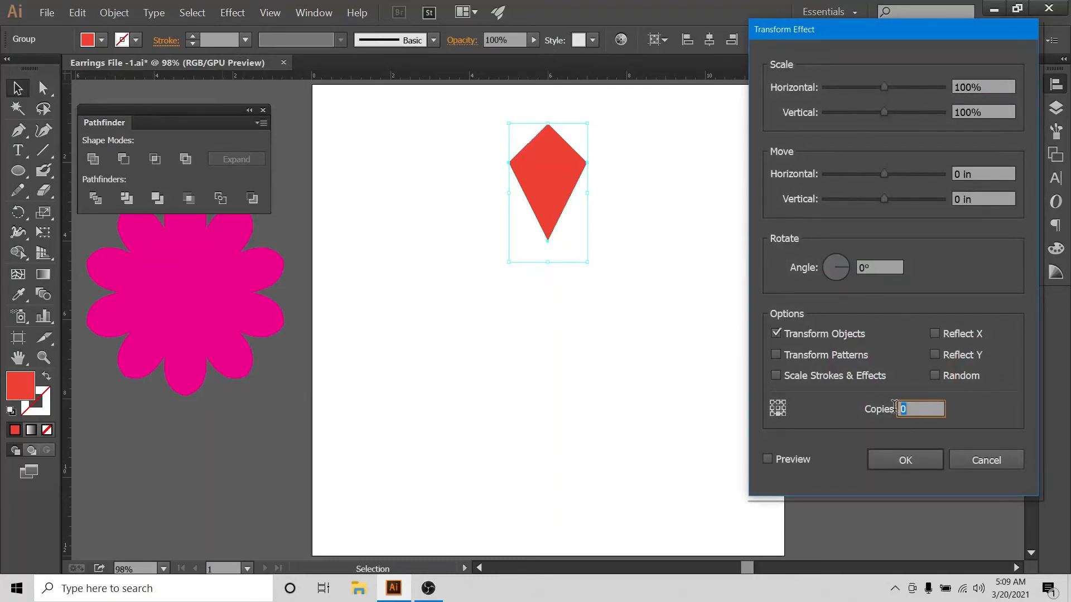
pyautogui.write('10')
pyautogui.click(878, 268)
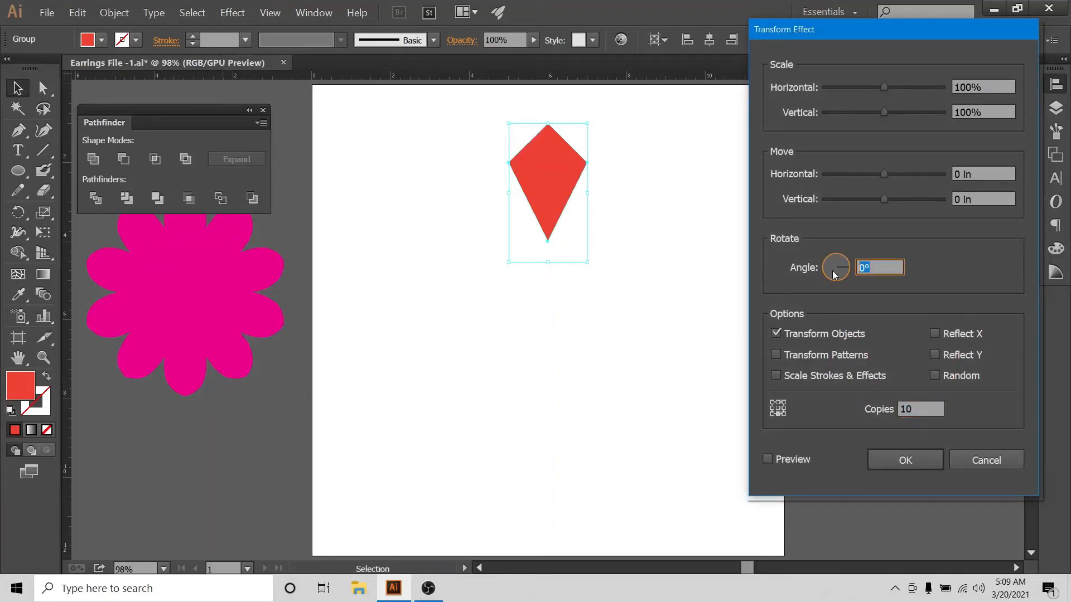
pyautogui.write('360/10')
pyautogui.click(766, 459)
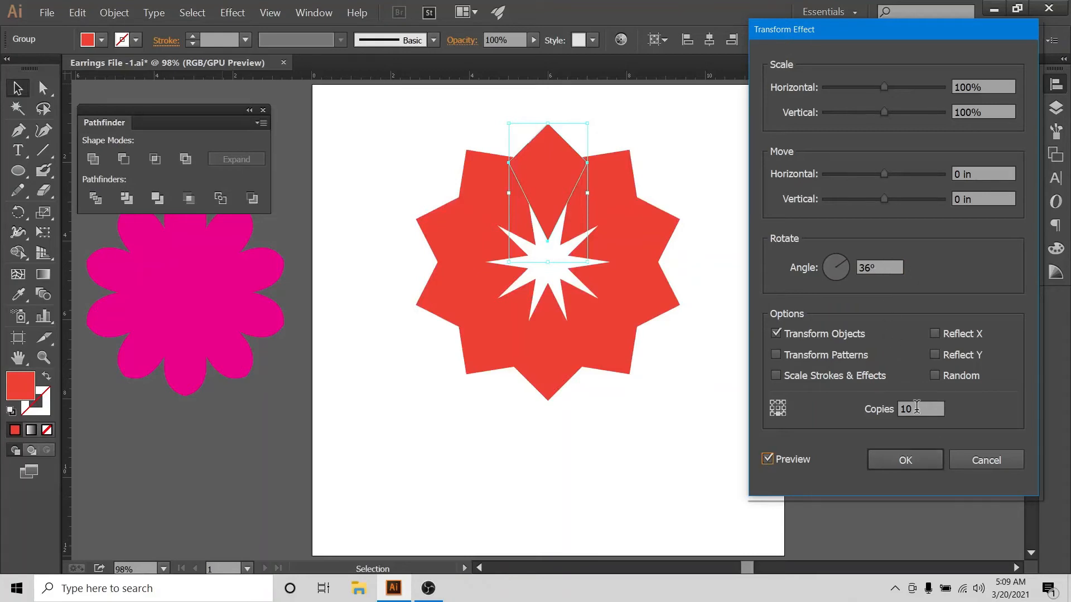
pyautogui.click(933, 459)
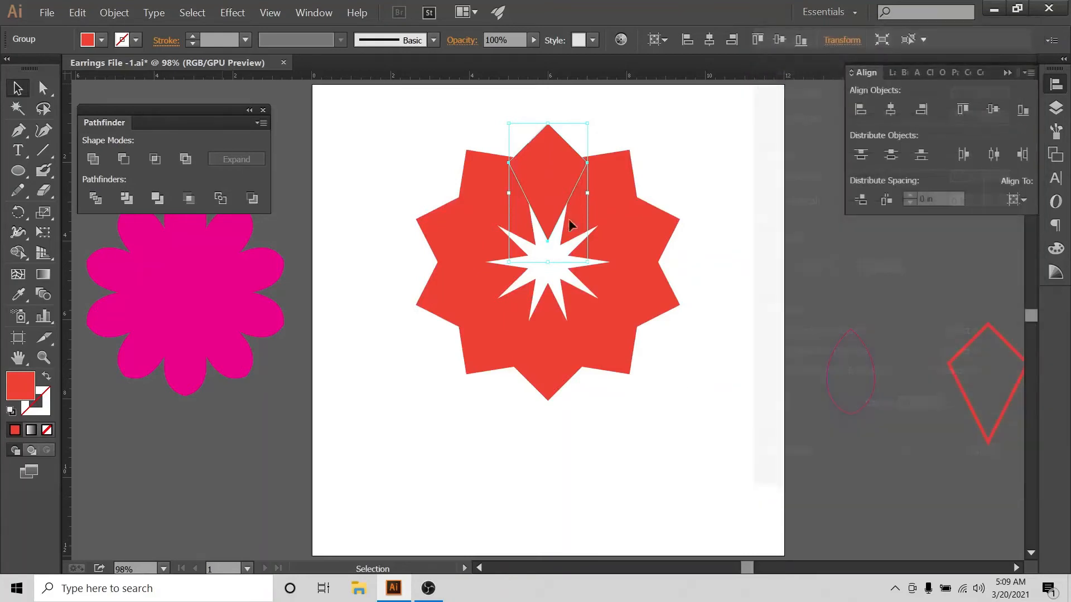
# Isolate the kite path inside its group and stretch it downward past the group's anchor point.
pyautogui.click(657, 144)
pyautogui.click(547, 168)
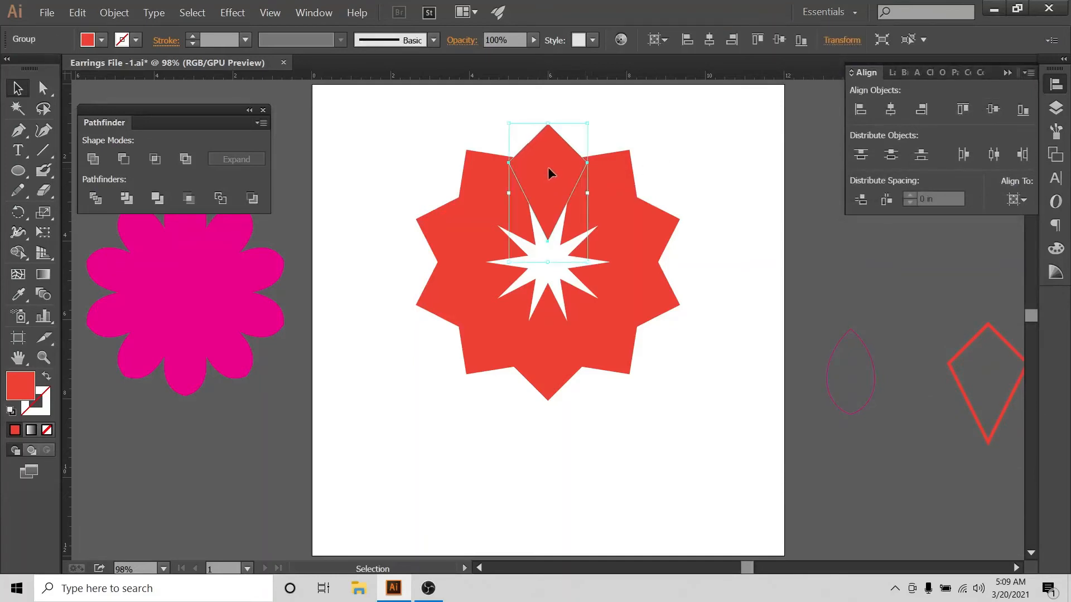
pyautogui.doubleClick(548, 168)
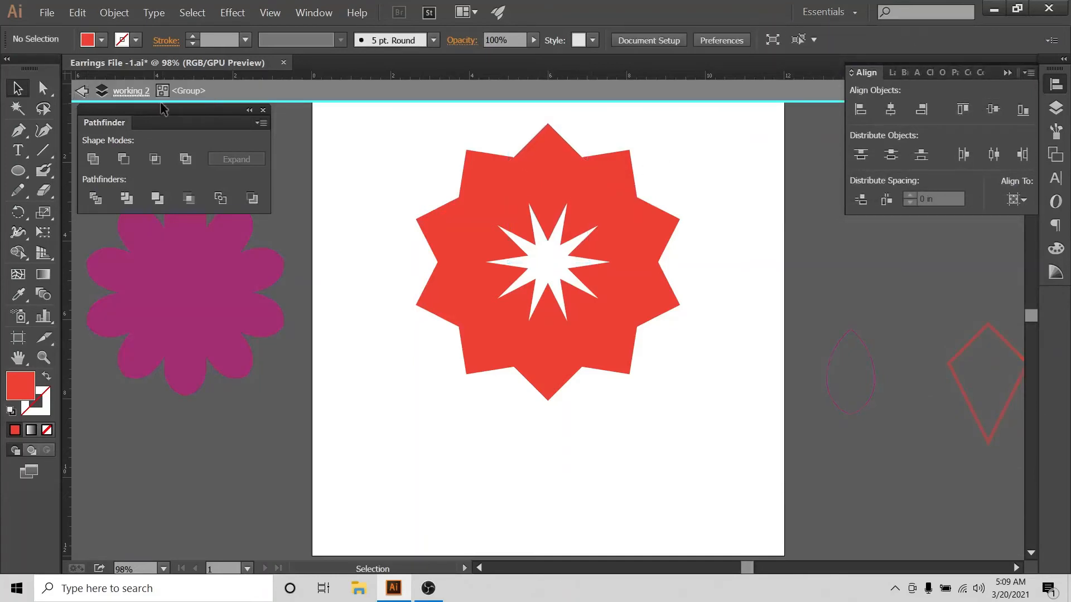
pyautogui.doubleClick(541, 183)
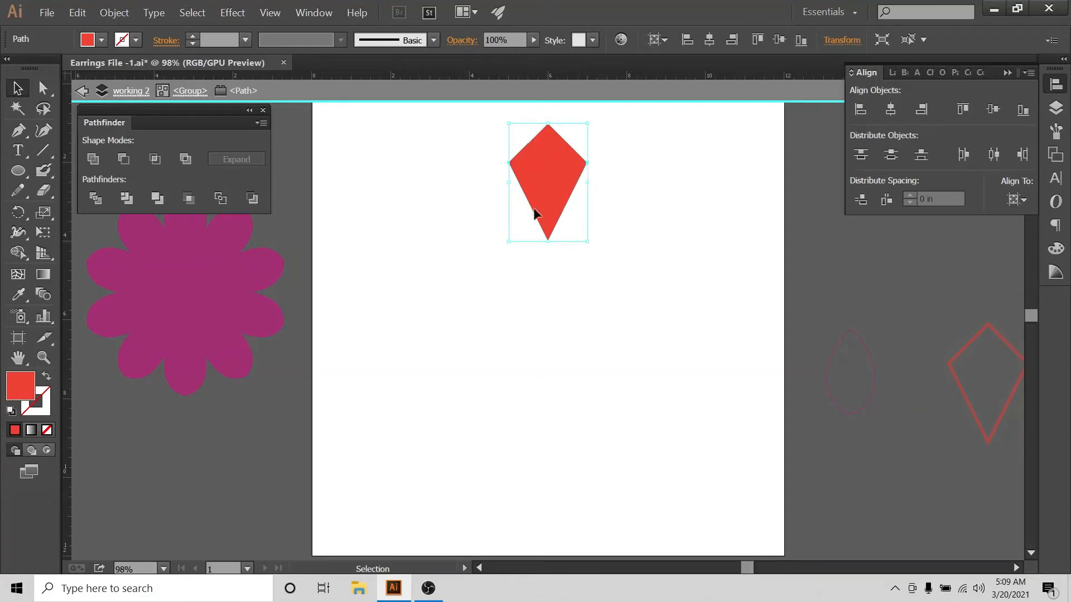
pyautogui.moveTo(548, 241); pyautogui.dragTo(542, 289)
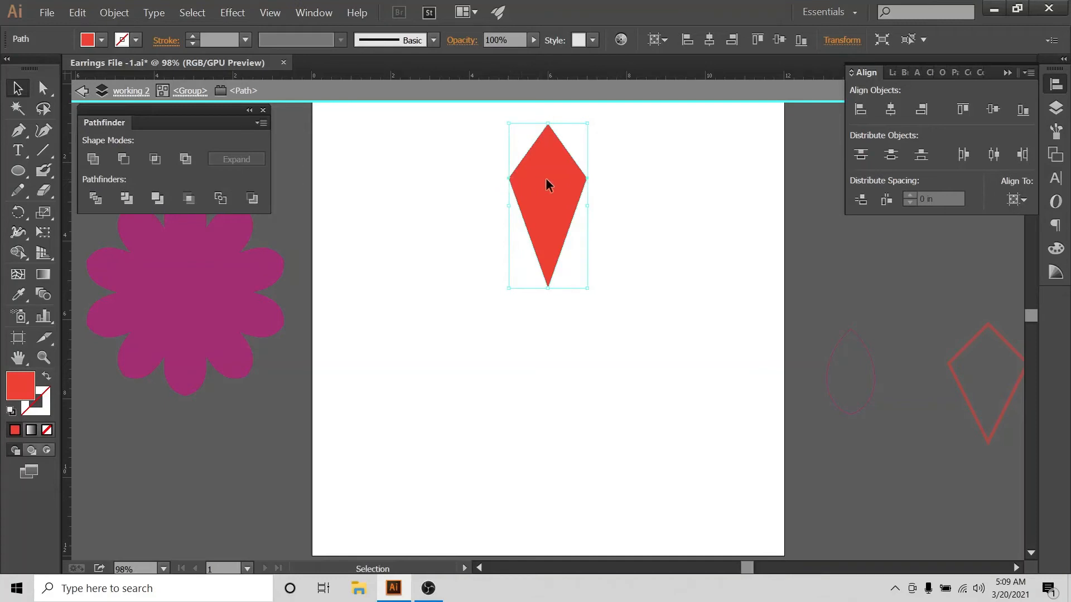
# Narrow the isolated kite slightly to open thin gaps between the petals, and exit isolation mode.
pyautogui.click(627, 190)
pyautogui.click(515, 174)
pyautogui.moveTo(588, 209); pyautogui.dragTo(574, 210)
pyautogui.click(82, 90)
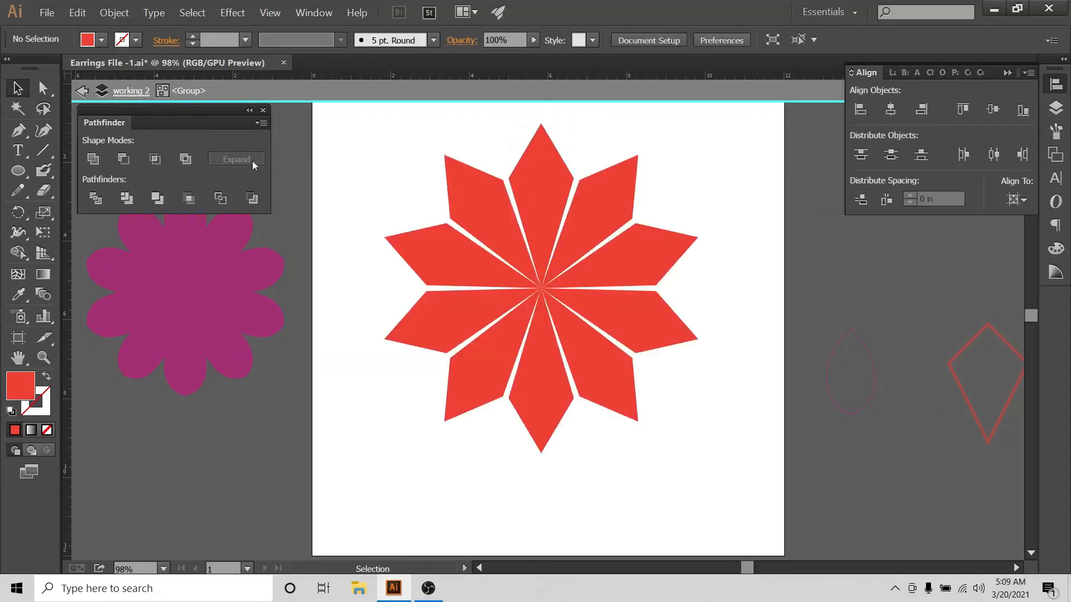
pyautogui.click(82, 91)
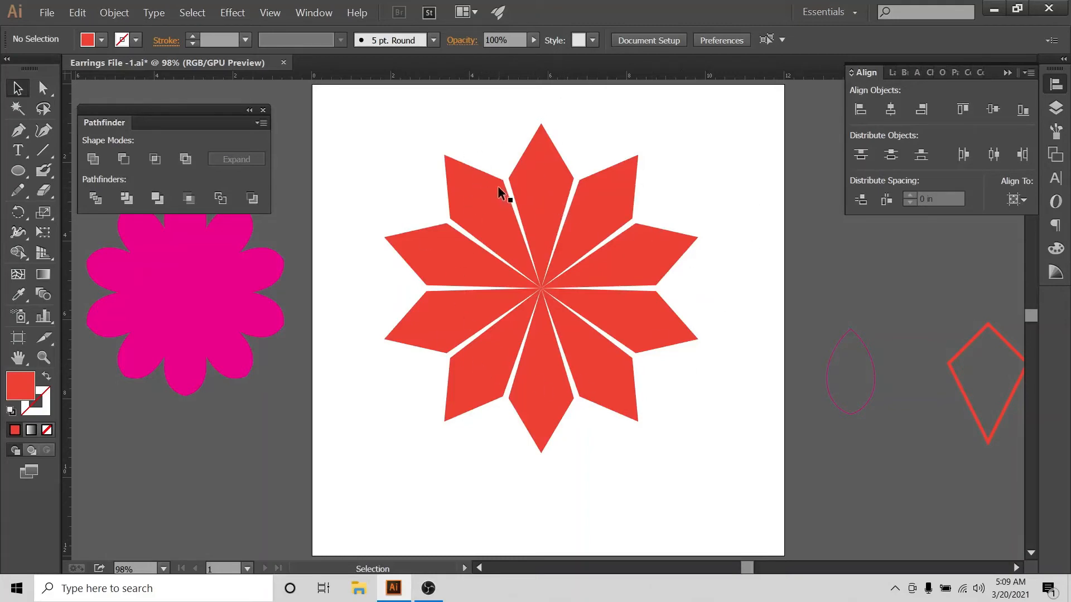
# Nudge the inner tip point of the upper vertical petal straight down in small increments to widen the petal gaps, and deselect it.
pyautogui.click(537, 195)
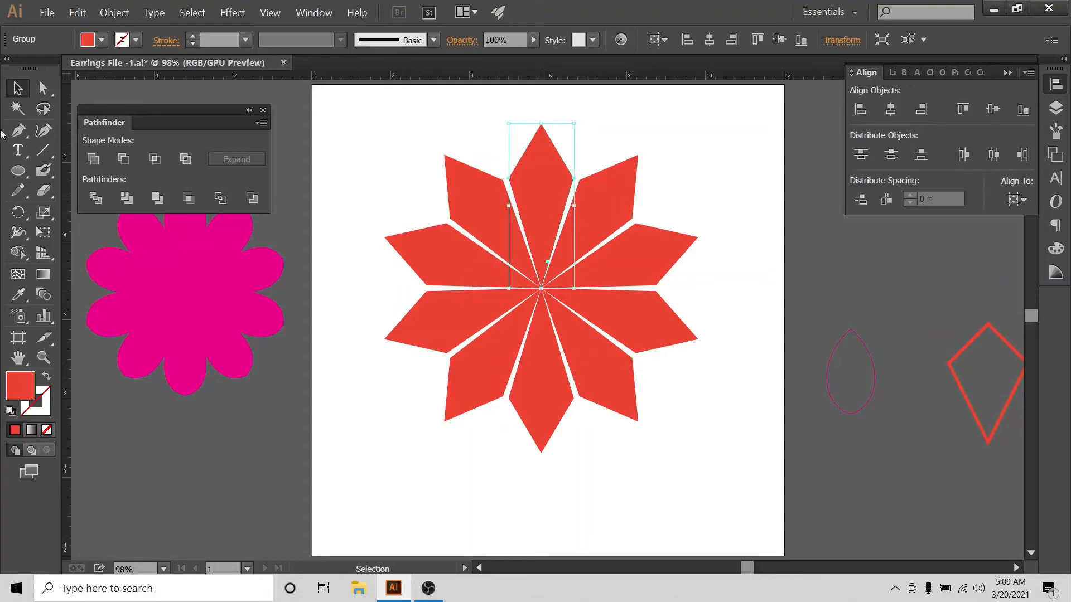
pyautogui.click(45, 88)
pyautogui.click(45, 89)
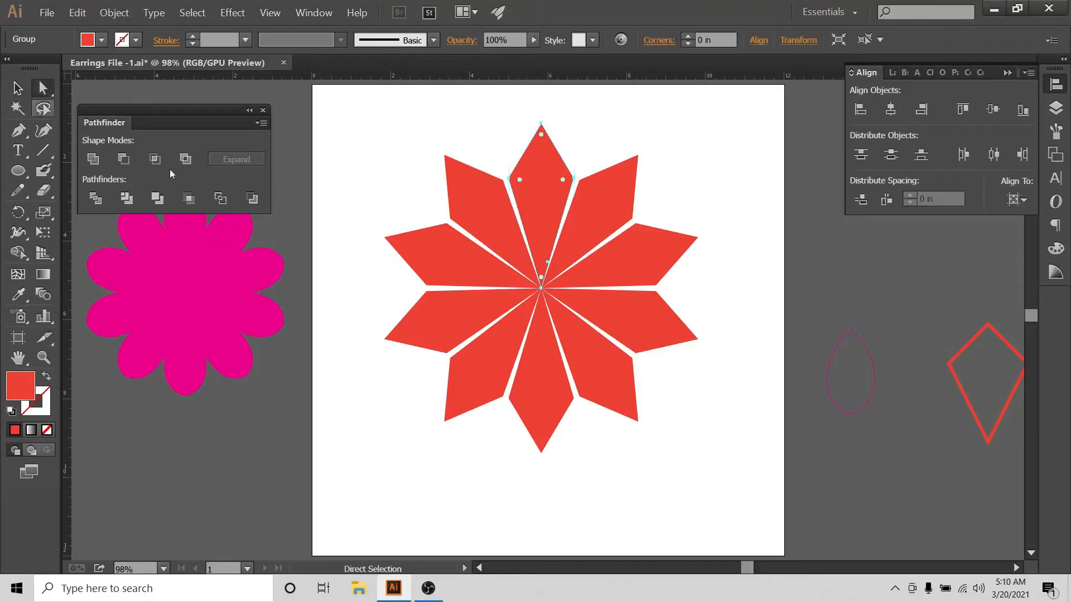
pyautogui.click(542, 288)
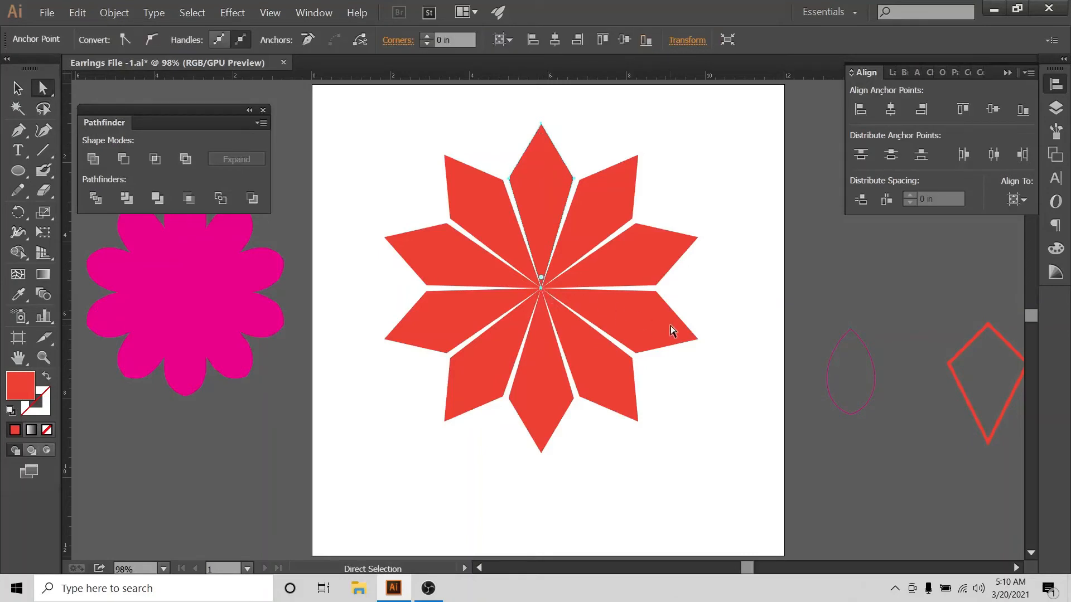
pyautogui.press('Down')
pyautogui.press('Down')
pyautogui.press('Down')
pyautogui.press('Down')
pyautogui.press('Down')
pyautogui.press('Down')
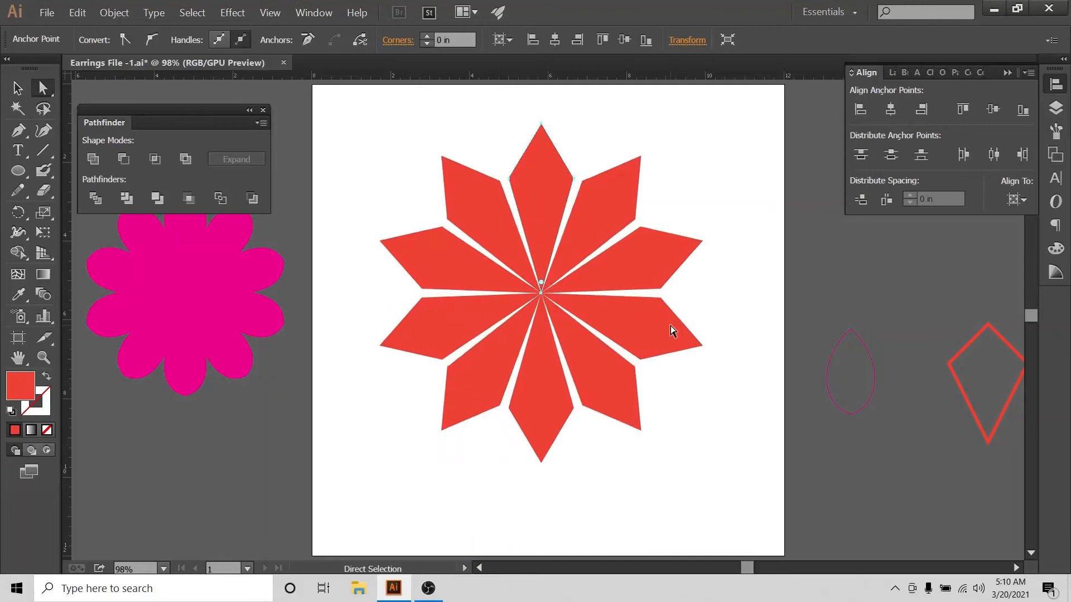
pyautogui.press('Down')
pyautogui.press('Down')
pyautogui.press('Down')
pyautogui.press('Down')
pyautogui.press('Down')
pyautogui.press('Down')
pyautogui.press('Down')
pyautogui.press('Down')
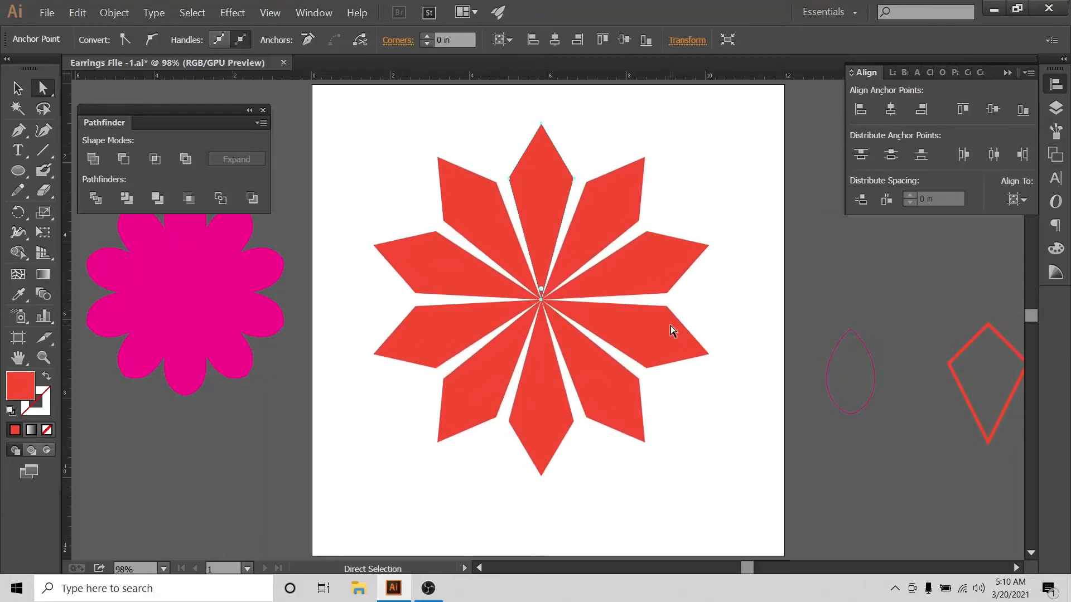
pyautogui.press('Down')
pyautogui.press('Down')
pyautogui.press('Down')
pyautogui.press('Down')
pyautogui.press('Down')
pyautogui.press('Down')
pyautogui.press('Down')
pyautogui.press('Down')
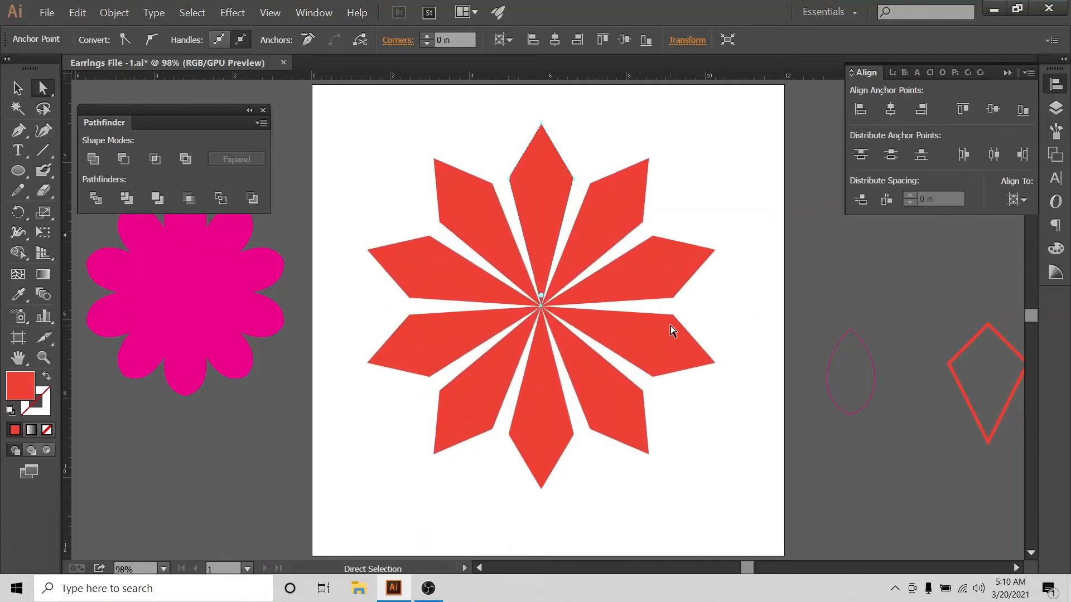
pyautogui.press('Down')
pyautogui.press('Down')
pyautogui.press('Down')
pyautogui.press('Down')
pyautogui.press('Down')
pyautogui.press('Down')
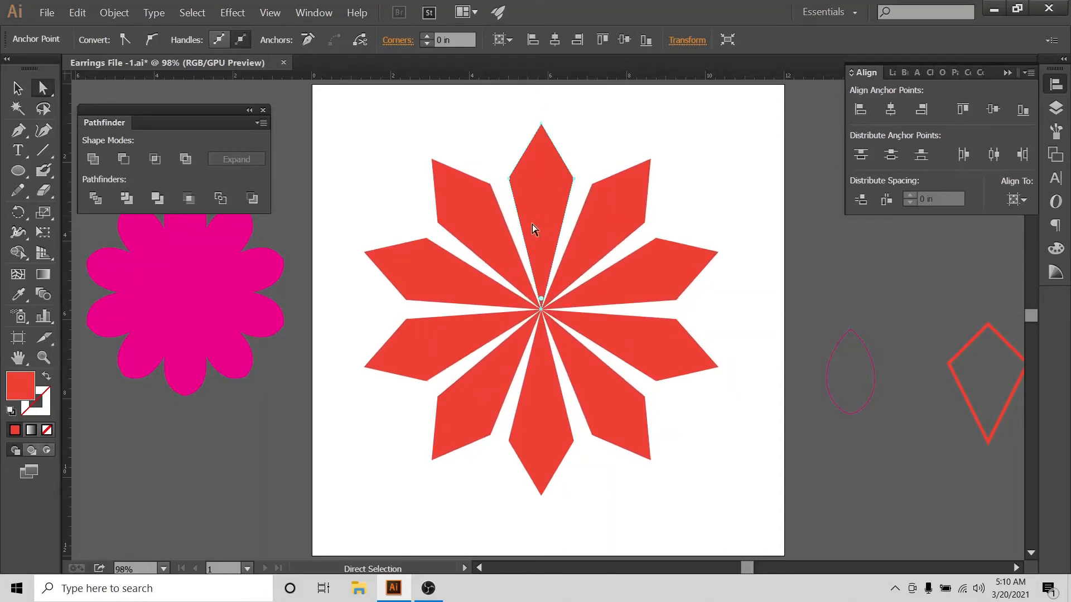
pyautogui.click(17, 88)
pyautogui.click(301, 105)
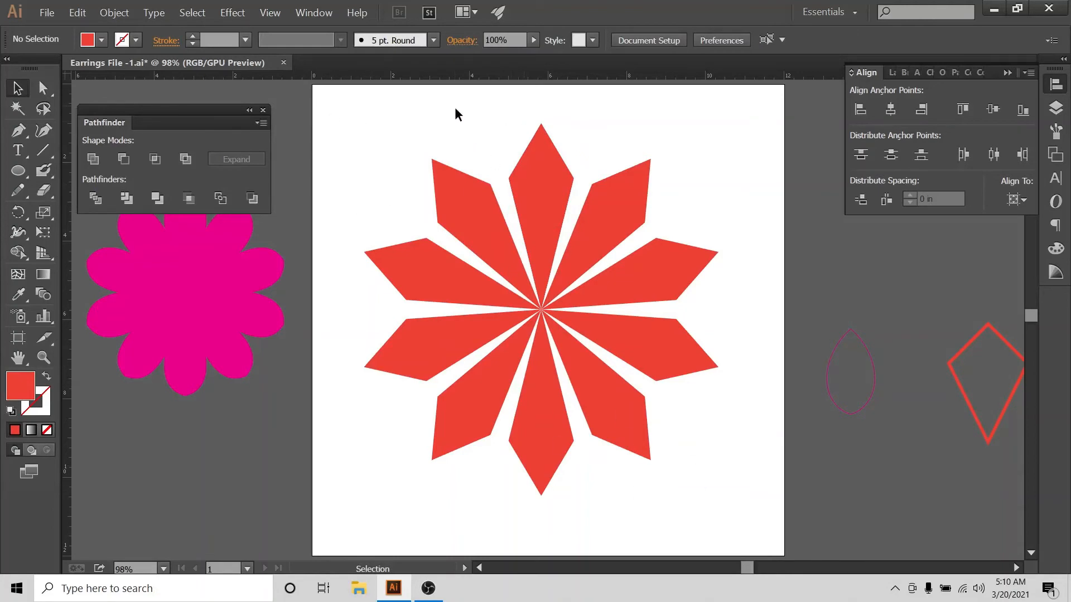
# Expand the appearance of the rotated petal group, unite the petals with Pathfinder, and deselect the flower.
pyautogui.moveTo(455, 108); pyautogui.dragTo(654, 383)
pyautogui.click(125, 13)
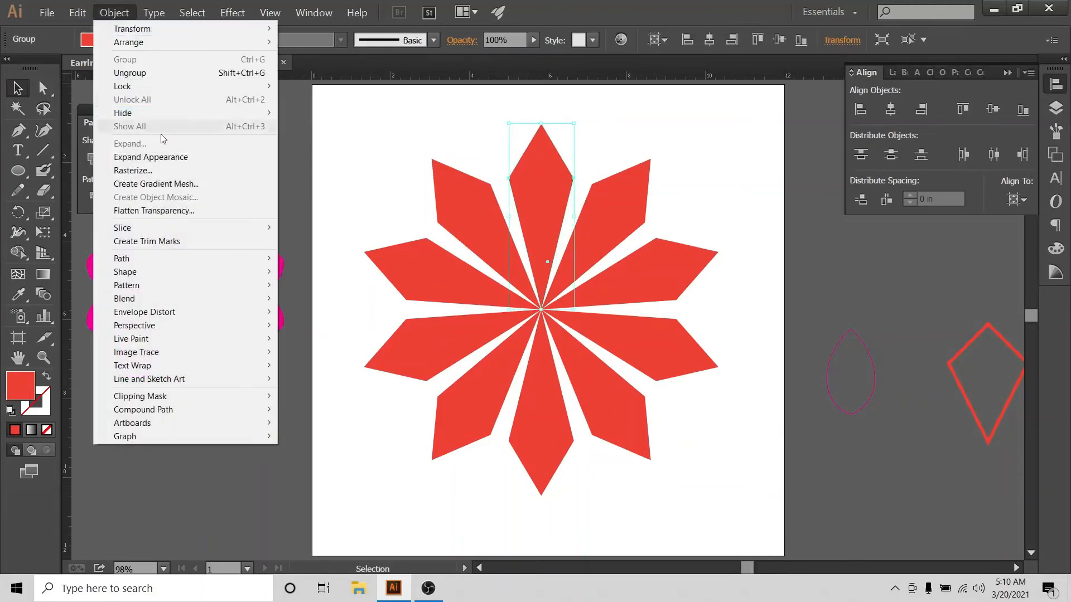
pyautogui.click(154, 156)
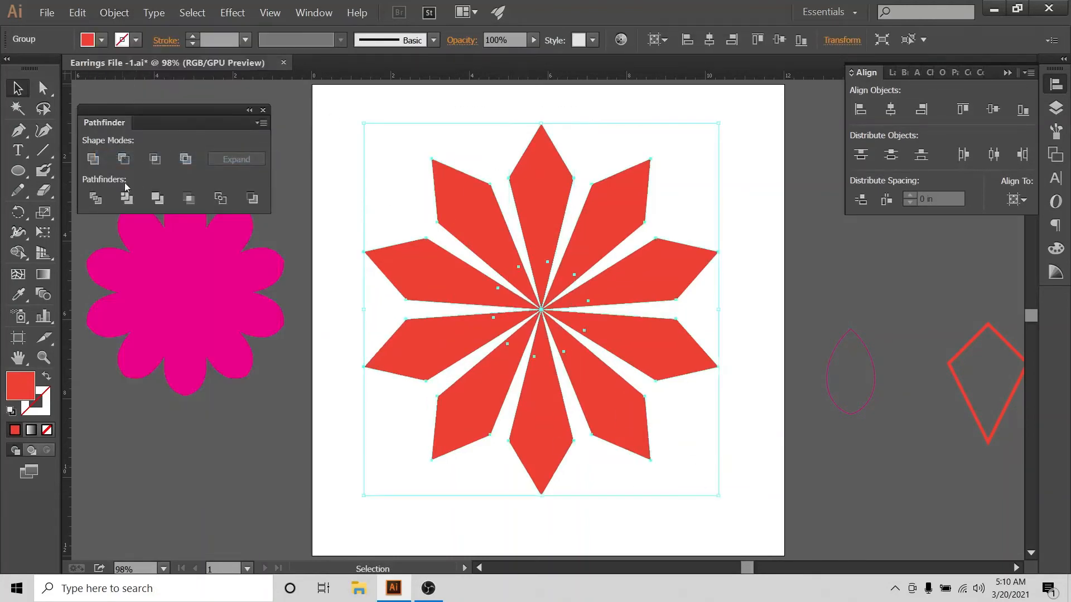
pyautogui.click(92, 159)
pyautogui.click(783, 196)
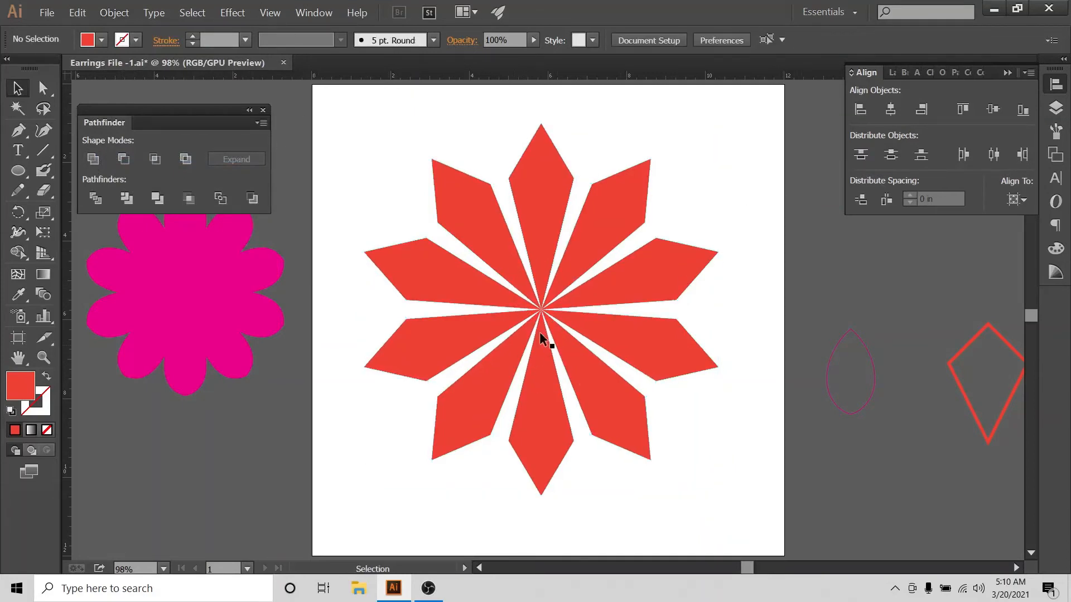
# Draw a red circle from the flower's center with the Ellipse tool and enlarge it over the petals' inner ends.
pyautogui.click(18, 171)
pyautogui.click(75, 210)
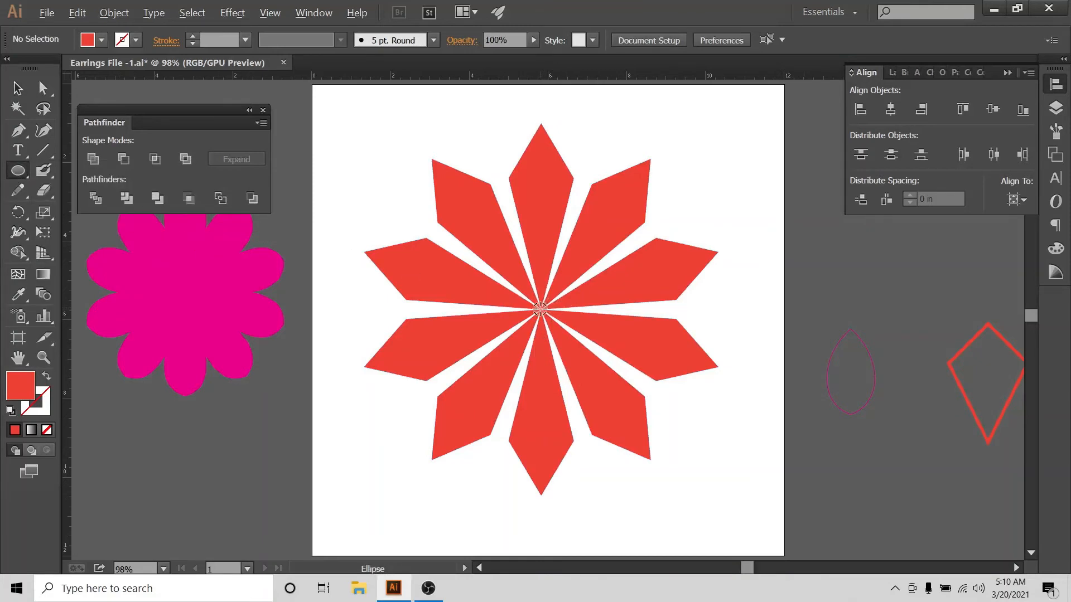
pyautogui.moveTo(540, 308); pyautogui.dragTo(583, 352)
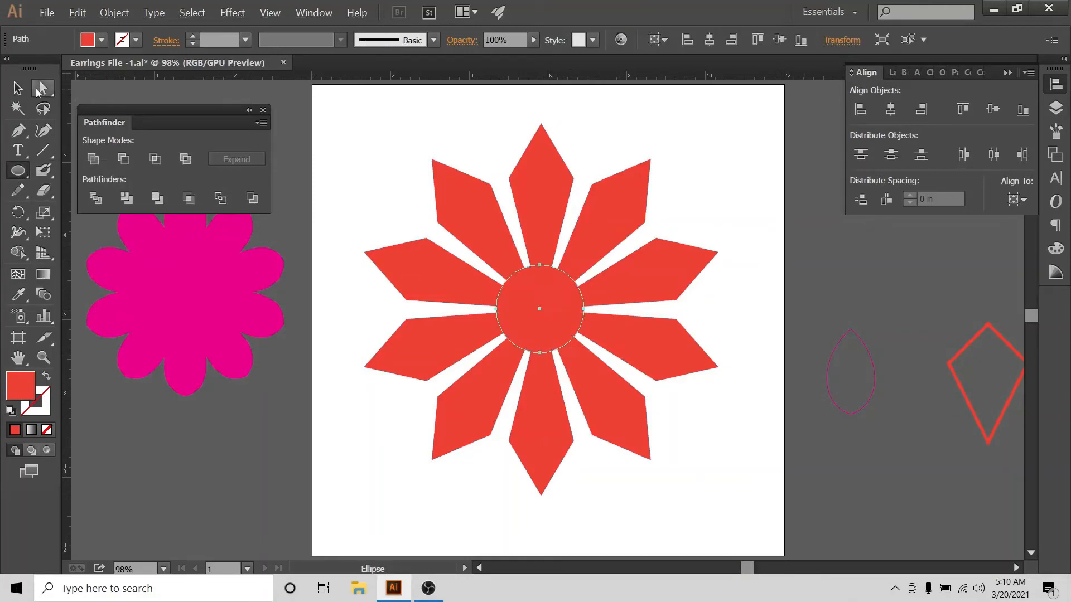
pyautogui.click(18, 87)
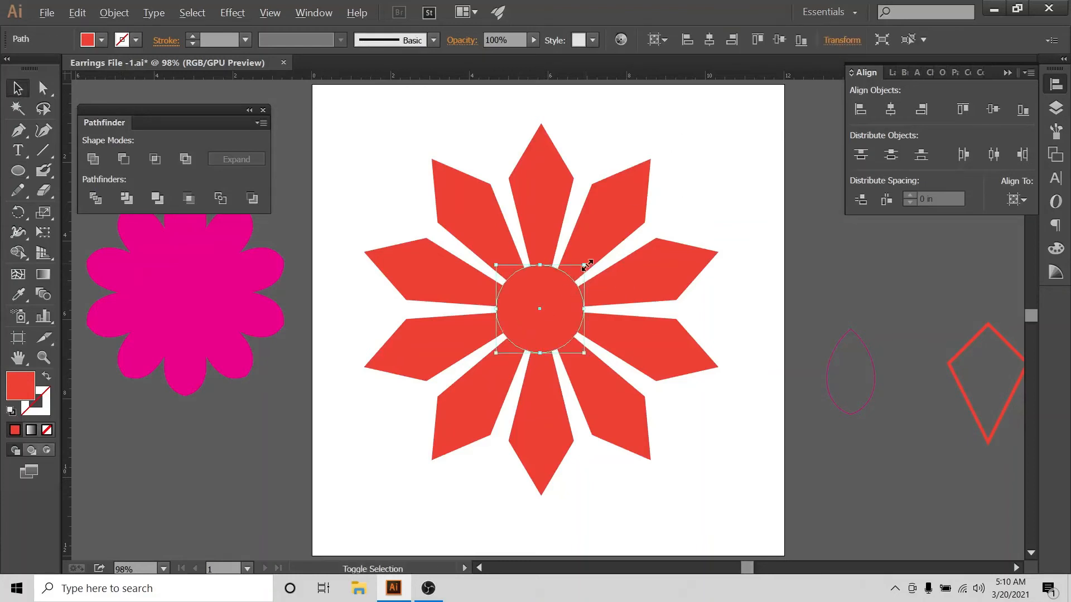
pyautogui.moveTo(587, 265); pyautogui.dragTo(609, 239)
pyautogui.click(701, 173)
# Center the petals and the circle horizontally and vertically on the artboard.
pyautogui.moveTo(709, 135); pyautogui.dragTo(520, 393)
pyautogui.click(1017, 199)
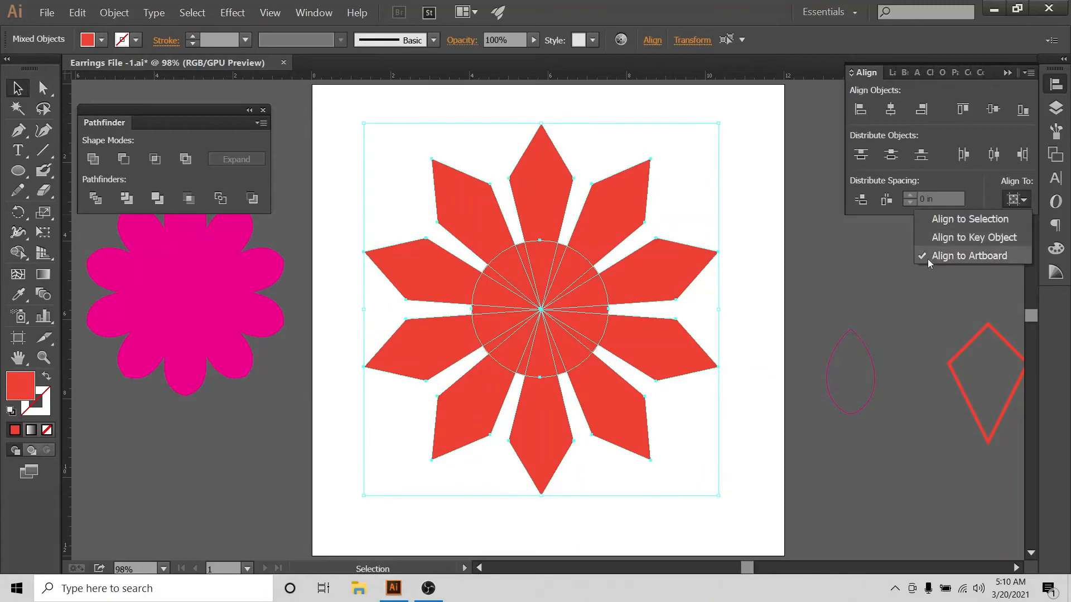
pyautogui.click(891, 109)
pyautogui.click(994, 109)
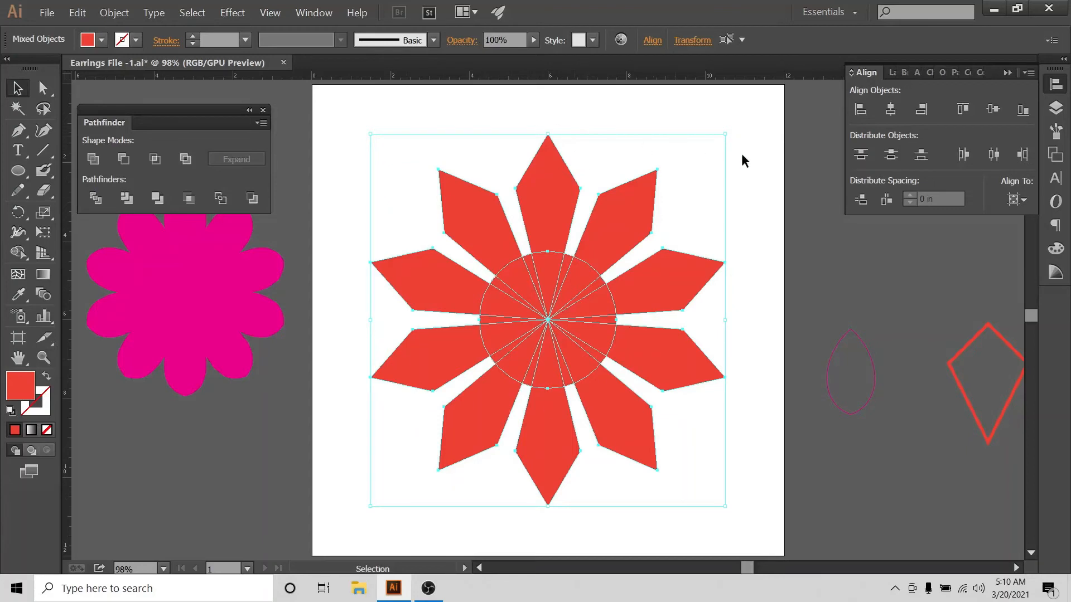
# Unite the petals and the center circle into a single flower shape, and deselect it.
pyautogui.moveTo(652, 108); pyautogui.dragTo(485, 399)
pyautogui.click(114, 12)
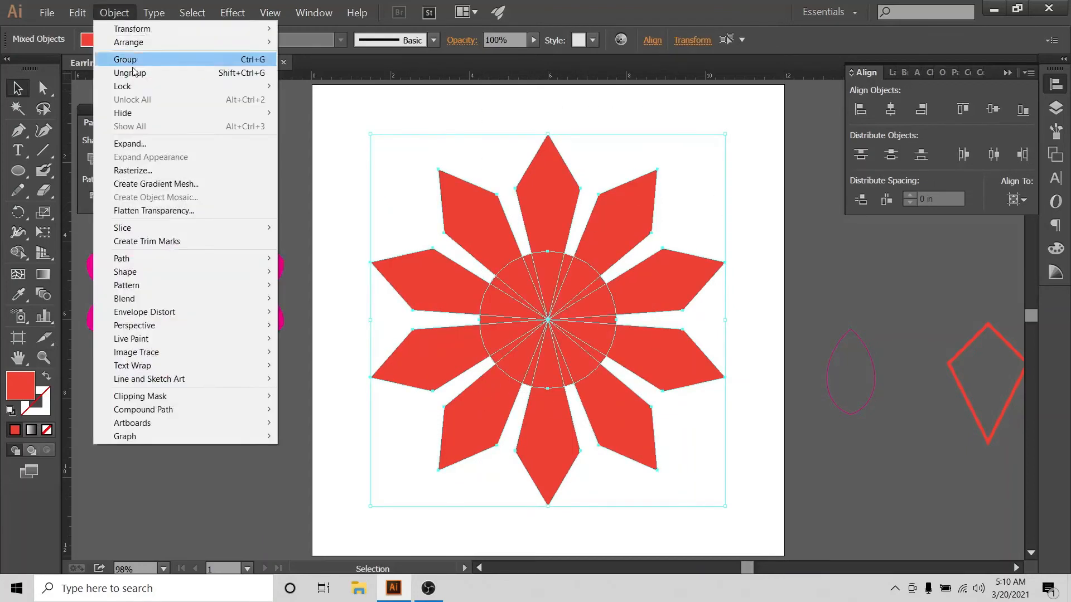
pyautogui.click(152, 143)
pyautogui.click(95, 160)
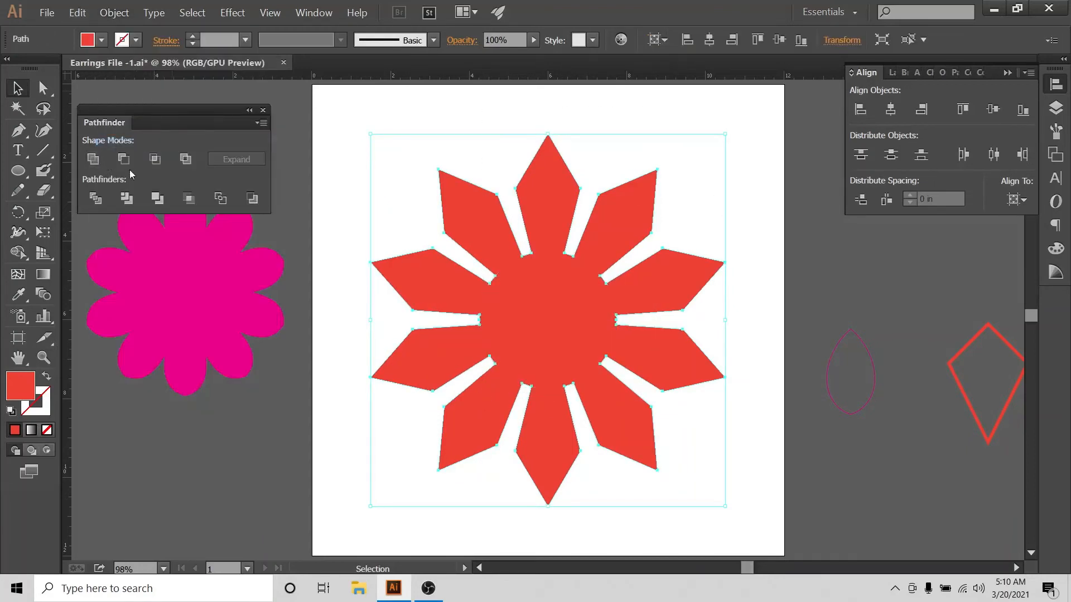
pyautogui.click(425, 96)
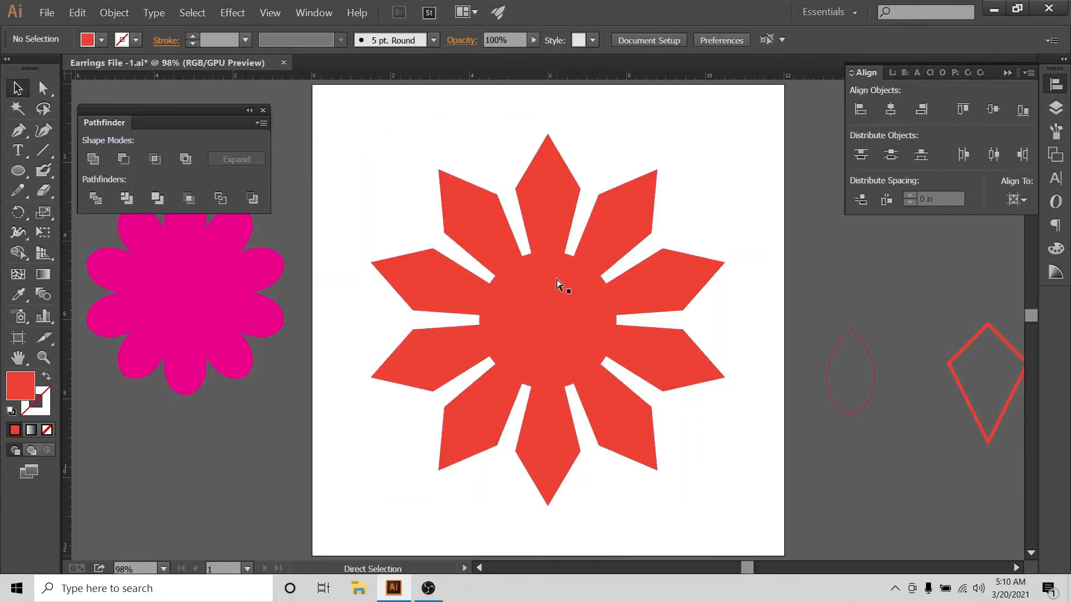
# Scale the red flower down and place it off the artboard, below the round-petaled magenta flower.
pyautogui.hotkey('ctrl', '-')
pyautogui.hotkey('ctrl', '-')
pyautogui.click(593, 259)
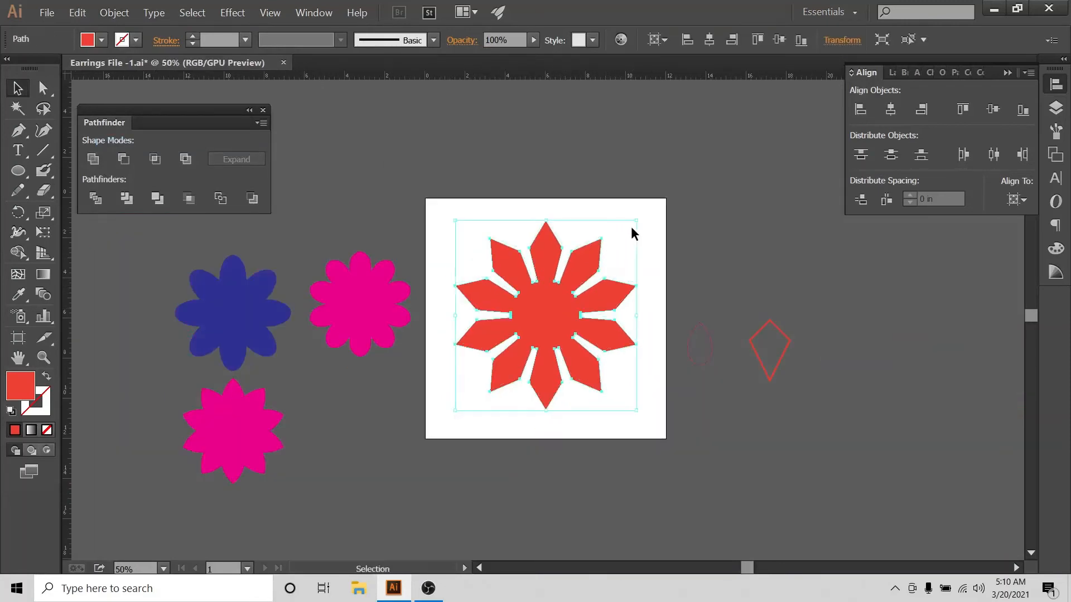
pyautogui.moveTo(637, 221); pyautogui.dragTo(621, 236)
pyautogui.moveTo(536, 326); pyautogui.dragTo(350, 452)
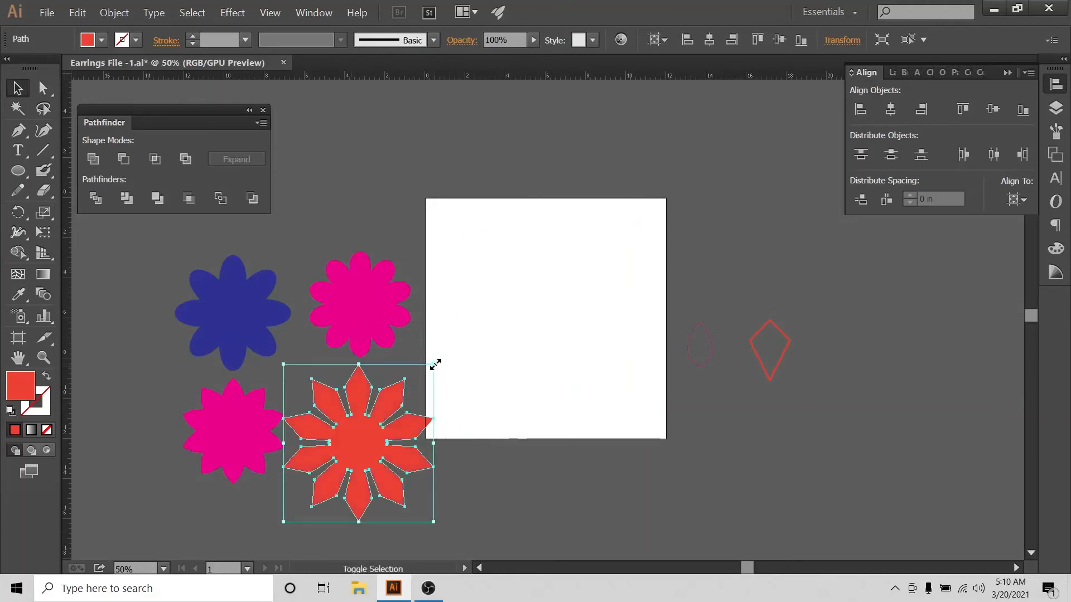
pyautogui.moveTo(435, 364); pyautogui.dragTo(424, 378)
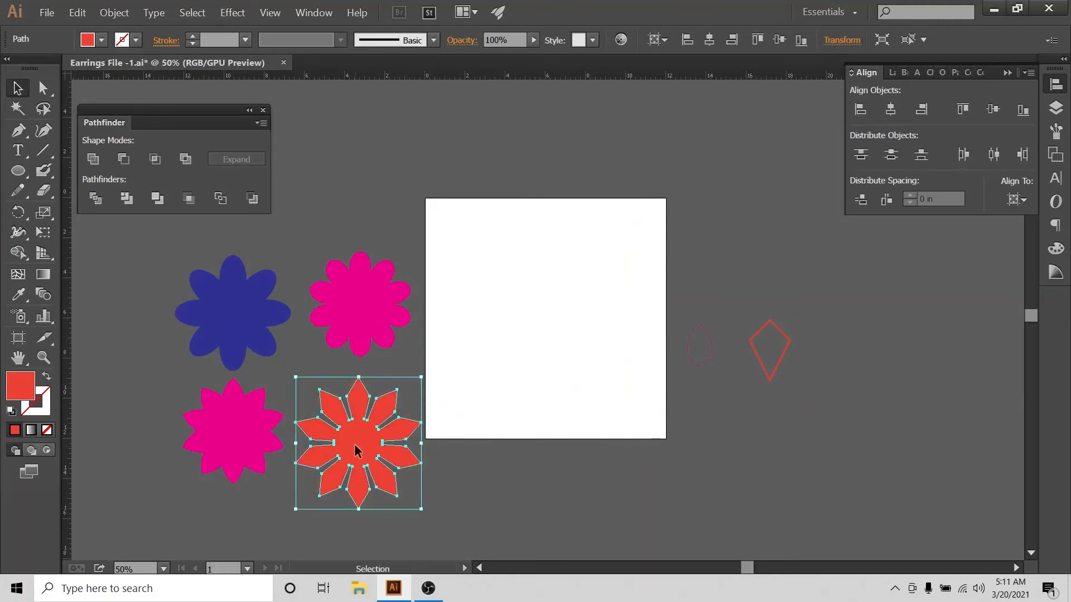
pyautogui.moveTo(355, 448); pyautogui.dragTo(353, 438)
pyautogui.click(597, 353)
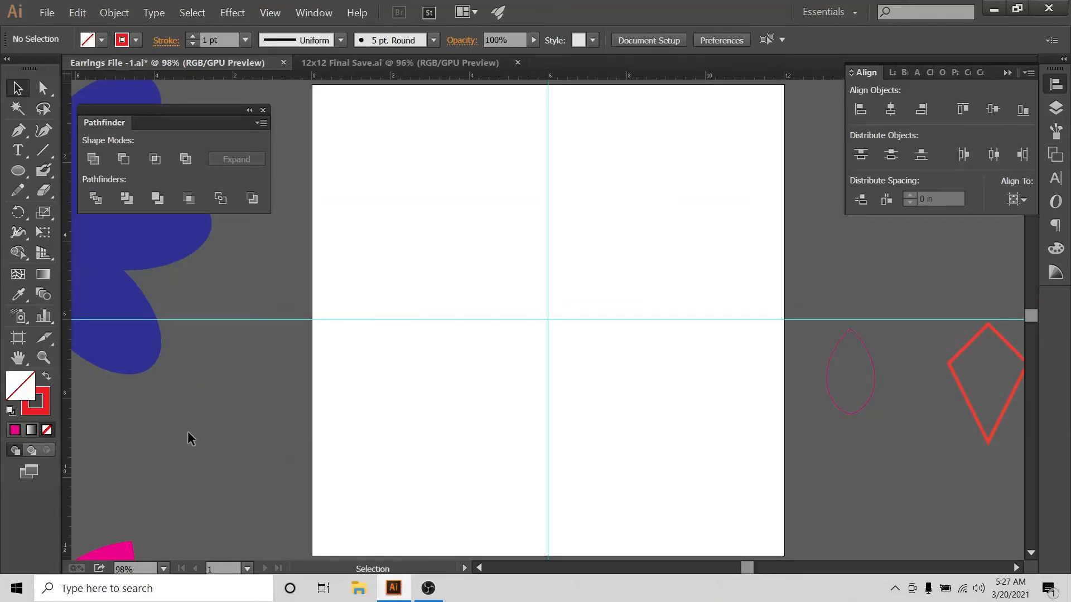
# Sketch the right half of a heart, about 2 by 4 inches, with the Pencil tool against the vertical guide, and deselect it.
pyautogui.click(15, 195)
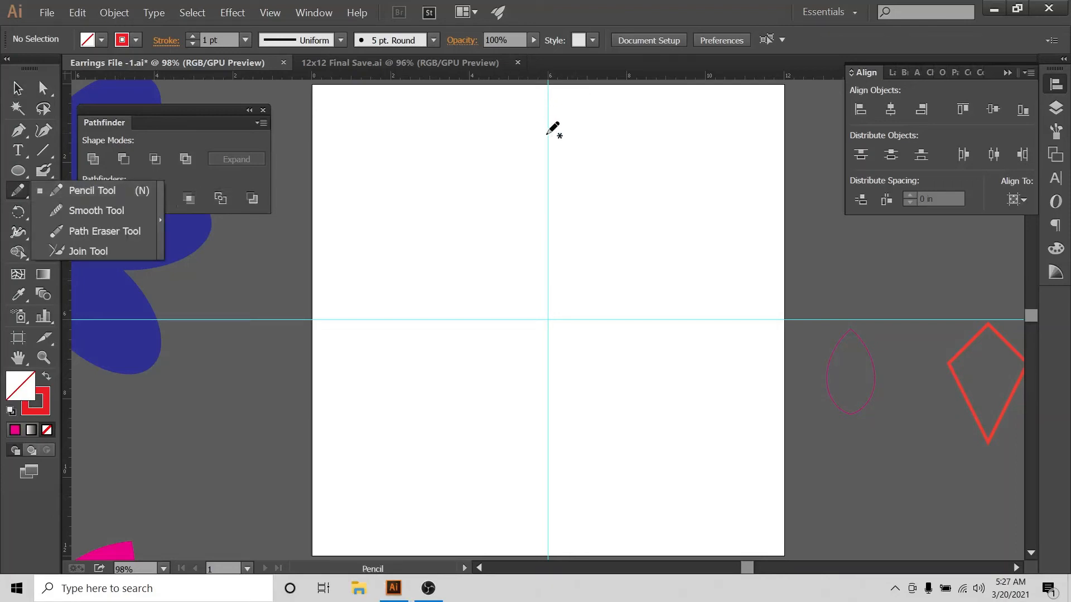
pyautogui.moveTo(548, 138)
pyautogui.mouseDown()
pyautogui.moveTo(585, 118)
pyautogui.moveTo(625, 132)
pyautogui.moveTo(628, 157)
pyautogui.moveTo(546, 274)
pyautogui.mouseUp()
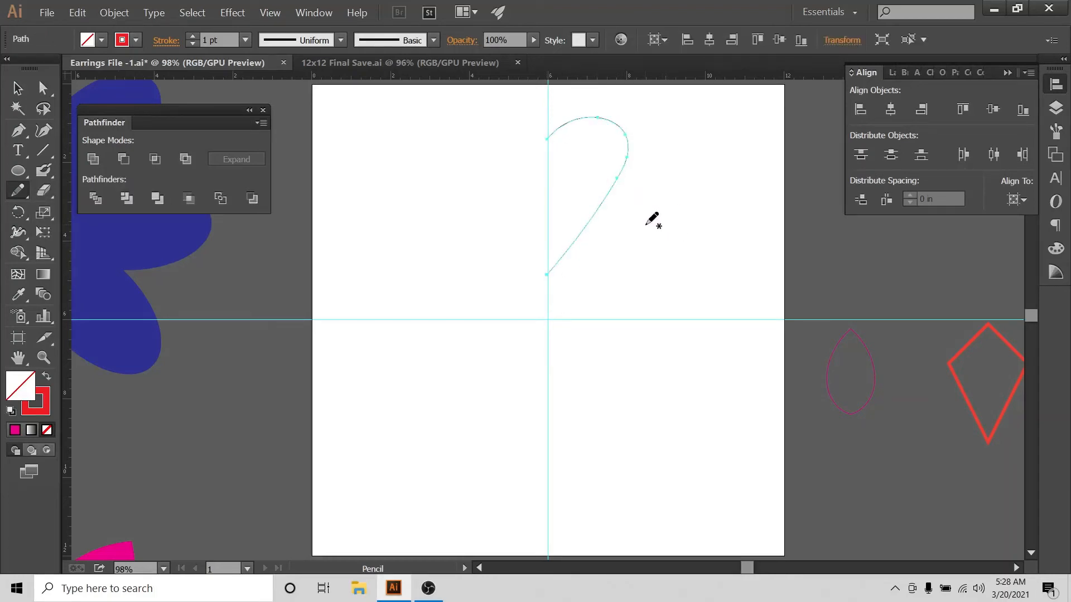
pyautogui.press('v')
pyautogui.press('n')
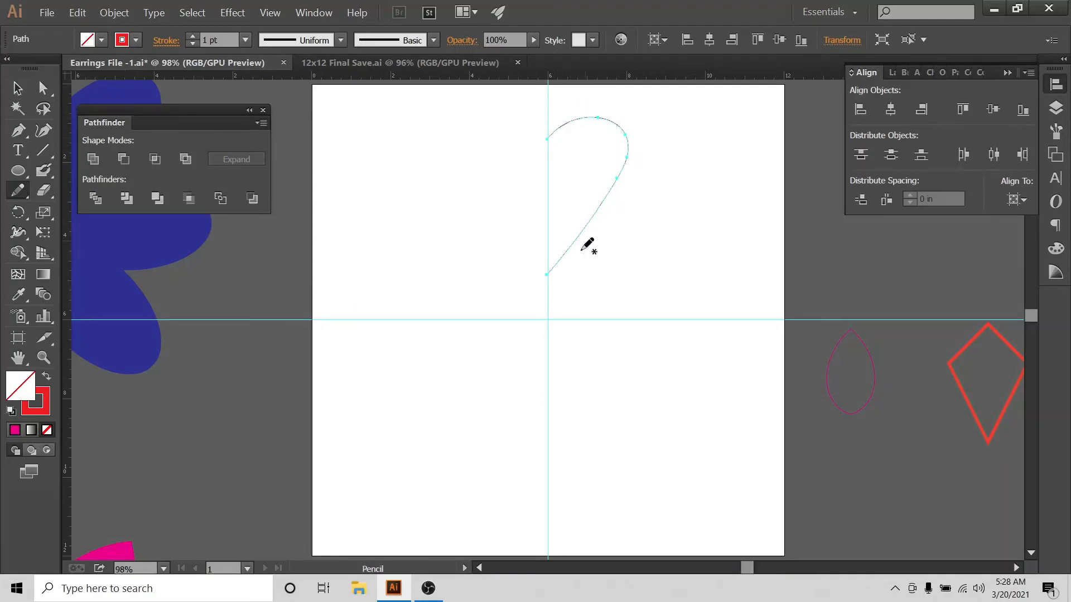
pyautogui.click(16, 91)
pyautogui.click(514, 116)
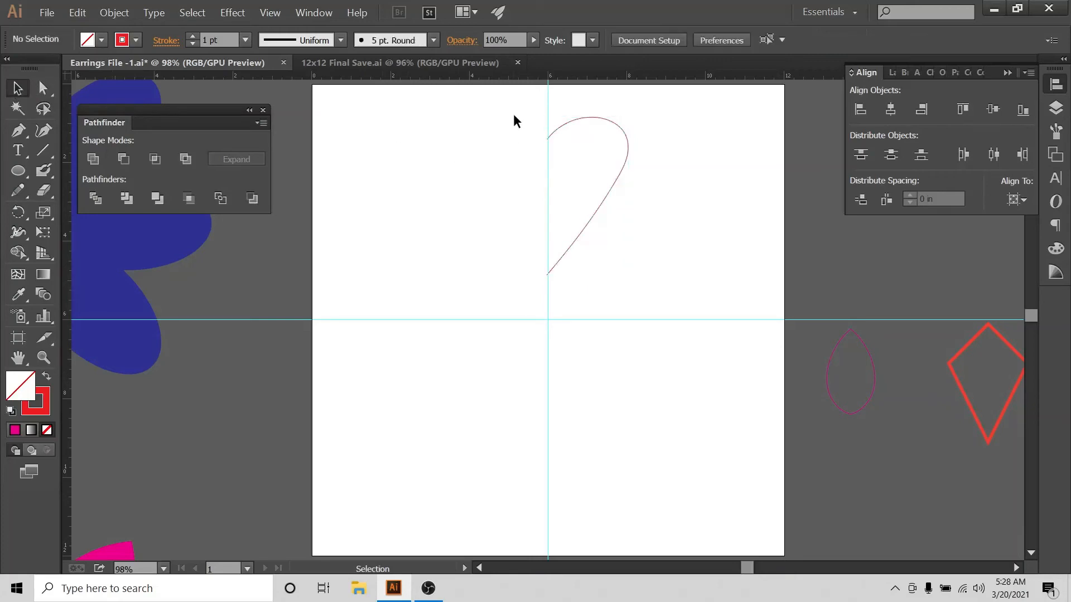
pyautogui.click(623, 170)
pyautogui.rightClick(623, 175)
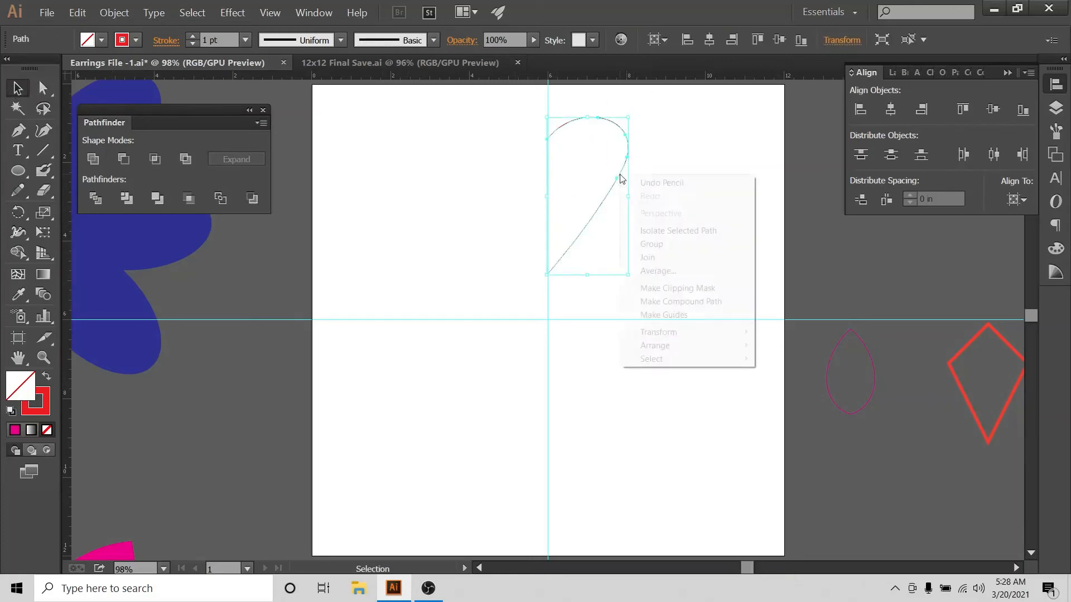
pyautogui.moveTo(700, 333)
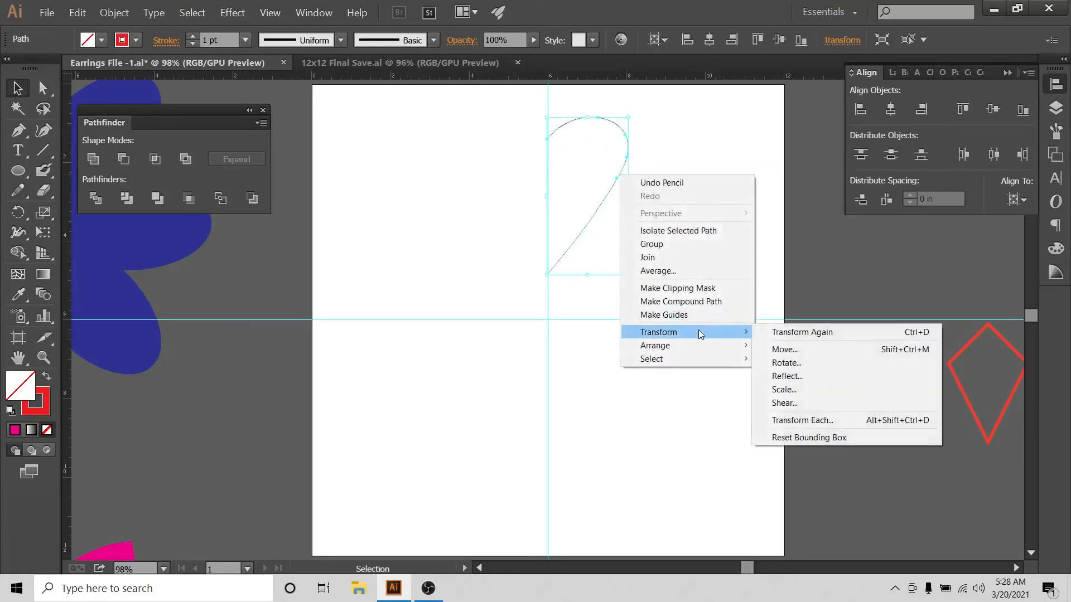
pyautogui.click(700, 110)
# Simplify the half-heart path with a curve precision of 50% and an angle threshold of 0°, and deselect it.
pyautogui.click(624, 166)
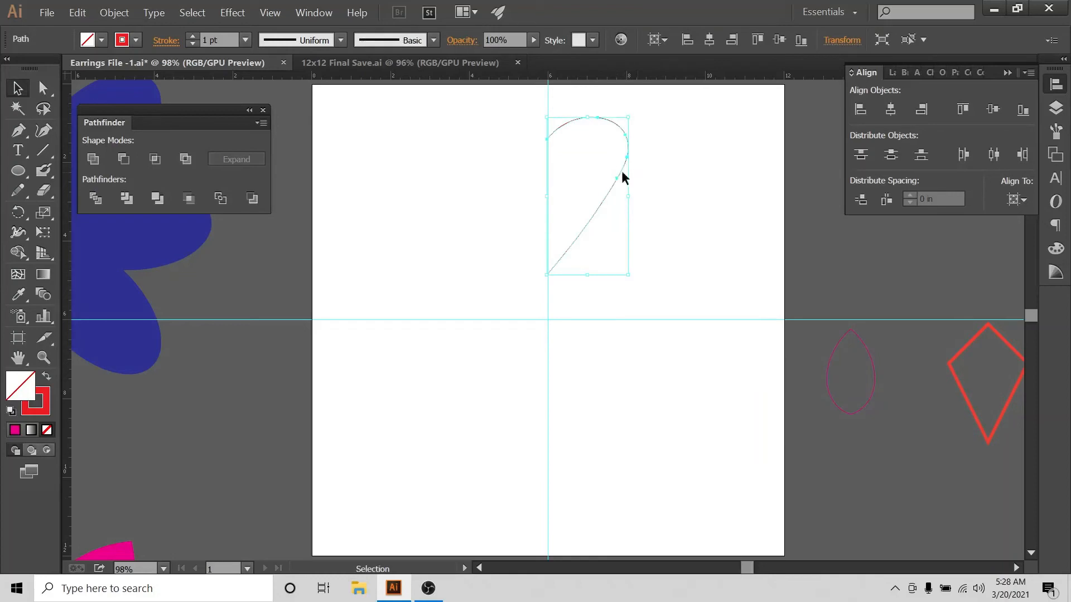
pyautogui.click(114, 13)
pyautogui.moveTo(193, 258)
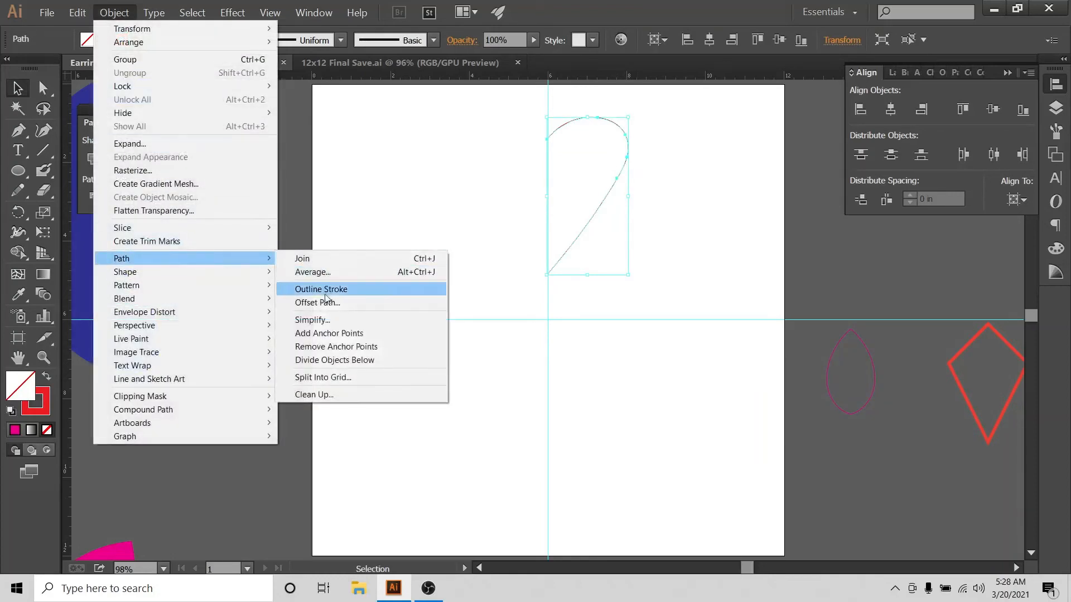
pyautogui.click(318, 321)
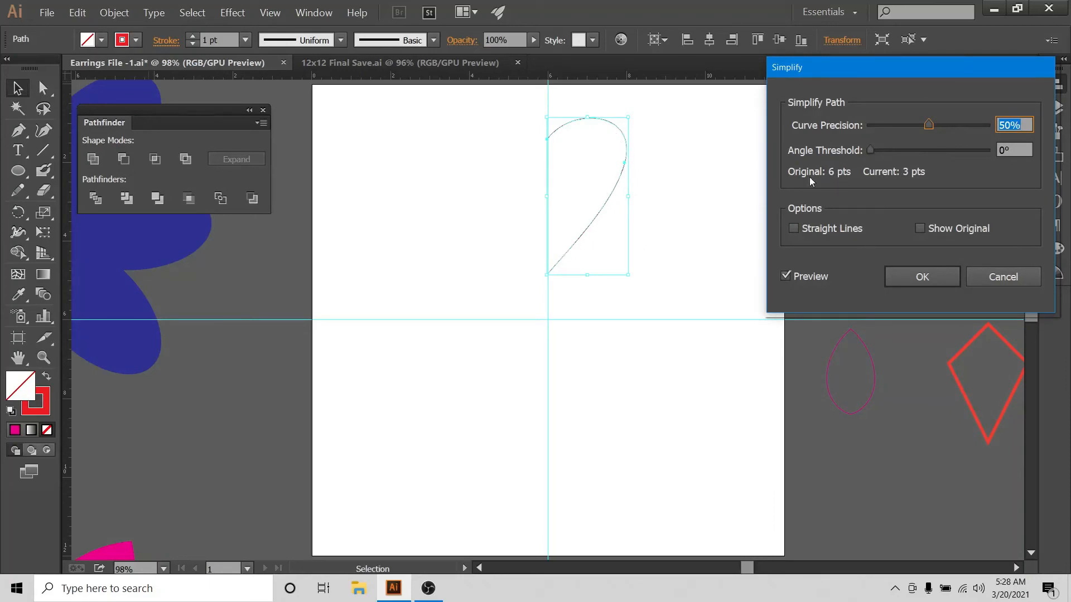
pyautogui.click(906, 278)
pyautogui.click(674, 140)
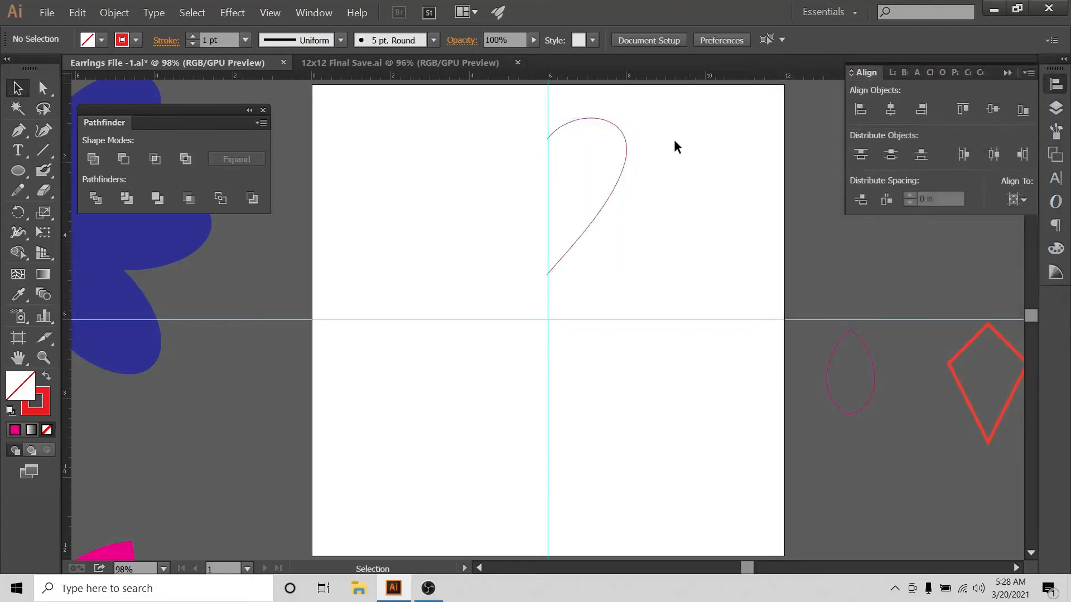
# Create a mirrored copy of the half-heart with Reflect so that it faces the opposite way.
pyautogui.moveTo(668, 113); pyautogui.dragTo(568, 208)
pyautogui.rightClick(626, 159)
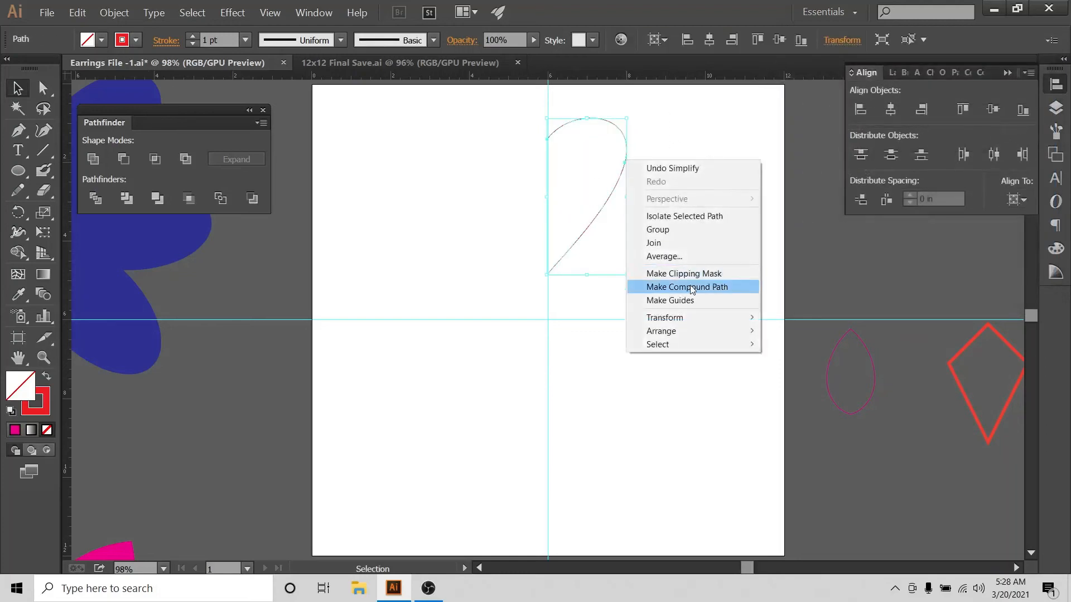
pyautogui.moveTo(687, 318)
pyautogui.click(835, 362)
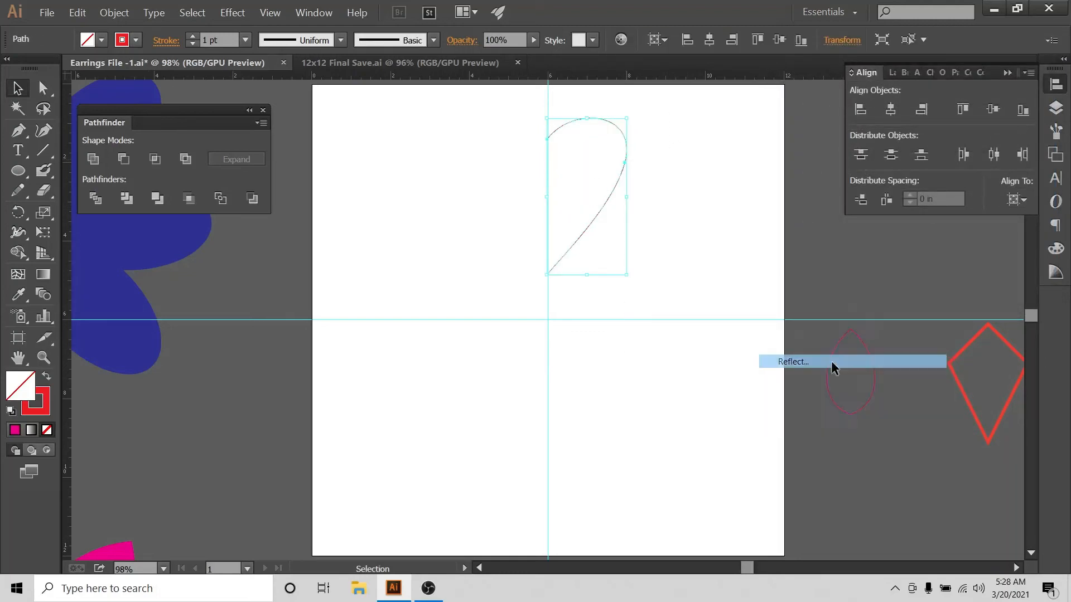
pyautogui.click(750, 457)
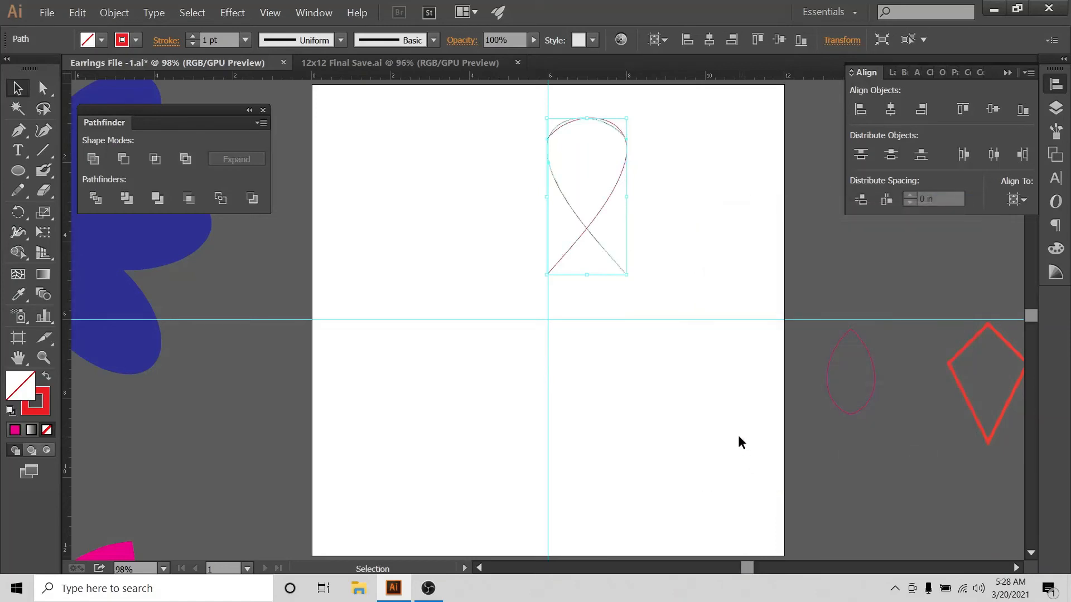
# Nudge the mirrored half left across the vertical guide until it sits just beside the original half, forming a heart.
pyautogui.press('Left')
pyautogui.press('Left')
pyautogui.press('Left')
pyautogui.press('Left')
pyautogui.press('Left')
pyautogui.press('Left')
pyautogui.press('Left')
pyautogui.press('Left')
pyautogui.press('Left')
pyautogui.press('Left')
pyautogui.press('Left')
pyautogui.press('Left')
pyautogui.press('Left')
pyautogui.press('Left')
pyautogui.press('Left')
pyautogui.press('Left')
pyautogui.press('Left')
pyautogui.press('Left')
pyautogui.press('Left')
pyautogui.press('Left')
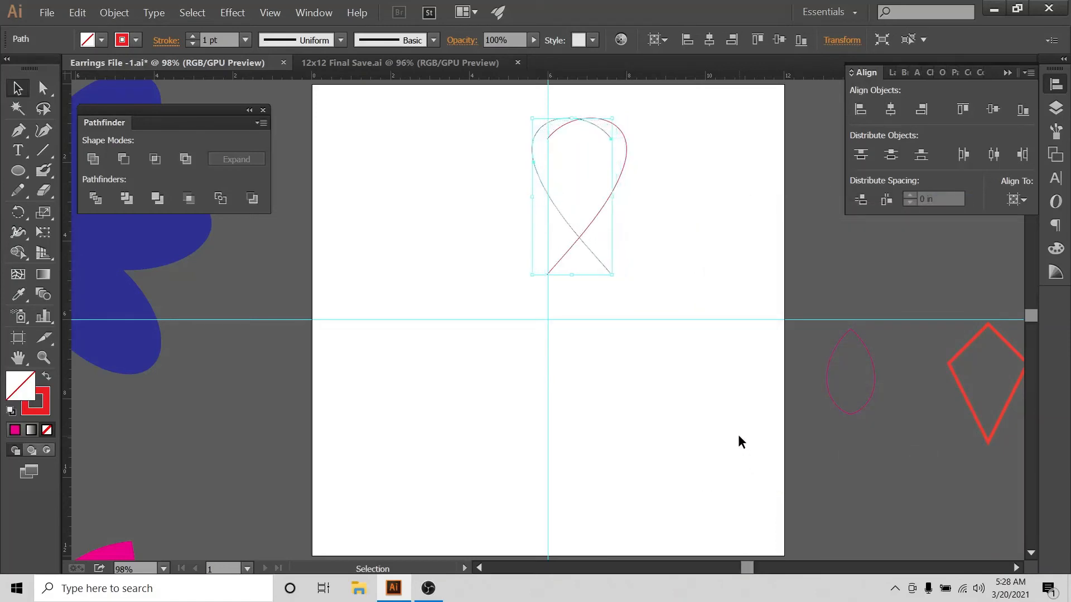
pyautogui.press('Left')
pyautogui.press('Left')
pyautogui.press('Left')
pyautogui.press('Left')
pyautogui.press('Left')
pyautogui.press('Left')
pyautogui.press('Left')
pyautogui.press('Left')
pyautogui.press('Left')
pyautogui.press('Left')
pyautogui.press('Left')
pyautogui.press('Left')
pyautogui.press('Left')
pyautogui.press('Left')
pyautogui.press('Left')
pyautogui.press('Left')
pyautogui.press('Left')
pyautogui.press('Left')
pyautogui.press('Left')
pyautogui.press('Left')
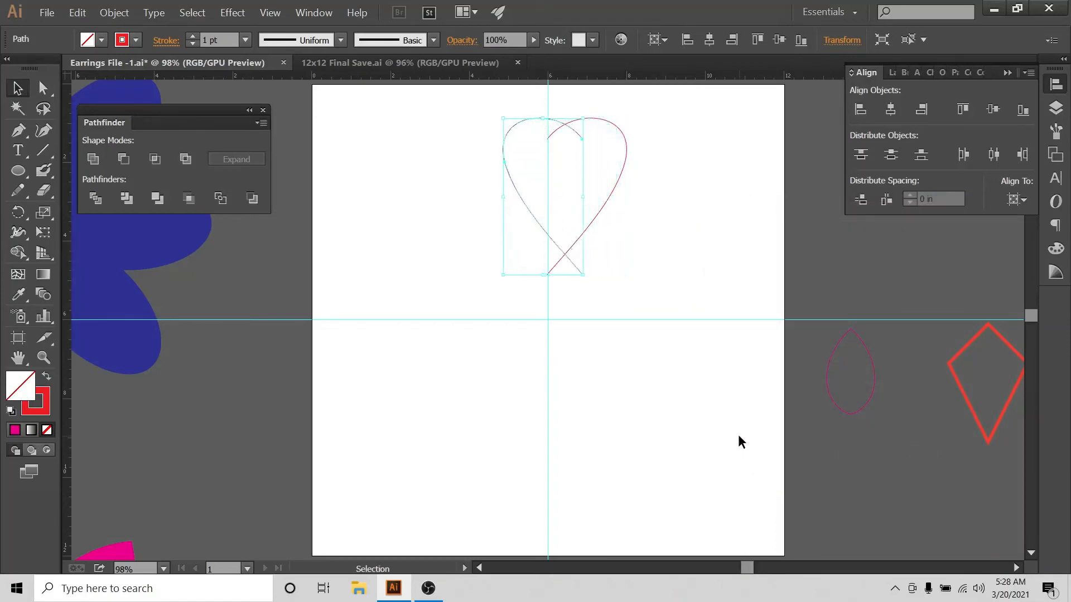
pyautogui.press('Left')
pyautogui.press('Left')
pyautogui.press('Left')
pyautogui.press('Left')
pyautogui.press('Left')
pyautogui.press('Left')
pyautogui.press('Left')
pyautogui.press('Left')
pyautogui.press('Left')
pyautogui.press('Left')
pyautogui.press('Left')
pyautogui.press('Left')
pyautogui.press('Left')
pyautogui.press('Left')
pyautogui.press('Left')
pyautogui.press('Left')
pyautogui.press('Left')
pyautogui.press('Left')
pyautogui.press('Left')
pyautogui.press('Left')
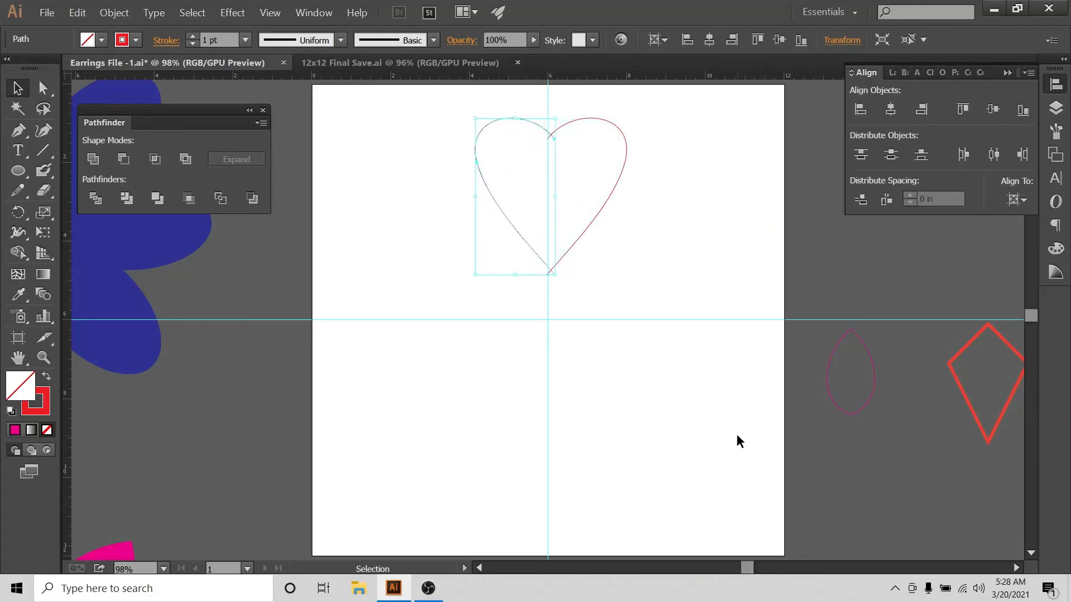
pyautogui.press('Left')
pyautogui.press('Left')
pyautogui.press('Left')
pyautogui.press('Left')
pyautogui.press('Left')
pyautogui.press('Left')
pyautogui.press('Left')
pyautogui.press('Left')
pyautogui.press('Left')
pyautogui.press('Left')
pyautogui.press('Left')
pyautogui.press('Left')
pyautogui.press('Left')
pyautogui.press('Left')
pyautogui.press('Left')
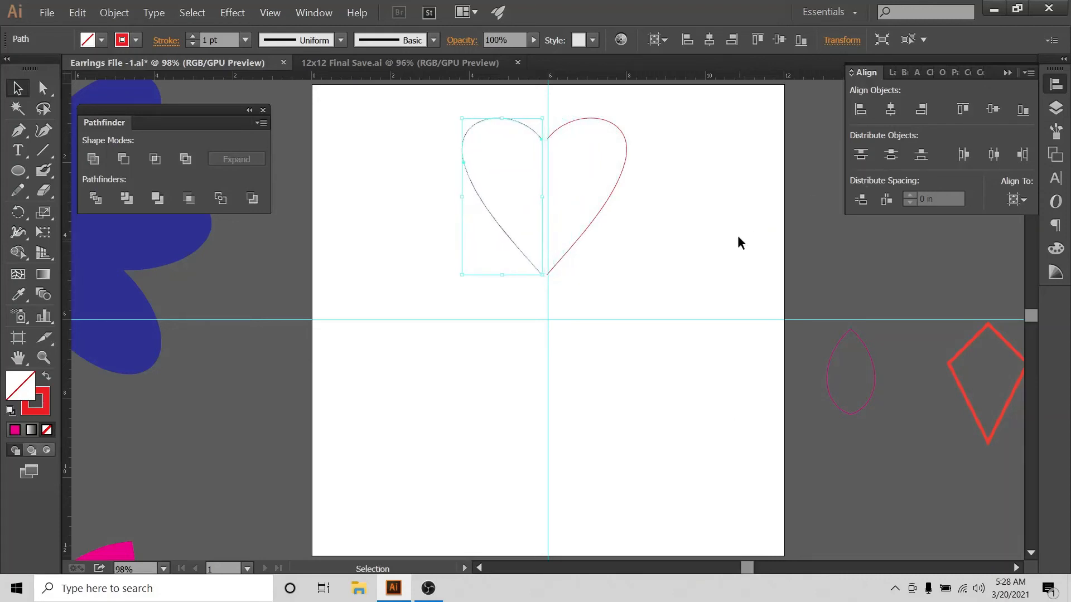
# Scale both heart halves down together to about 2 inches wide and deselect them.
pyautogui.hotkey('ctrl', '+')
pyautogui.hotkey('ctrl', '+')
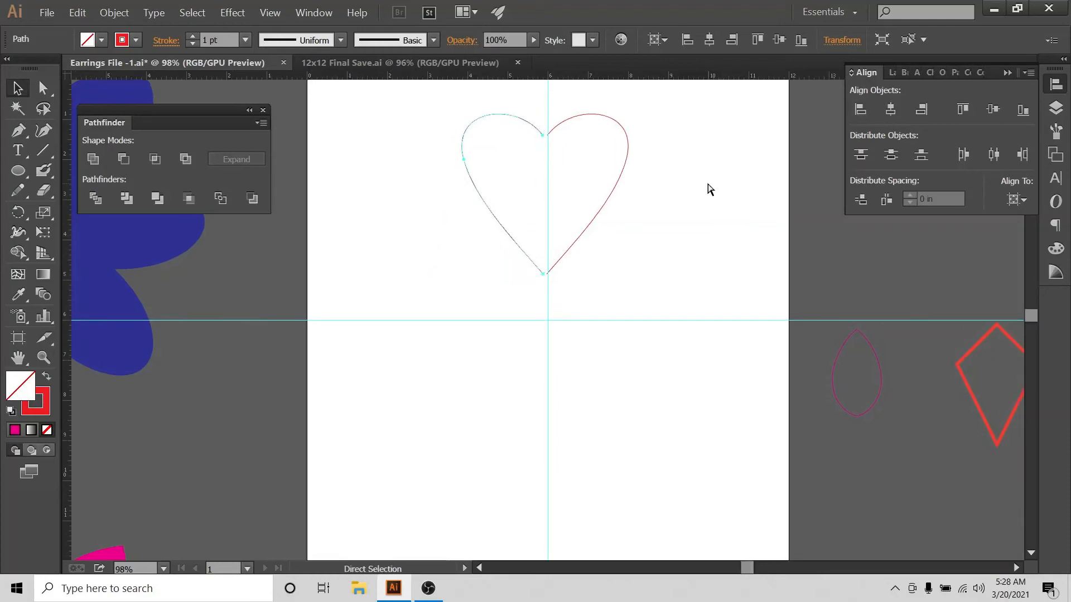
pyautogui.scroll(5, 698, 179)
pyautogui.moveTo(718, 122); pyautogui.dragTo(453, 307)
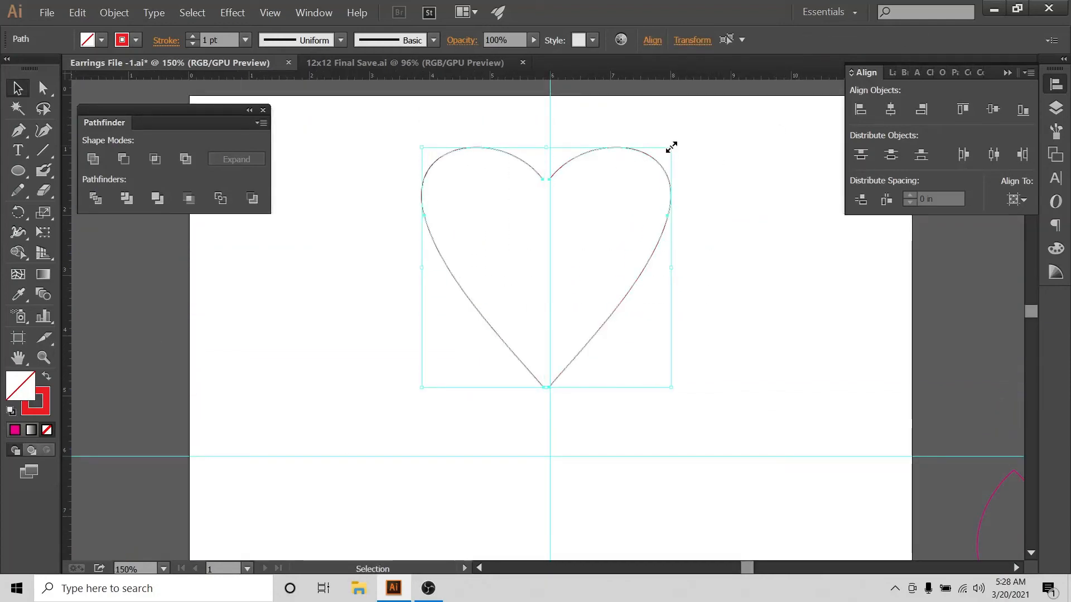
pyautogui.moveTo(671, 147); pyautogui.dragTo(609, 209)
pyautogui.click(770, 123)
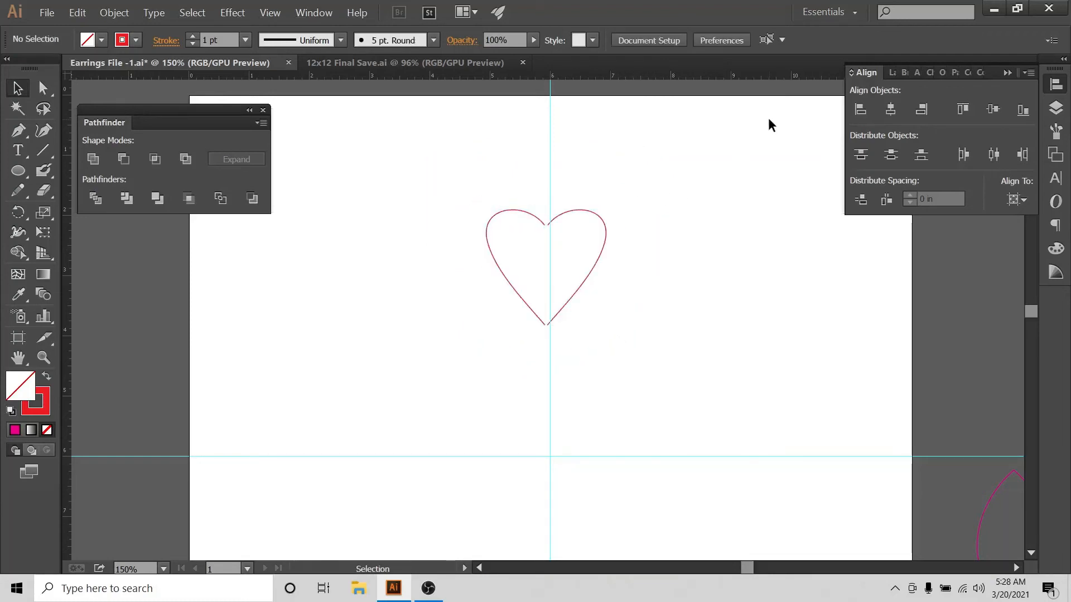
# Hide the guides layer so that the gaps between the two heart halves can be inspected.
pyautogui.click(1051, 109)
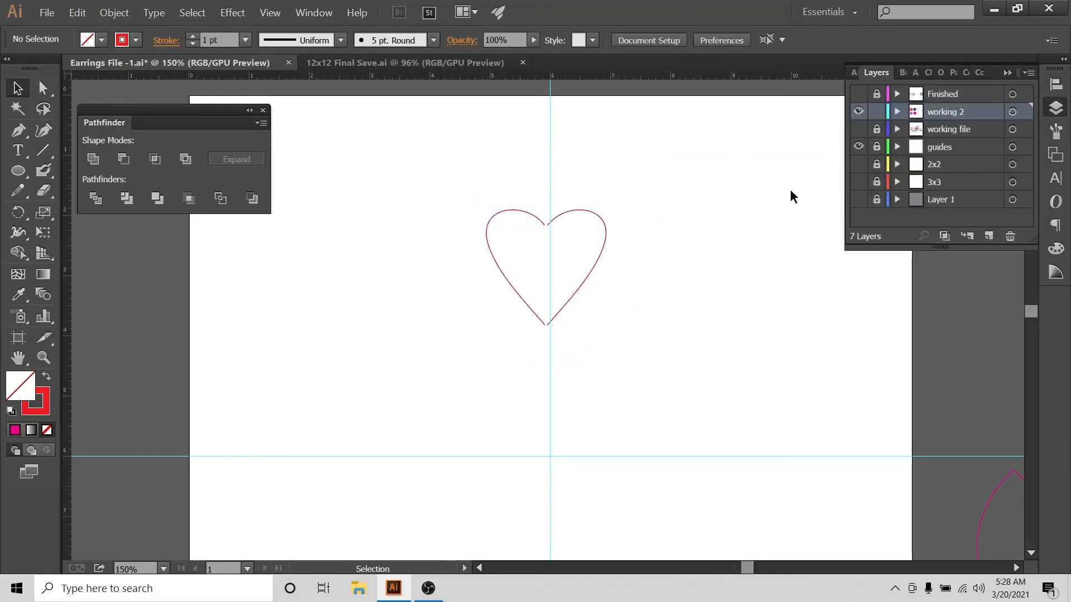
pyautogui.click(858, 147)
pyautogui.hotkey('ctrl', '=')
pyautogui.hotkey('ctrl', '=')
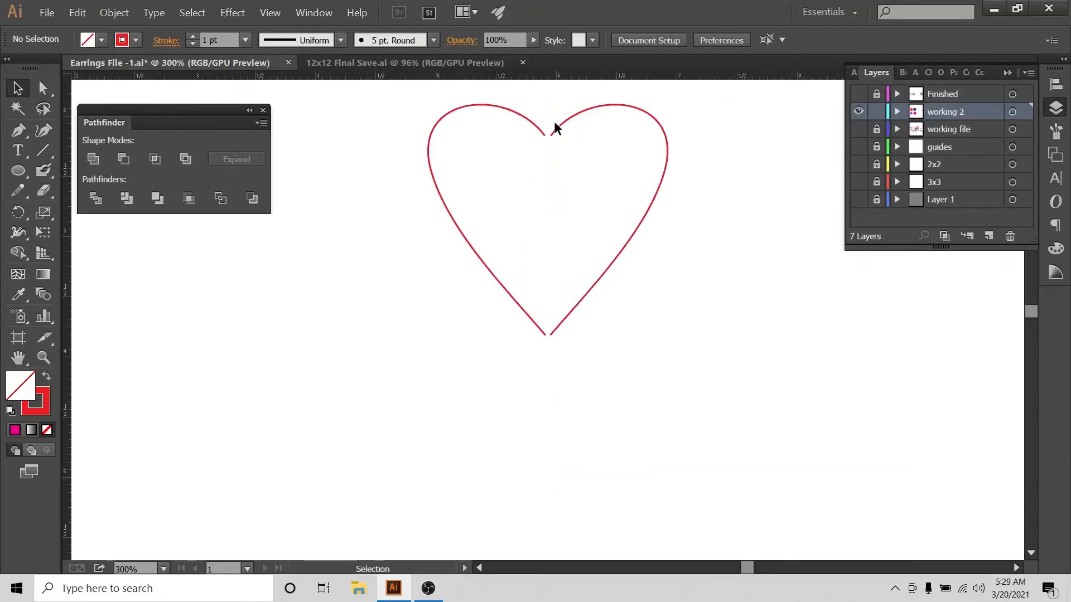
pyautogui.moveTo(586, 121); pyautogui.dragTo(586, 121)
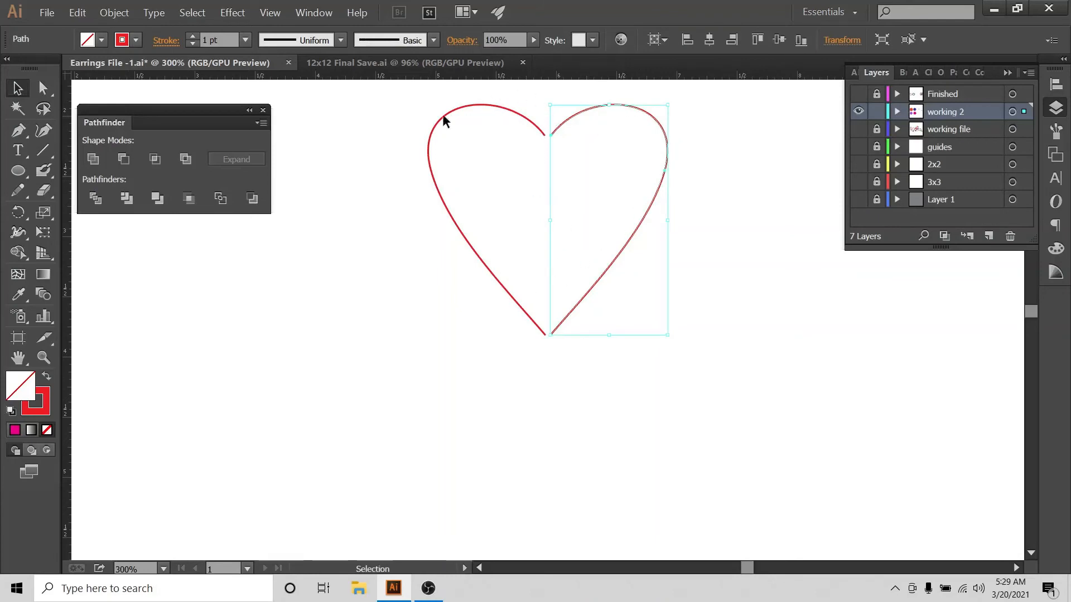
pyautogui.click(369, 107)
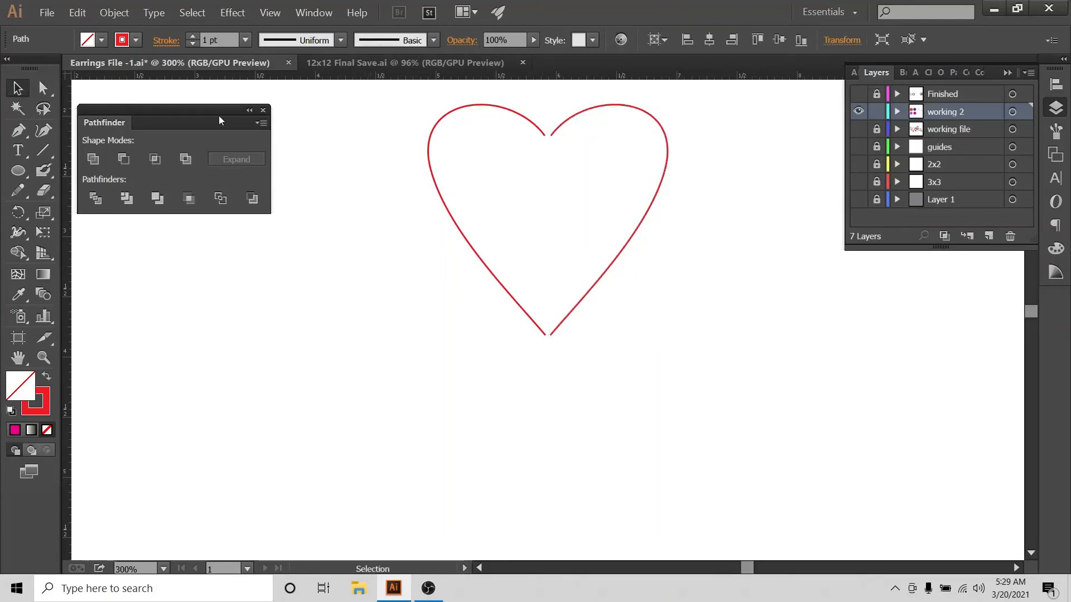
# Select the two open endpoints at the heart's top notch and connect them with the Join tool.
pyautogui.click(43, 88)
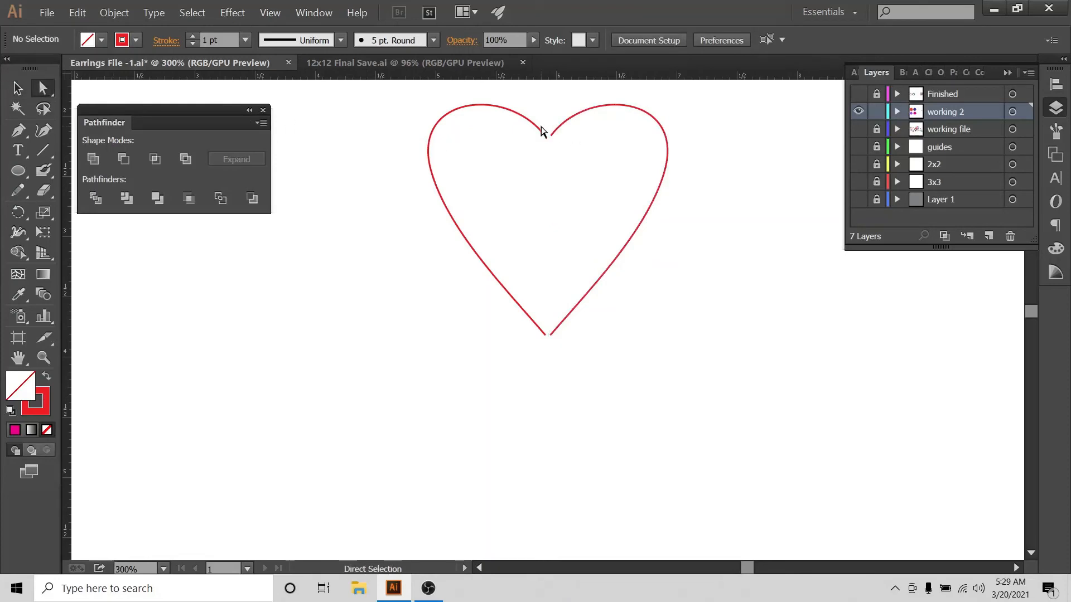
pyautogui.moveTo(541, 128); pyautogui.dragTo(551, 148)
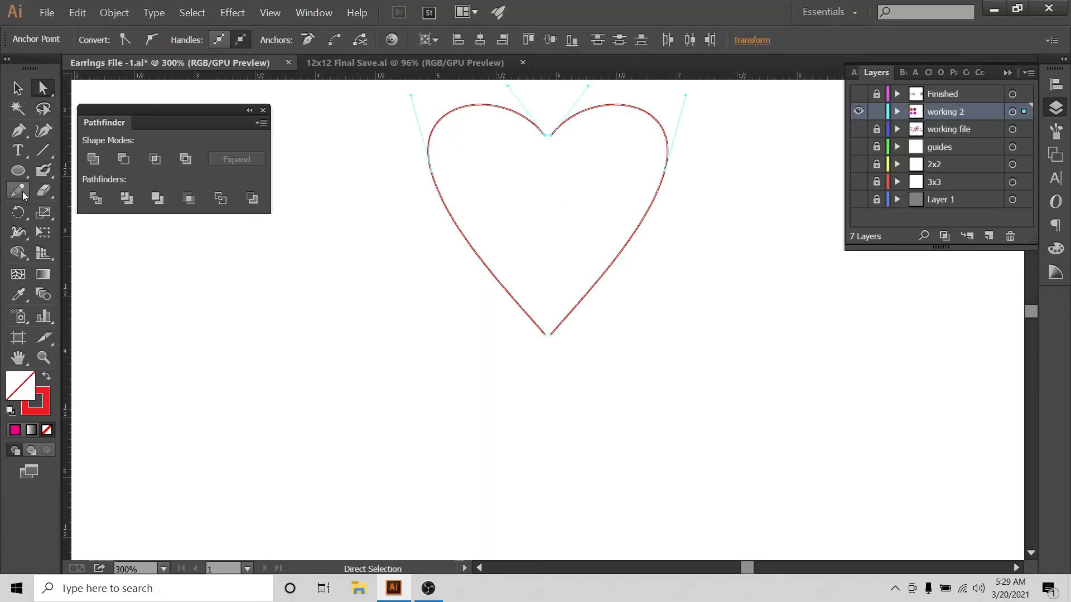
pyautogui.moveTo(22, 192)
pyautogui.mouseDown()
pyautogui.moveTo(95, 210)
pyautogui.moveTo(72, 249)
pyautogui.mouseUp()
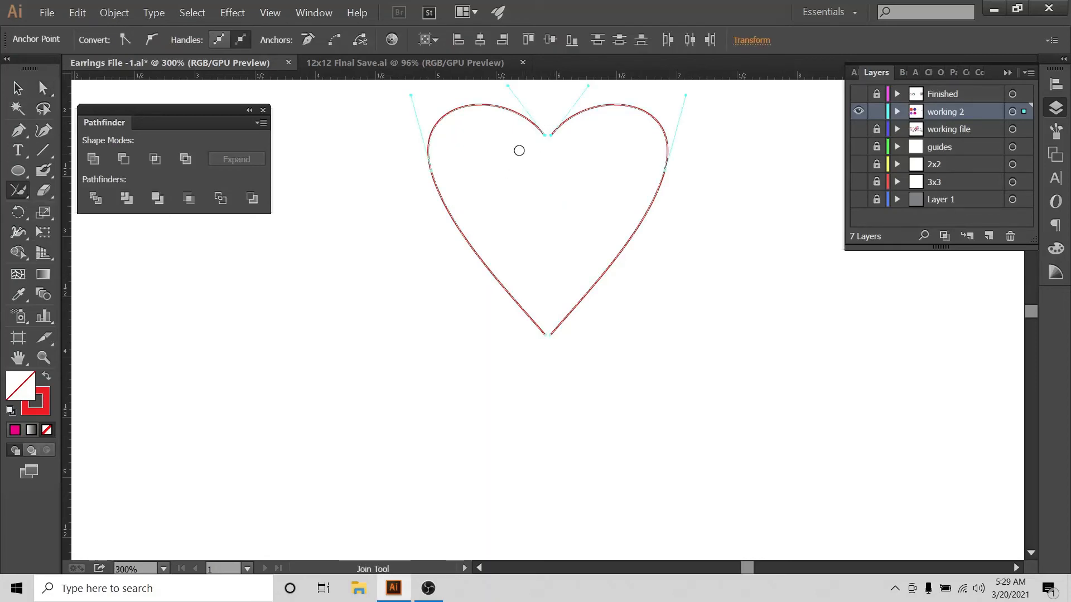
pyautogui.moveTo(517, 137); pyautogui.dragTo(562, 134)
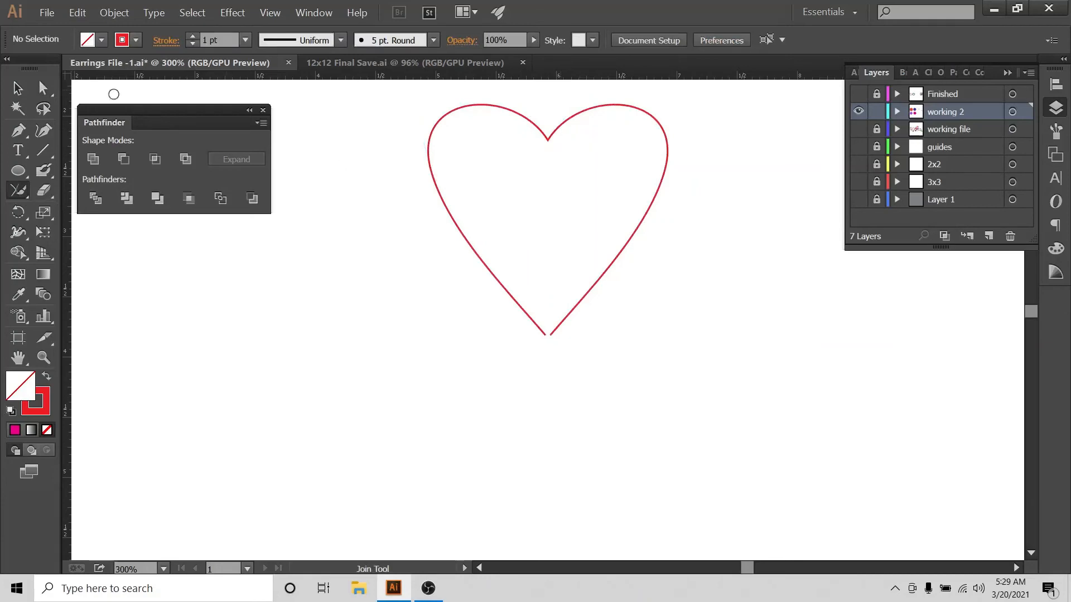
# Select the two open endpoints at the heart's bottom tip and connect them with the Join tool.
pyautogui.click(43, 88)
pyautogui.moveTo(536, 314); pyautogui.dragTo(556, 374)
pyautogui.moveTo(18, 191); pyautogui.dragTo(56, 251)
pyautogui.moveTo(519, 328)
pyautogui.mouseDown()
pyautogui.moveTo(552, 333)
pyautogui.moveTo(547, 340)
pyautogui.moveTo(552, 318)
pyautogui.mouseUp()
pyautogui.press('a')
# Duplicate the joined heart outline onto the pasteboard beside the pointed-oval petal, keeping the original on the artboard.
pyautogui.hotkey('ctrl', '-')
pyautogui.hotkey('ctrl', '-')
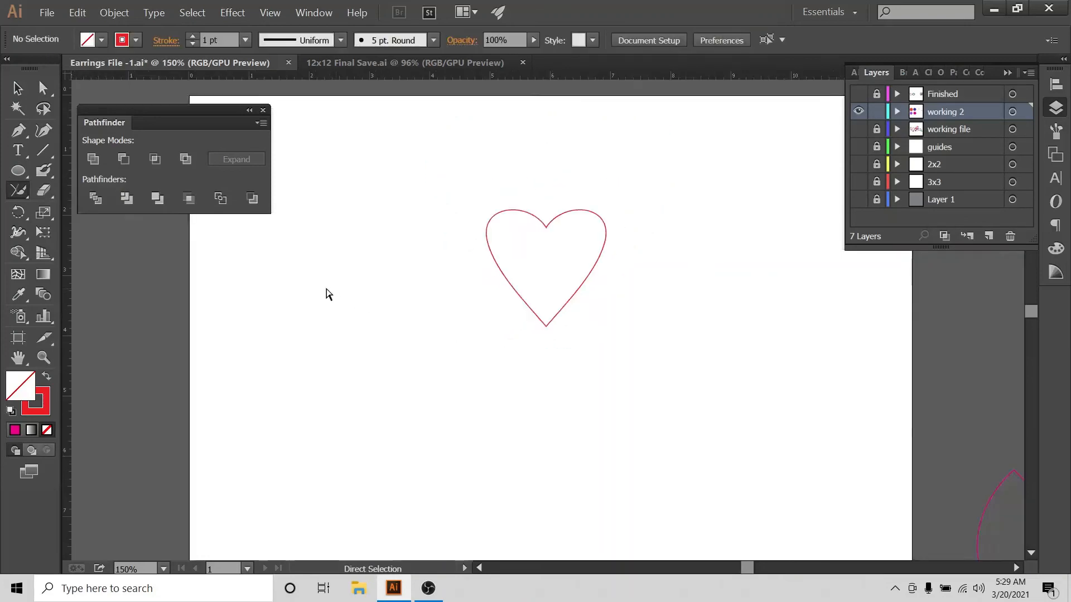
pyautogui.hotkey('ctrl', '-')
pyautogui.scroll(-3, 363, 295)
pyautogui.press('v')
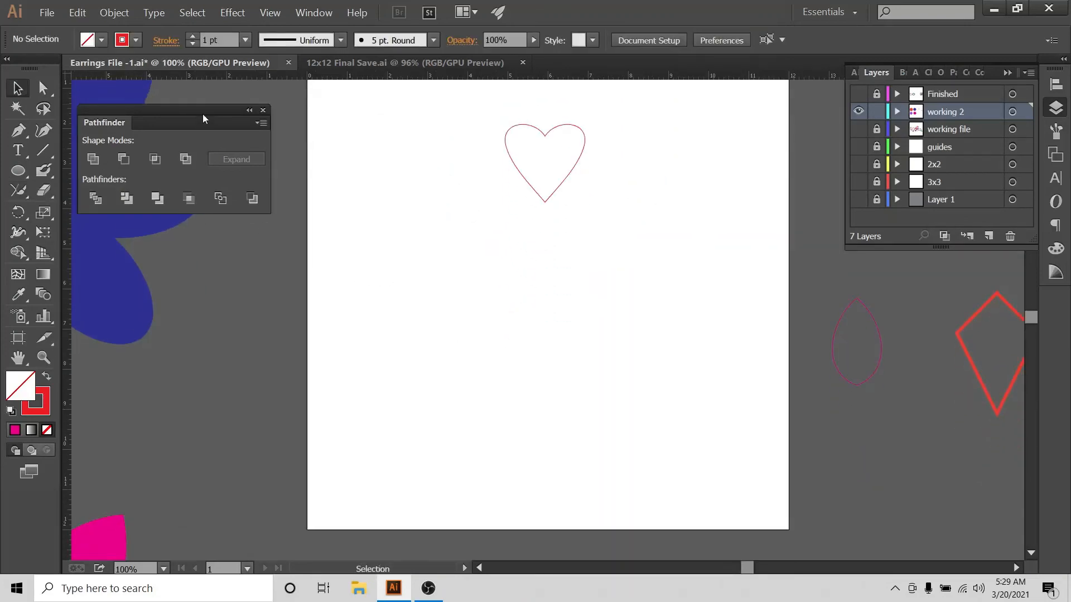
pyautogui.moveTo(203, 117); pyautogui.dragTo(215, 111)
pyautogui.click(551, 167)
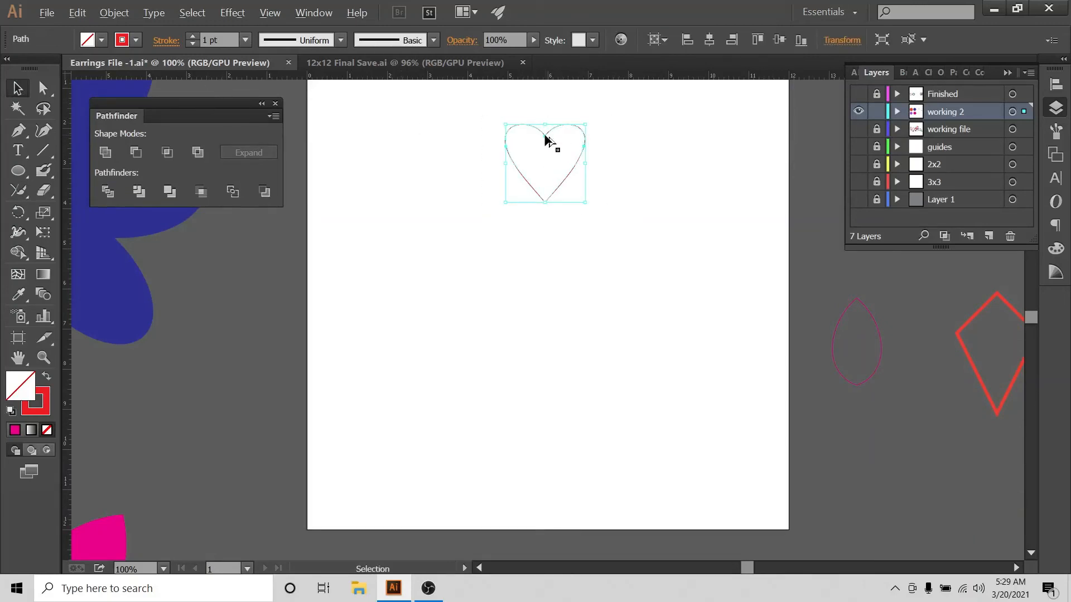
pyautogui.moveTo(546, 139); pyautogui.dragTo(929, 276)
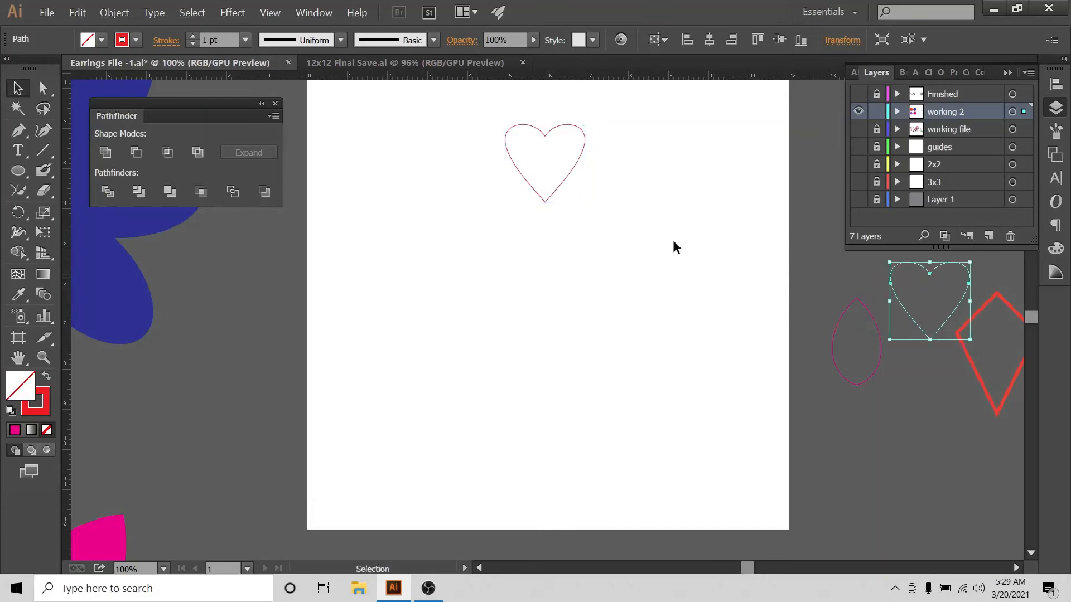
# Swap the fill and stroke of the artboard heart so it has a solid red fill and no stroke.
pyautogui.click(555, 106)
pyautogui.click(550, 182)
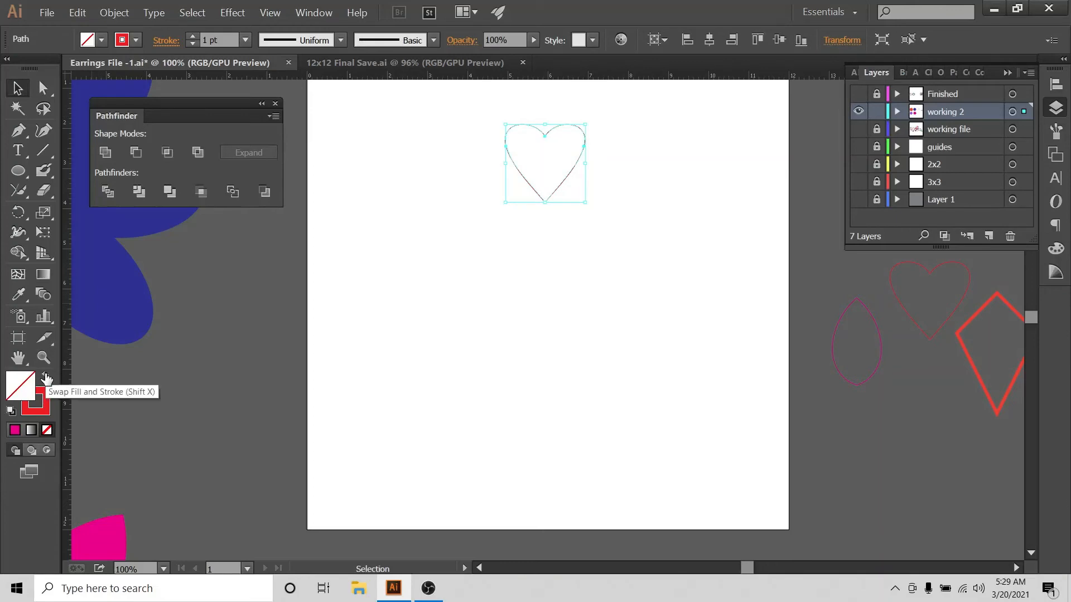
pyautogui.click(46, 379)
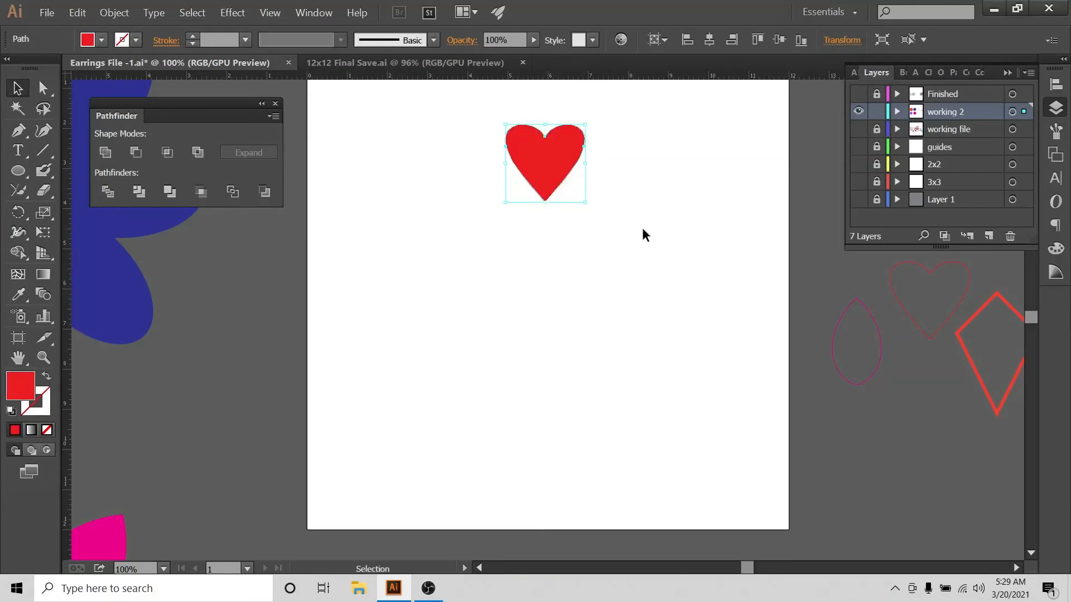
# Stretch the red heart downward to about 2.7 inches tall without changing its width, and deselect it.
pyautogui.click(587, 160)
pyautogui.click(548, 191)
pyautogui.moveTo(541, 205); pyautogui.dragTo(543, 234)
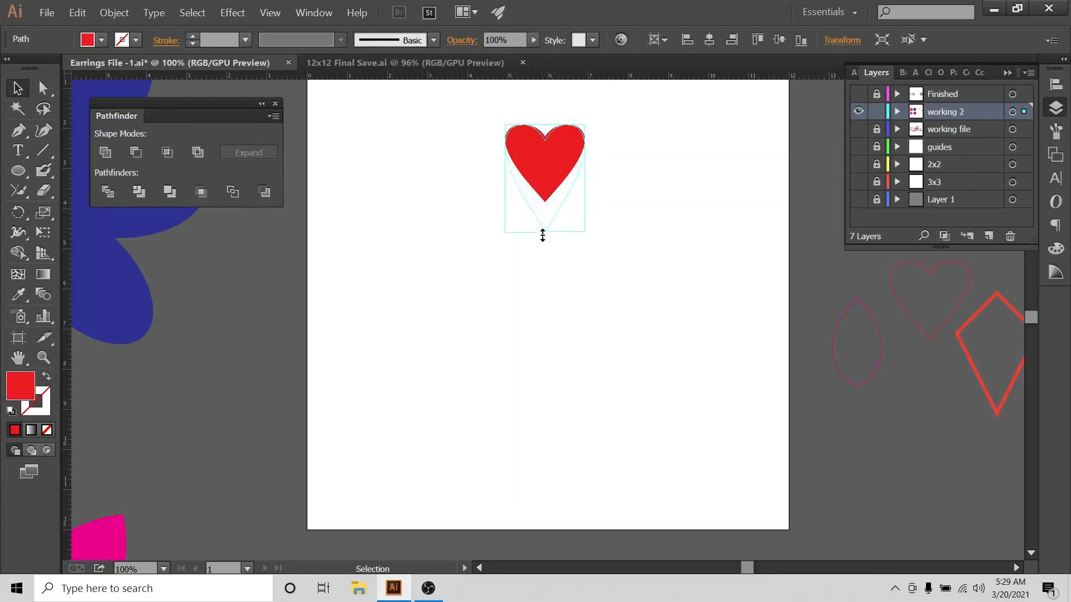
pyautogui.click(649, 206)
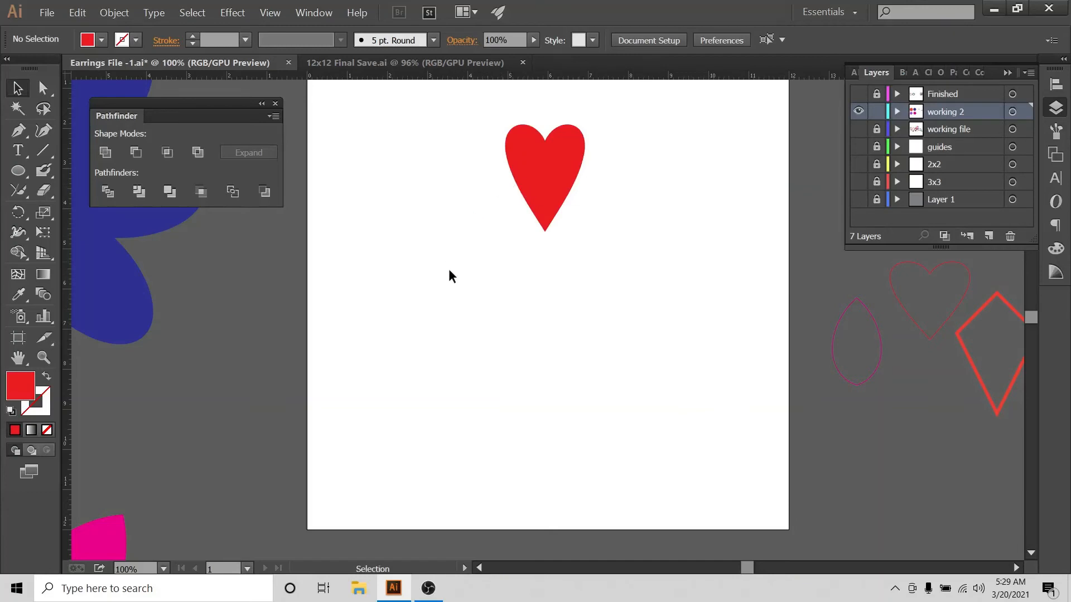
# Centre the stretched red heart horizontally on the artboard, aligning to the artboard.
pyautogui.moveTo(619, 90); pyautogui.dragTo(474, 252)
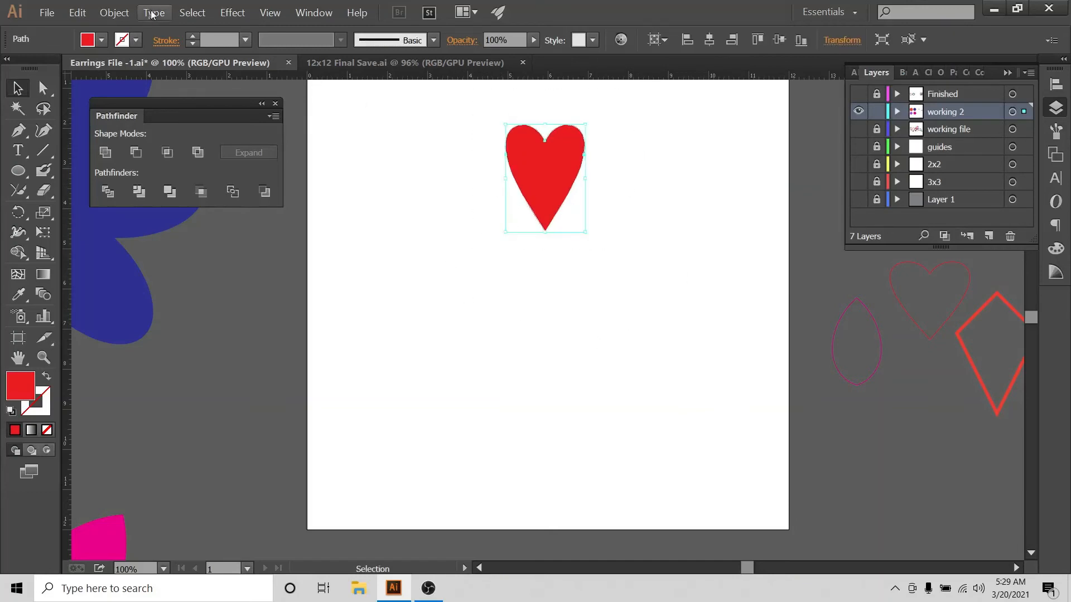
pyautogui.click(1055, 84)
pyautogui.click(1016, 200)
pyautogui.click(976, 253)
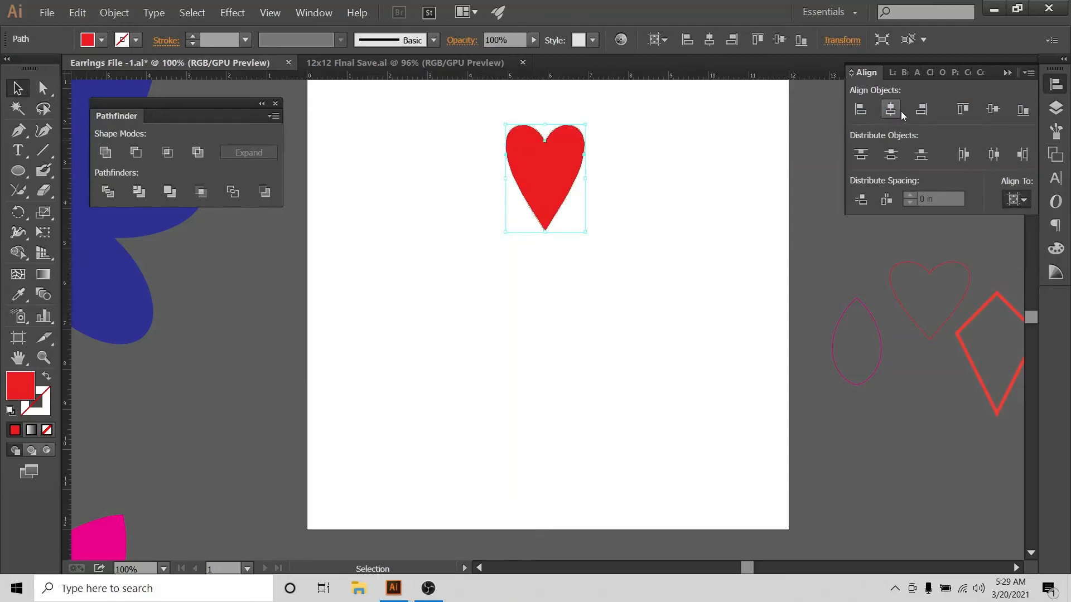
pyautogui.click(891, 109)
pyautogui.click(680, 169)
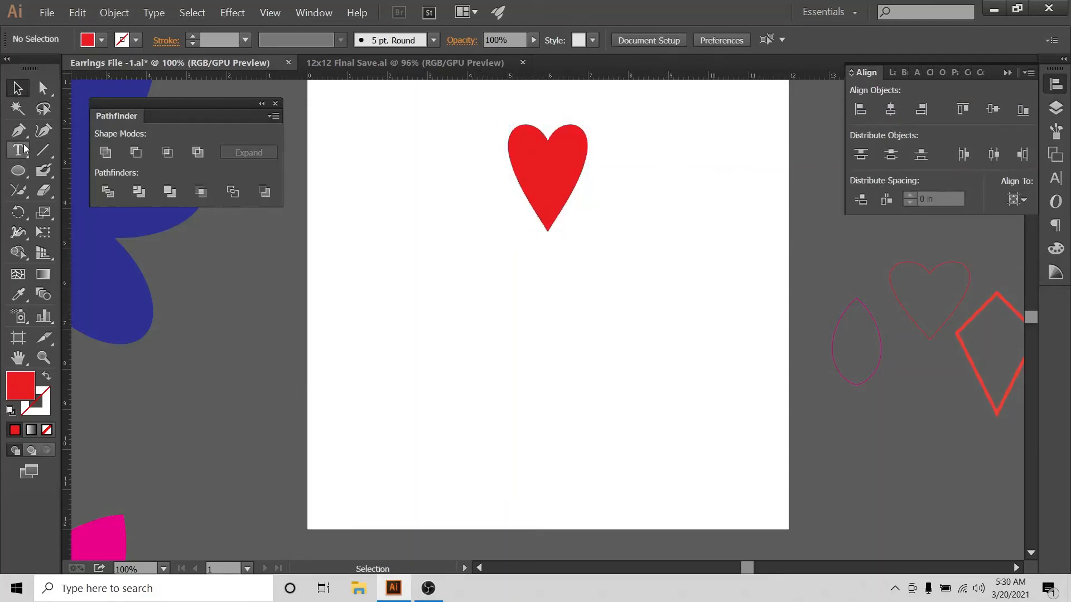
# Place a single Pen anchor point about 0.7 inch below the heart's tip, centre it with the heart on the artboard, and group both.
pyautogui.click(19, 130)
pyautogui.click(544, 260)
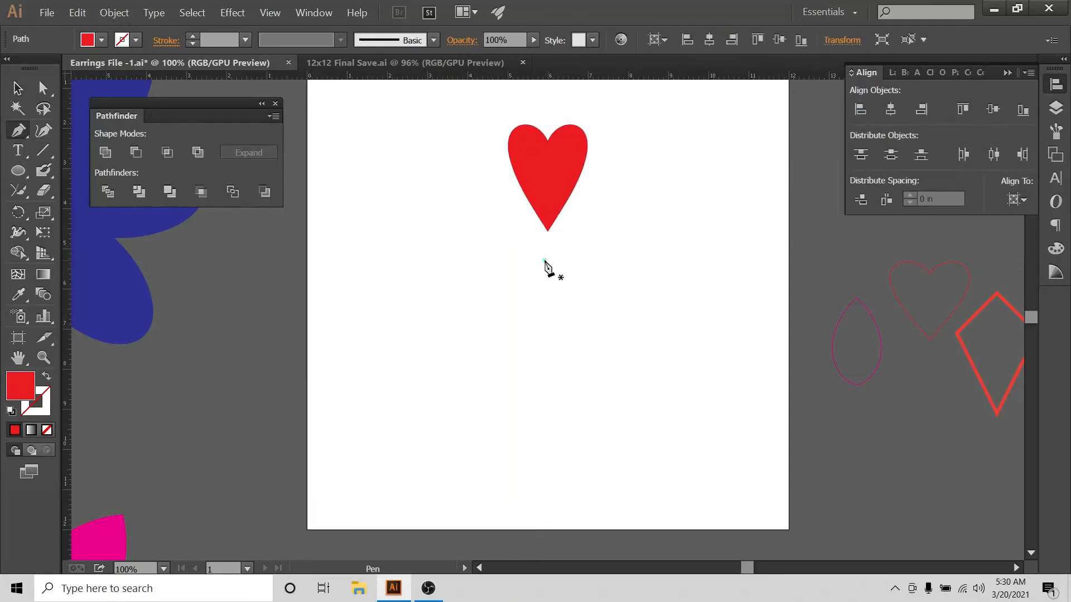
pyautogui.click(17, 87)
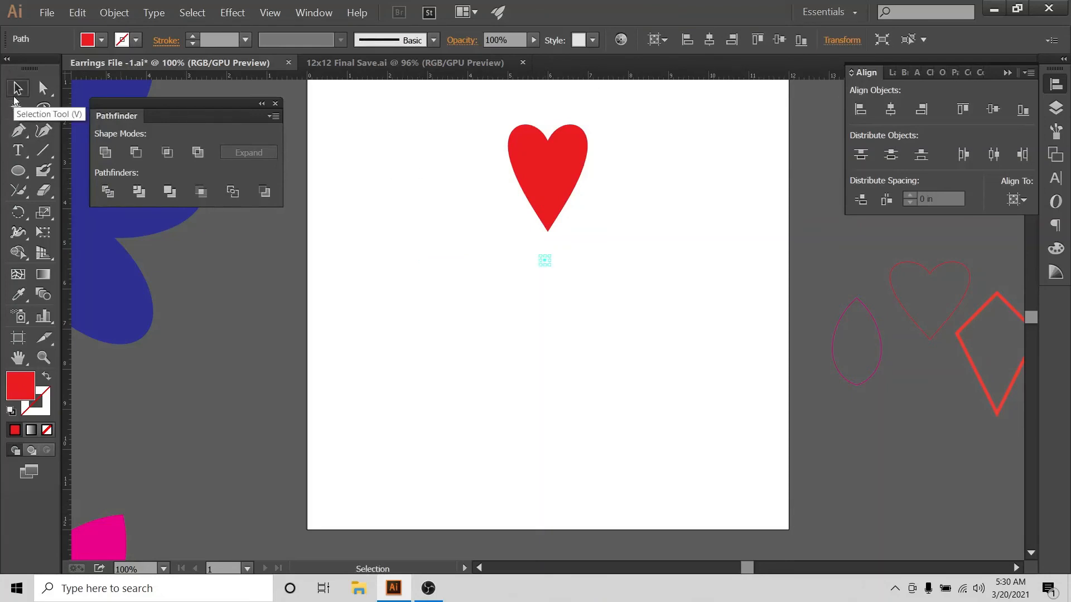
pyautogui.moveTo(470, 107); pyautogui.dragTo(582, 277)
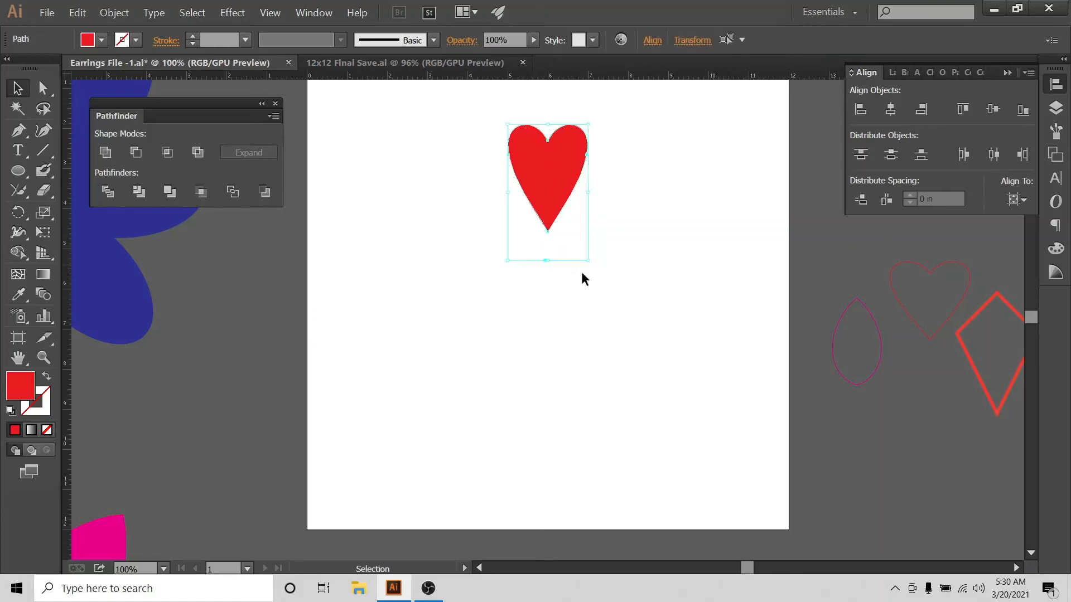
pyautogui.click(898, 107)
pyautogui.rightClick(549, 160)
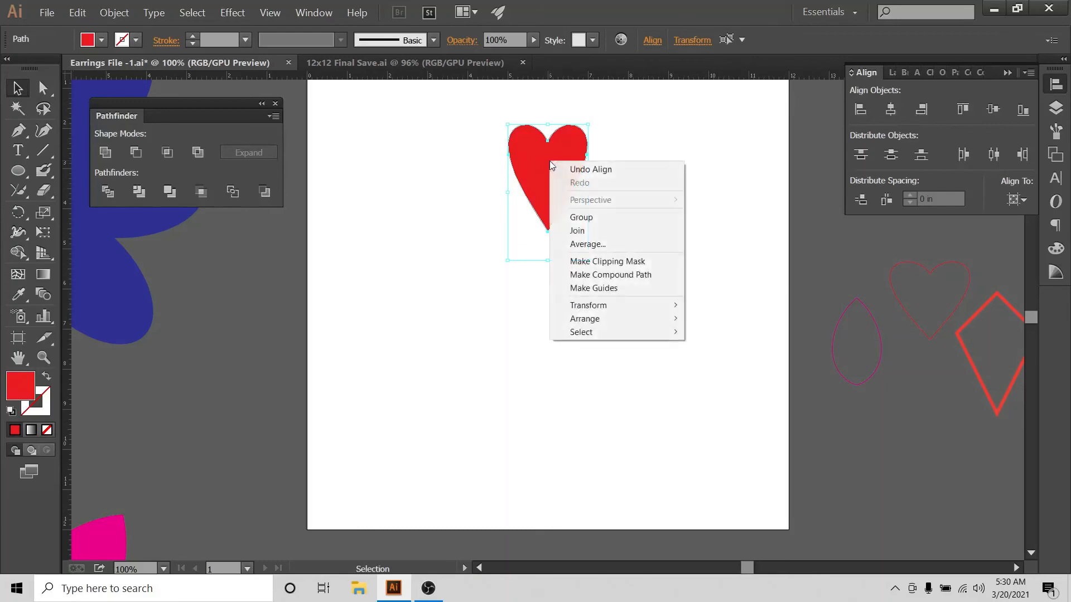
pyautogui.click(617, 218)
# Apply a Transform effect to the heart group with 10 copies and a rotation angle of 360/10 degrees.
pyautogui.click(233, 12)
pyautogui.moveTo(334, 138)
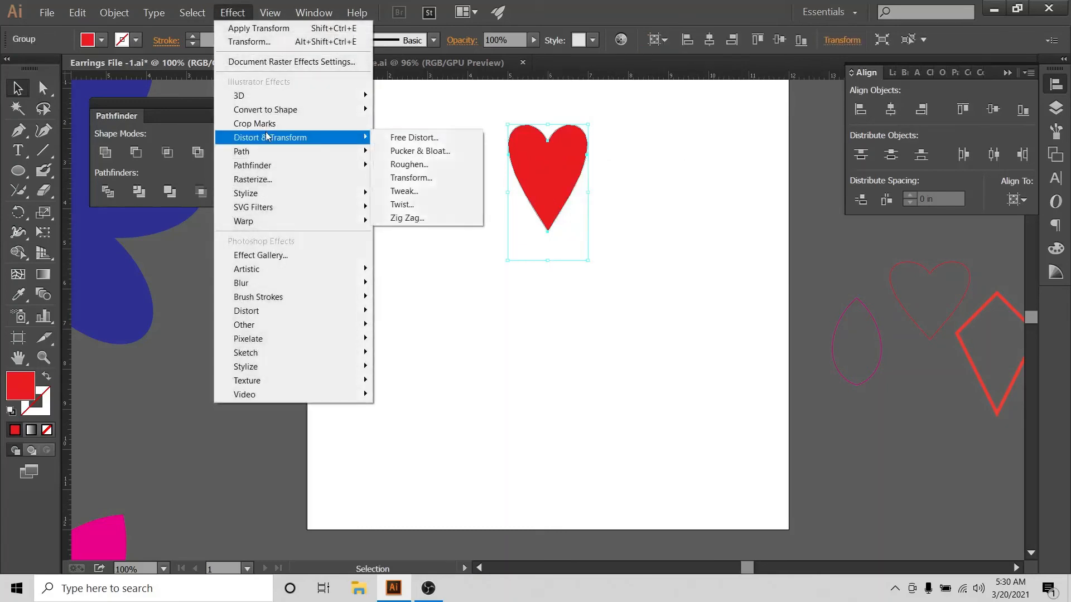
pyautogui.click(411, 177)
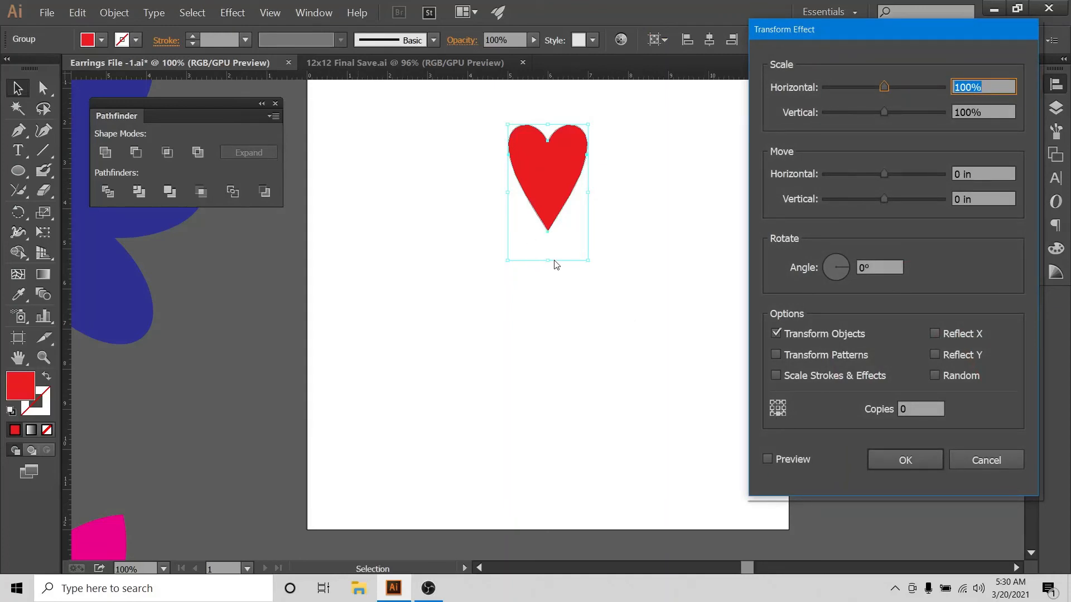
pyautogui.click(768, 459)
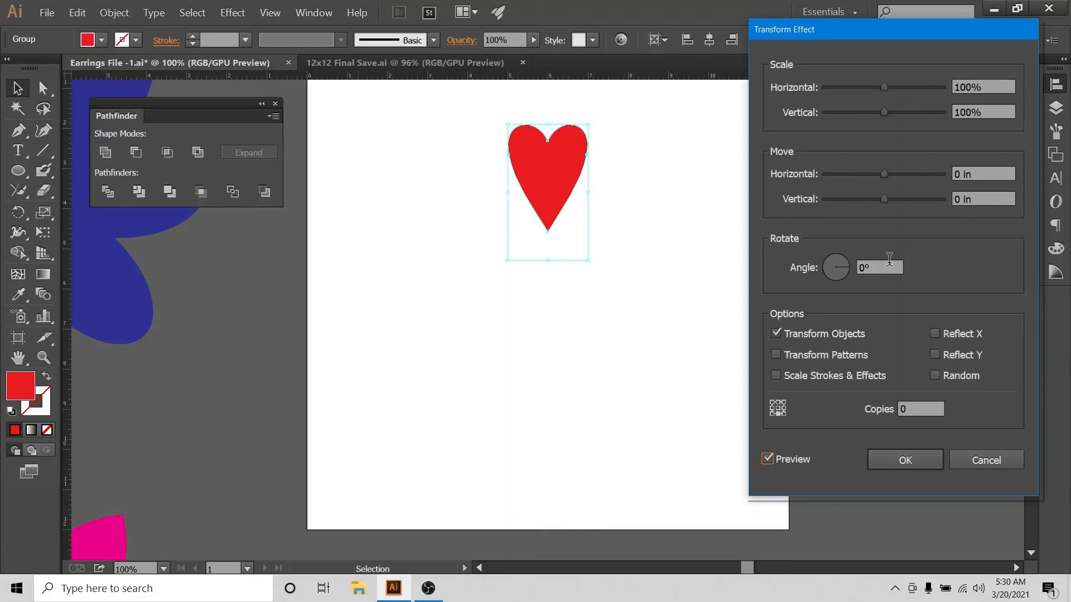
pyautogui.click(934, 406)
pyautogui.click(863, 267)
pyautogui.write('360/10')
pyautogui.click(768, 459)
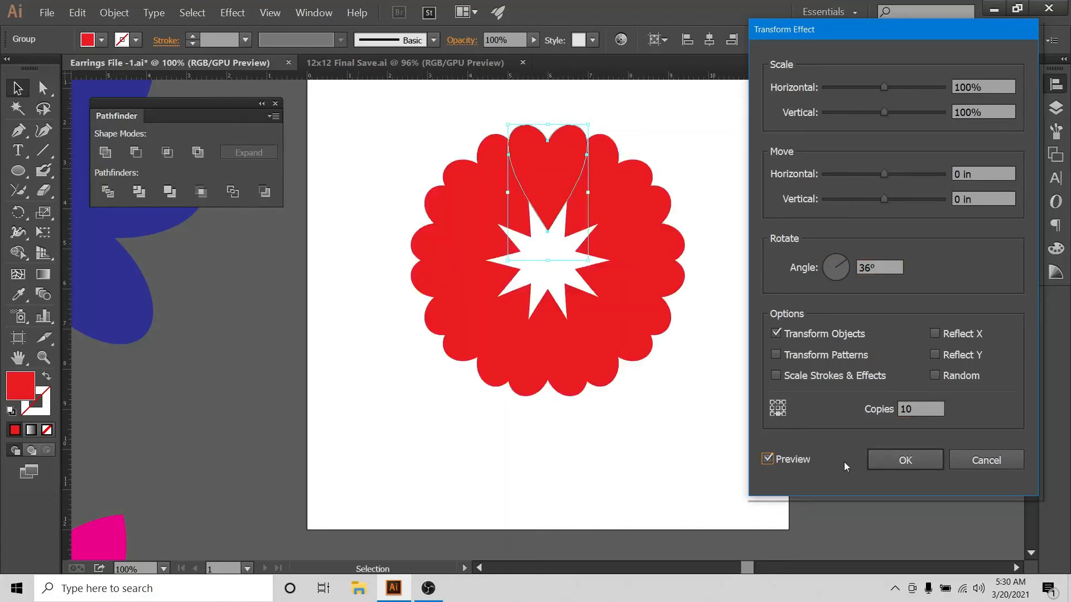
pyautogui.click(893, 460)
pyautogui.click(750, 136)
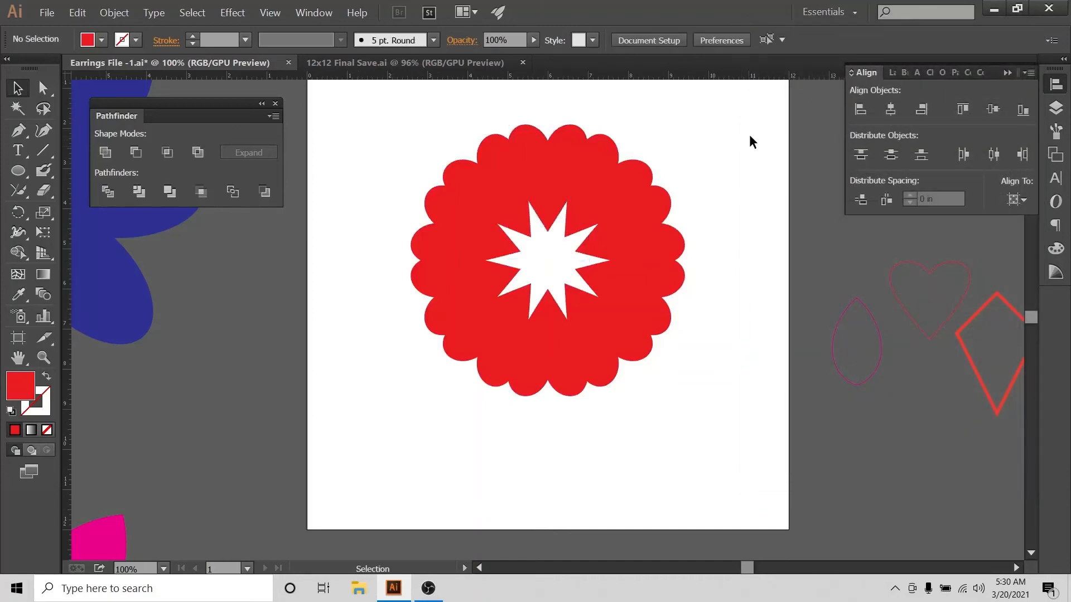
# Select only the anchor point at the flower's centre and nudge it down about 0.3 inch to spread the heart petals apart.
pyautogui.click(566, 171)
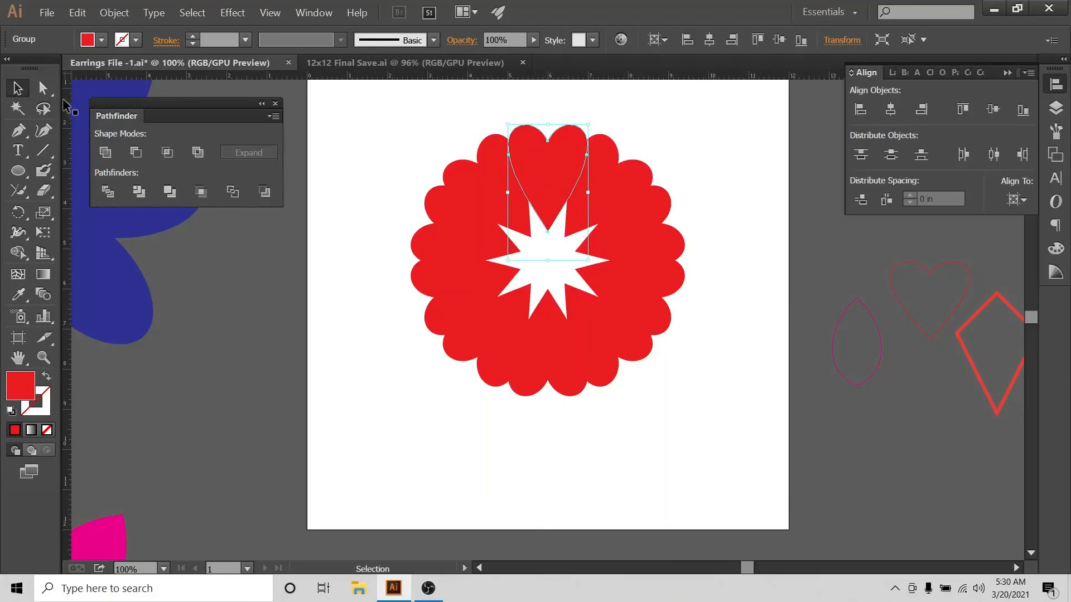
pyautogui.click(43, 88)
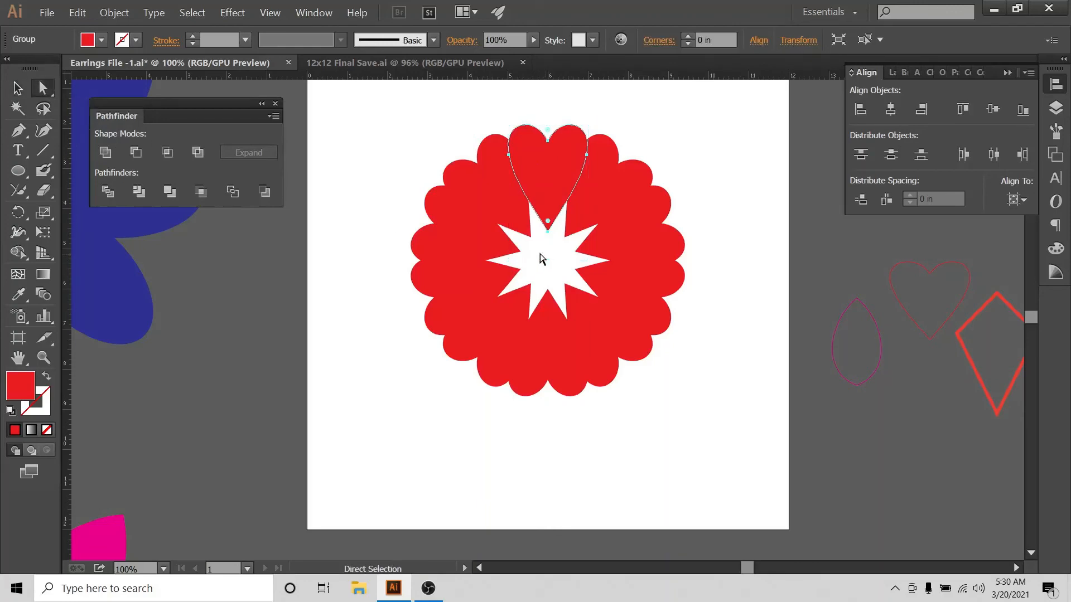
pyautogui.moveTo(540, 252); pyautogui.dragTo(556, 274)
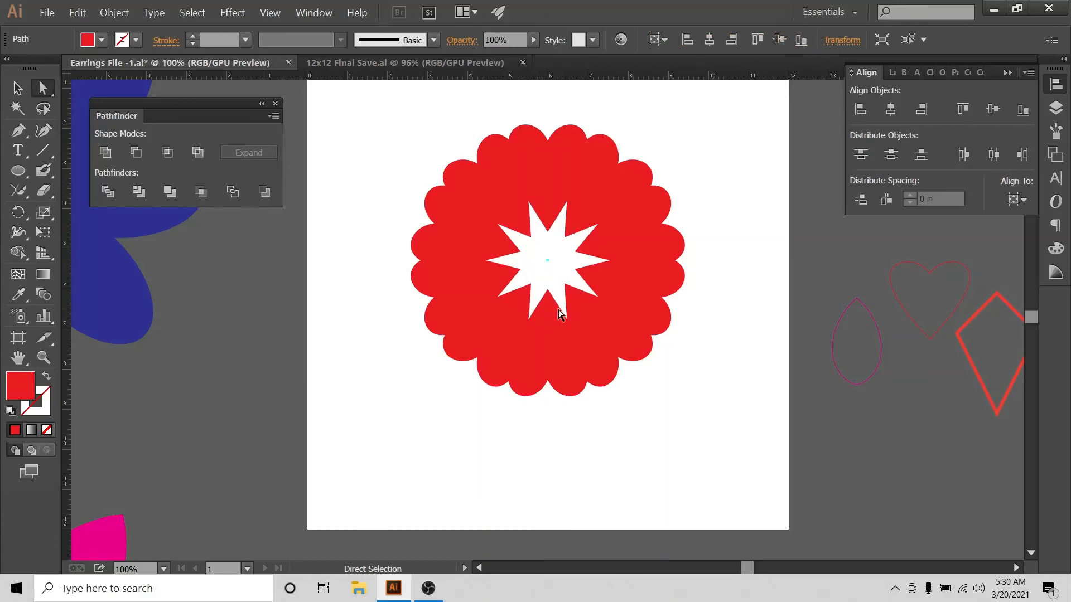
pyautogui.press('Down')
pyautogui.press('Down')
pyautogui.press('Down')
pyautogui.press('Down')
pyautogui.press('Down')
pyautogui.press('Down')
pyautogui.press('Down')
pyautogui.press('Down')
pyautogui.press('Down')
pyautogui.press('Down')
pyautogui.press('Down')
pyautogui.press('Down')
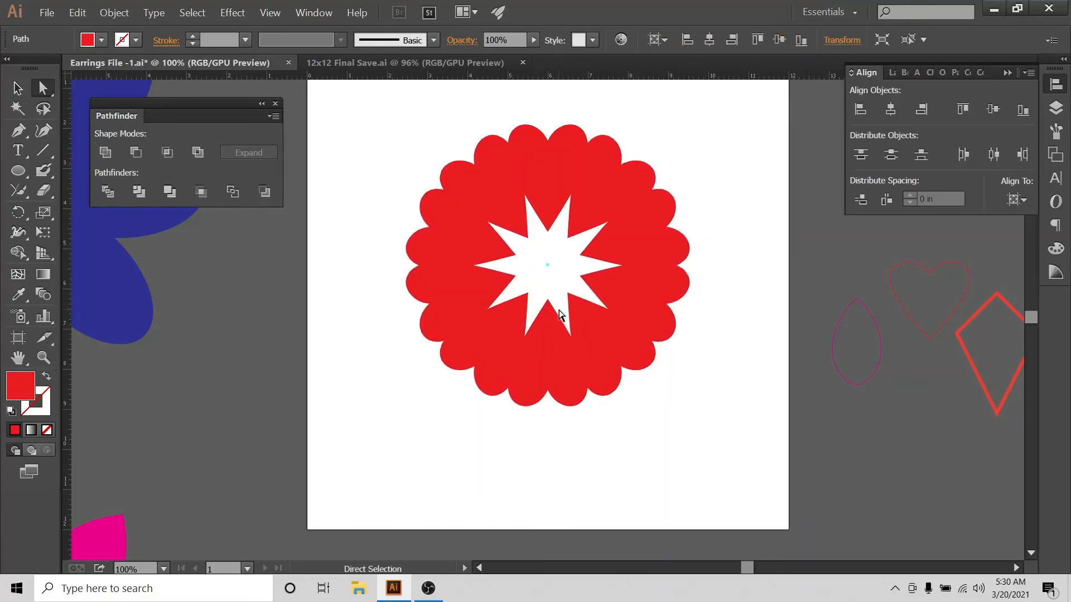
pyautogui.press('Down')
pyautogui.press('Down')
pyautogui.press('Down')
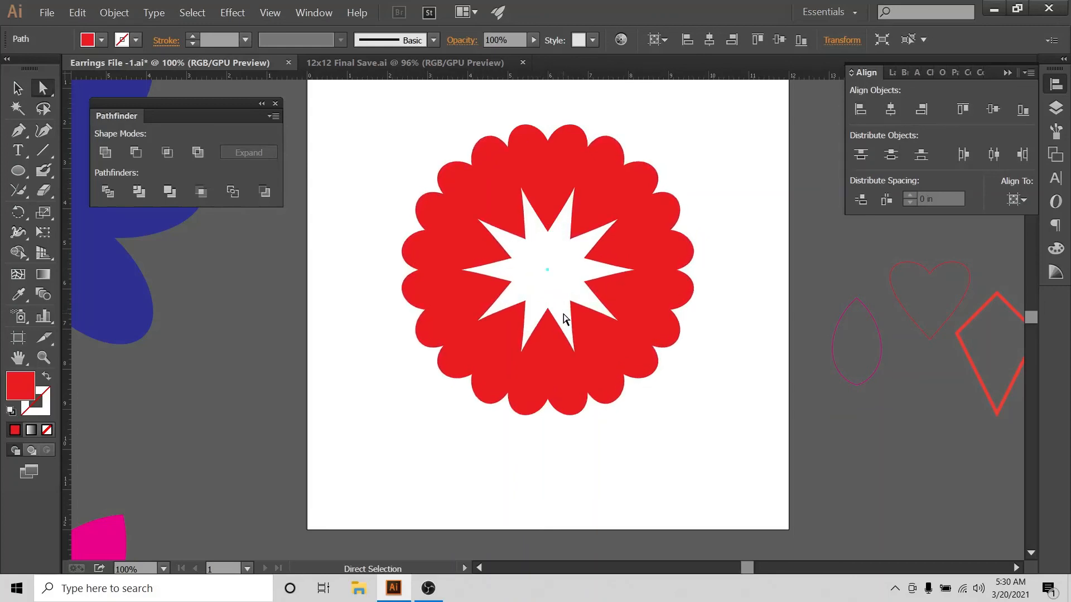
pyautogui.press('Down')
pyautogui.press('Down')
pyautogui.press('Down')
pyautogui.press('Down')
pyautogui.press('Down')
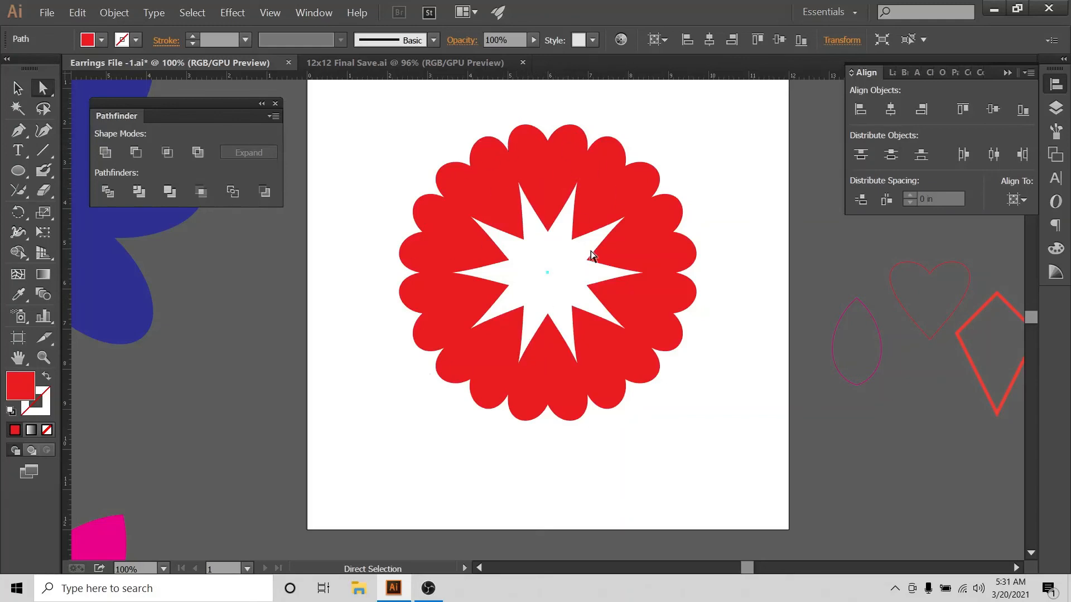
# Expand the appearance of the heart flower group and unite all its petals into one shape.
pyautogui.click(17, 88)
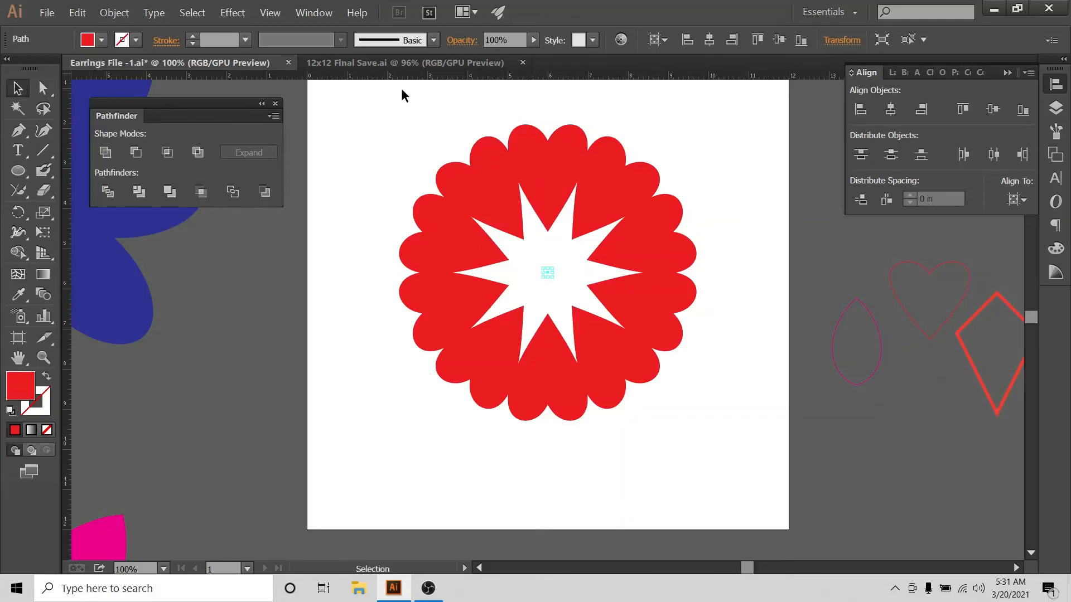
pyautogui.moveTo(402, 92); pyautogui.dragTo(686, 414)
pyautogui.click(114, 12)
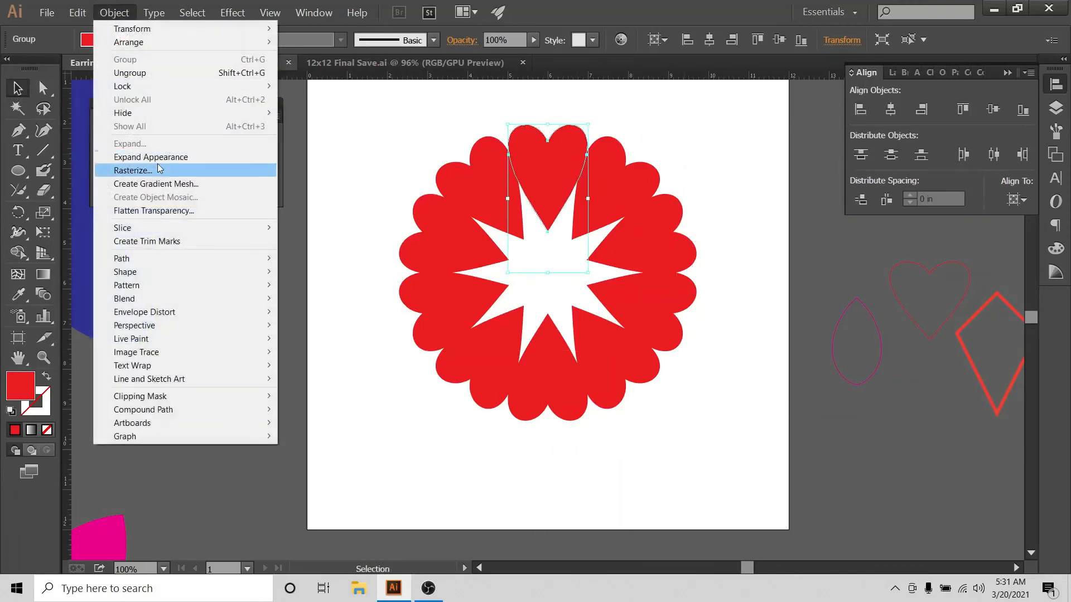
pyautogui.click(158, 158)
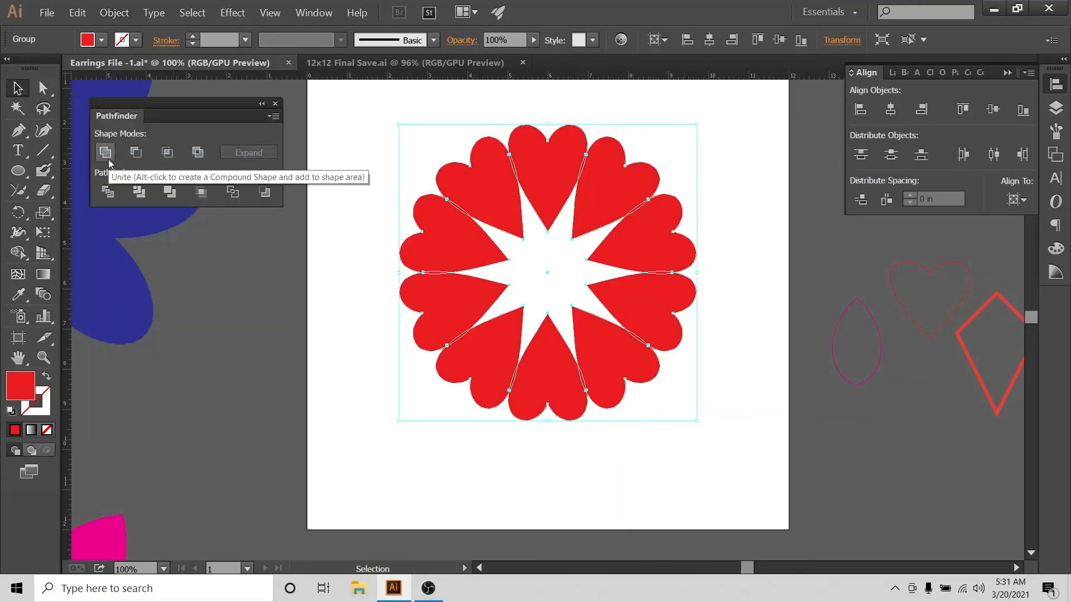
pyautogui.click(108, 159)
pyautogui.click(379, 200)
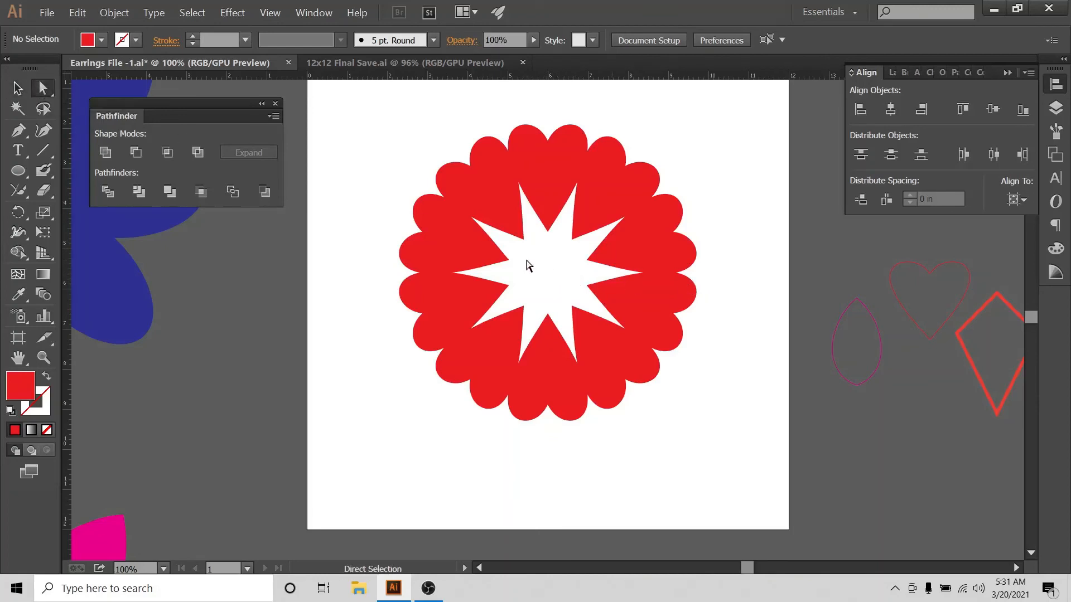
# Delete the path of the star-shaped opening inside the united flower to make its centre solid.
pyautogui.moveTo(527, 260); pyautogui.dragTo(558, 205)
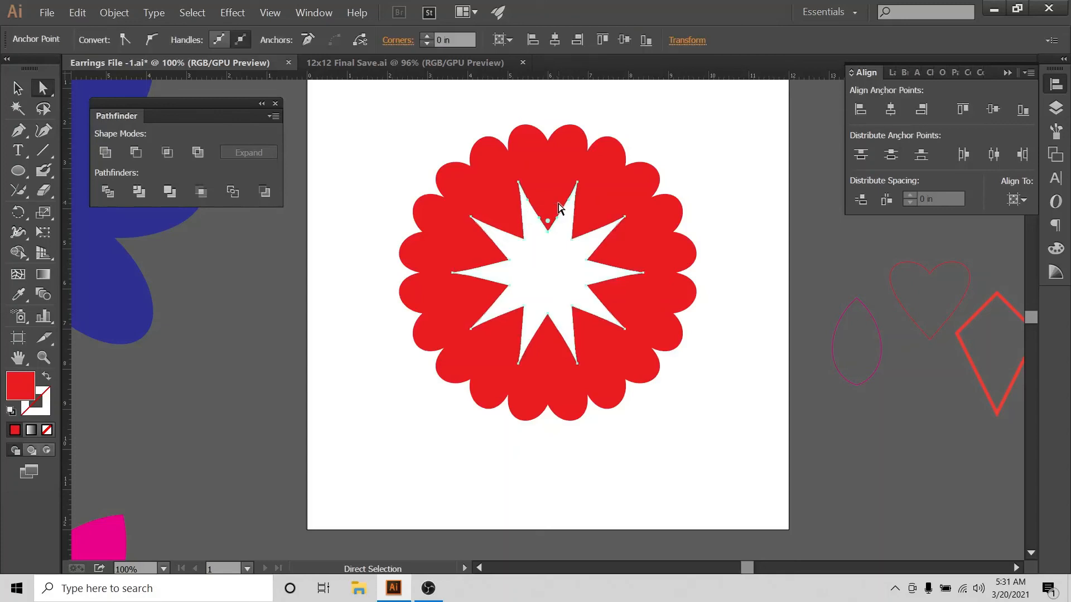
pyautogui.press('Delete')
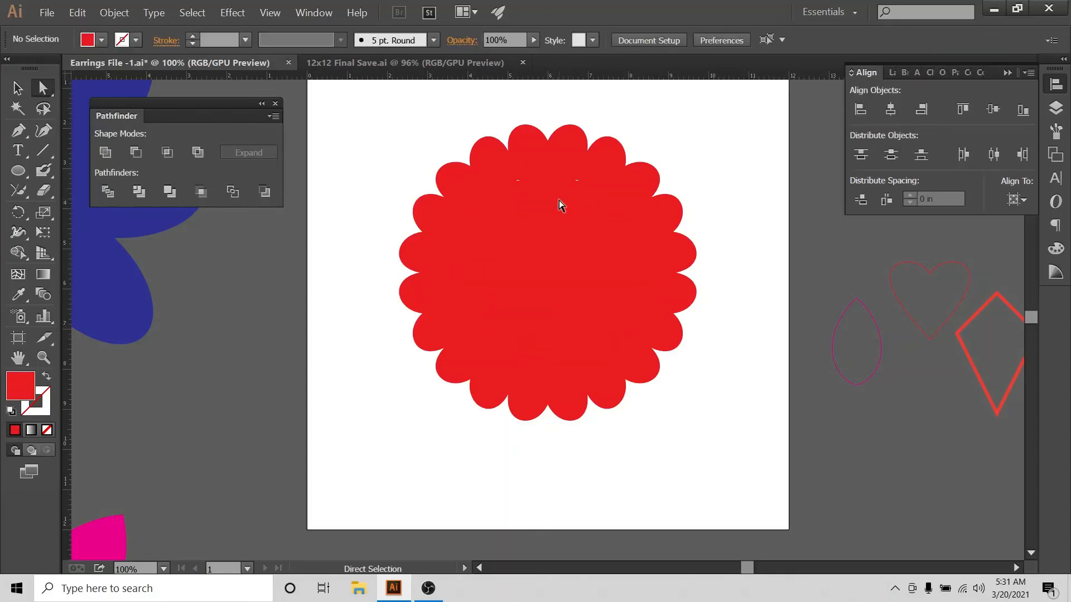
pyautogui.click(17, 88)
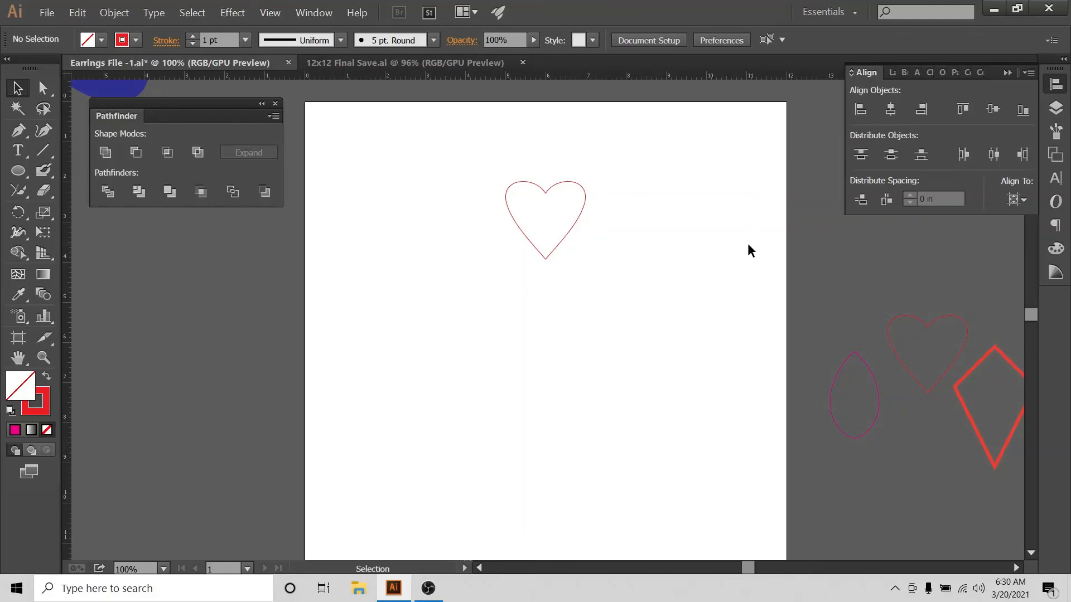
# Centre the unfilled heart outline horizontally on the artboard and reselect it.
pyautogui.moveTo(494, 173); pyautogui.dragTo(551, 247)
pyautogui.click(1015, 203)
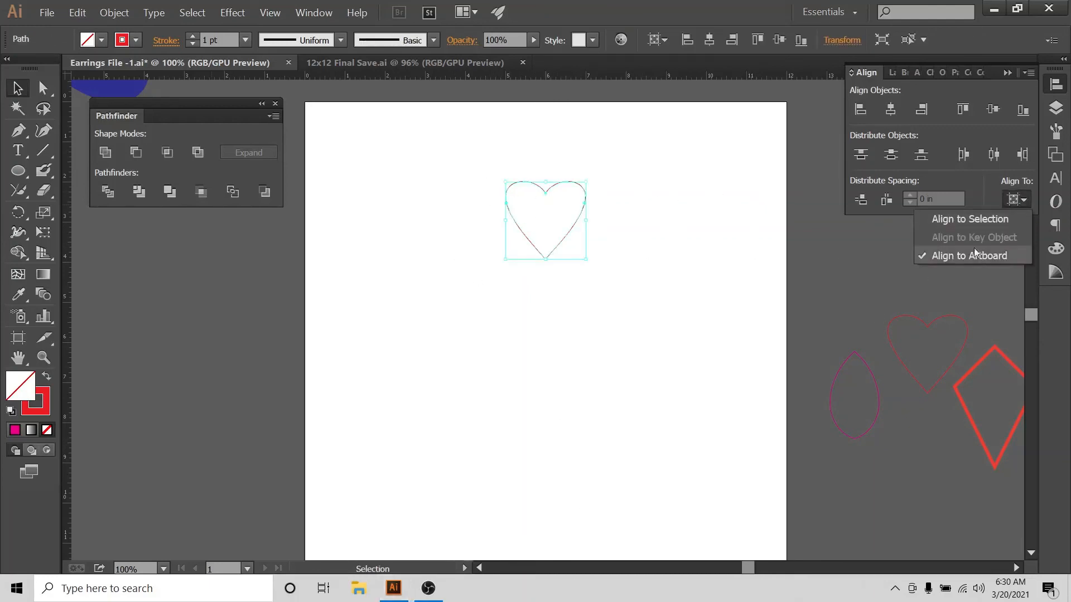
pyautogui.click(886, 112)
pyautogui.click(678, 184)
pyautogui.moveTo(649, 166); pyautogui.dragTo(488, 304)
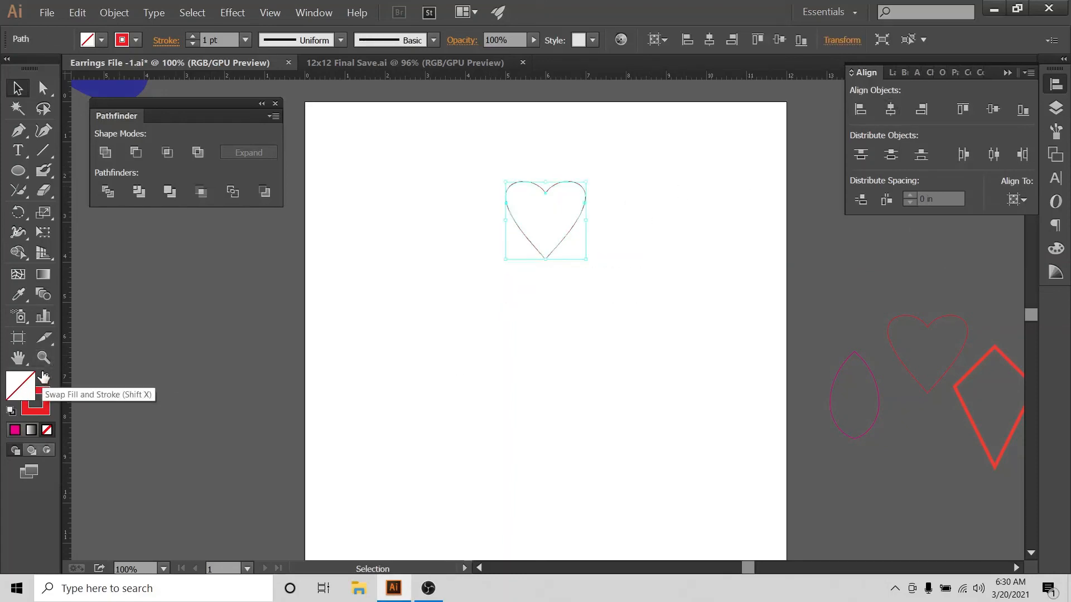
# Swap the heart's fill and stroke for a solid red fill and place a single Pen anchor point below its tip.
pyautogui.click(47, 377)
pyautogui.click(405, 277)
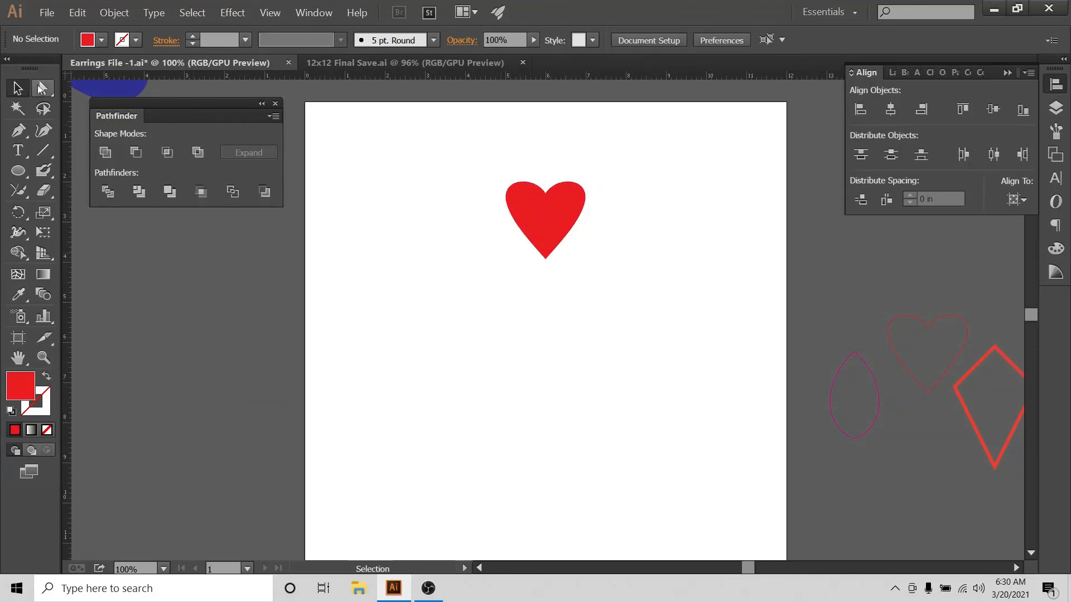
pyautogui.click(19, 130)
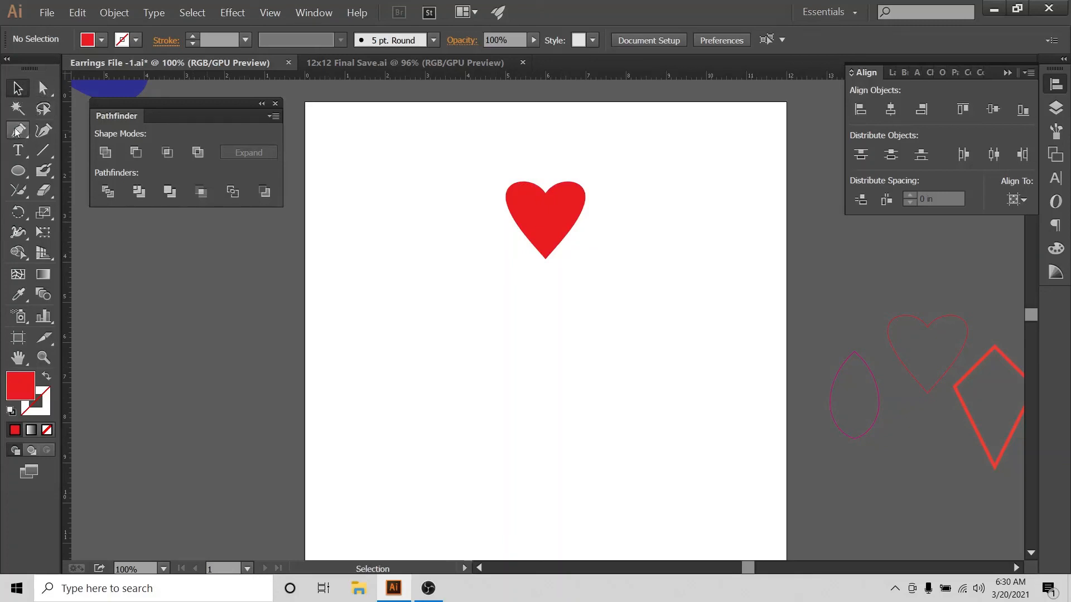
pyautogui.click(545, 286)
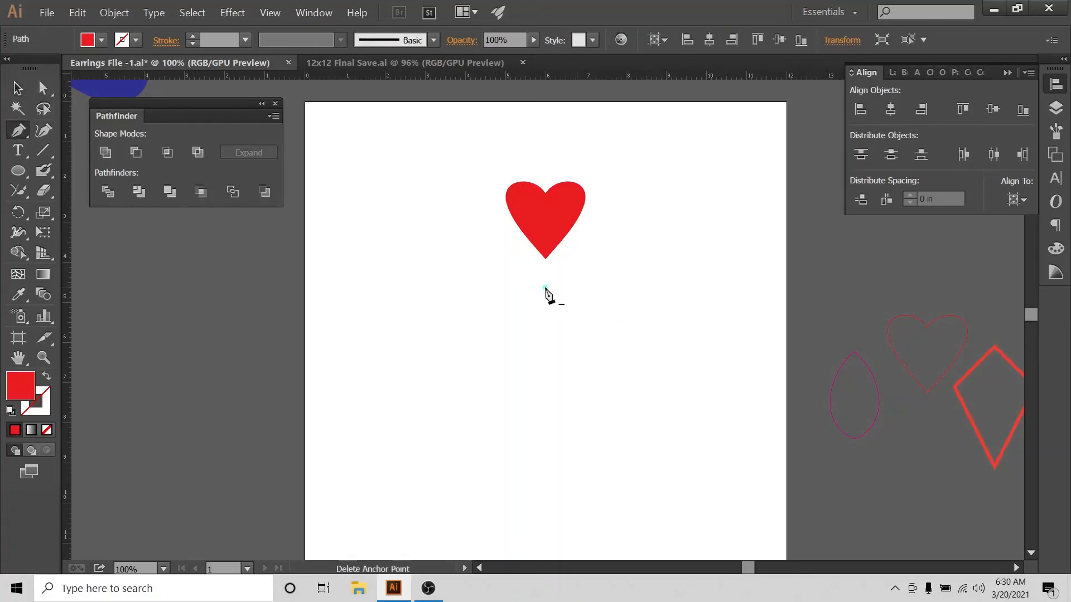
# Align the heart and the anchor point on their horizontal centres and group them.
pyautogui.click(17, 89)
pyautogui.moveTo(460, 152); pyautogui.dragTo(621, 387)
pyautogui.click(895, 113)
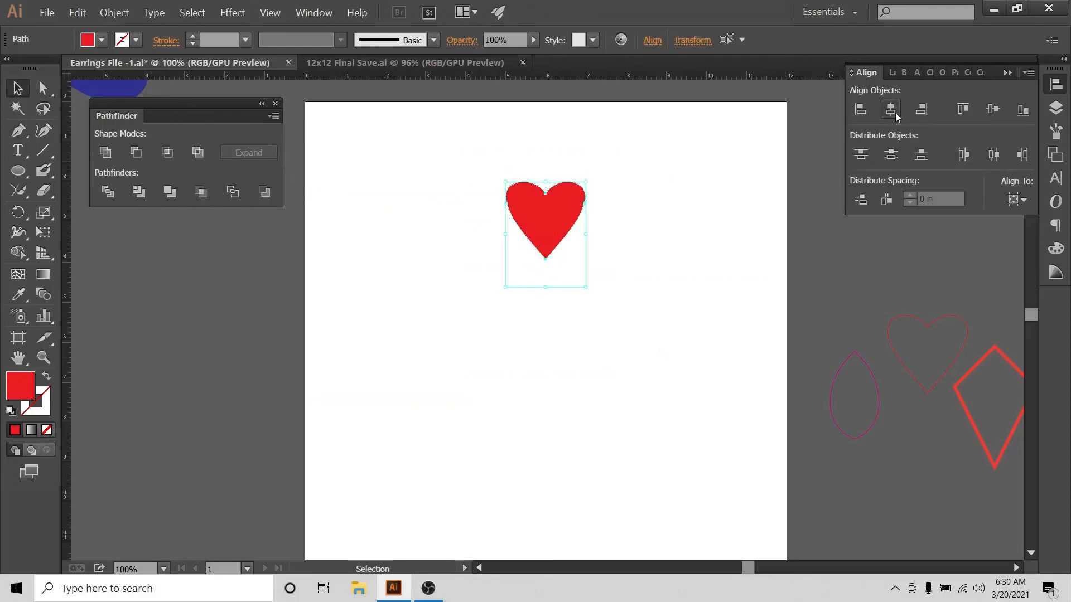
pyautogui.rightClick(561, 212)
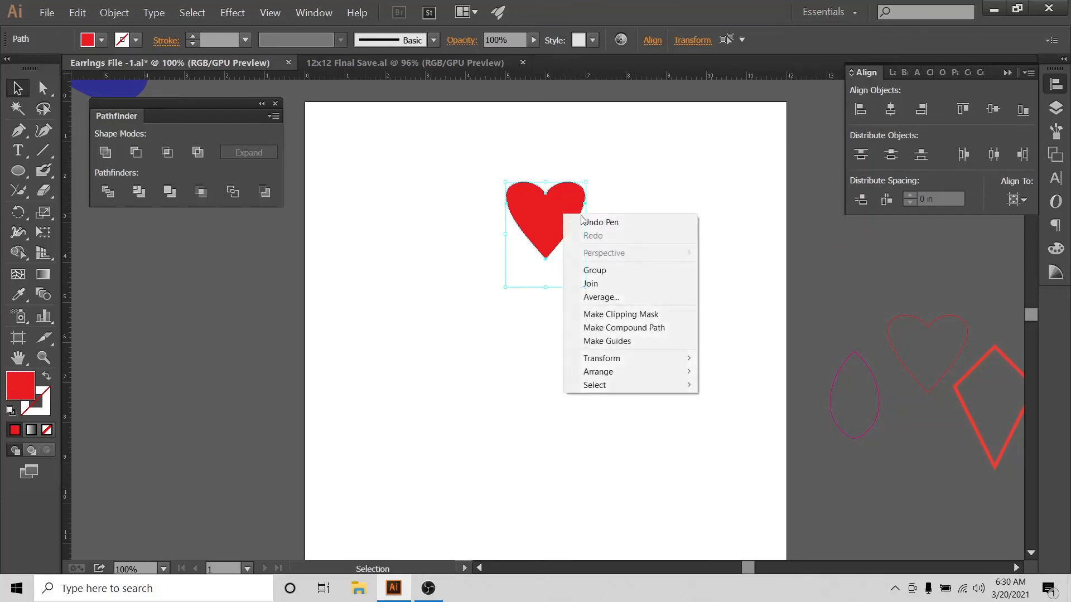
pyautogui.click(614, 271)
# Add a previewed Transform effect to the heart group with 6 copies rotated 360/6 degrees about the bottom-centre reference point.
pyautogui.click(232, 12)
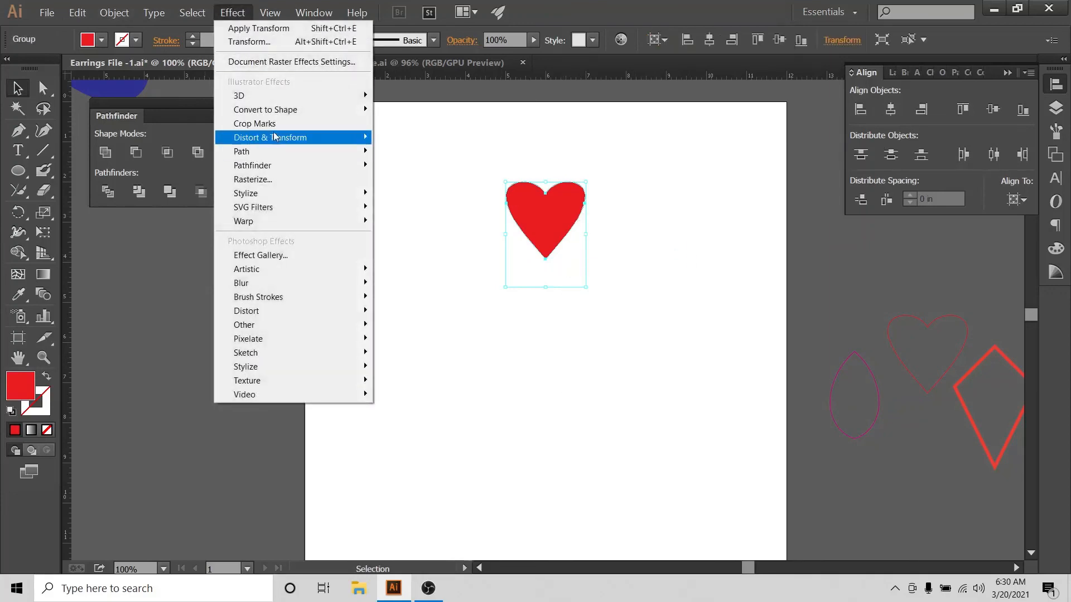
pyautogui.moveTo(274, 138)
pyautogui.click(458, 178)
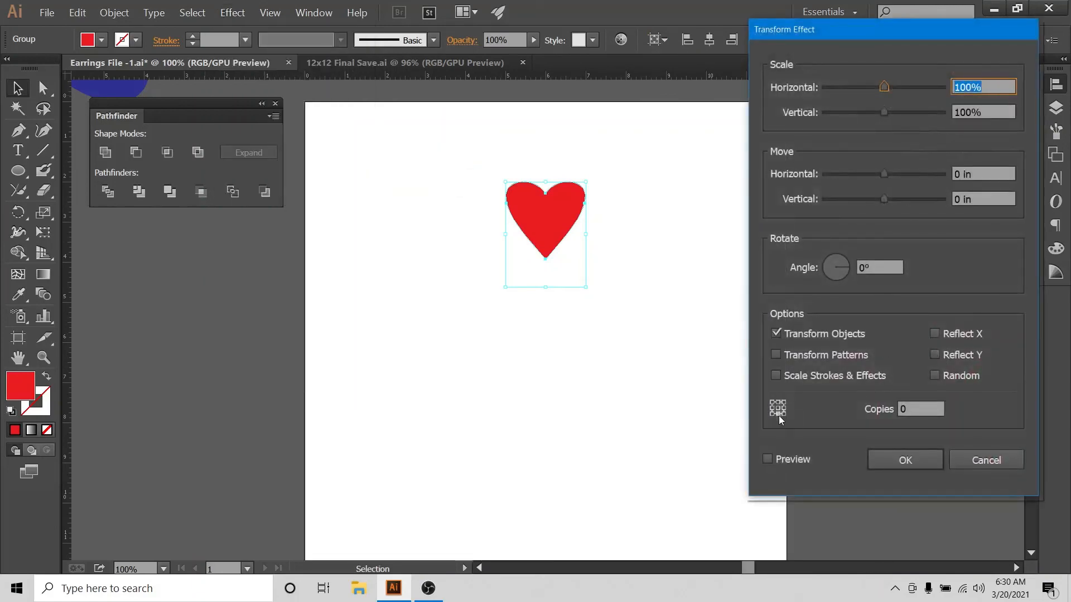
pyautogui.click(771, 460)
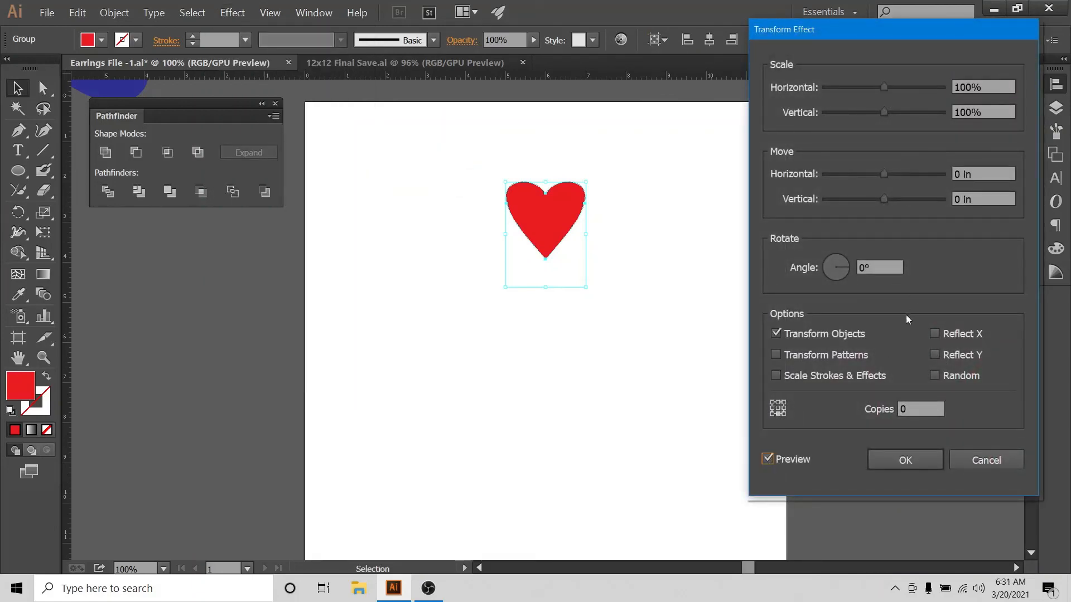
pyautogui.click(920, 408)
pyautogui.click(874, 262)
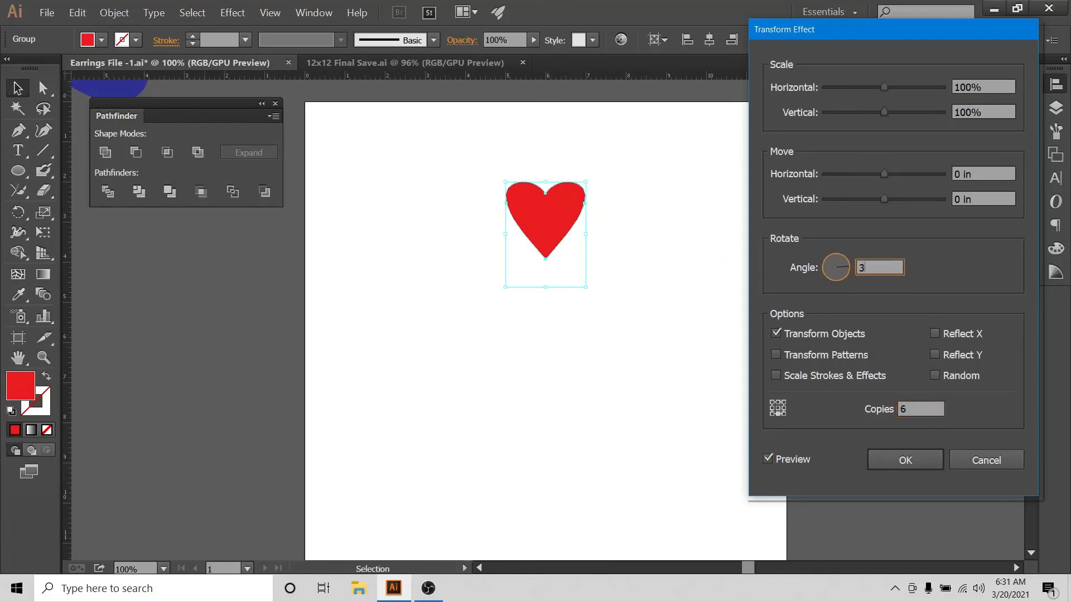
pyautogui.write('360/6')
pyautogui.press('Tab')
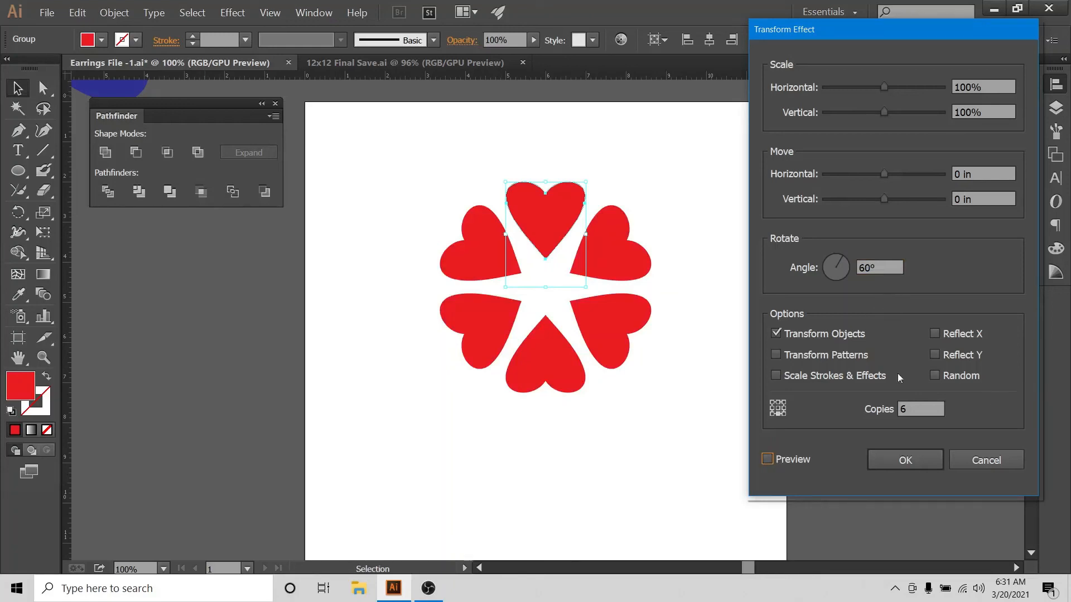
# Try a denser flower with 8 copies rotated 360/8 degrees in the Transform effect.
pyautogui.doubleClick(920, 409)
pyautogui.write('7')
pyautogui.click(767, 459)
pyautogui.click(890, 268)
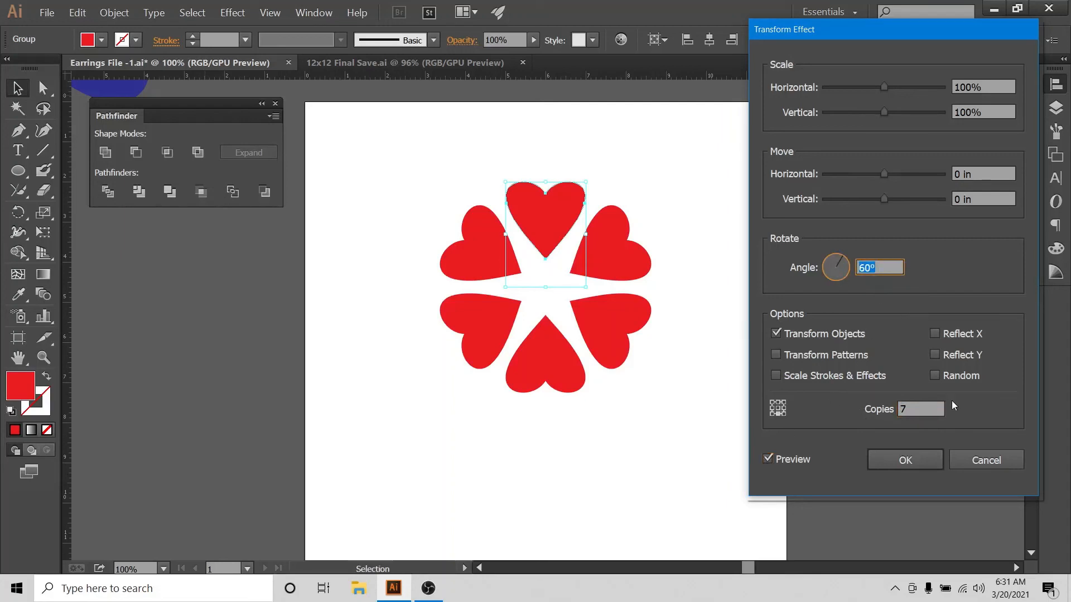
pyautogui.click(899, 409)
pyautogui.write('8')
pyautogui.click(879, 266)
pyautogui.write('360/8')
pyautogui.press('Tab')
pyautogui.click(768, 459)
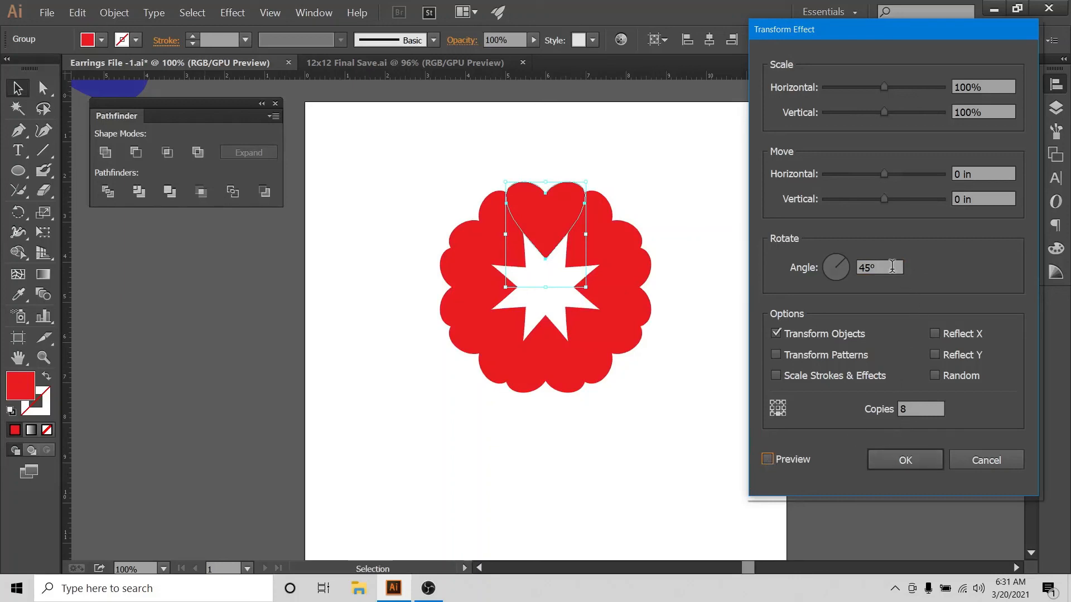
# Return the Transform effect to 6 copies rotated 360/6 degrees, preview it and apply it.
pyautogui.click(908, 410)
pyautogui.click(889, 267)
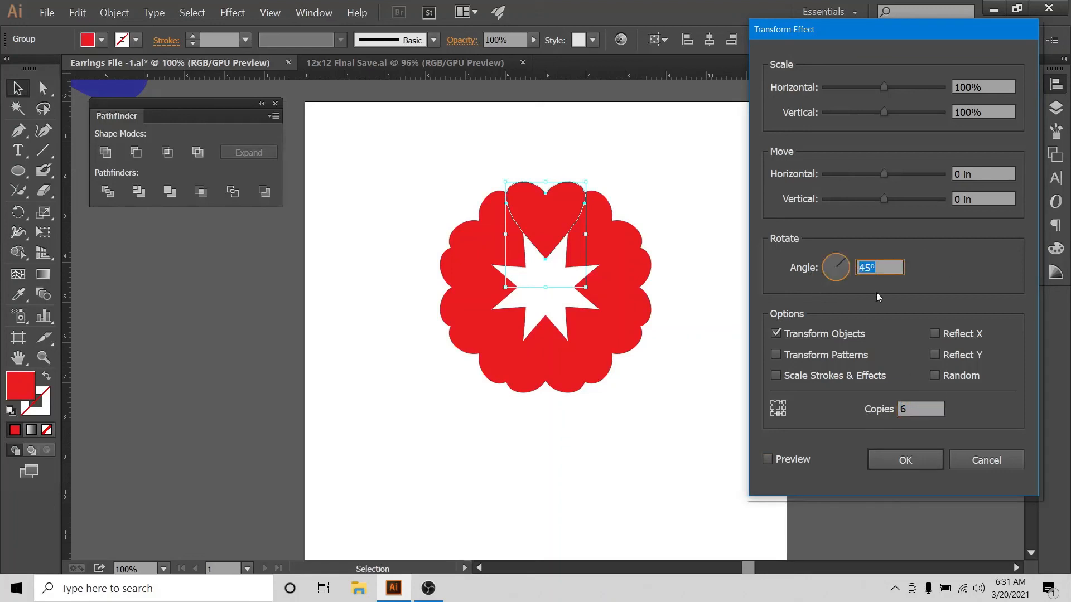
pyautogui.write('360/6')
pyautogui.click(767, 459)
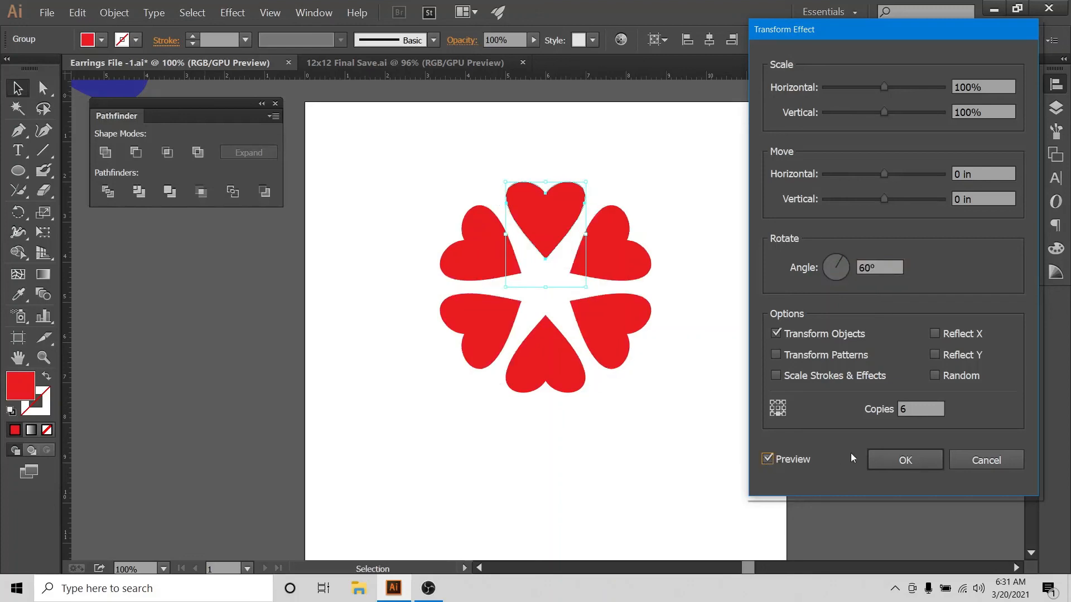
pyautogui.click(887, 454)
pyautogui.click(745, 267)
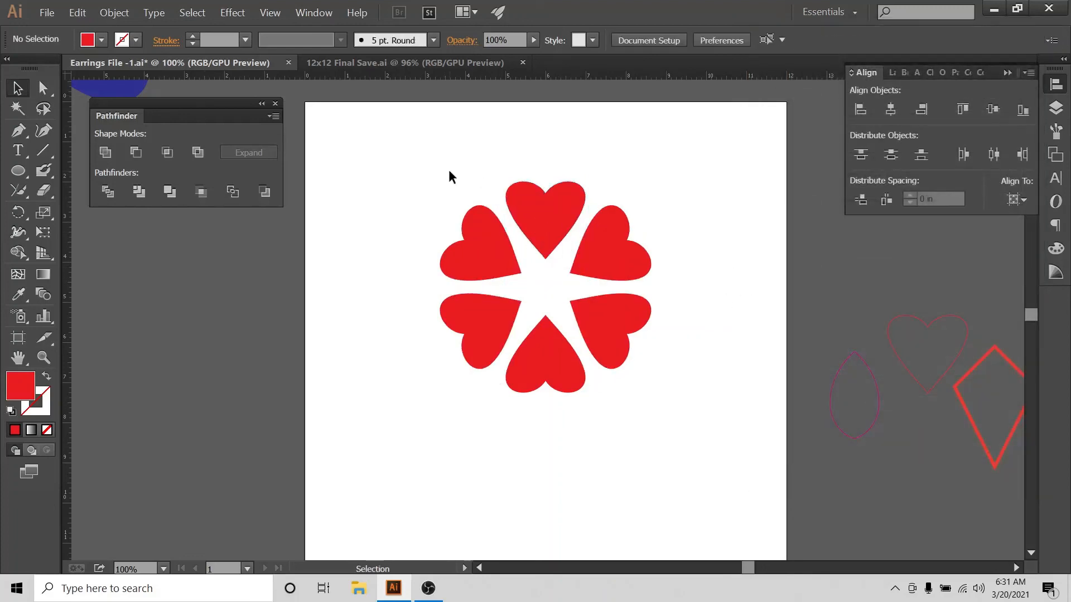
# Select the rotated heart group and expand its appearance into separate petals.
pyautogui.moveTo(450, 172); pyautogui.dragTo(596, 298)
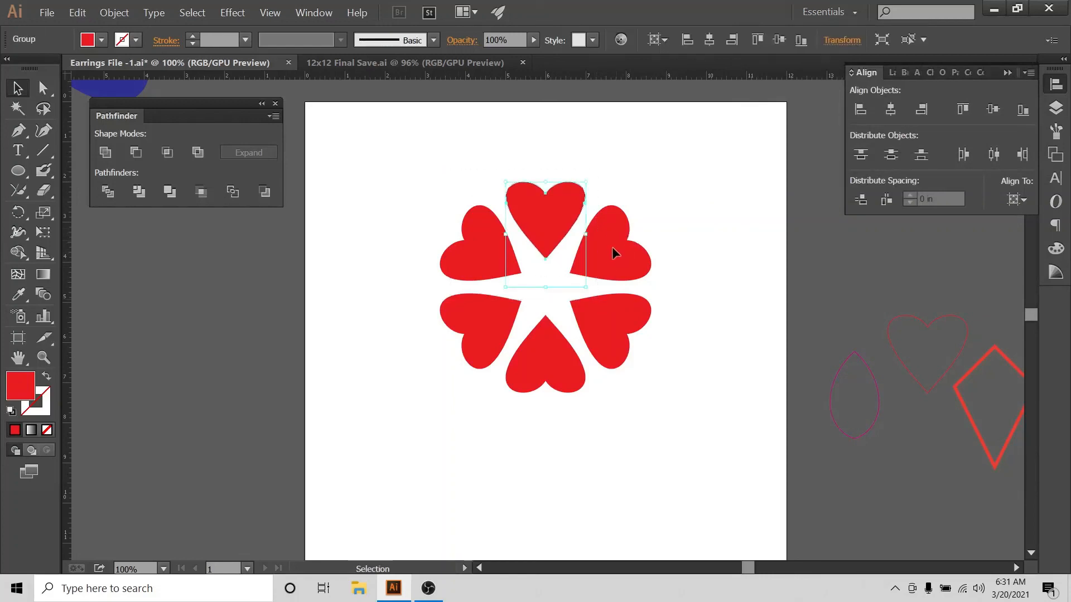
pyautogui.click(706, 214)
pyautogui.moveTo(346, 182); pyautogui.dragTo(670, 409)
pyautogui.click(114, 13)
pyautogui.click(144, 151)
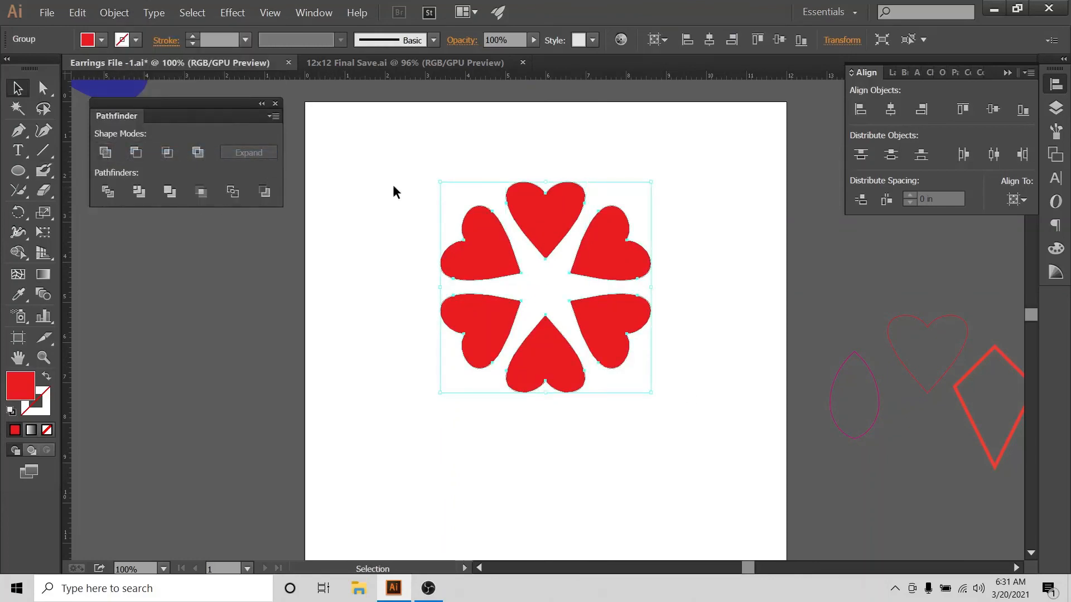
# Centre the expanded heart flower horizontally and vertically on the artboard.
pyautogui.click(1018, 199)
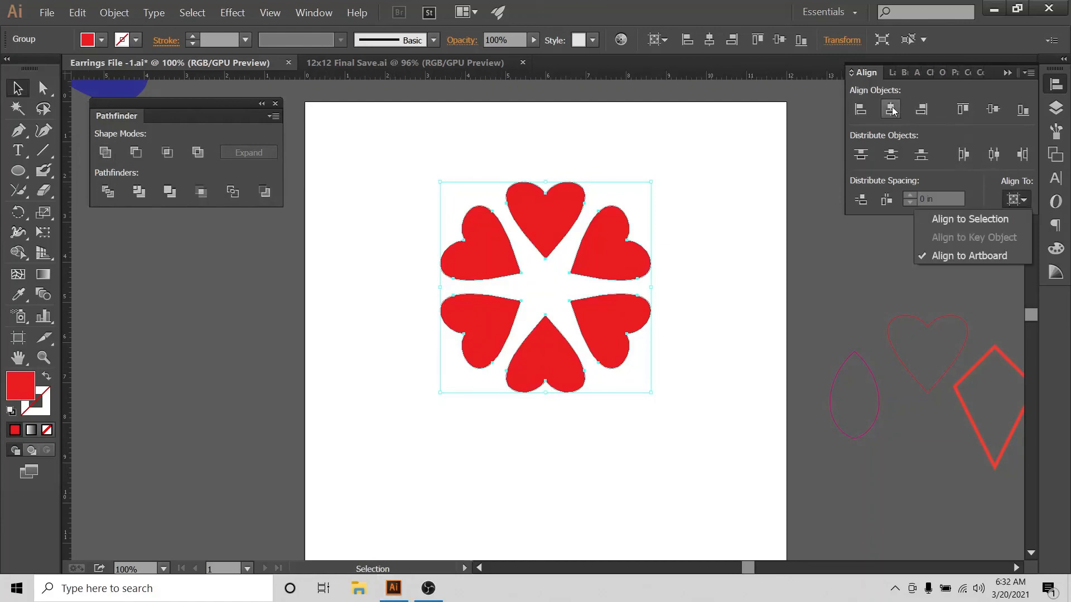
pyautogui.click(891, 109)
pyautogui.click(993, 110)
pyautogui.click(681, 224)
# Draw a filled circle about 2.7 inches wide from the middle of the flower, overlapping the heart tips.
pyautogui.scroll(-2, 687, 247)
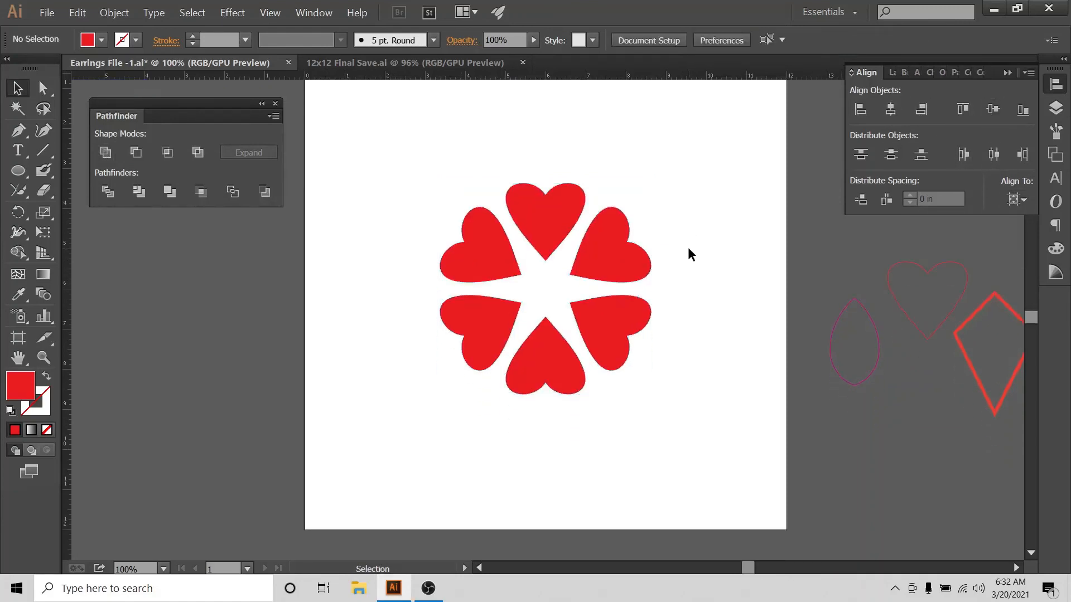
pyautogui.moveTo(18, 171); pyautogui.dragTo(121, 216)
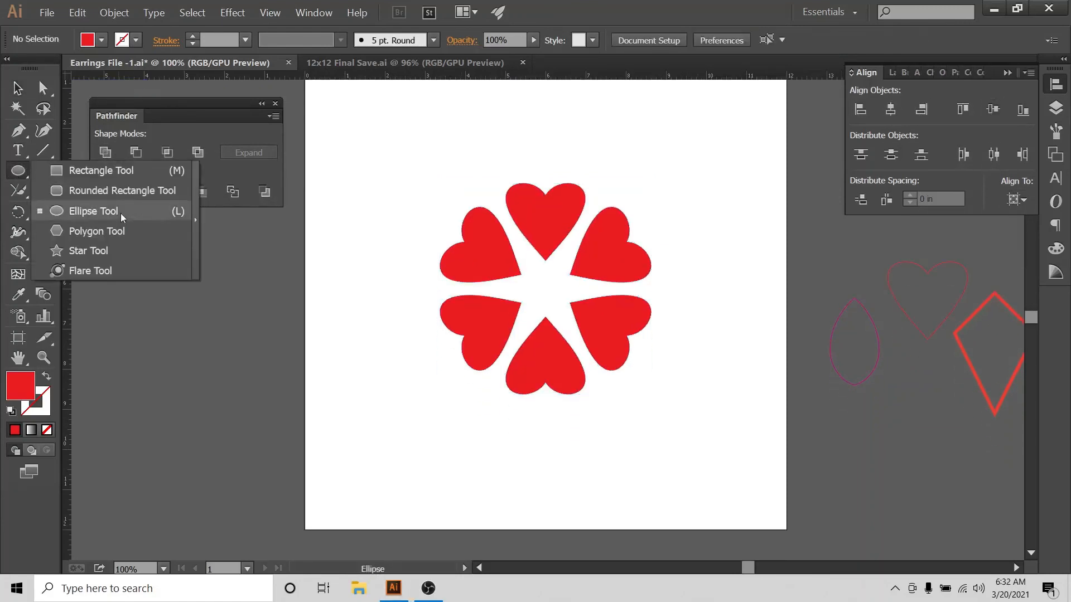
pyautogui.click(118, 213)
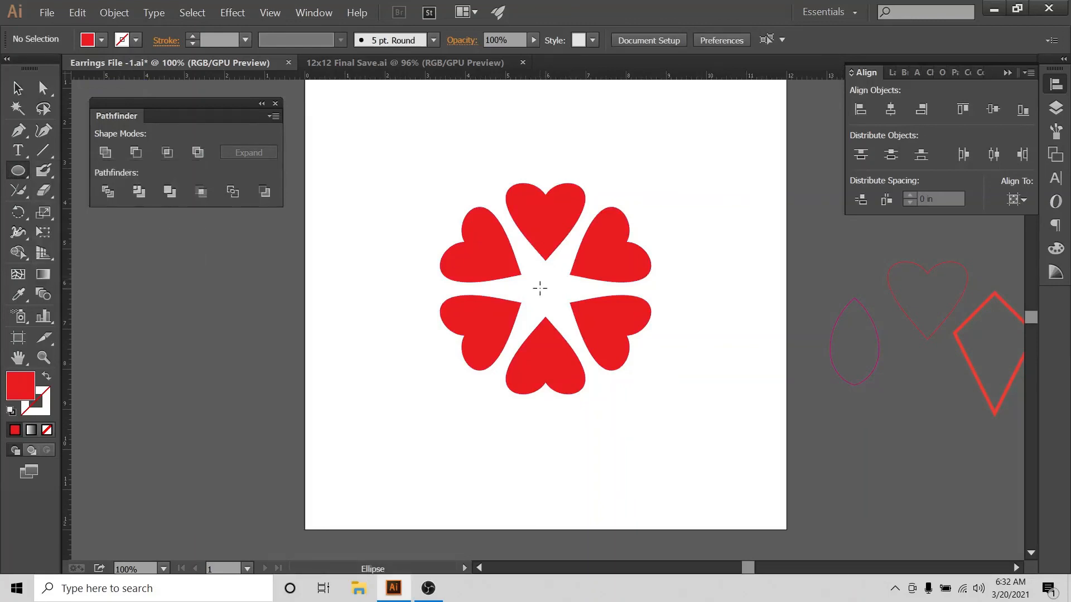
pyautogui.moveTo(541, 289); pyautogui.dragTo(575, 341)
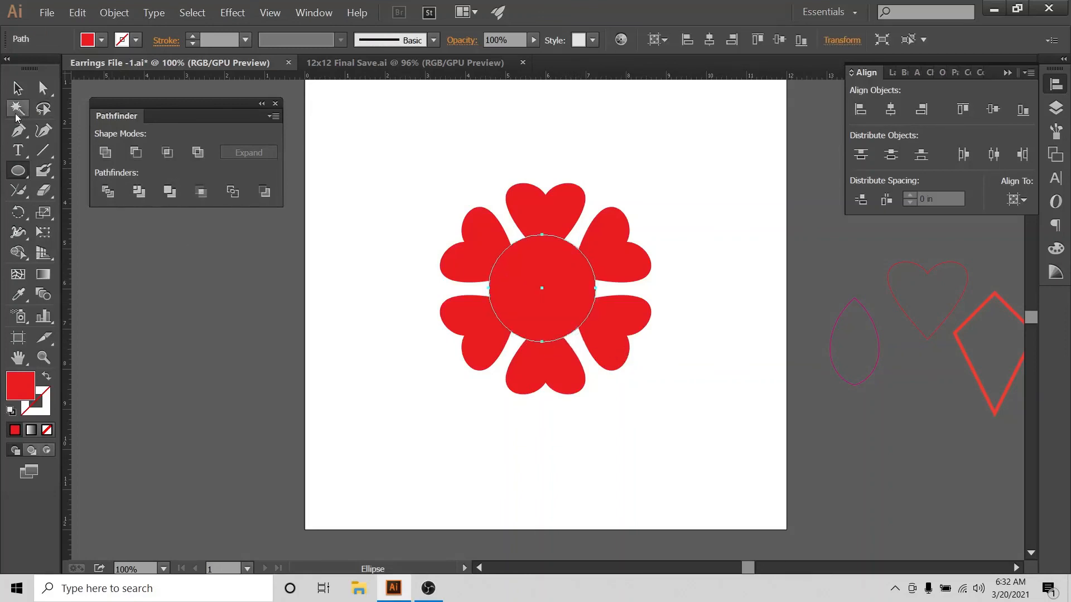
# Align the circle and the heart petals to the artboard's horizontal and vertical centres.
pyautogui.click(18, 88)
pyautogui.moveTo(383, 160); pyautogui.dragTo(745, 393)
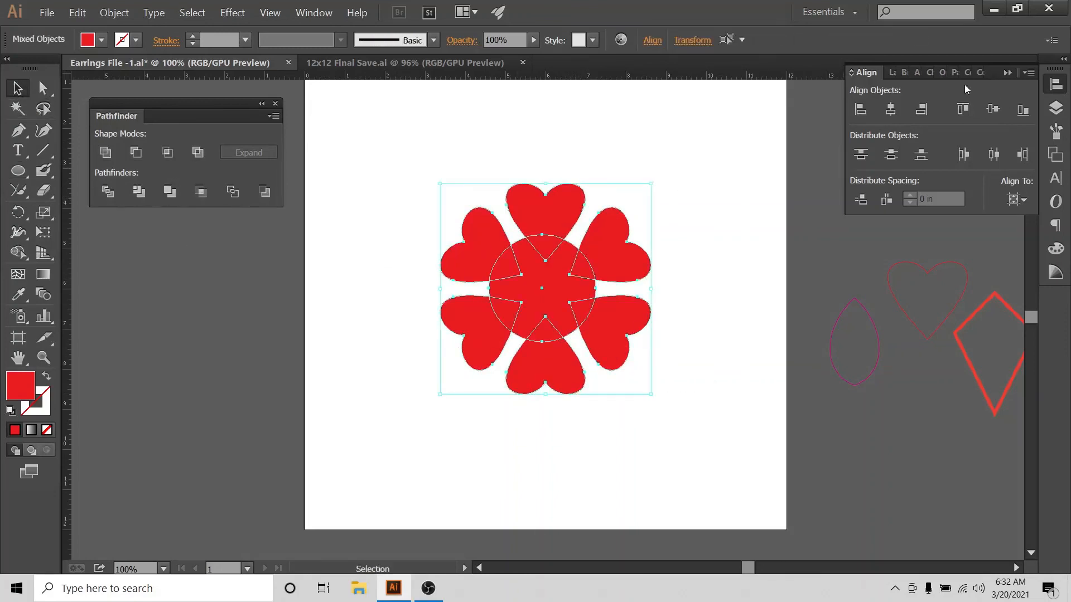
pyautogui.click(891, 109)
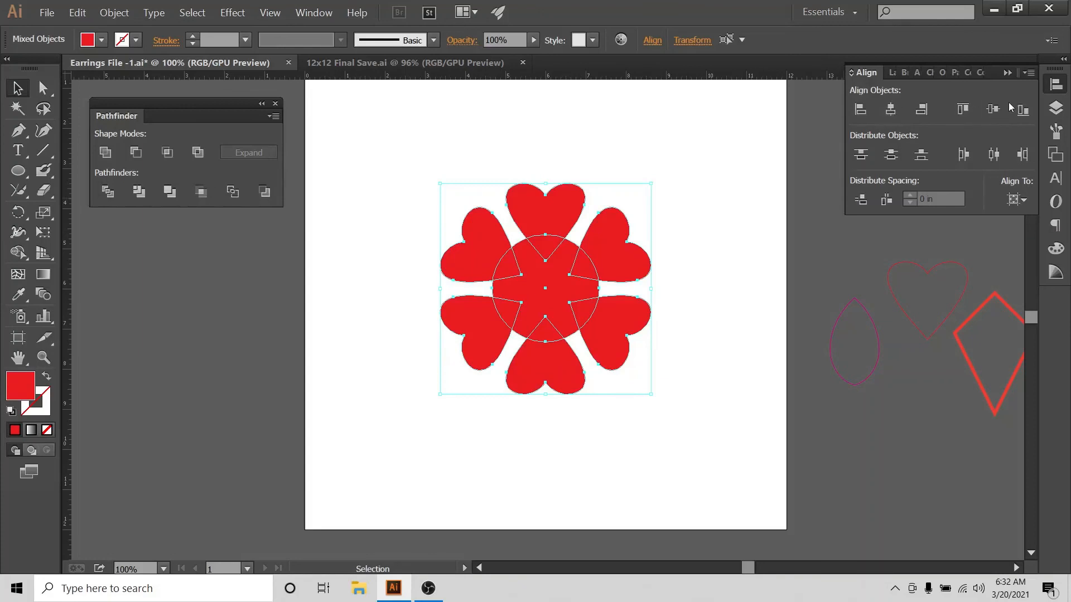
pyautogui.click(994, 110)
pyautogui.click(758, 144)
# Resize the middle circle proportionally about its centre to about 2.8 inches wide.
pyautogui.click(578, 269)
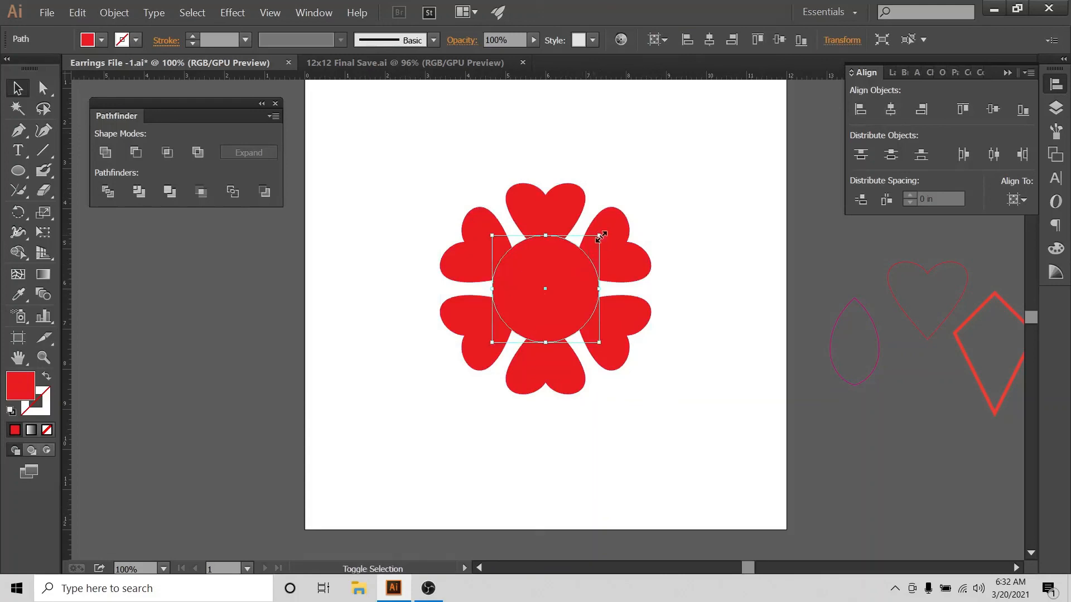
pyautogui.moveTo(601, 237); pyautogui.dragTo(609, 226)
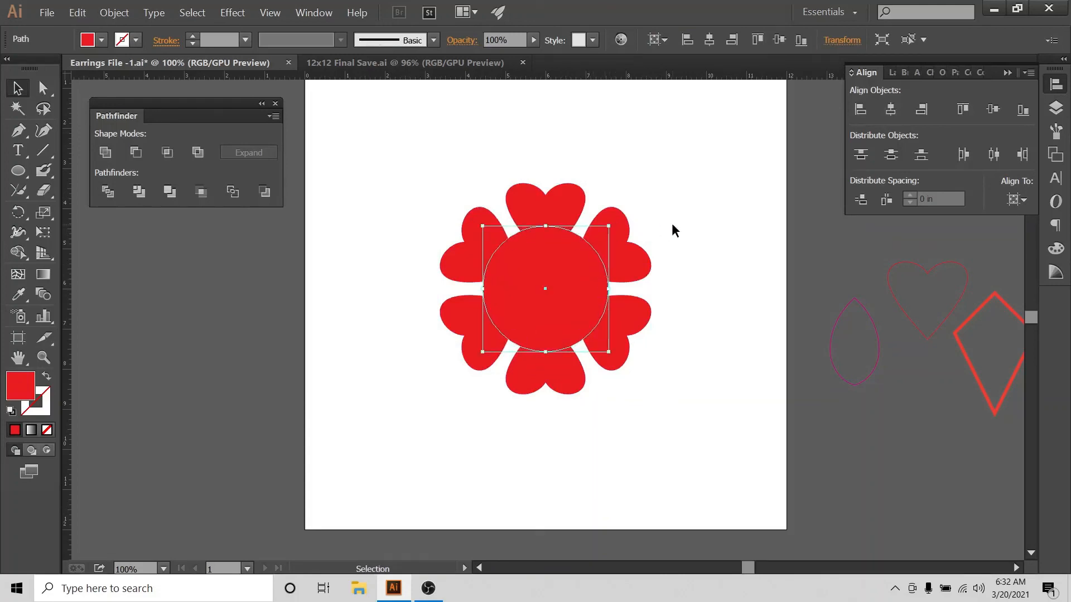
pyautogui.click(652, 181)
pyautogui.click(583, 261)
pyautogui.moveTo(609, 225); pyautogui.dragTo(603, 232)
pyautogui.click(671, 180)
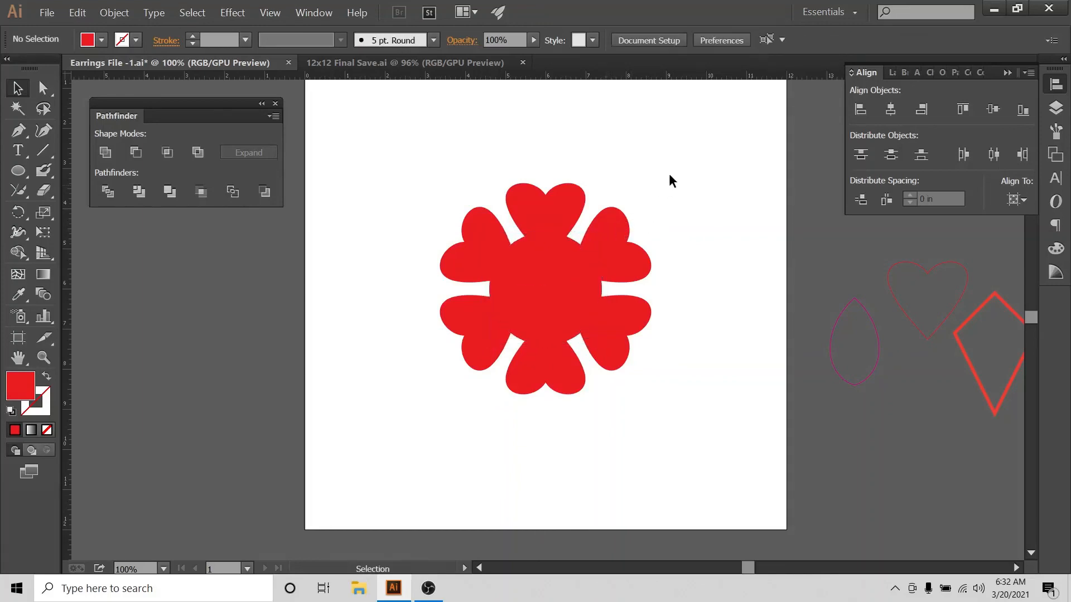
# Recentre the resized circle and the petals horizontally and vertically on the artboard.
pyautogui.moveTo(671, 173); pyautogui.dragTo(502, 365)
pyautogui.click(891, 110)
pyautogui.click(993, 109)
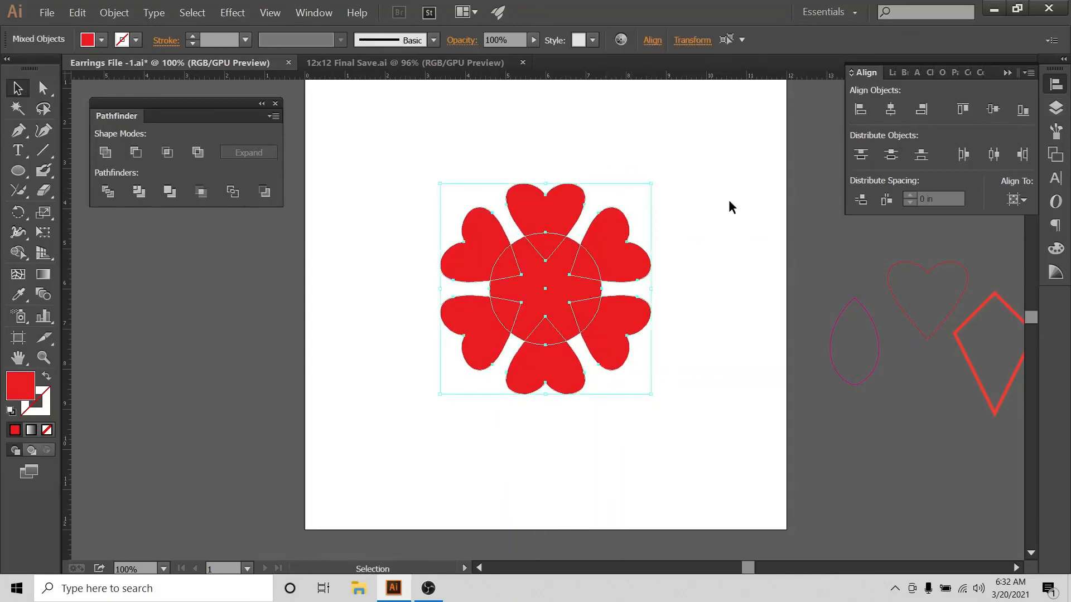
pyautogui.click(658, 174)
# Unite the circle and all six heart petals into one flower shape.
pyautogui.moveTo(659, 175); pyautogui.dragTo(385, 446)
pyautogui.click(114, 13)
pyautogui.press('Escape')
pyautogui.click(107, 155)
pyautogui.click(393, 357)
# Move the united heart flower off the artboard into the gap between the blue and magenta flowers, then deselect it.
pyautogui.hotkey('ctrl', '-')
pyautogui.hotkey('ctrl', '-')
pyautogui.hotkey('ctrl', '-')
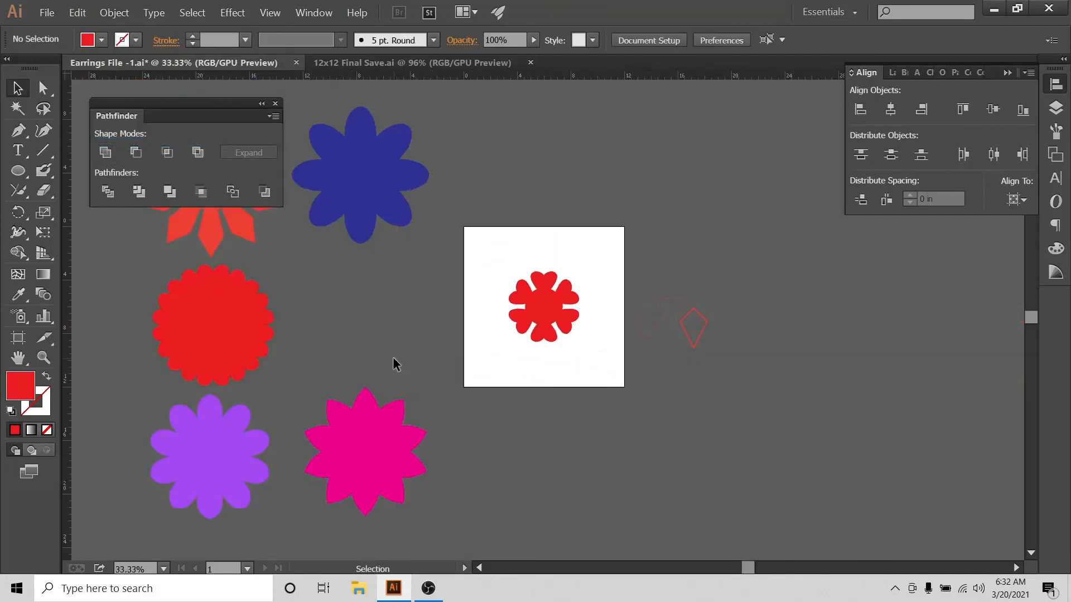
pyautogui.scroll(2, 413, 363)
pyautogui.moveTo(556, 344); pyautogui.dragTo(436, 299)
pyautogui.moveTo(398, 341); pyautogui.dragTo(381, 344)
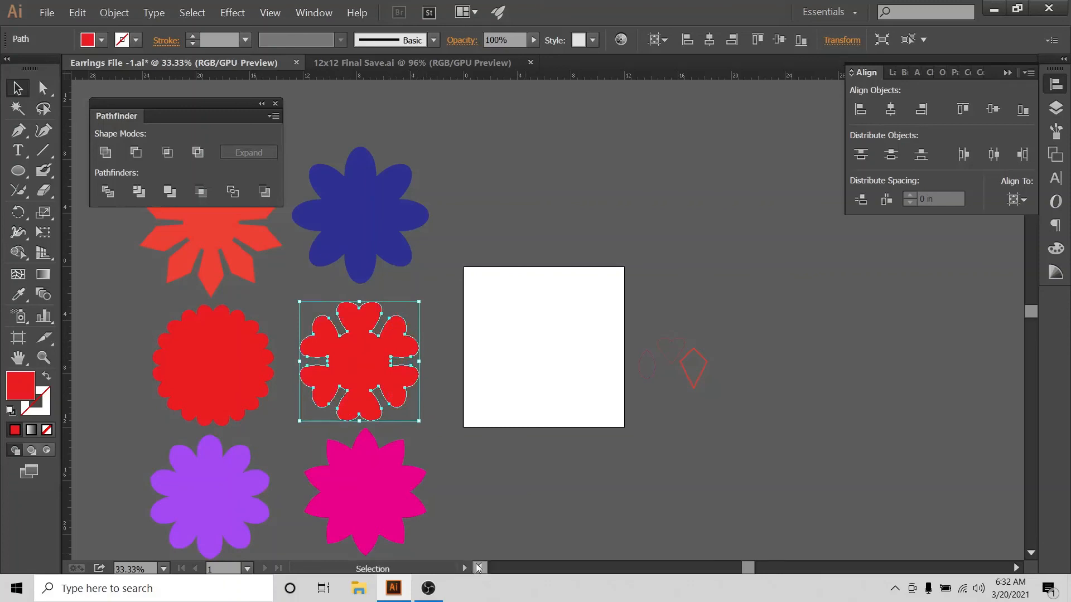
pyautogui.click(479, 567)
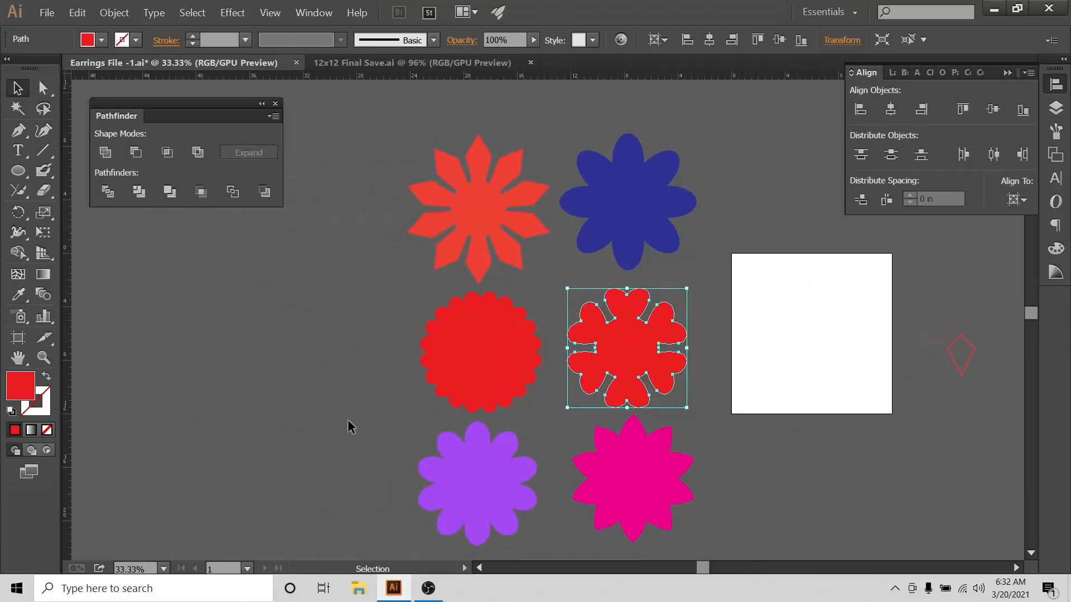
pyautogui.scroll(-2, 329, 421)
pyautogui.click(303, 419)
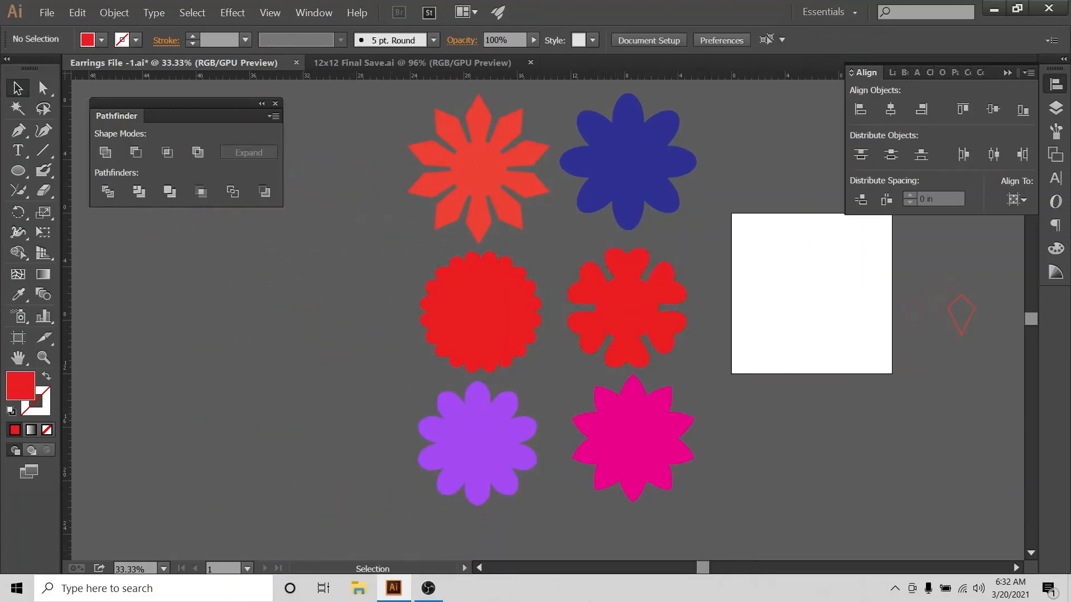